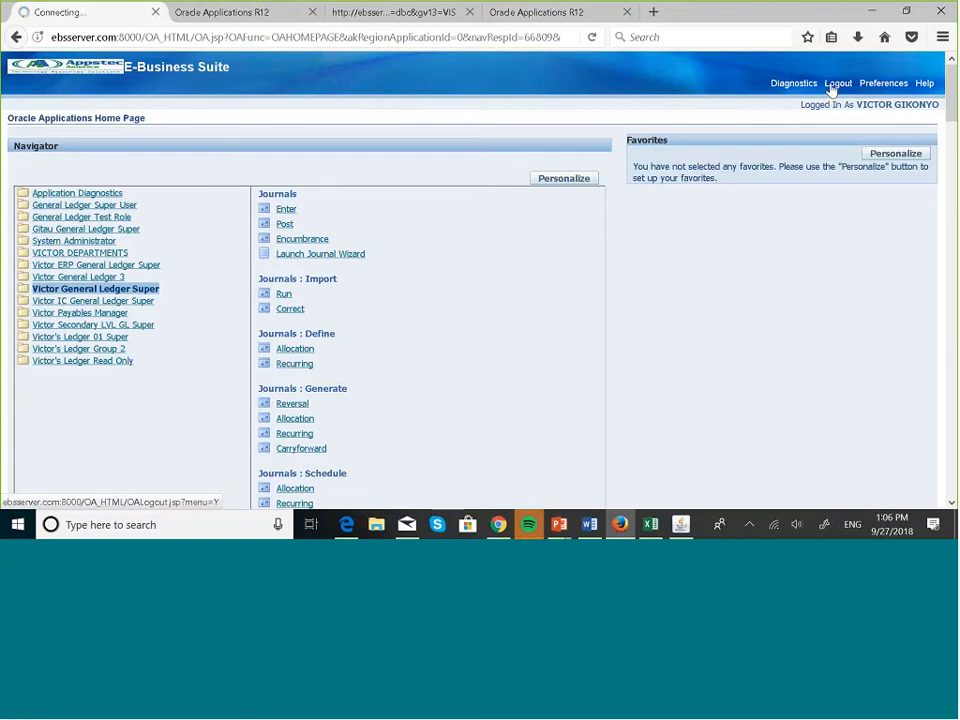
# Log in to Oracle Applications as the other user with the saved credentials.
pyautogui.write('bo')
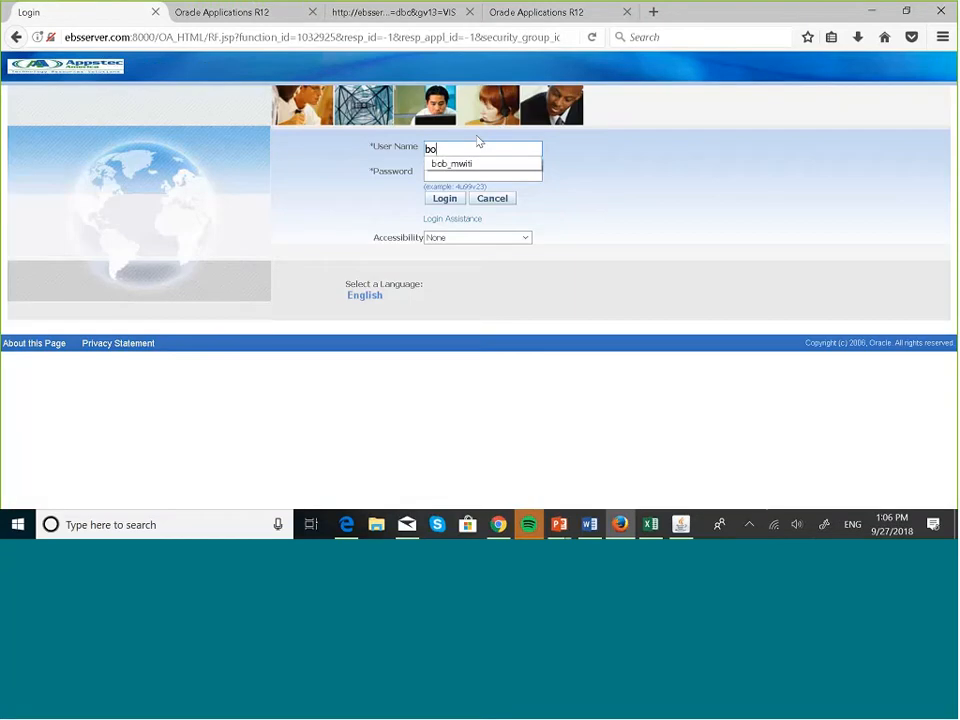
pyautogui.click(456, 163)
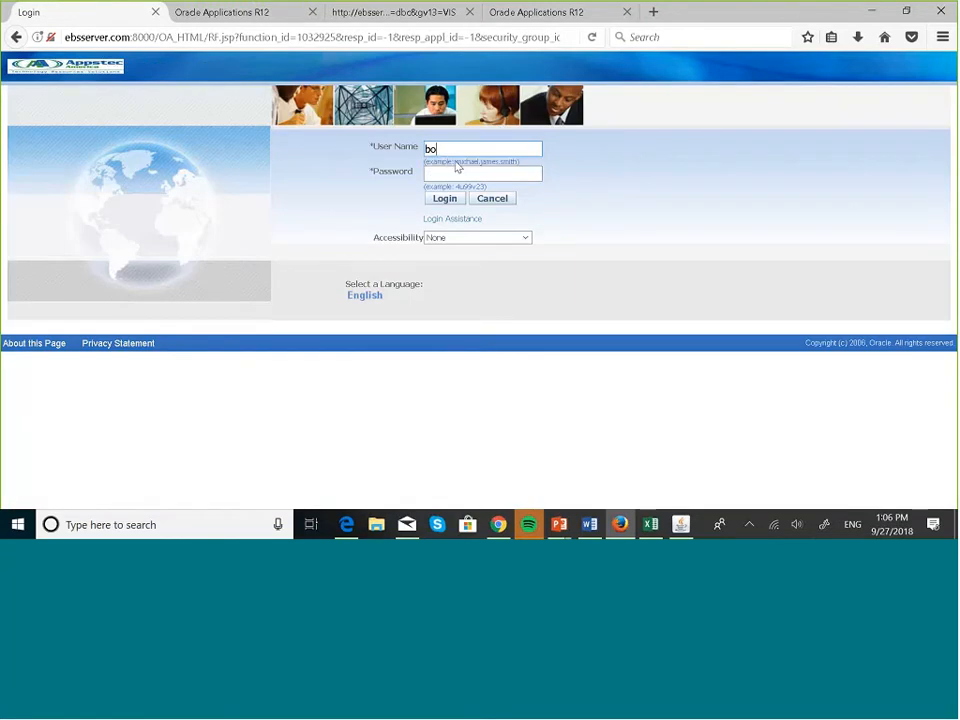
pyautogui.click(442, 200)
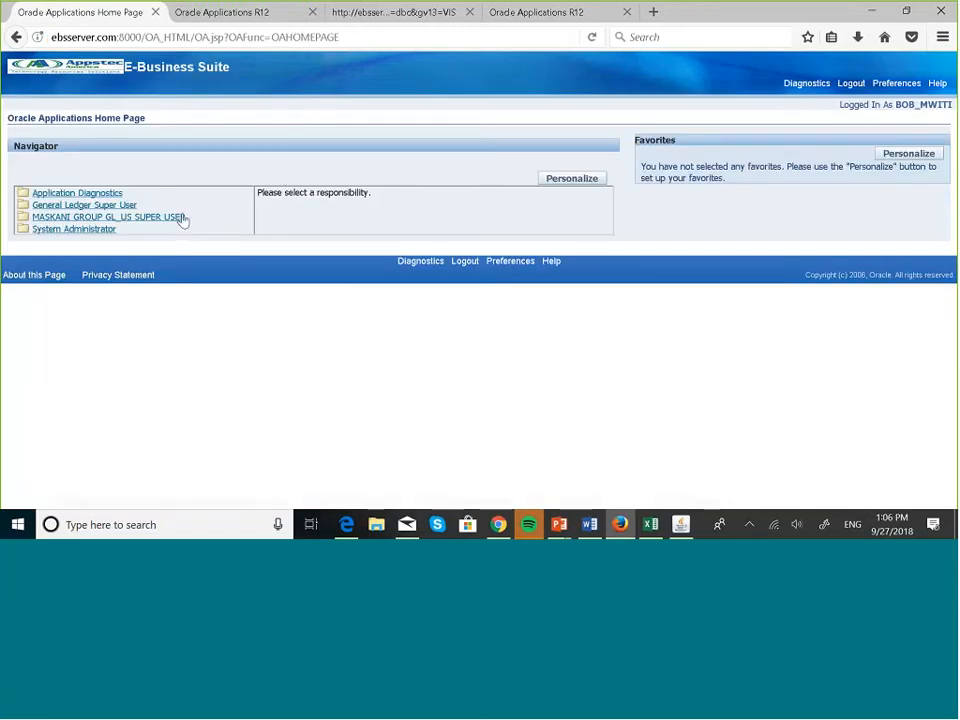
# Under MASKANI GROUP GL_US SUPER USER, launch Budgets : Enter > Journals.
pyautogui.click(178, 221)
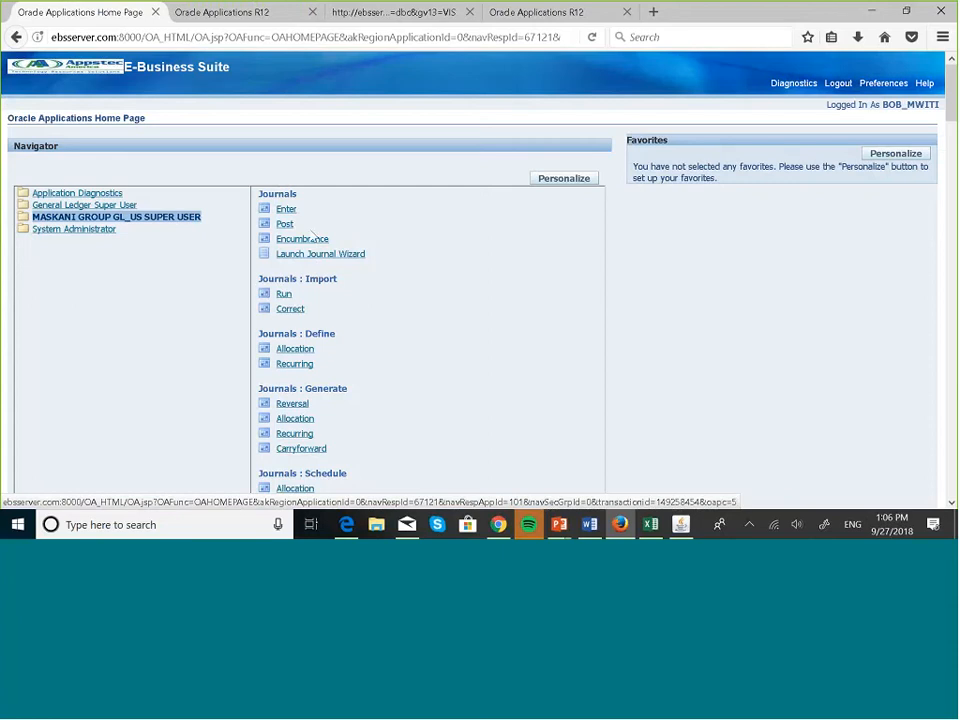
pyautogui.scroll(-5, 534, 341)
pyautogui.scroll(-3, 534, 342)
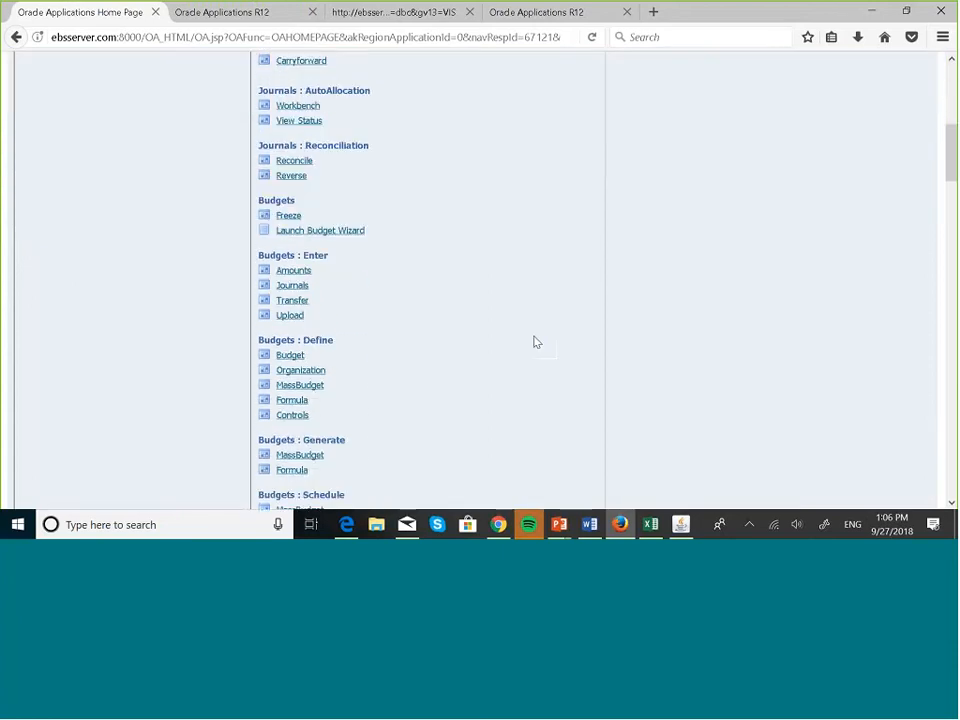
pyautogui.scroll(1, 534, 342)
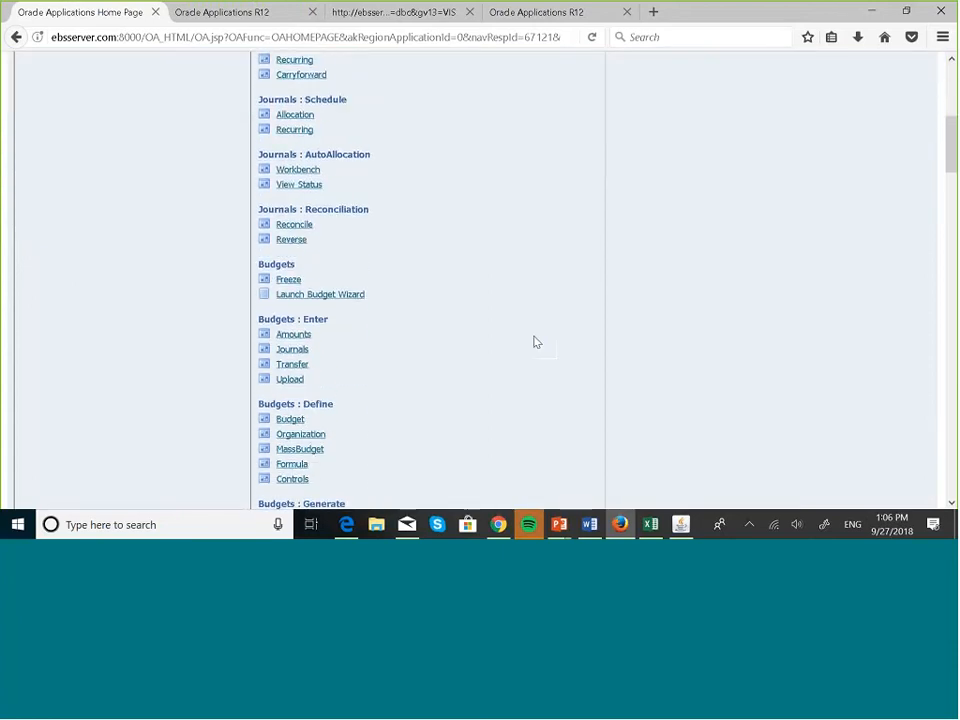
pyautogui.click(306, 354)
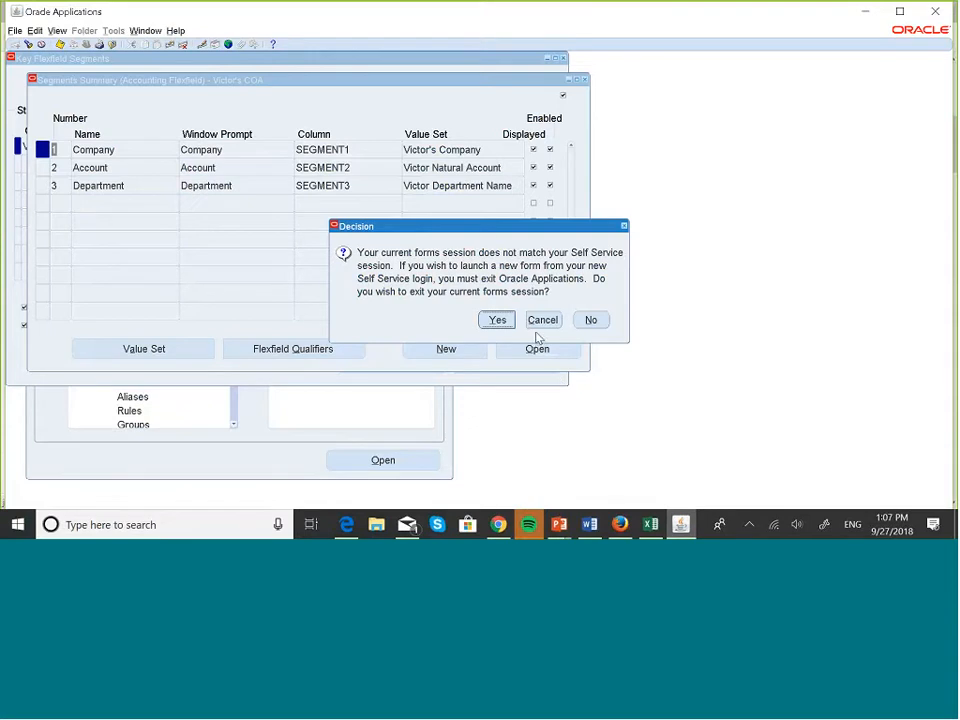
# Exit the mismatched forms session, dismissing the logon error and closing the old Forms window.
pyautogui.click(499, 322)
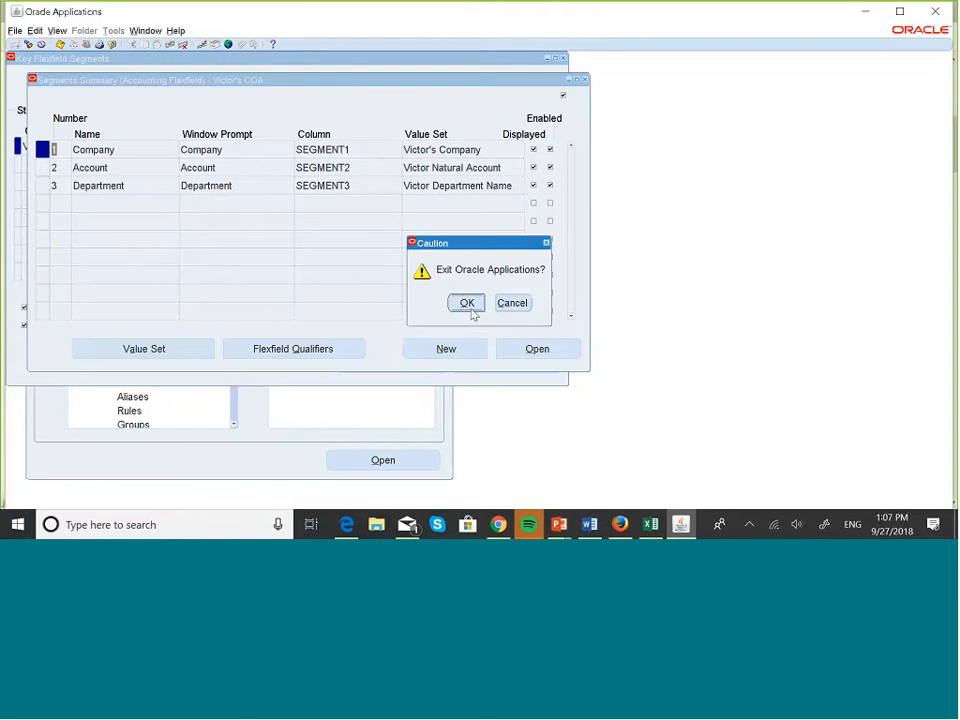
pyautogui.click(467, 304)
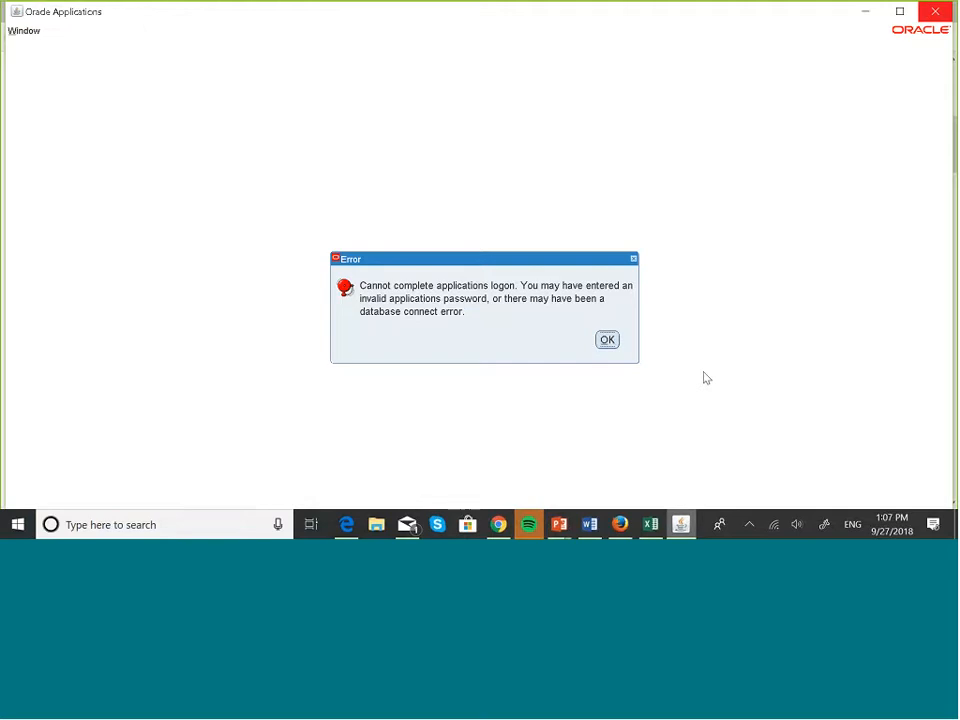
pyautogui.click(606, 339)
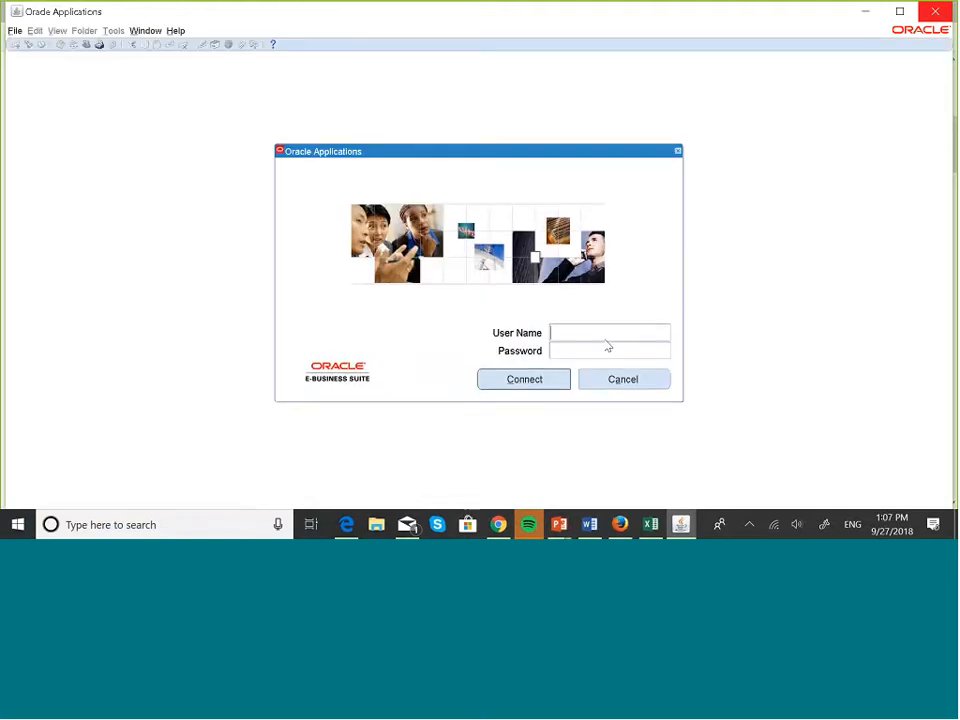
pyautogui.click(934, 13)
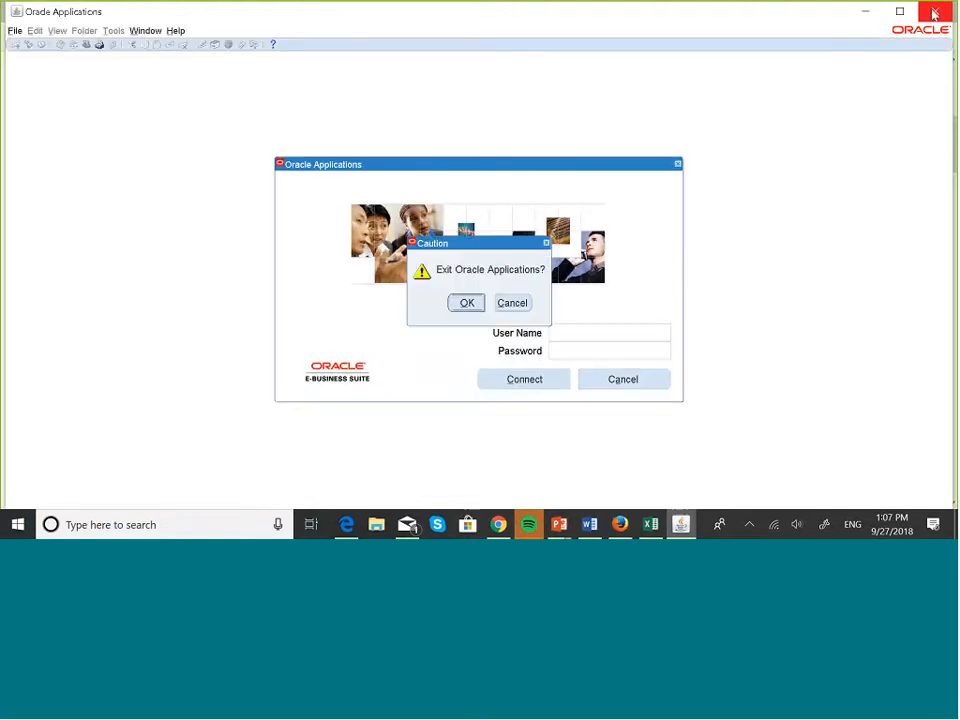
pyautogui.click(467, 303)
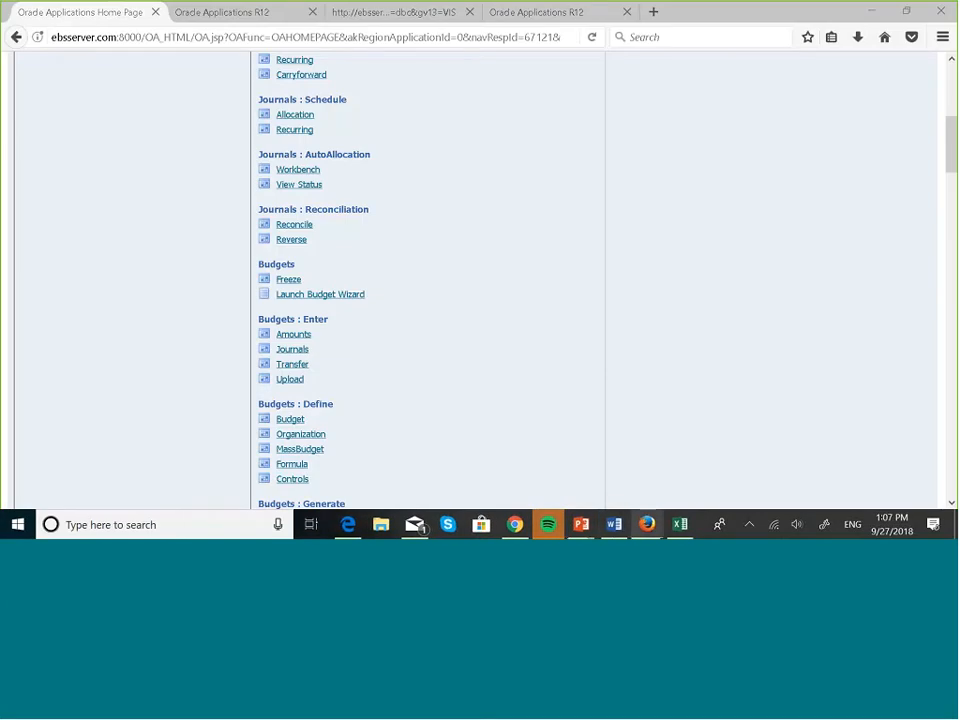
# Relaunch Budgets : Enter > Journals from the home page.
pyautogui.scroll(3, 628, 341)
pyautogui.scroll(-4, 388, 396)
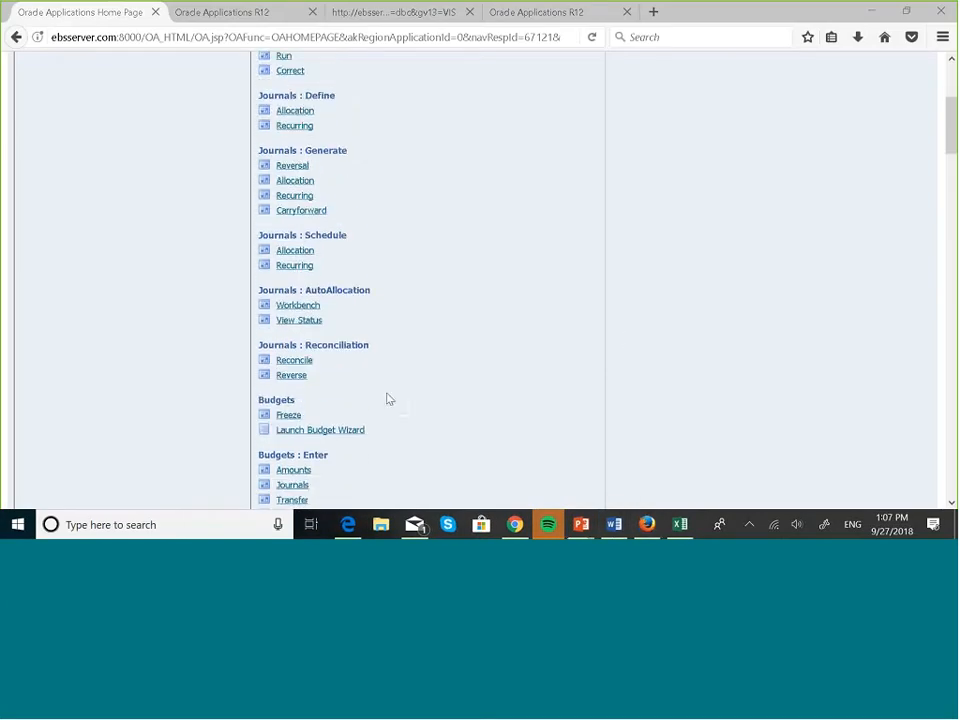
pyautogui.click(291, 308)
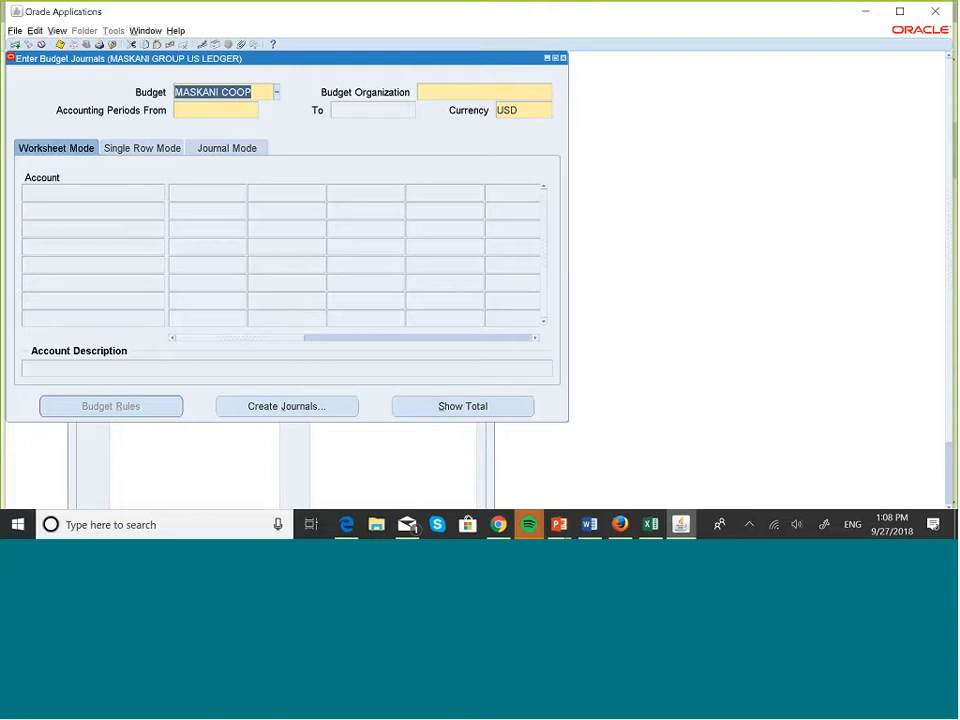
# Set budget organization MASKANI DEVELOPERS and periods JAN-18 to DEC-18, then close the form.
pyautogui.click(447, 92)
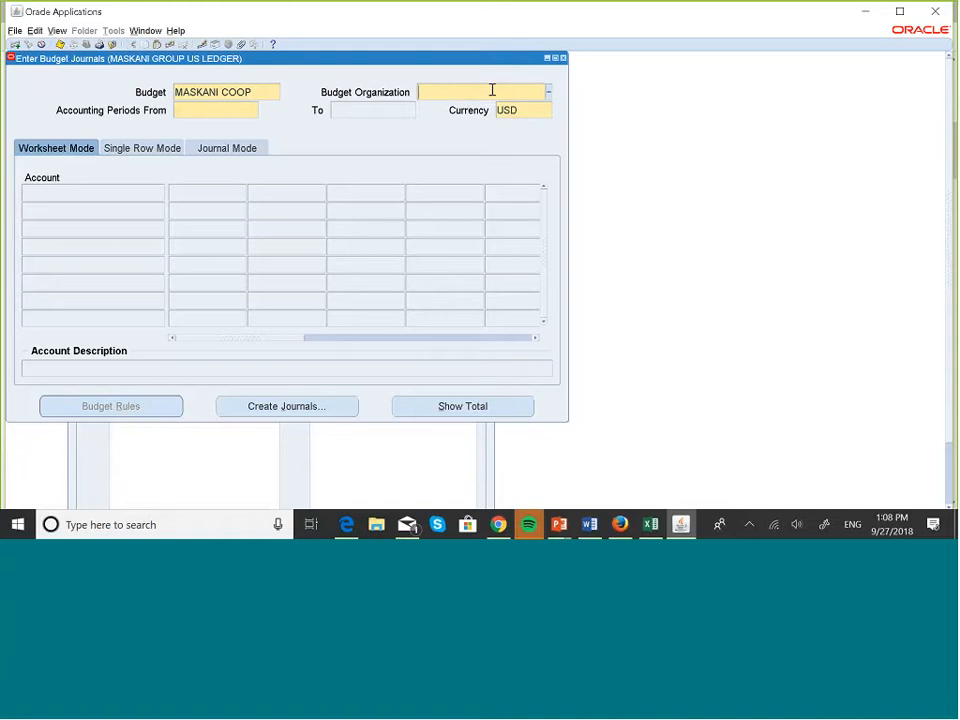
pyautogui.click(549, 91)
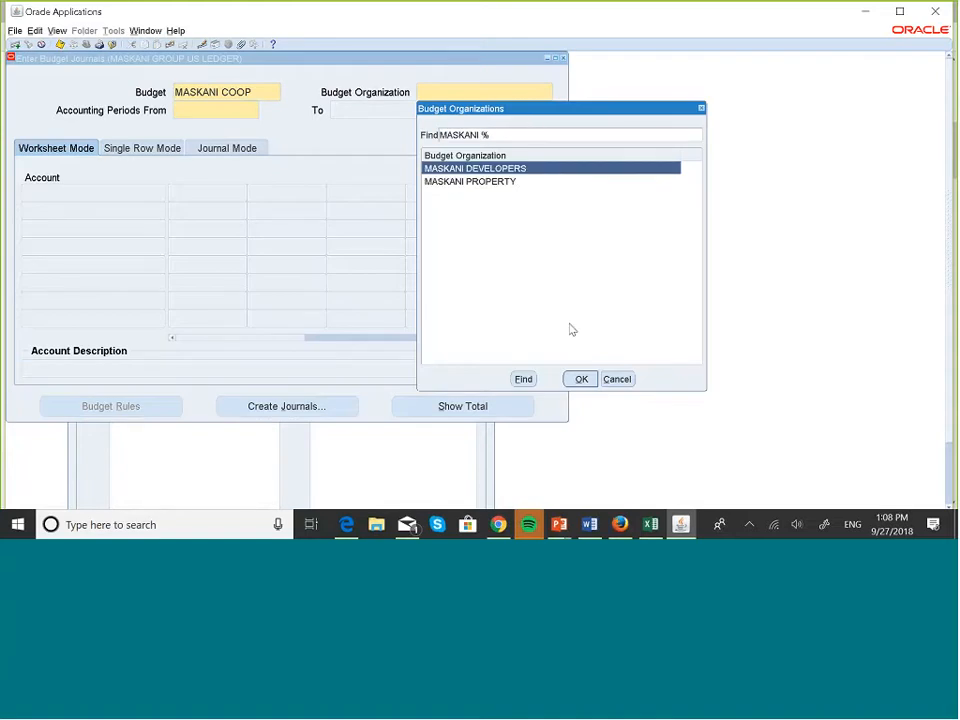
pyautogui.click(581, 380)
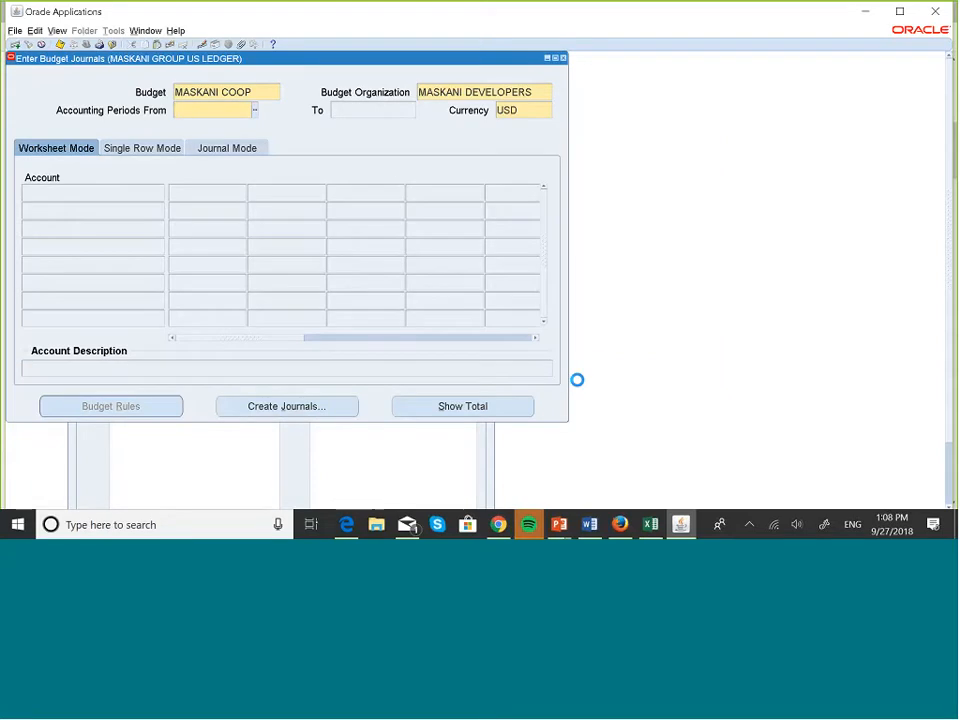
pyautogui.write('jan')
pyautogui.press('Tab')
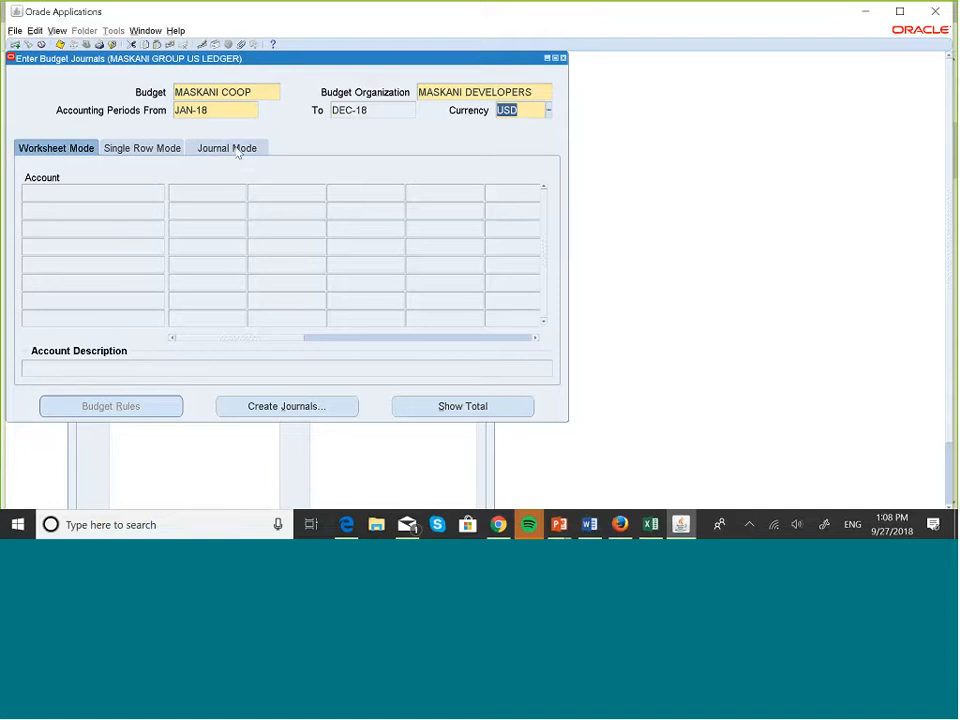
pyautogui.click(563, 58)
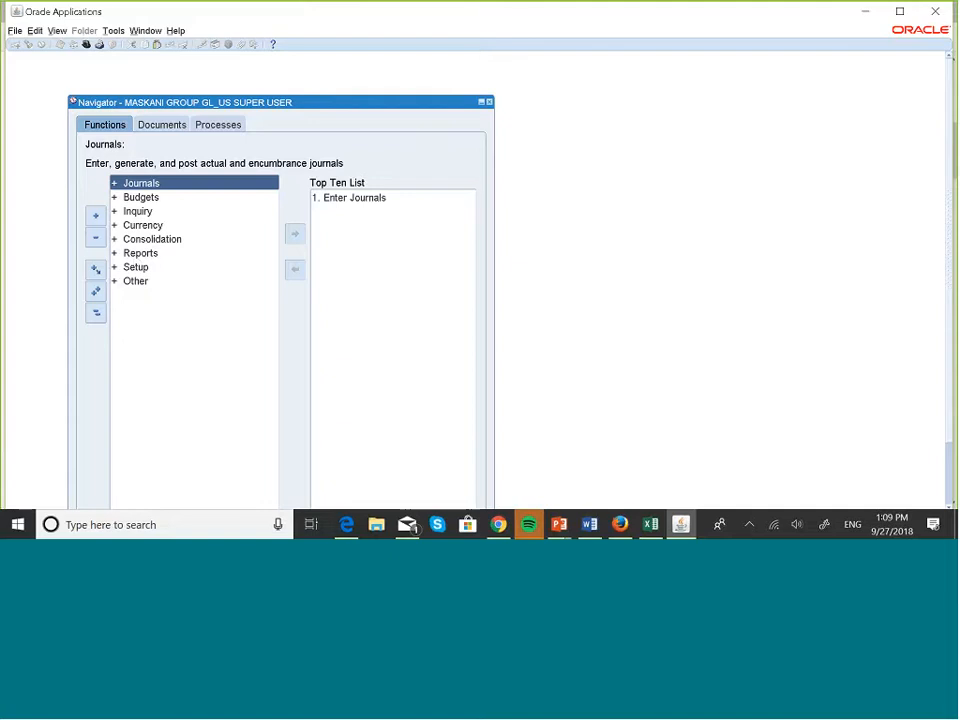
pyautogui.click(145, 199)
pyautogui.doubleClick(145, 199)
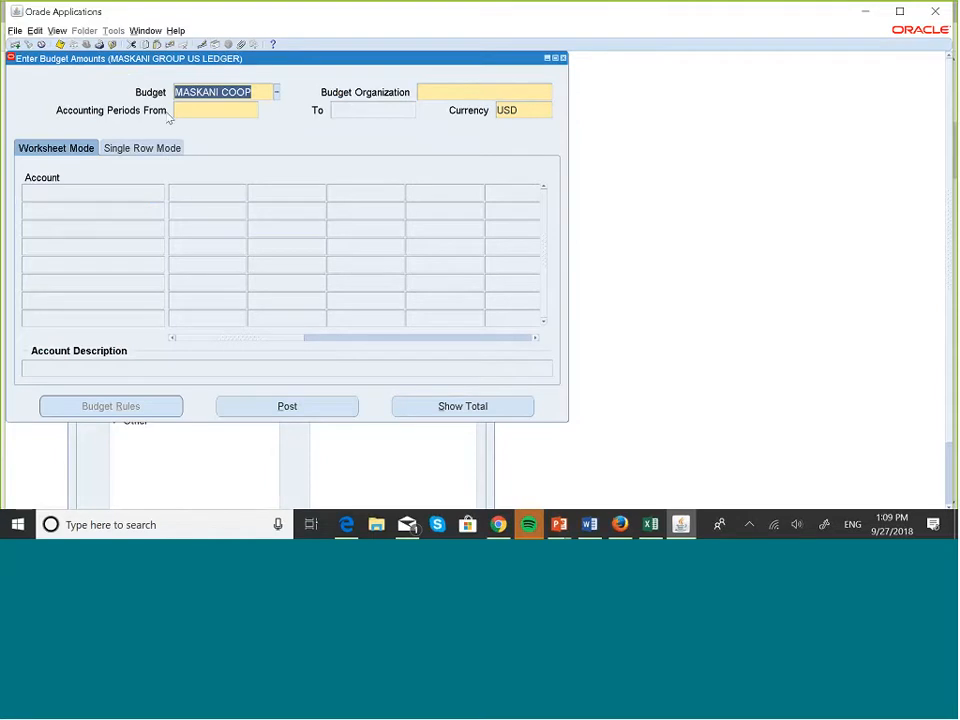
pyautogui.click(563, 58)
pyautogui.doubleClick(159, 239)
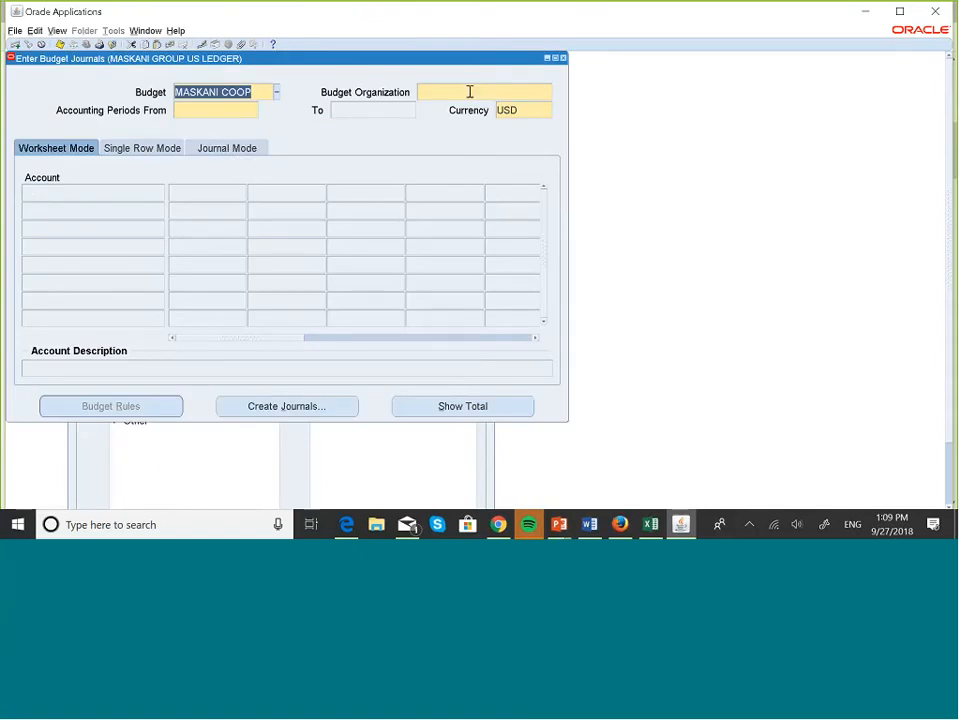
pyautogui.click(469, 92)
pyautogui.click(549, 94)
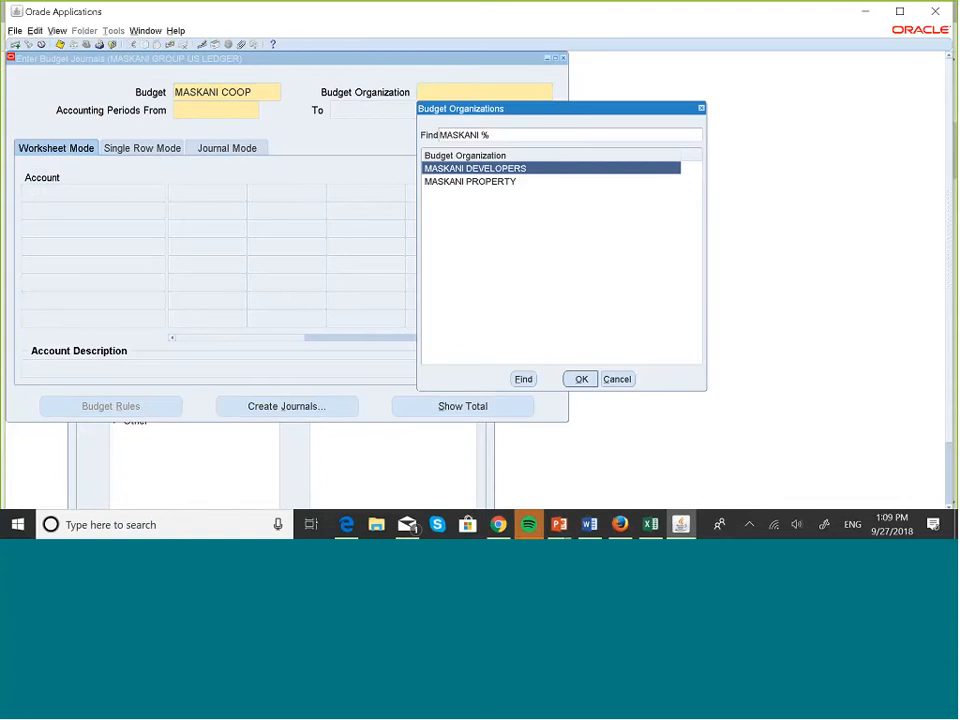
pyautogui.click(580, 379)
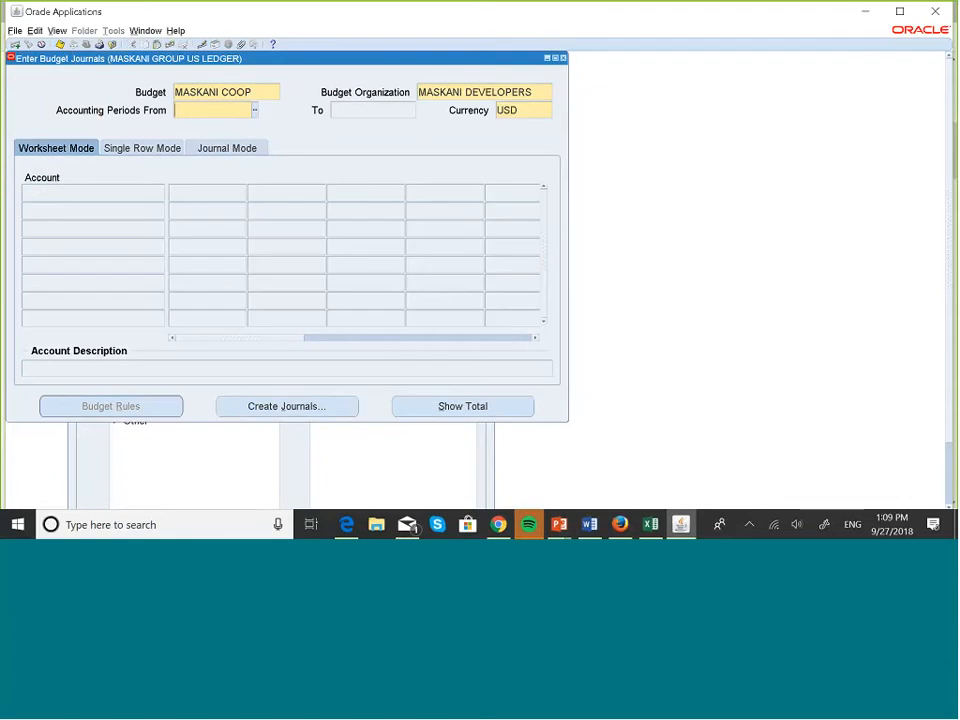
pyautogui.write('jan-18')
pyautogui.press('Tab')
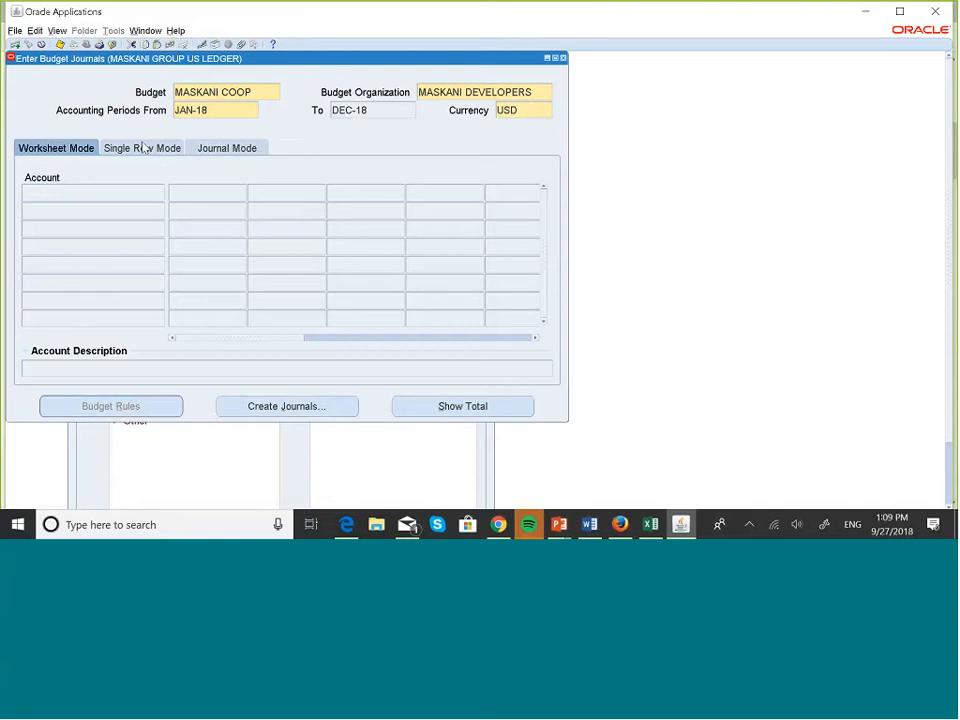
pyautogui.click(142, 146)
# Load the organization's accounts into Worksheet Mode, showing monthly amounts from JAN-18.
pyautogui.click(220, 148)
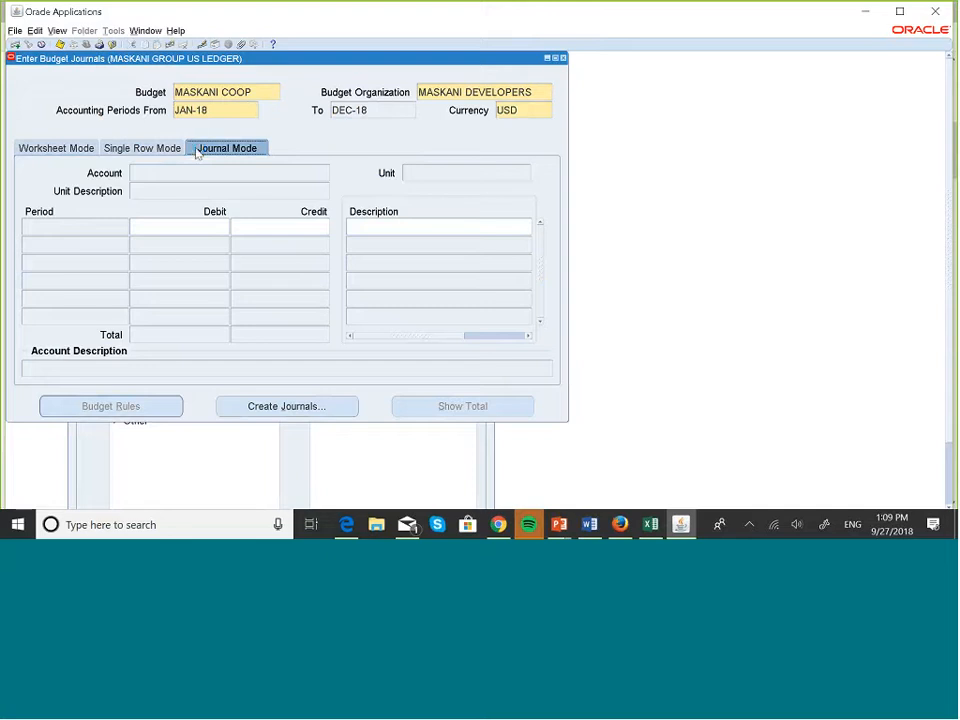
pyautogui.click(64, 154)
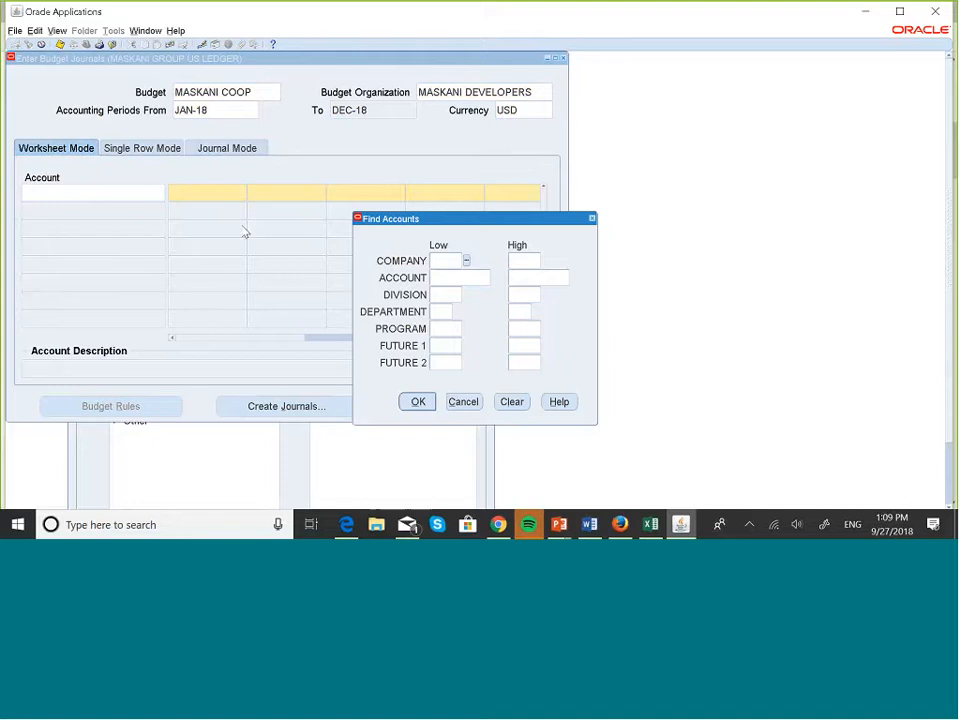
pyautogui.click(419, 402)
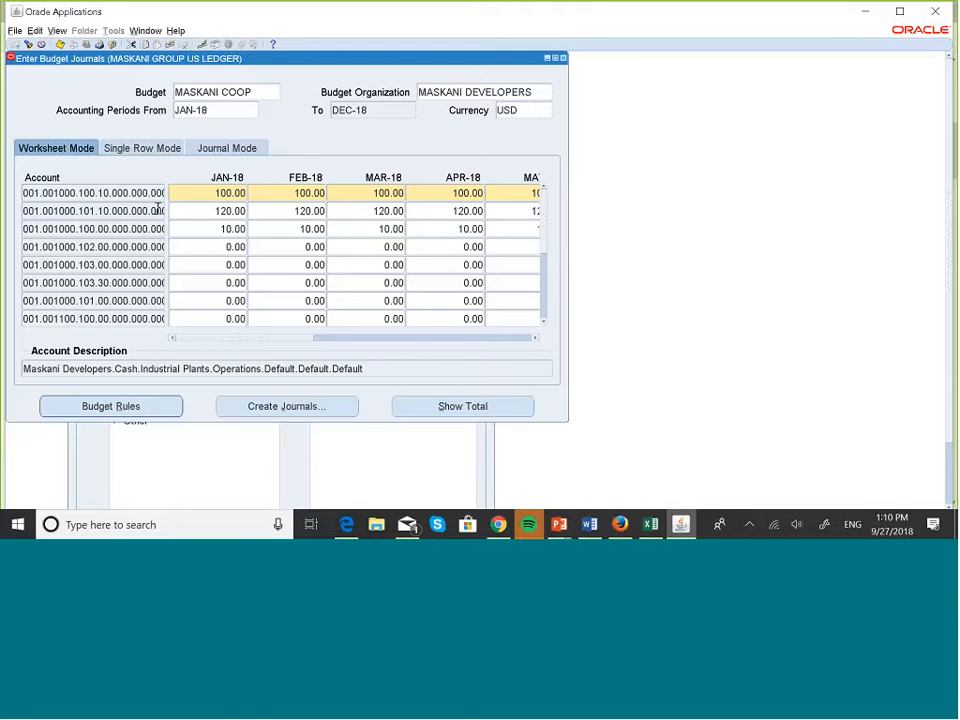
# Compare the first account between Journal Mode and Worksheet Mode.
pyautogui.click(217, 153)
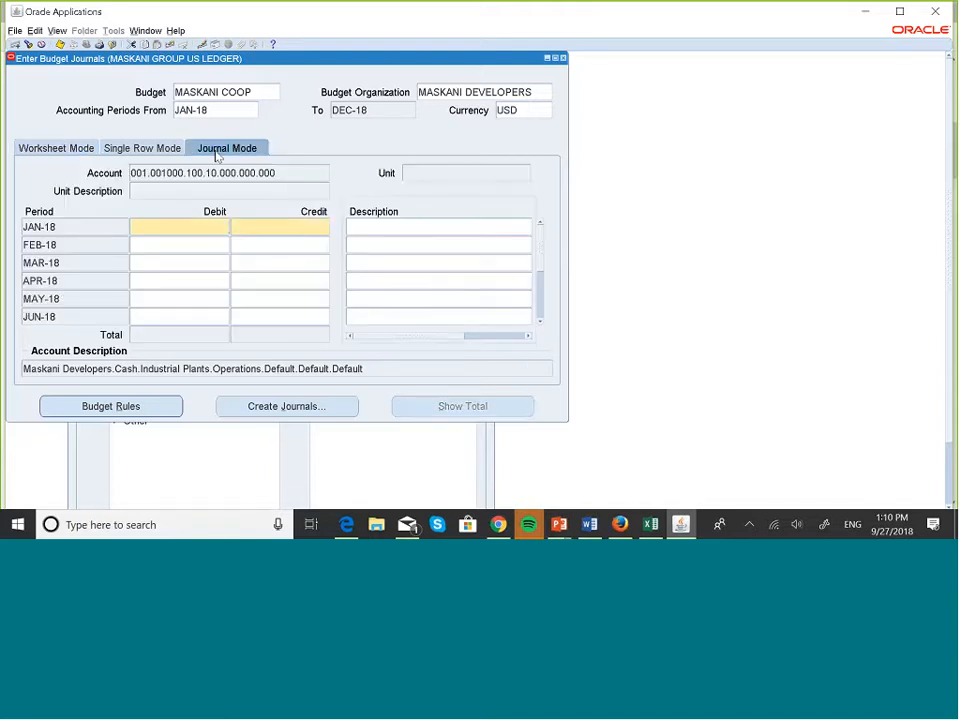
pyautogui.click(58, 148)
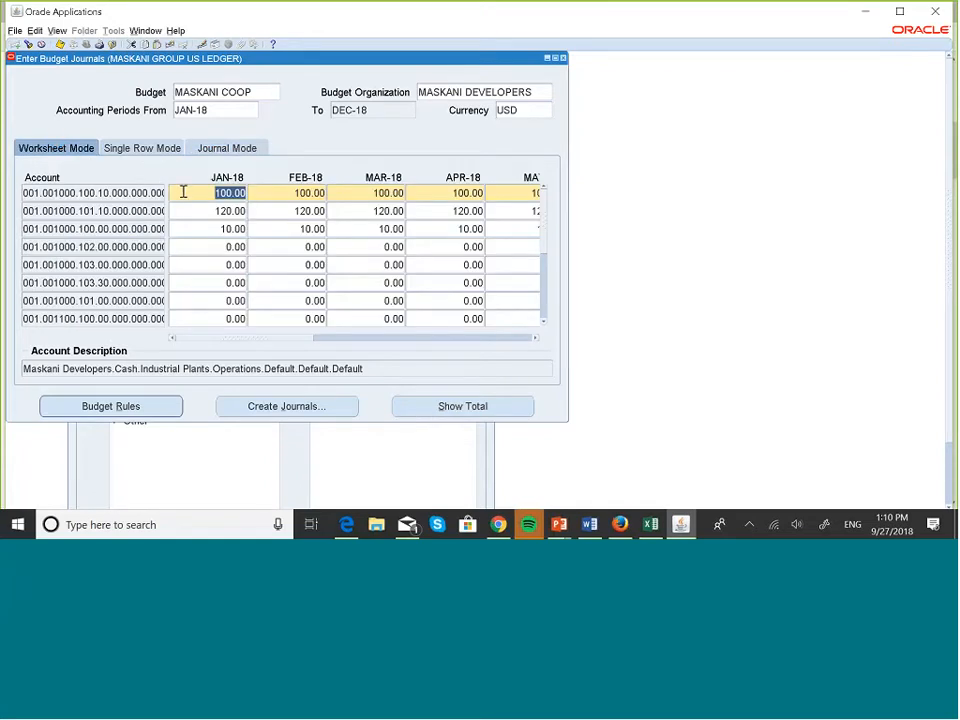
pyautogui.click(222, 147)
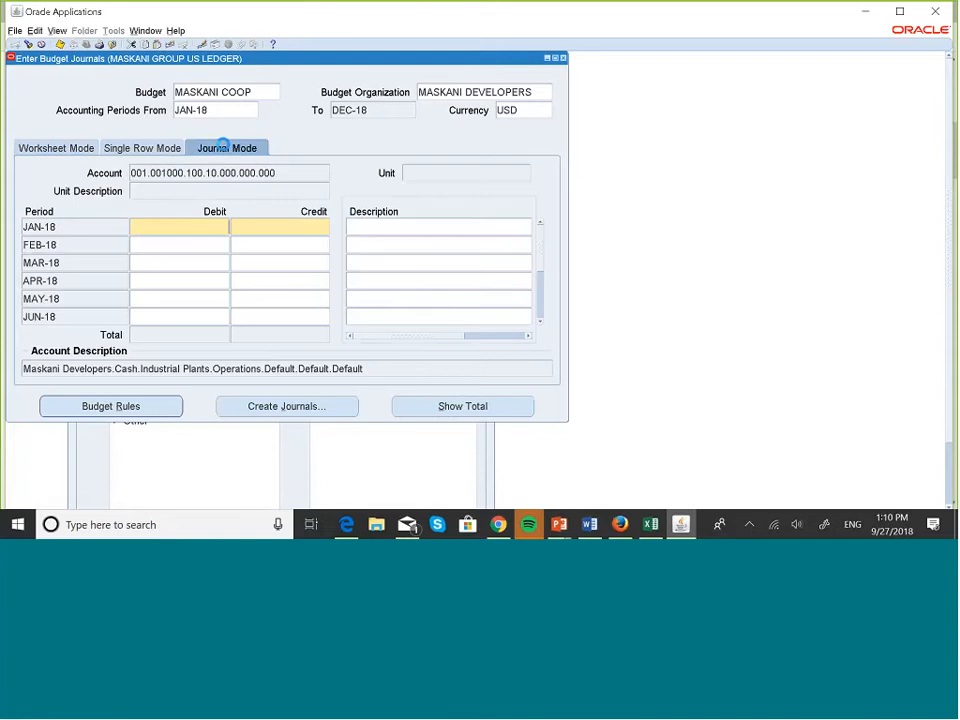
pyautogui.click(285, 174)
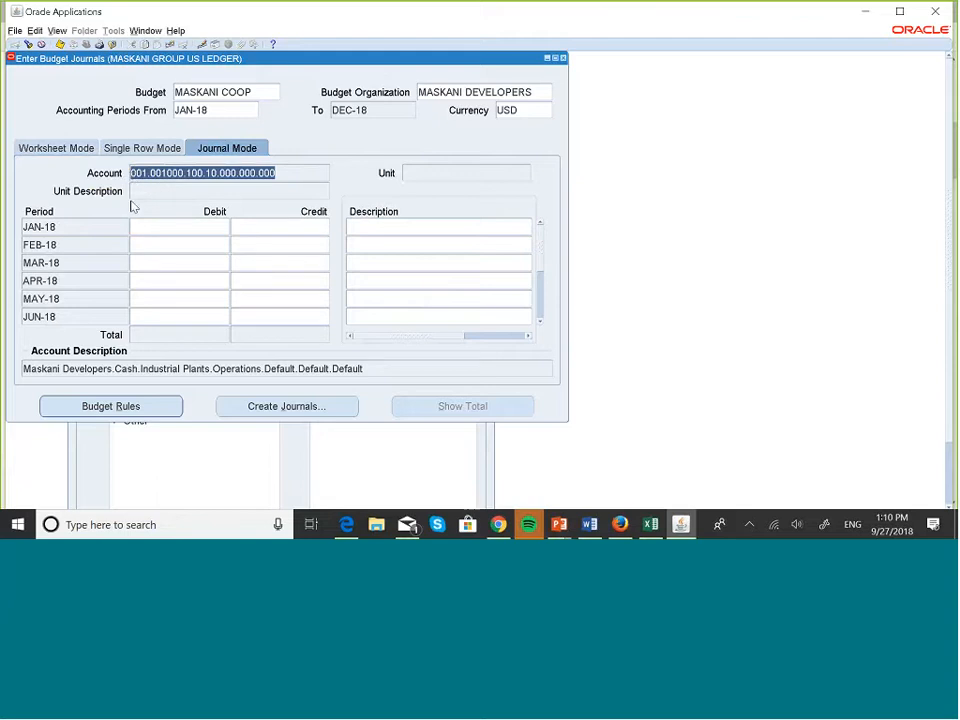
pyautogui.click(65, 148)
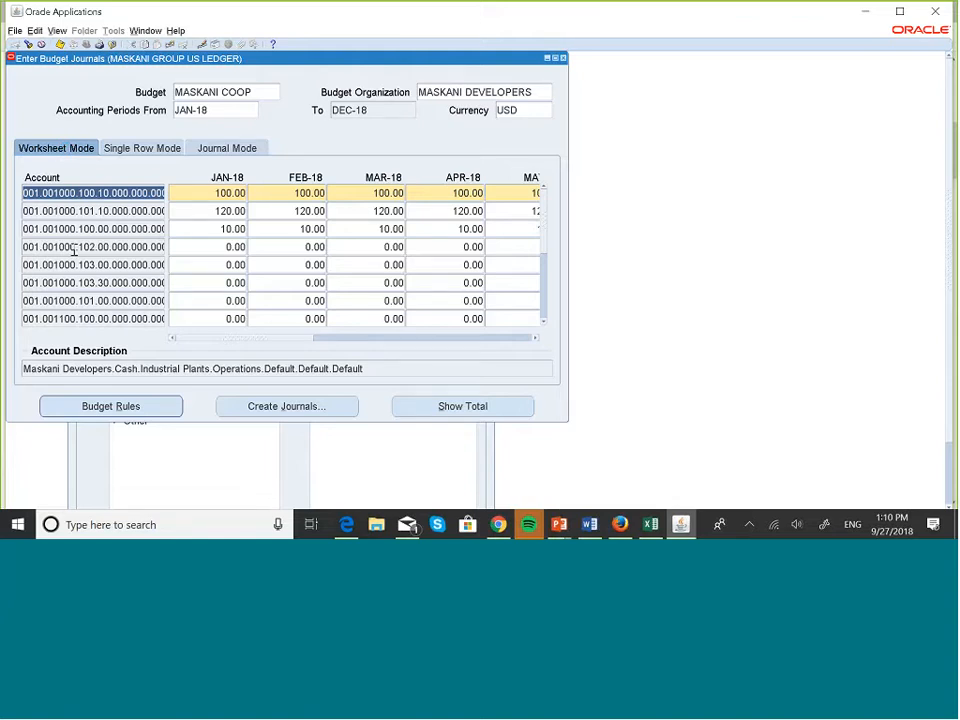
# Show account 001.001000.102 in Journal Mode and select its JAN-18 debit line.
pyautogui.click(75, 248)
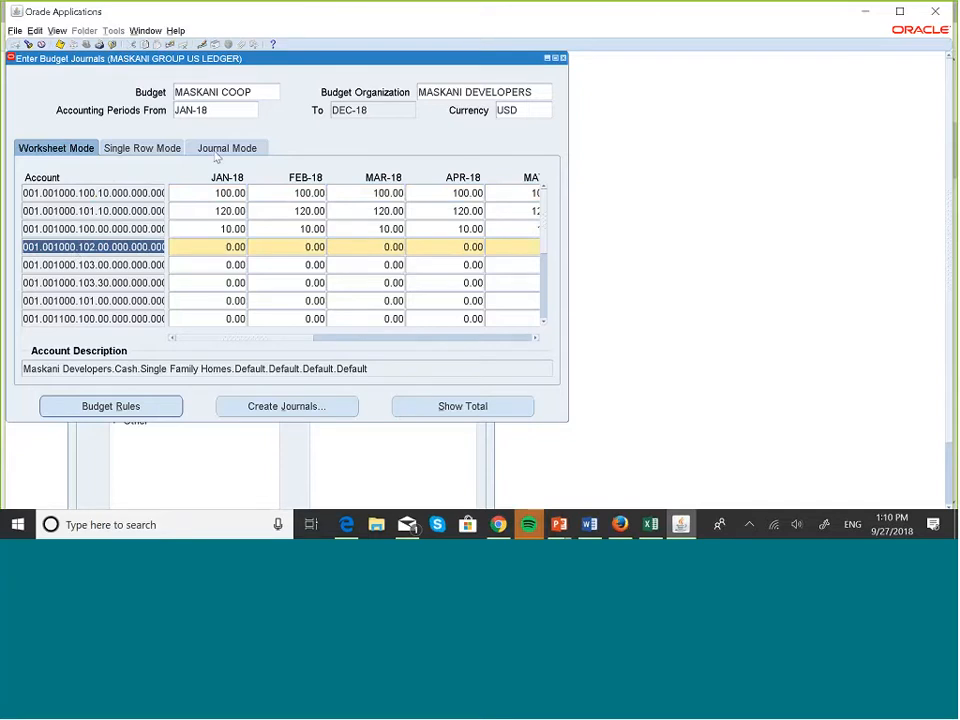
pyautogui.click(213, 150)
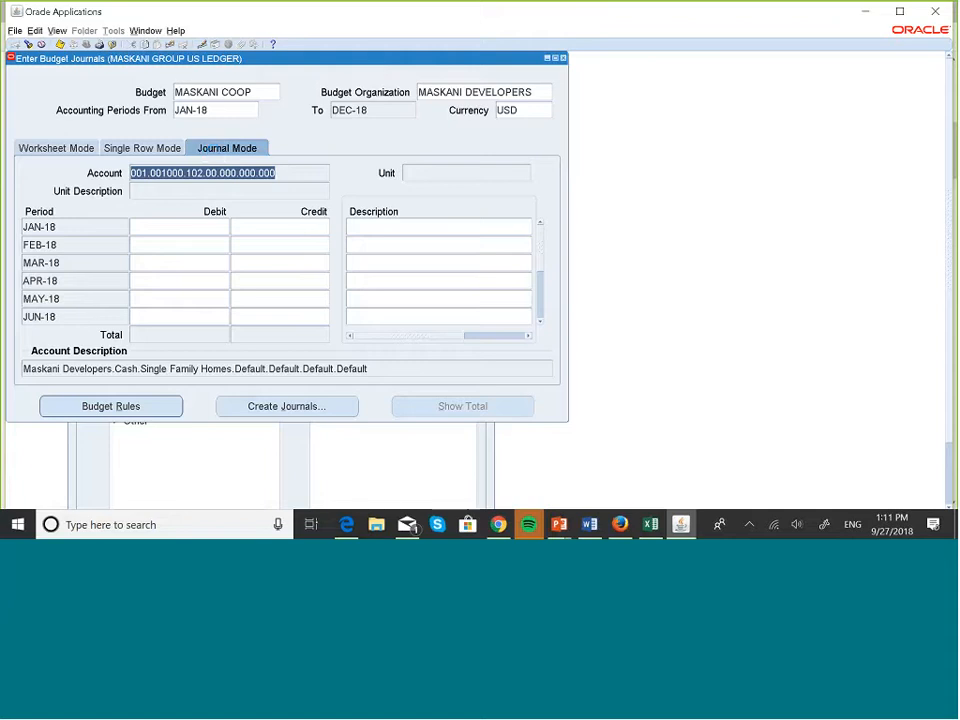
pyautogui.click(197, 224)
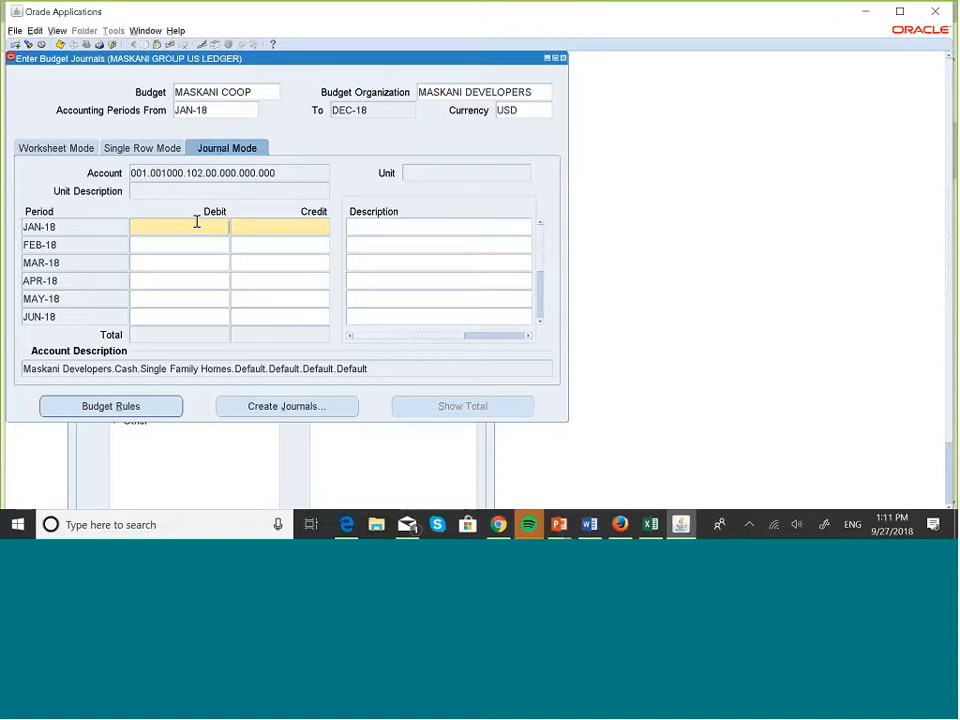
pyautogui.scroll(-3, 207, 295)
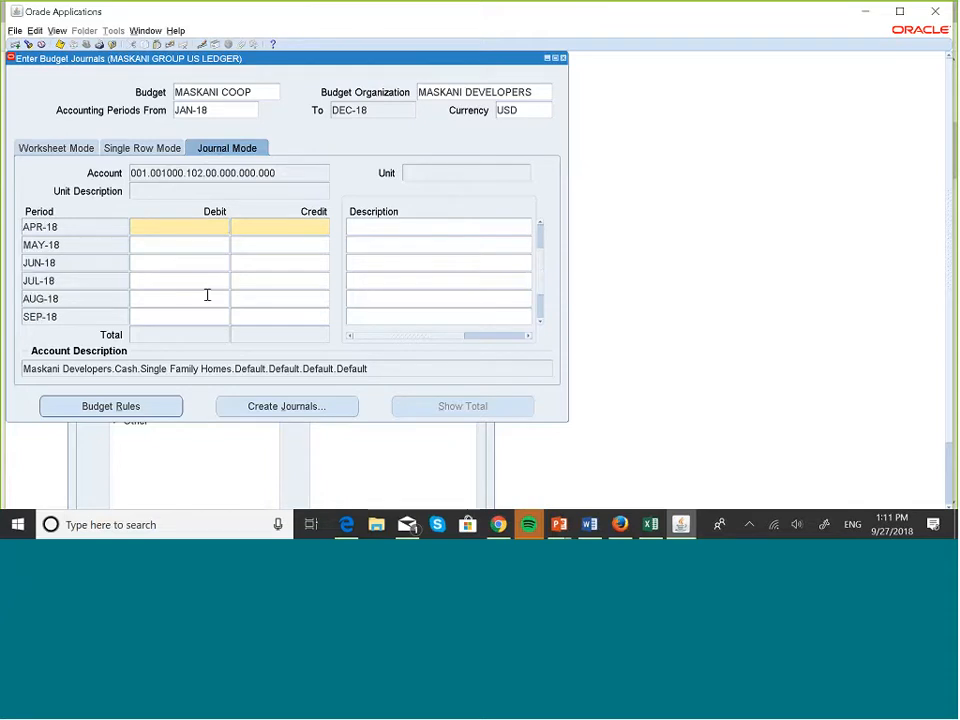
pyautogui.scroll(-8, 207, 295)
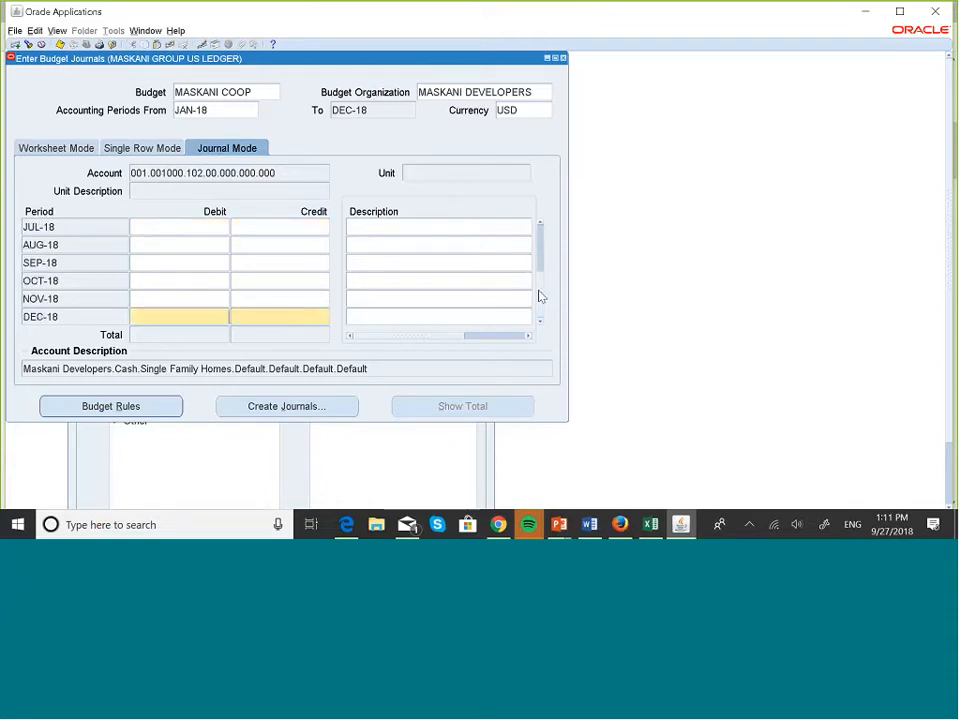
pyautogui.click(541, 223)
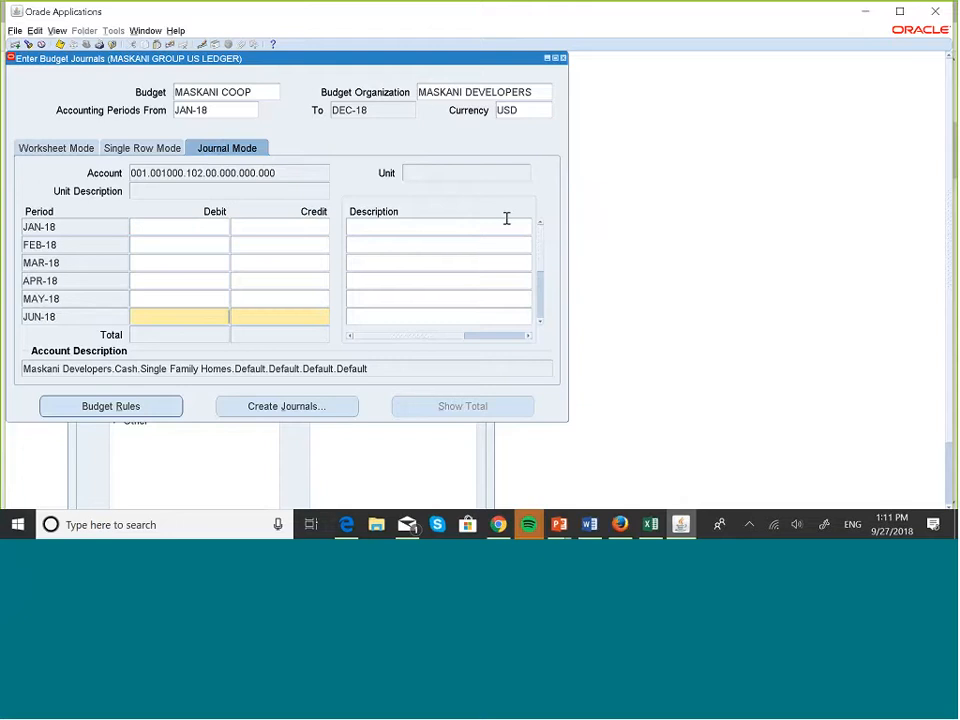
# Enter a 100 debit for each month from JAN-18 through JUN-18.
pyautogui.click(164, 227)
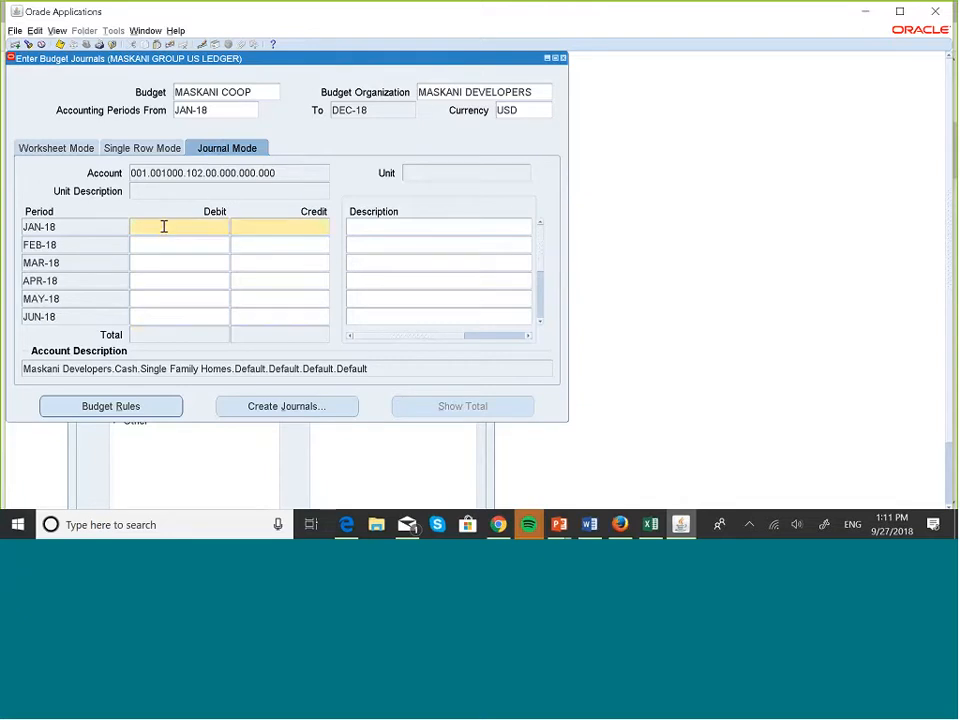
pyautogui.write('100')
pyautogui.click(193, 251)
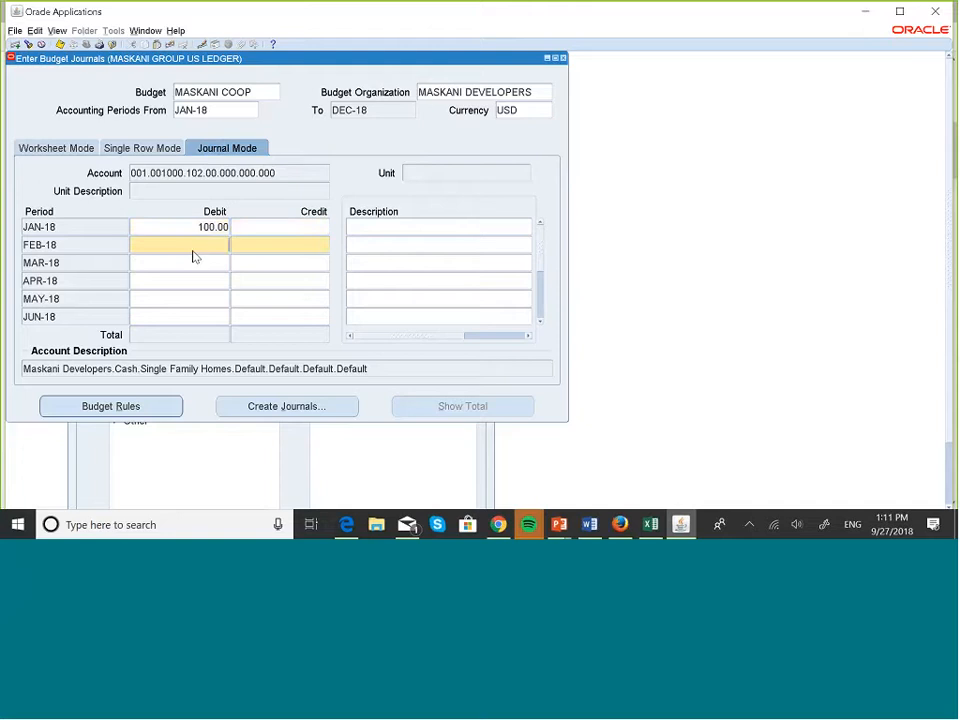
pyautogui.write('100')
pyautogui.press('Down')
pyautogui.write('1')
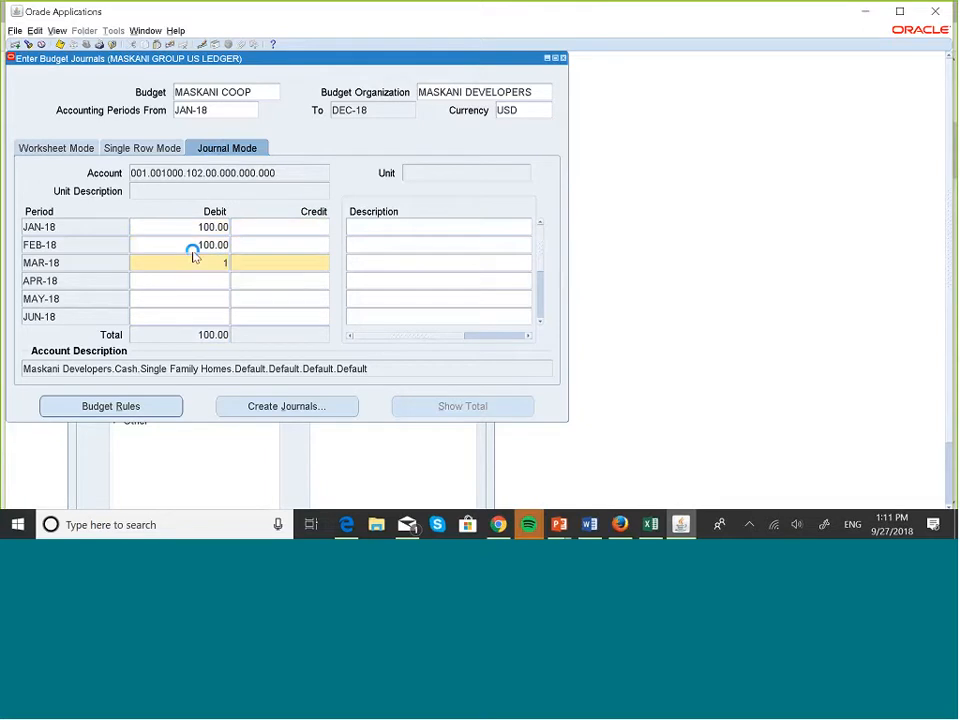
pyautogui.write('00')
pyautogui.press('Down')
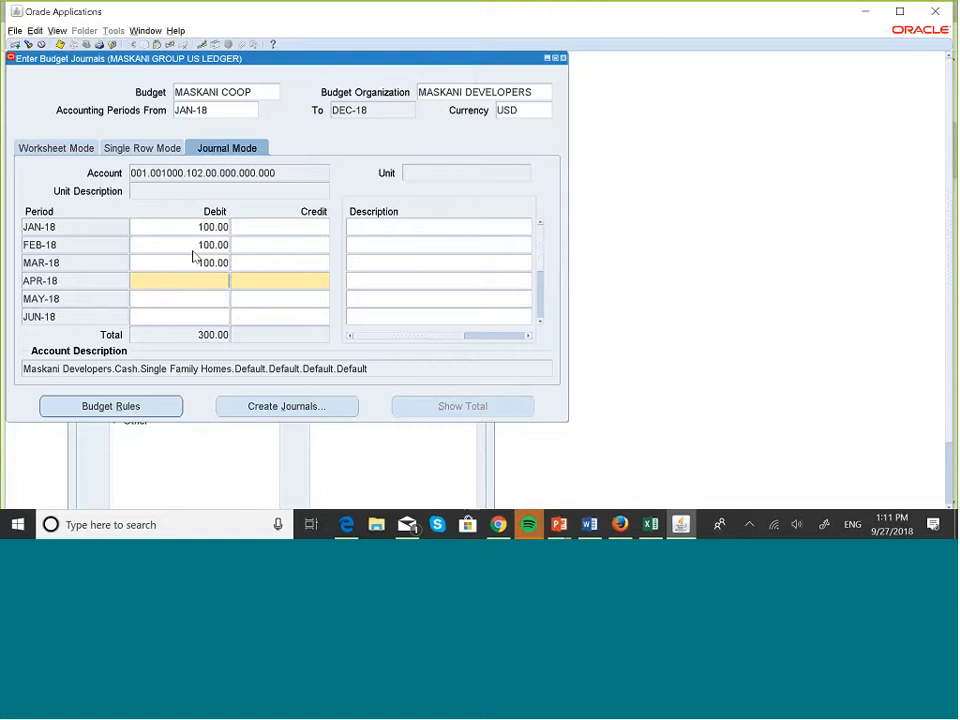
pyautogui.write('100')
pyautogui.press('Down')
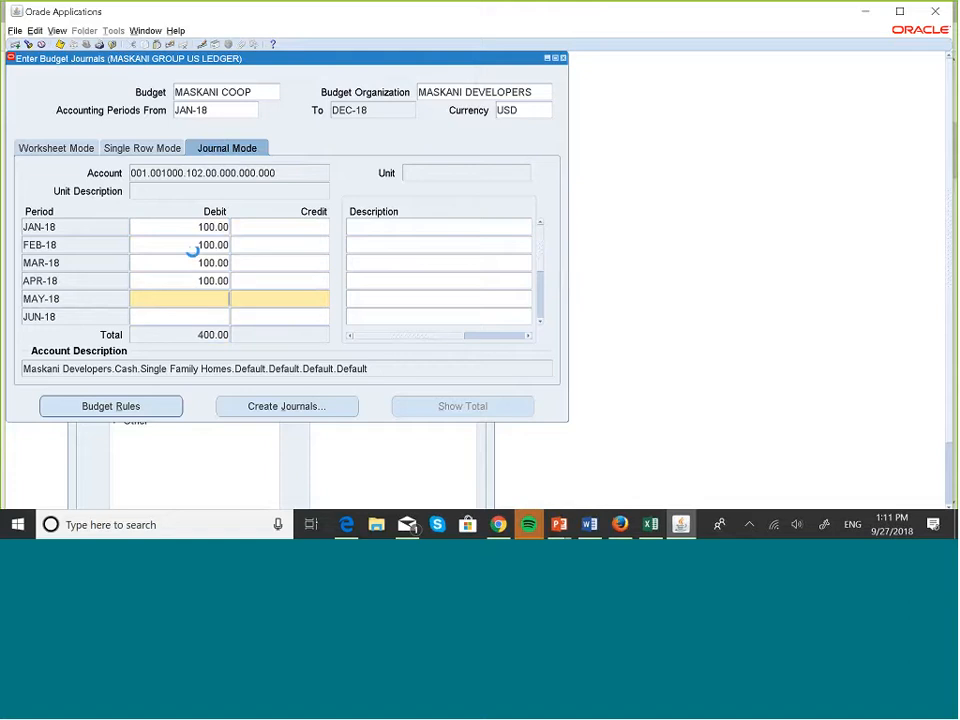
pyautogui.write('100')
pyautogui.press('Down')
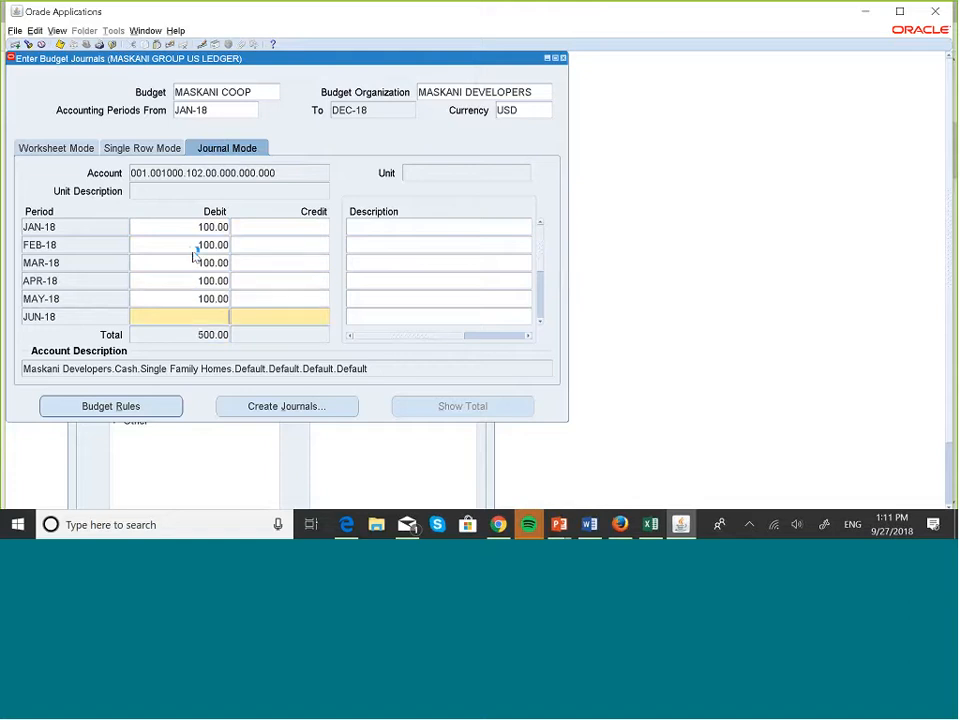
# Enter 100 debits for JUL-18 through DEC-18 and save the 1,200.00 total.
pyautogui.write('100')
pyautogui.press('Down')
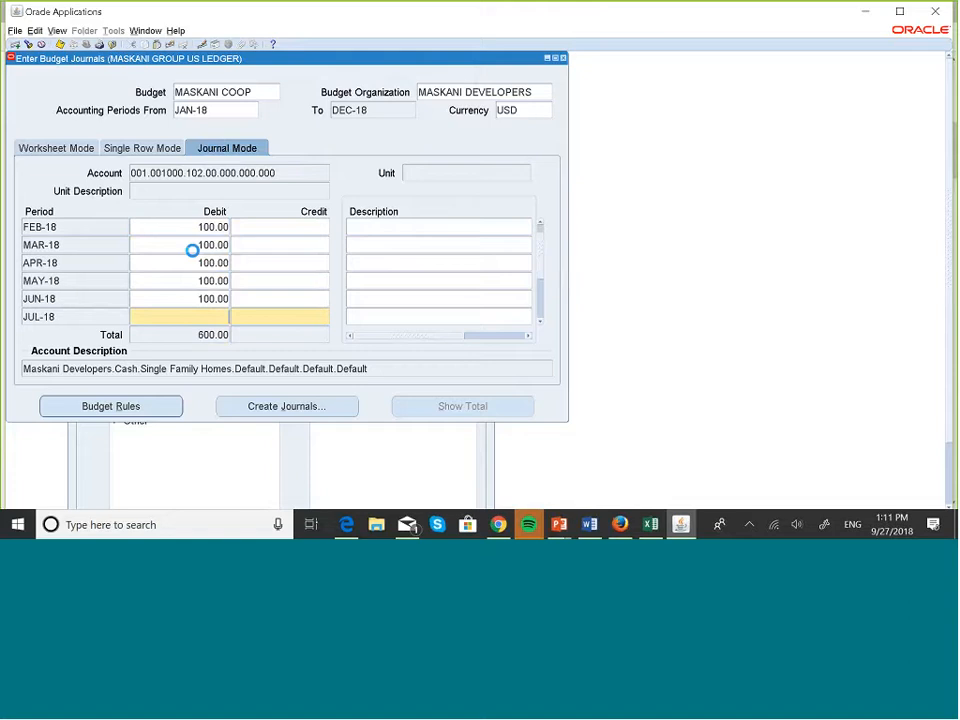
pyautogui.write('100')
pyautogui.press('Down')
pyautogui.write('1')
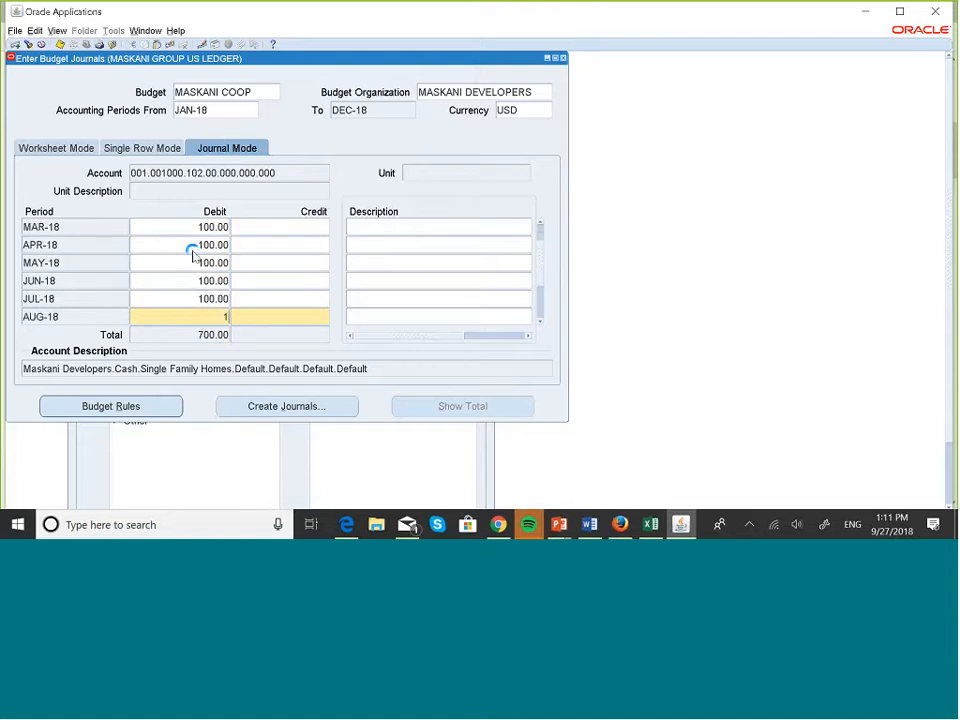
pyautogui.write('00')
pyautogui.press('Up')
pyautogui.press('Down')
pyautogui.press('Down')
pyautogui.write('100')
pyautogui.press('Down')
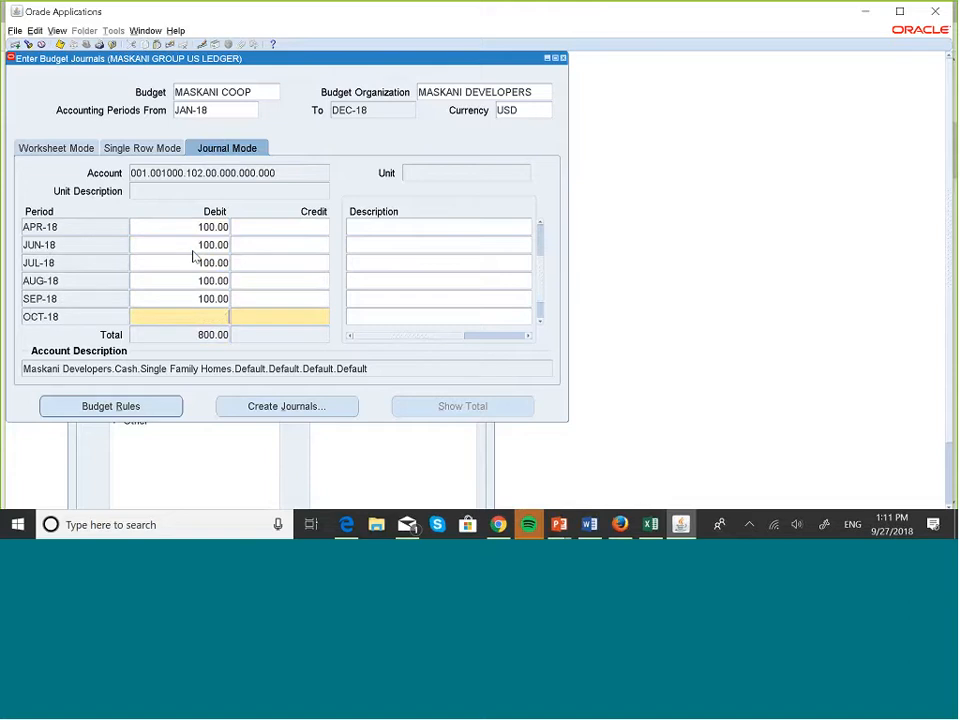
pyautogui.write('100')
pyautogui.press('Down')
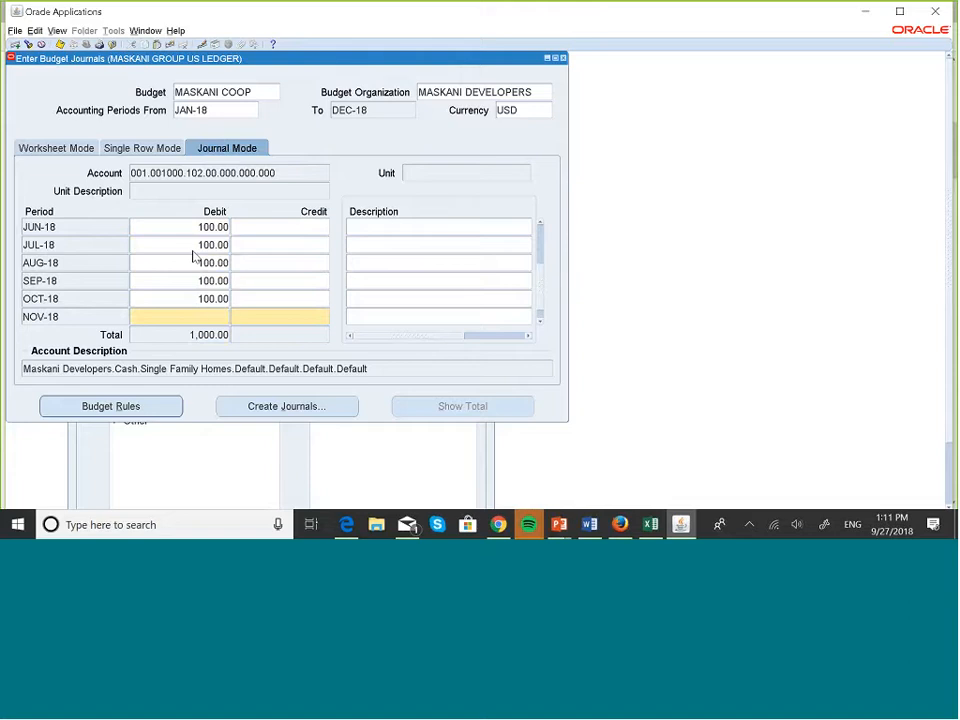
pyautogui.write('100')
pyautogui.press('Down')
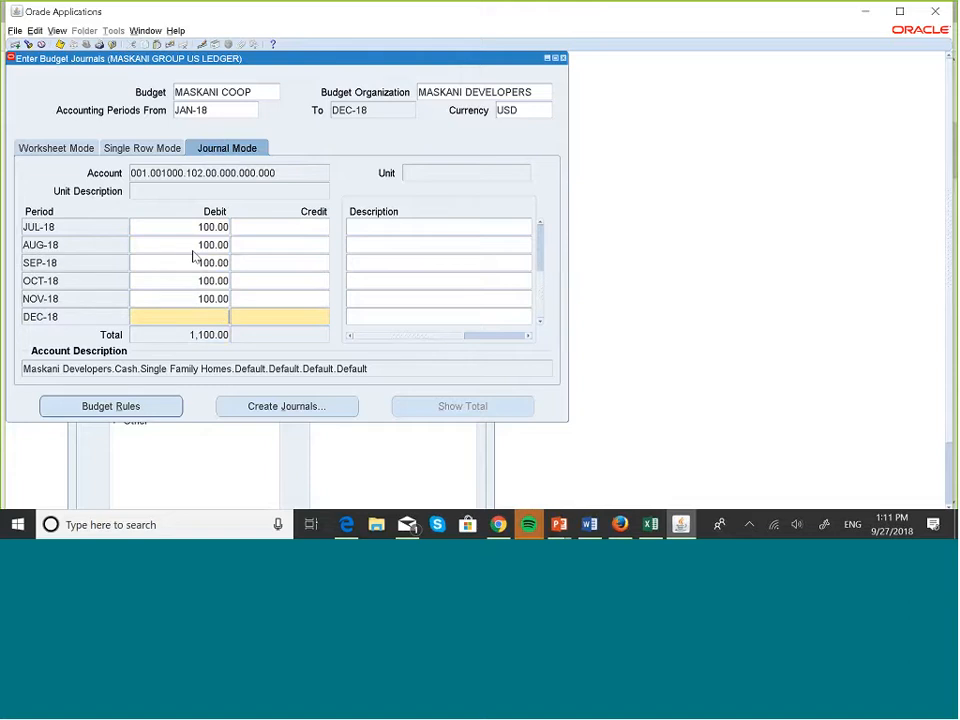
pyautogui.write('100')
pyautogui.click(60, 45)
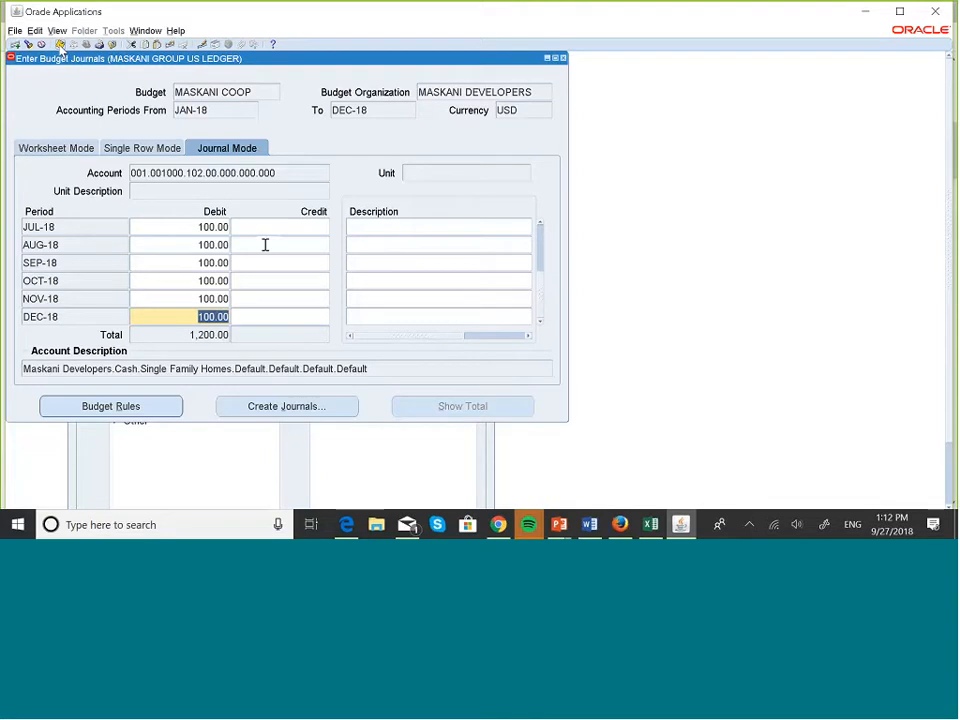
# Open Create Journals and name the journal batch 'Budget Journals Test'.
pyautogui.click(287, 406)
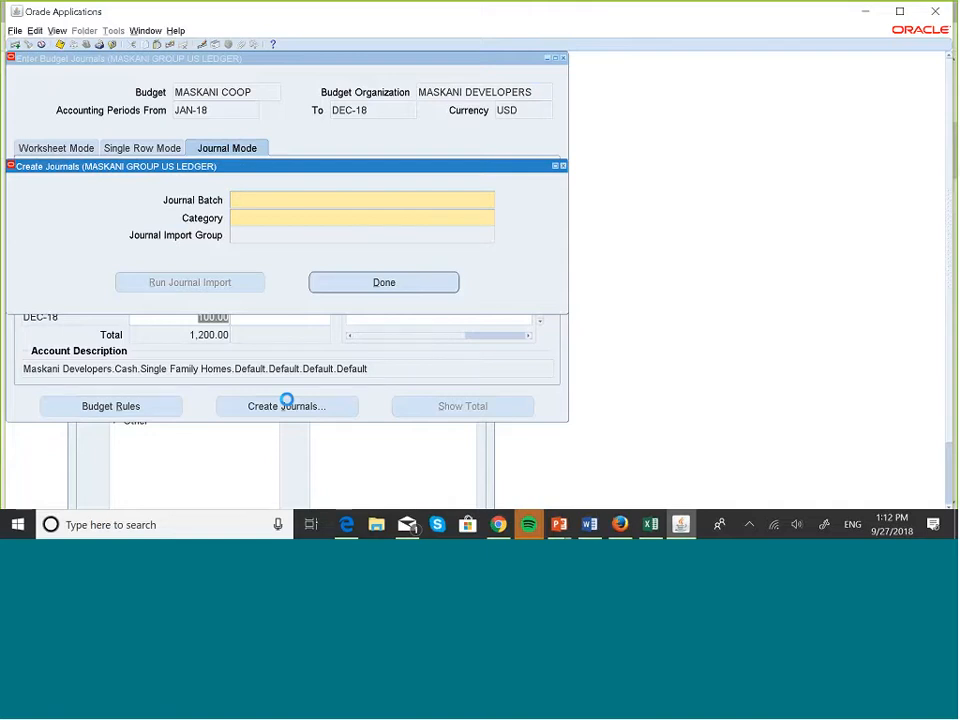
pyautogui.press('capslock')
pyautogui.write('Bud')
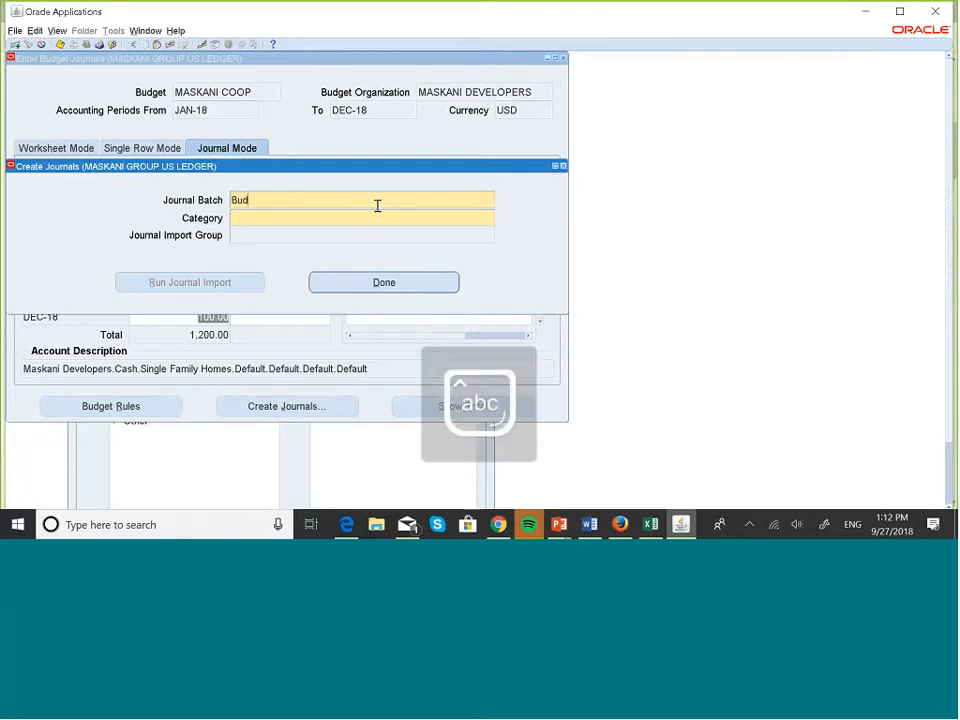
pyautogui.write('get Journal')
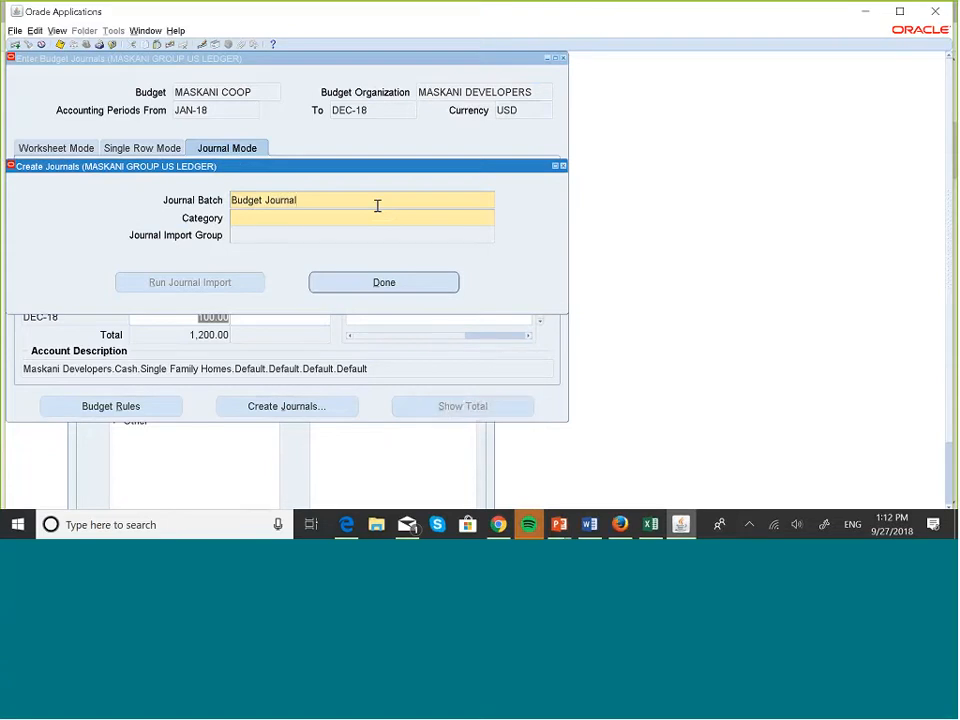
pyautogui.write('s Test')
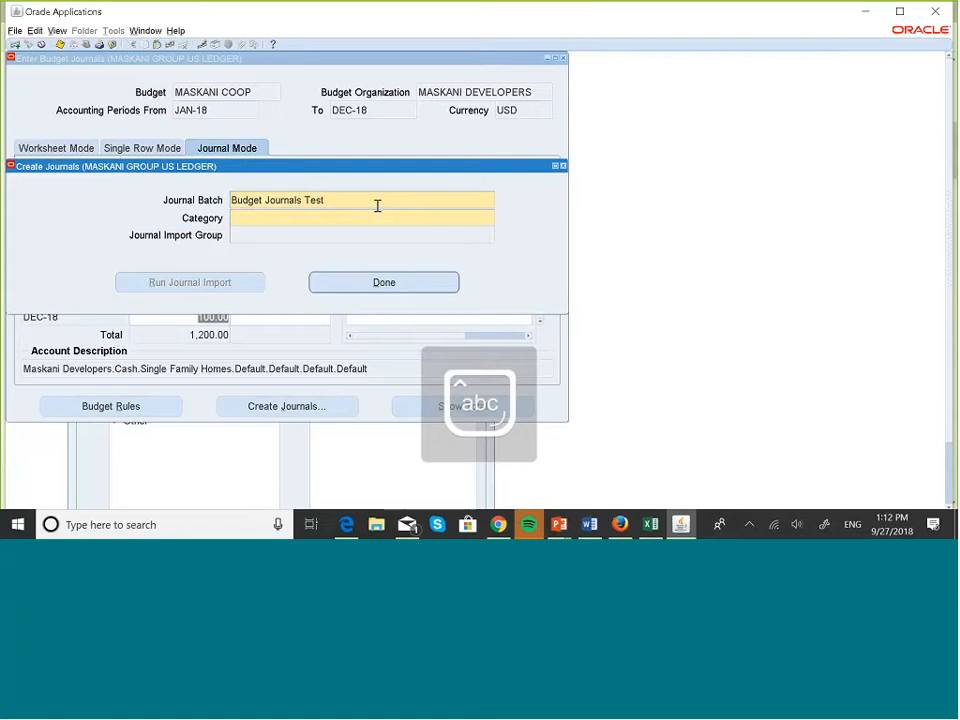
# Set the journal category to Budget by searching 'budge' in the category list.
pyautogui.click(298, 217)
pyautogui.click(491, 224)
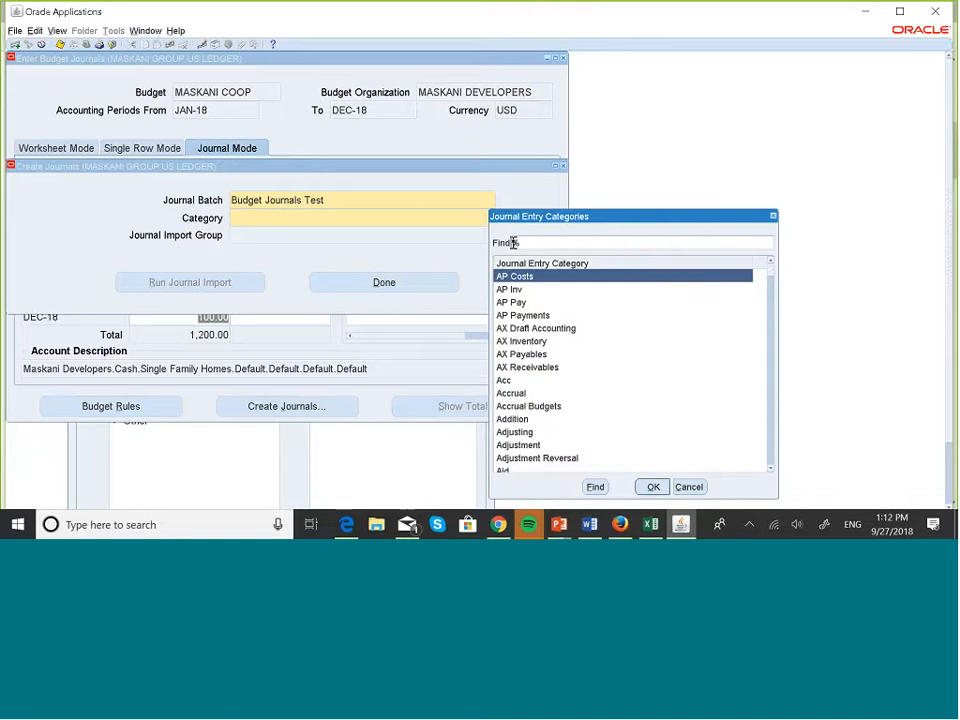
pyautogui.write('budge')
pyautogui.press('Return')
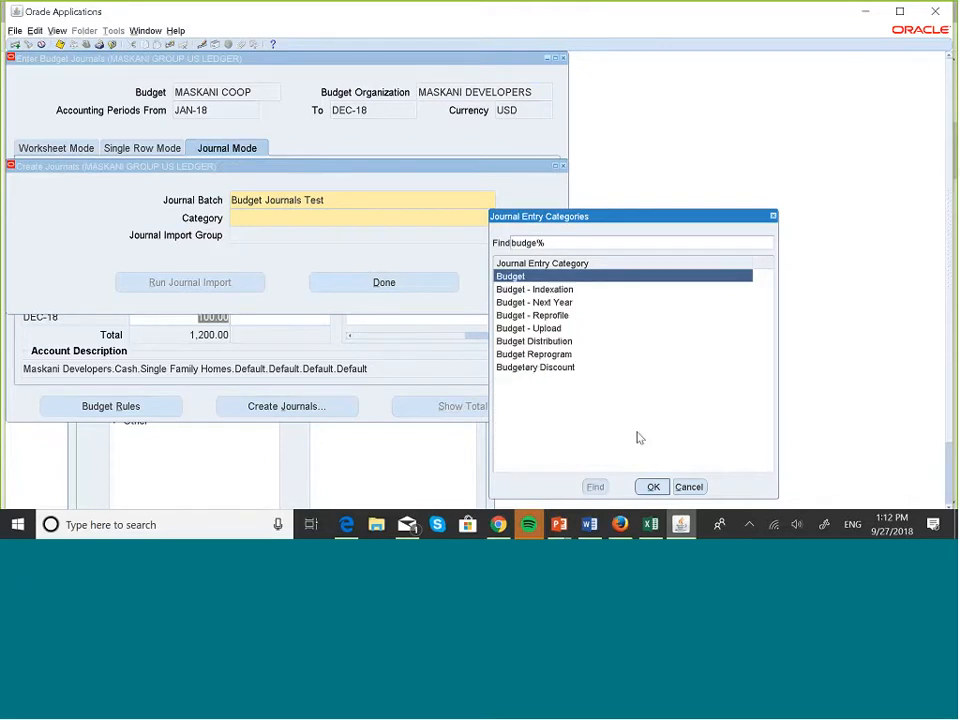
pyautogui.click(652, 487)
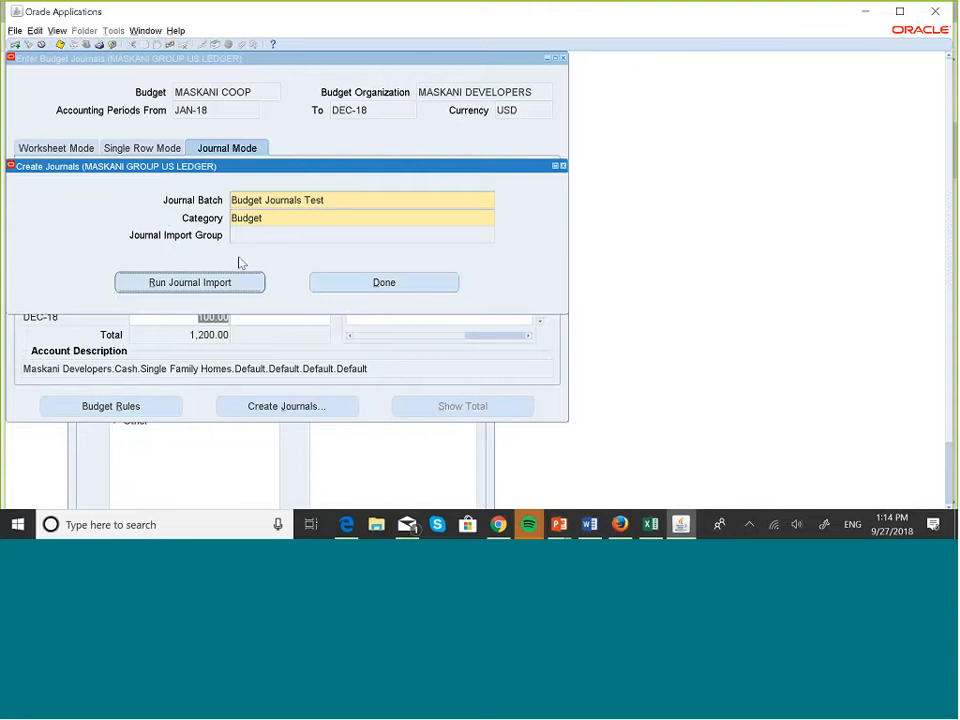
# Run Journal Import for the budget batch, acknowledge the request, and finish Create Journals.
pyautogui.click(207, 284)
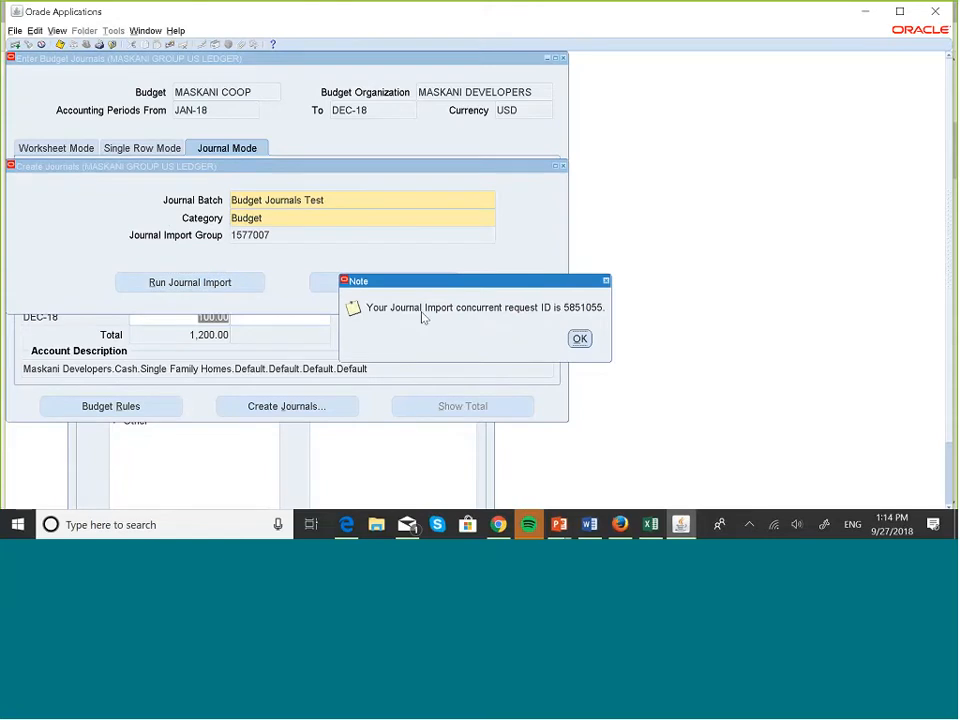
pyautogui.click(581, 338)
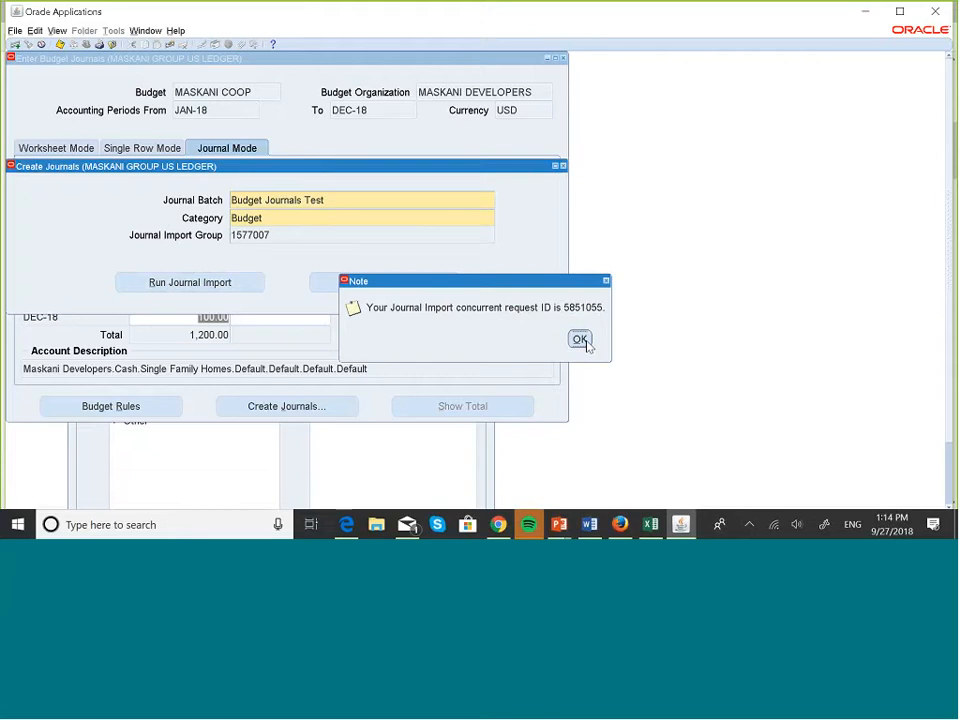
pyautogui.click(412, 287)
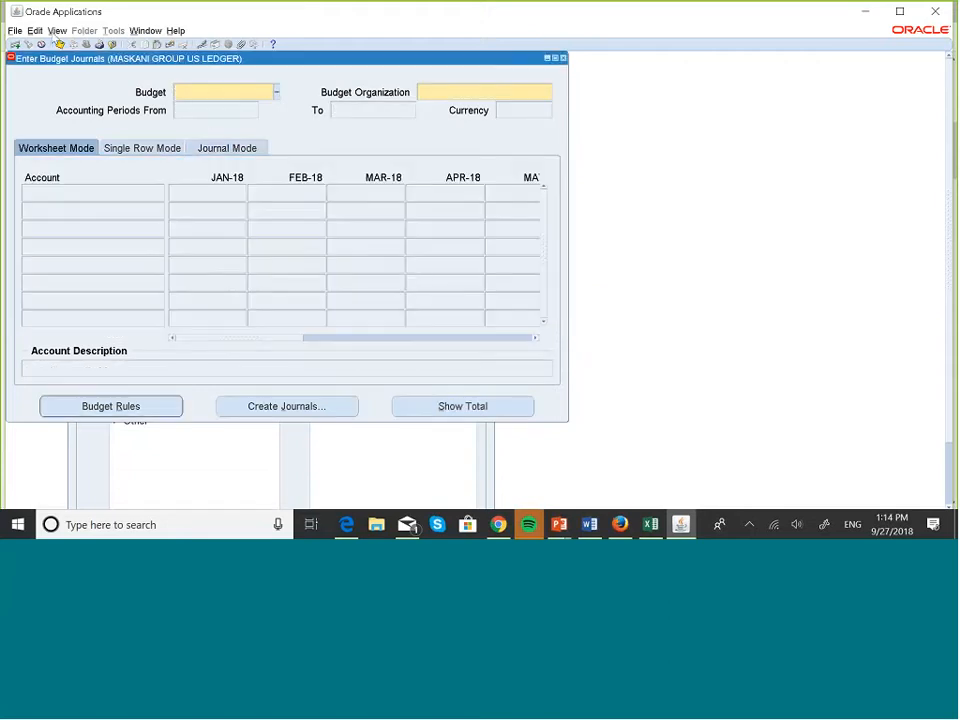
pyautogui.click(56, 31)
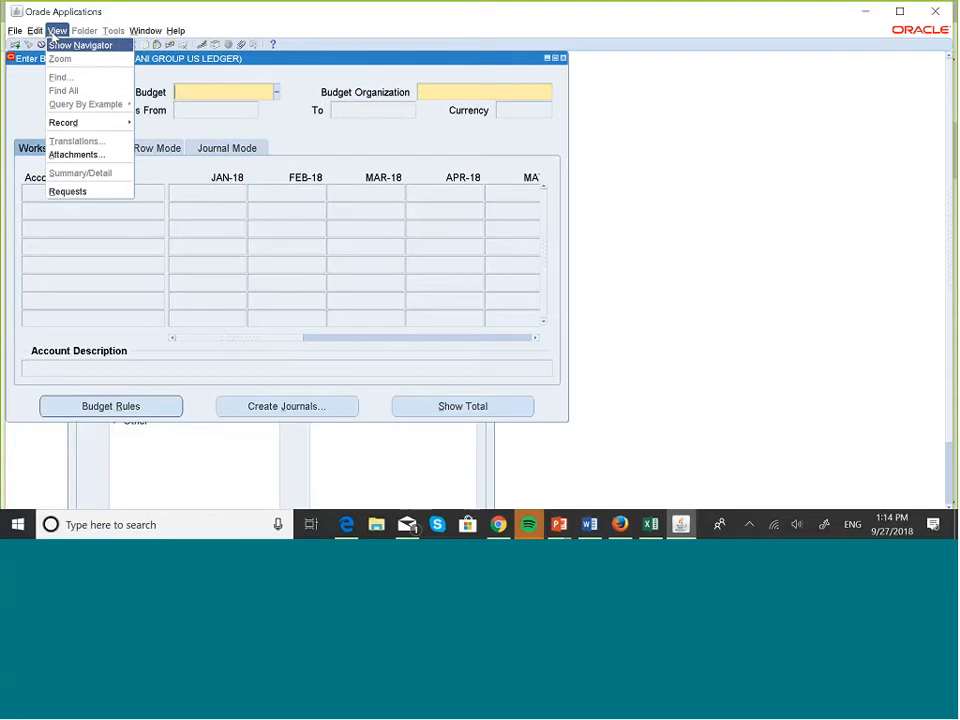
# Check the Journal Import request status in Requests, still Pending, then close the window.
pyautogui.press('r')
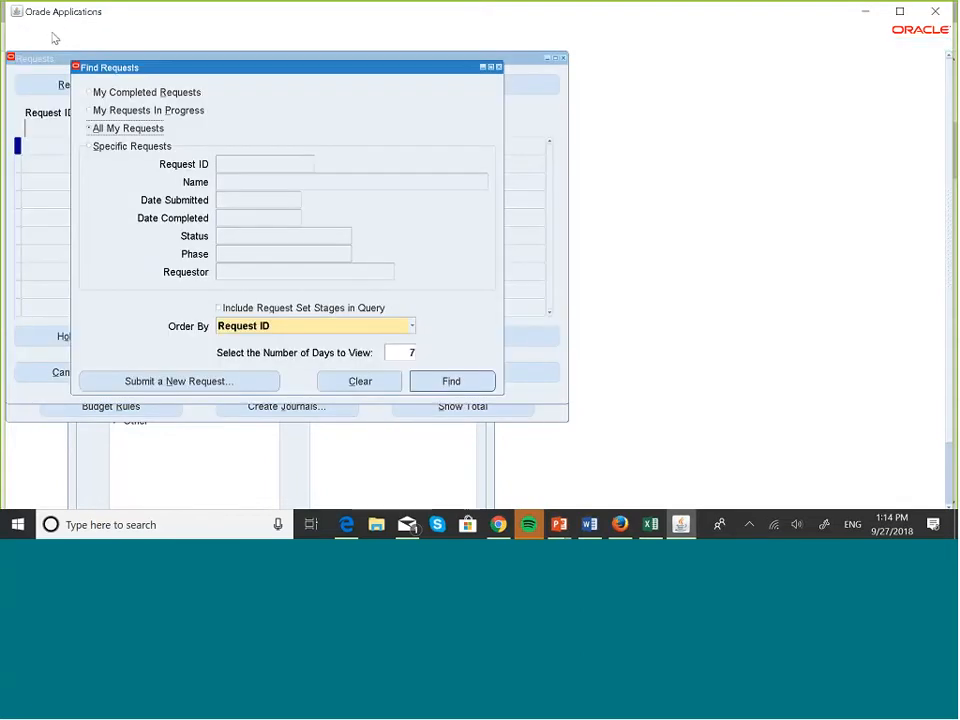
pyautogui.click(460, 383)
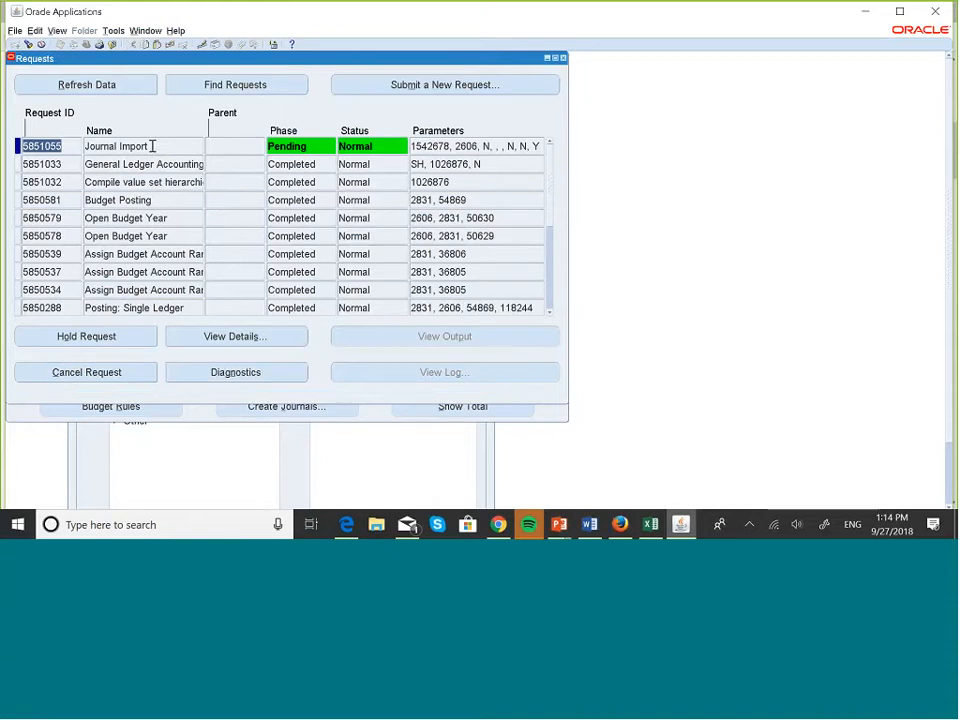
pyautogui.click(96, 86)
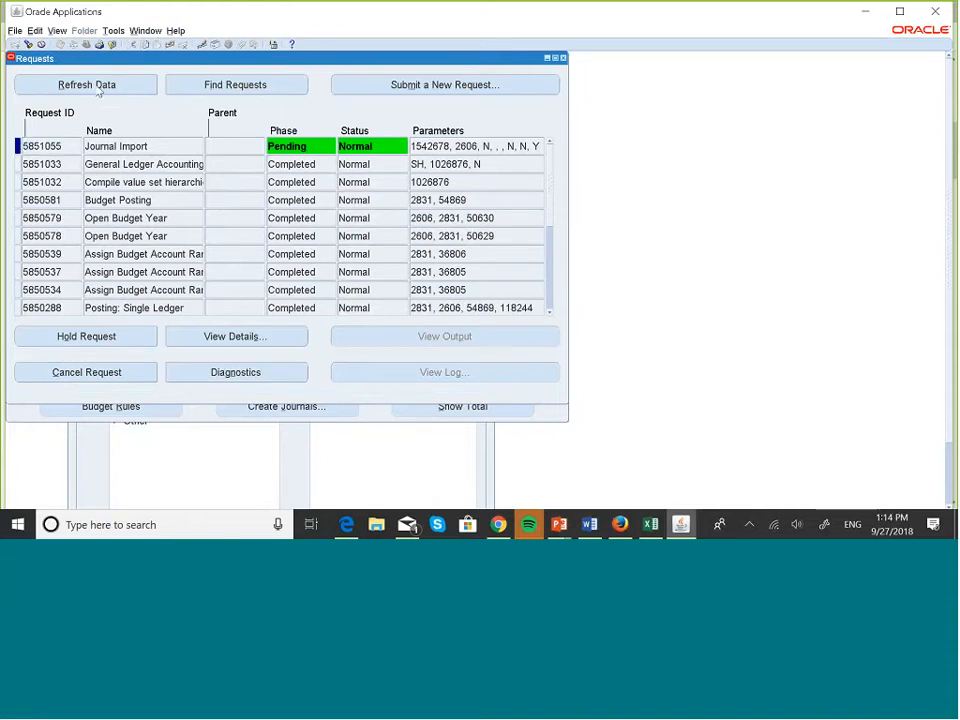
pyautogui.click(99, 88)
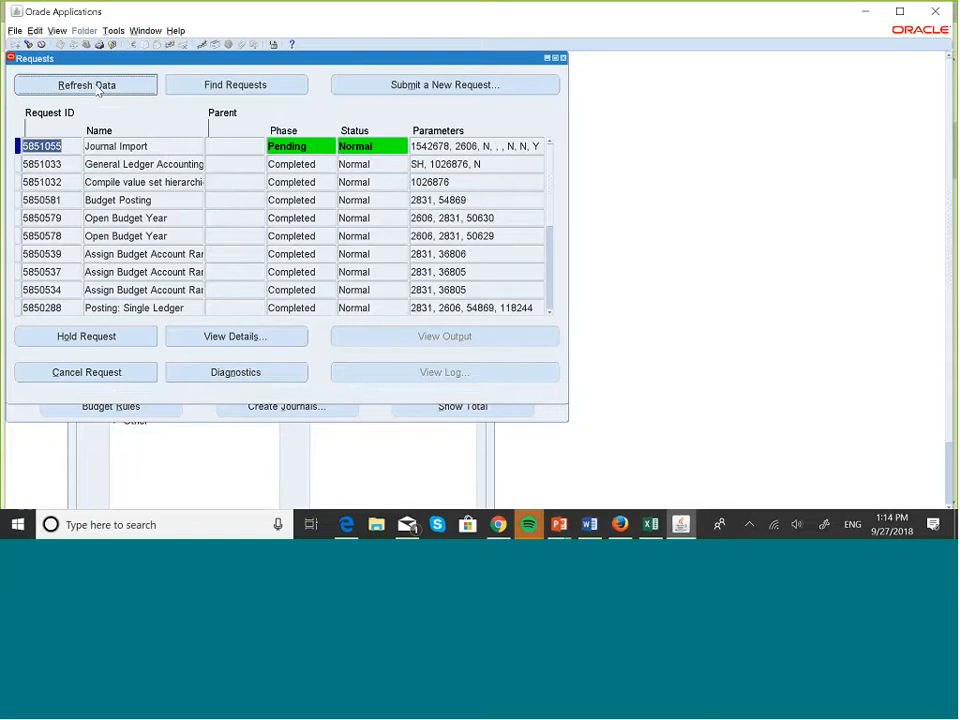
pyautogui.click(95, 85)
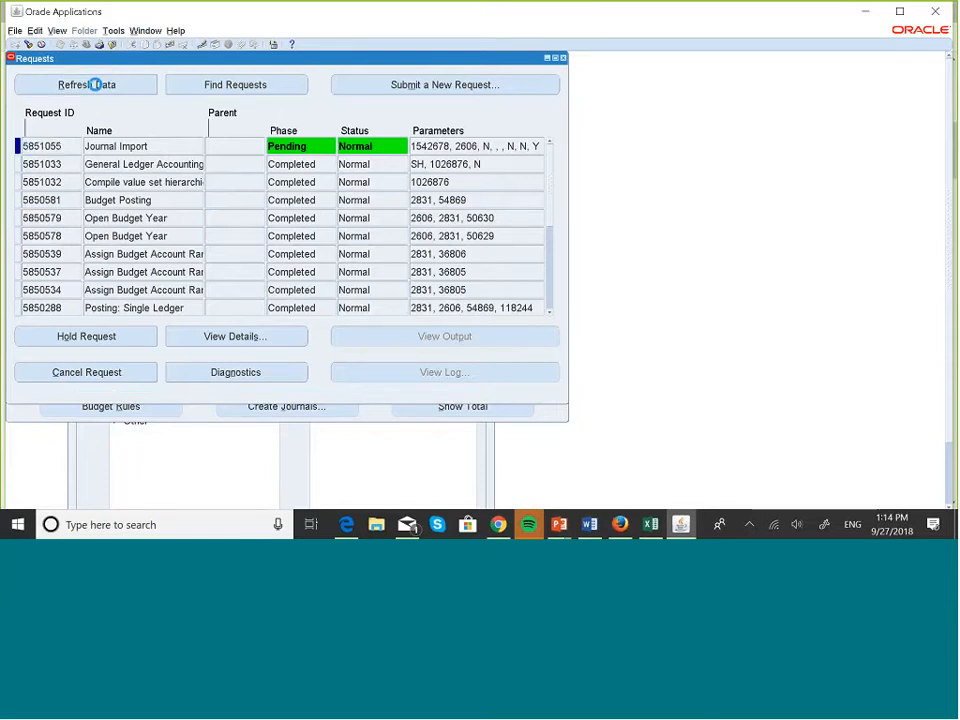
pyautogui.click(95, 85)
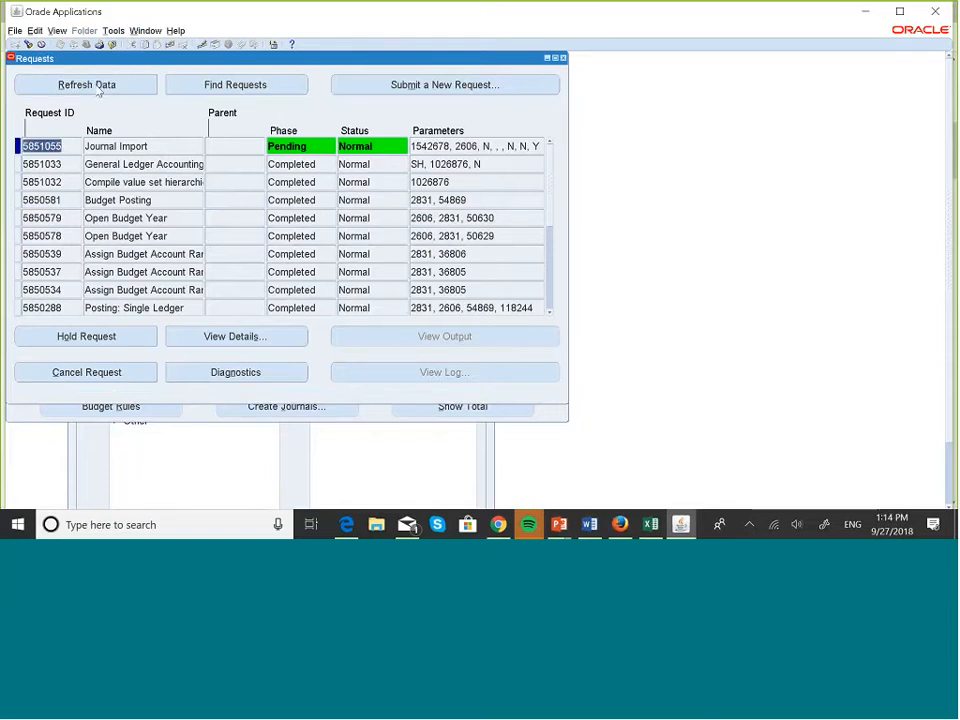
pyautogui.click(95, 85)
pyautogui.click(96, 86)
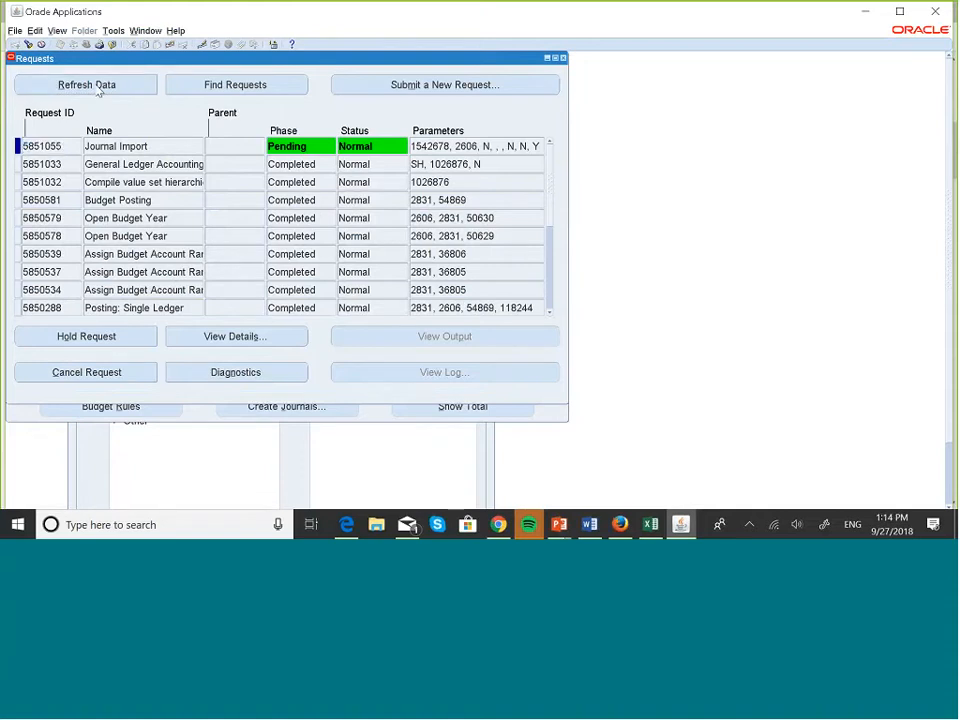
pyautogui.click(98, 89)
pyautogui.click(563, 58)
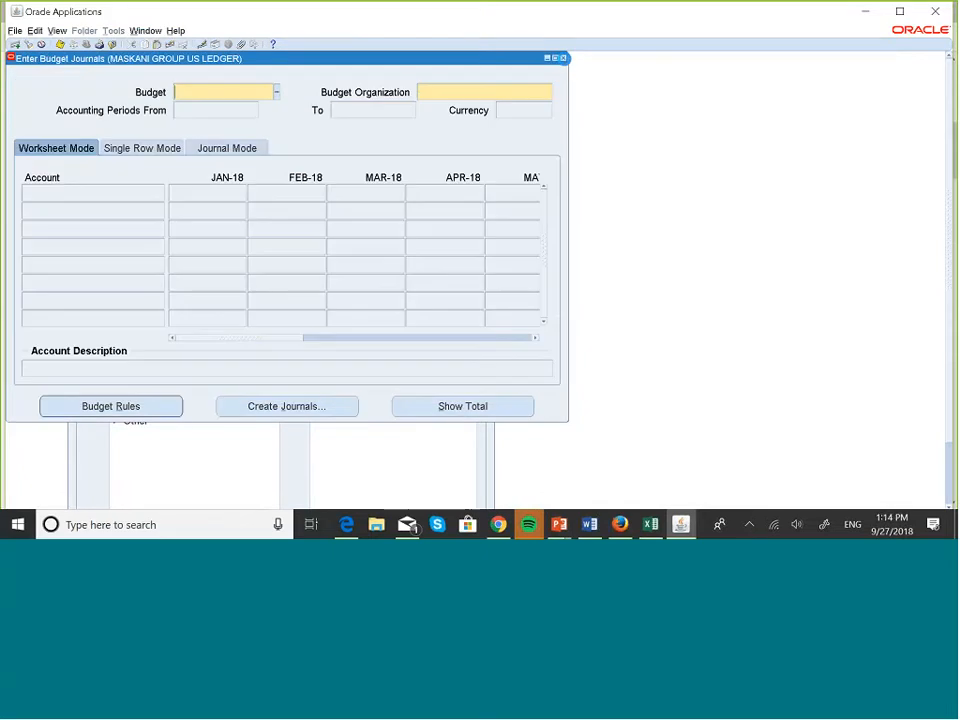
# Close Enter Budget Journals and requery Enter Journals to list the Budget Journals Test journals, JAN-18 to DEC-18.
pyautogui.click(563, 58)
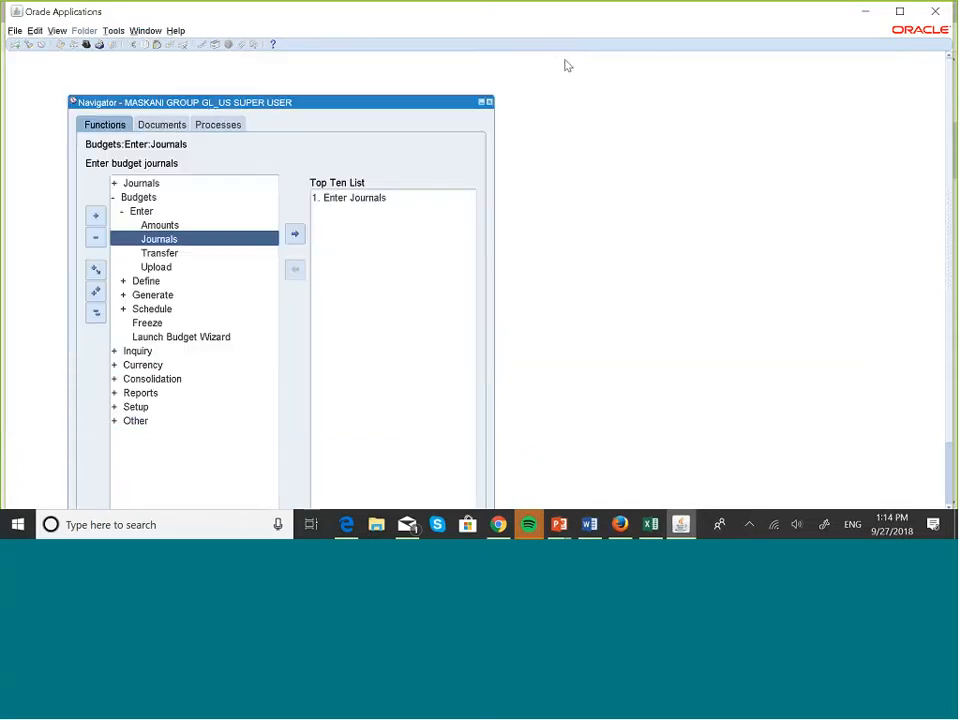
pyautogui.click(358, 198)
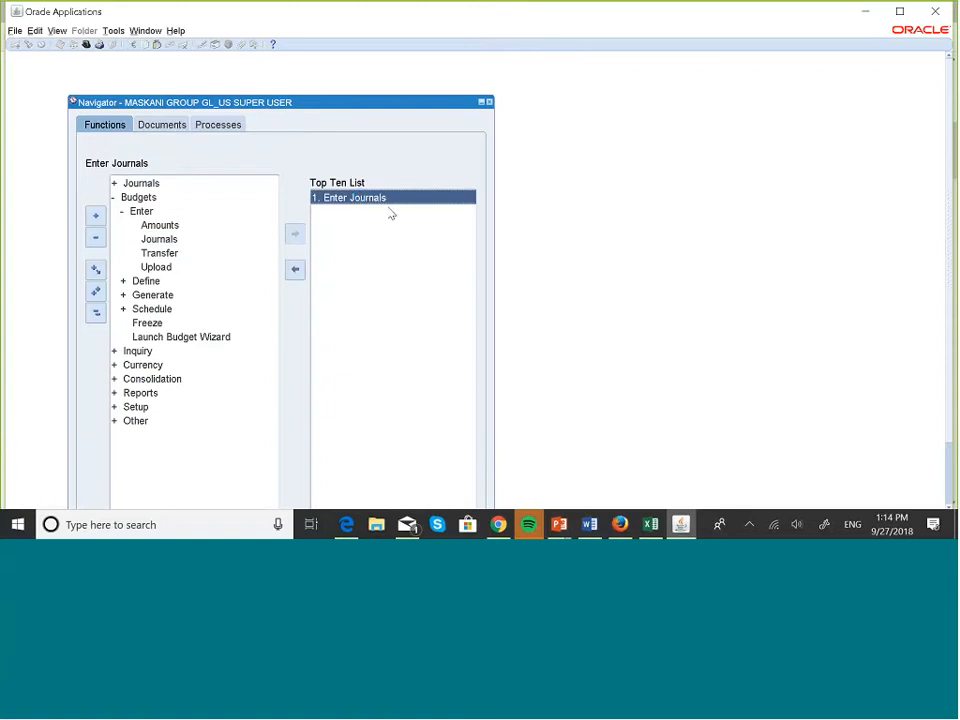
pyautogui.doubleClick(389, 202)
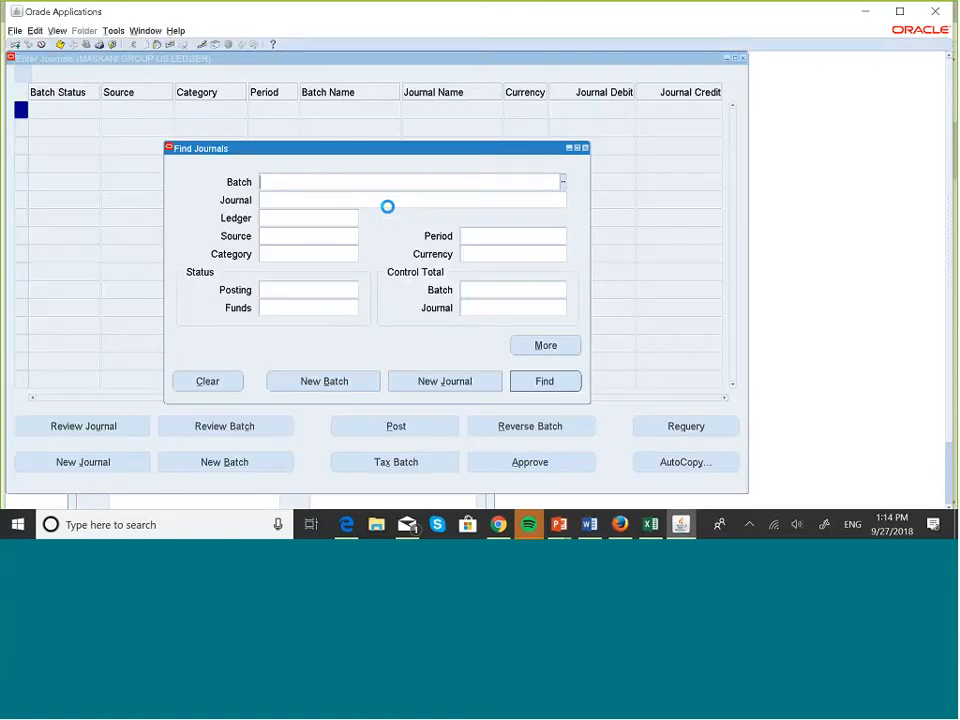
pyautogui.click(560, 384)
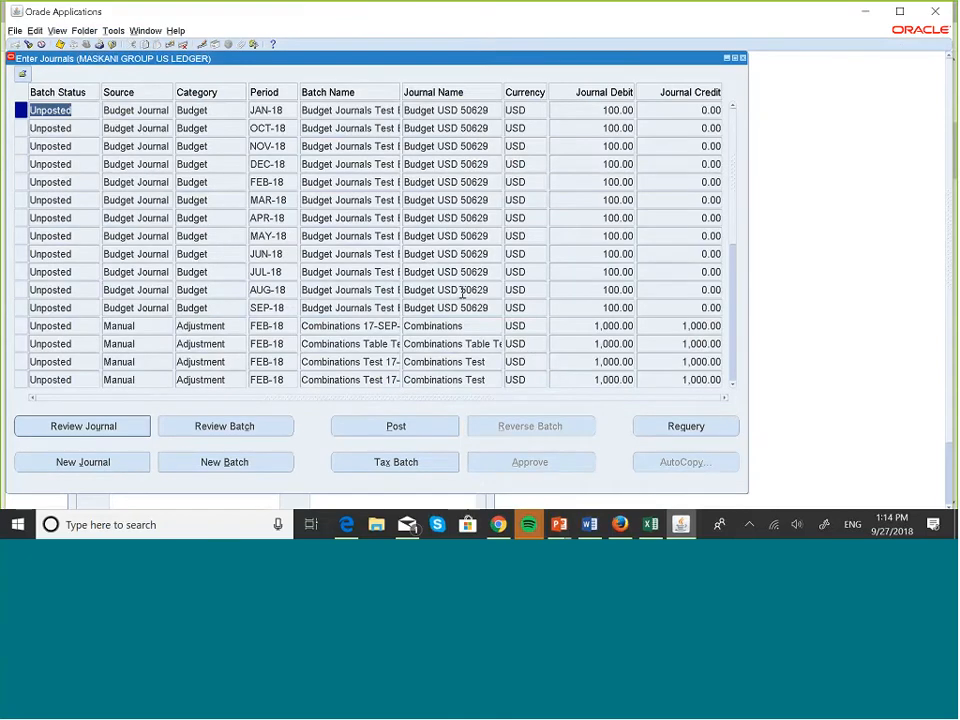
pyautogui.scroll(-1, 462, 292)
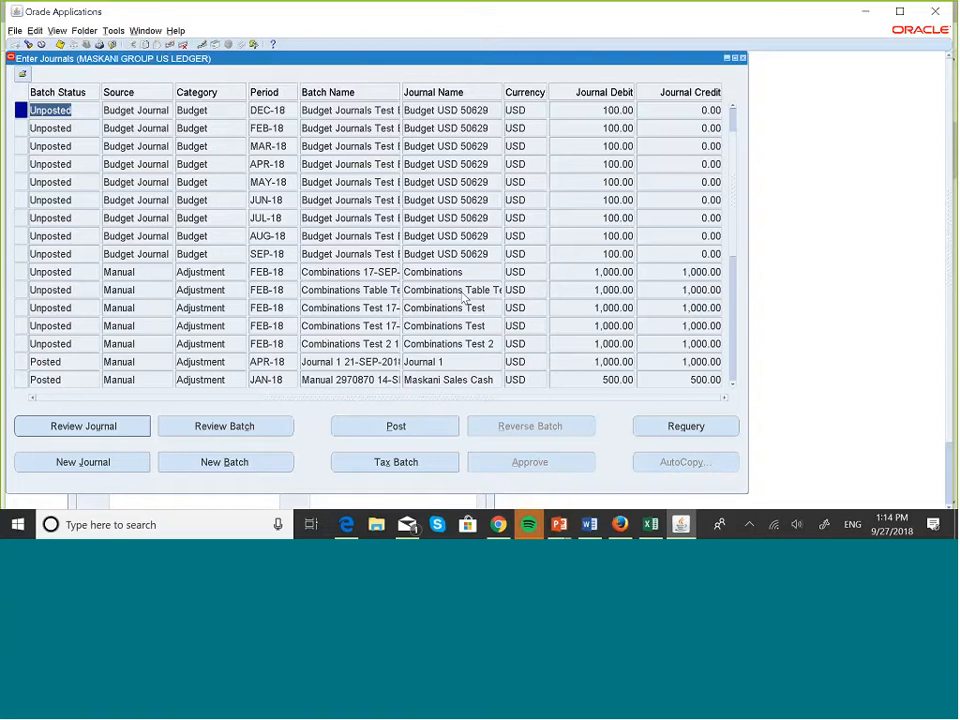
pyautogui.click(683, 428)
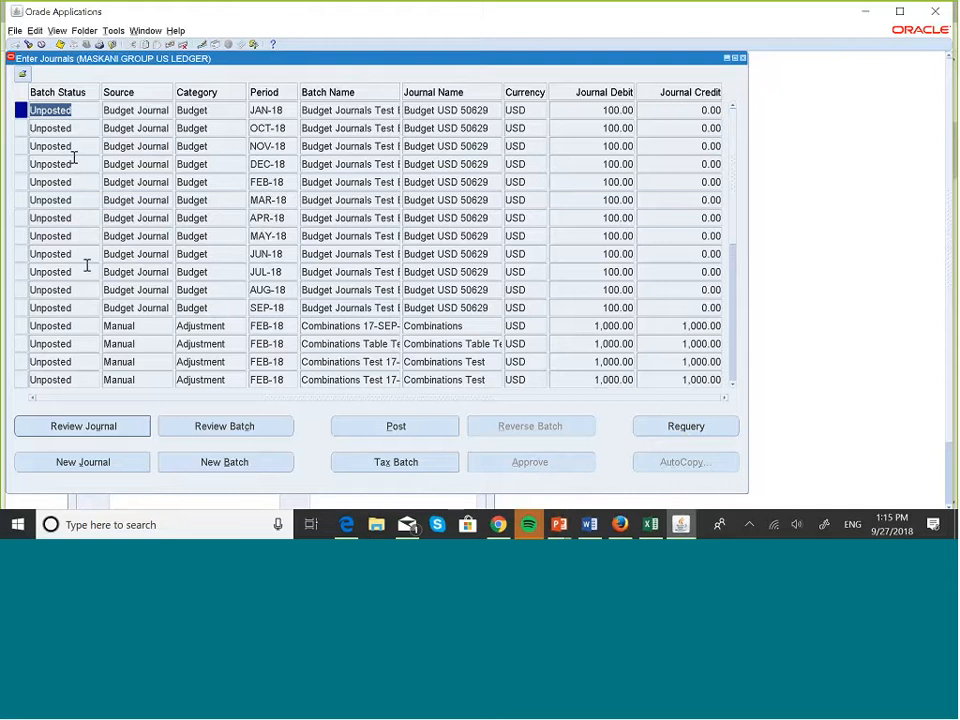
# Post the JAN-18 and OCT-18 Budget USD 50629 journals and check the OCT-18 batch name.
pyautogui.click(388, 432)
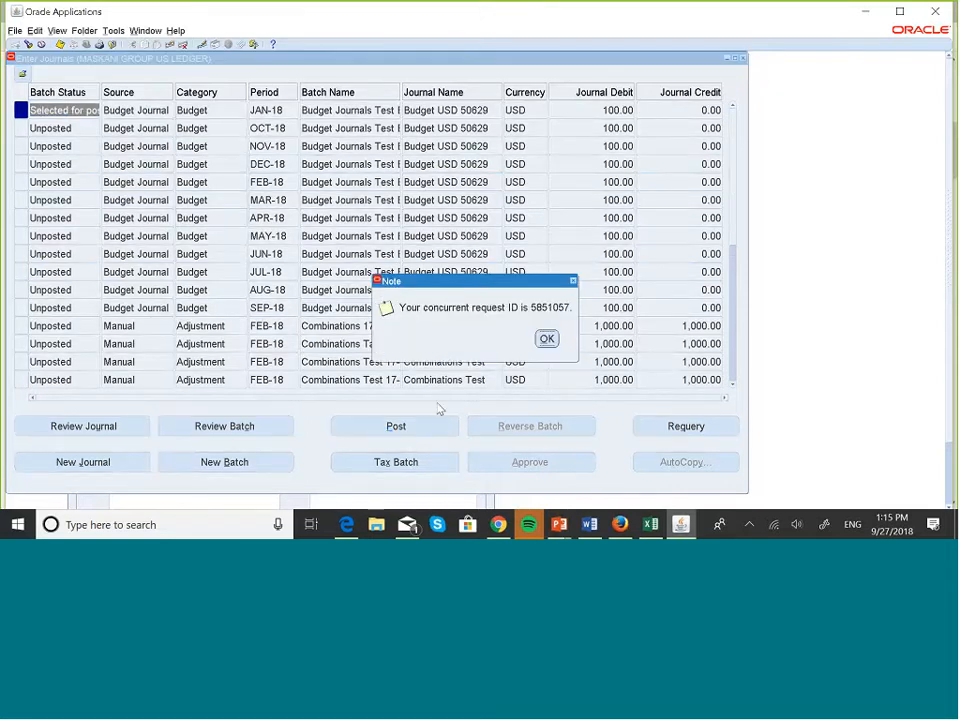
pyautogui.click(545, 338)
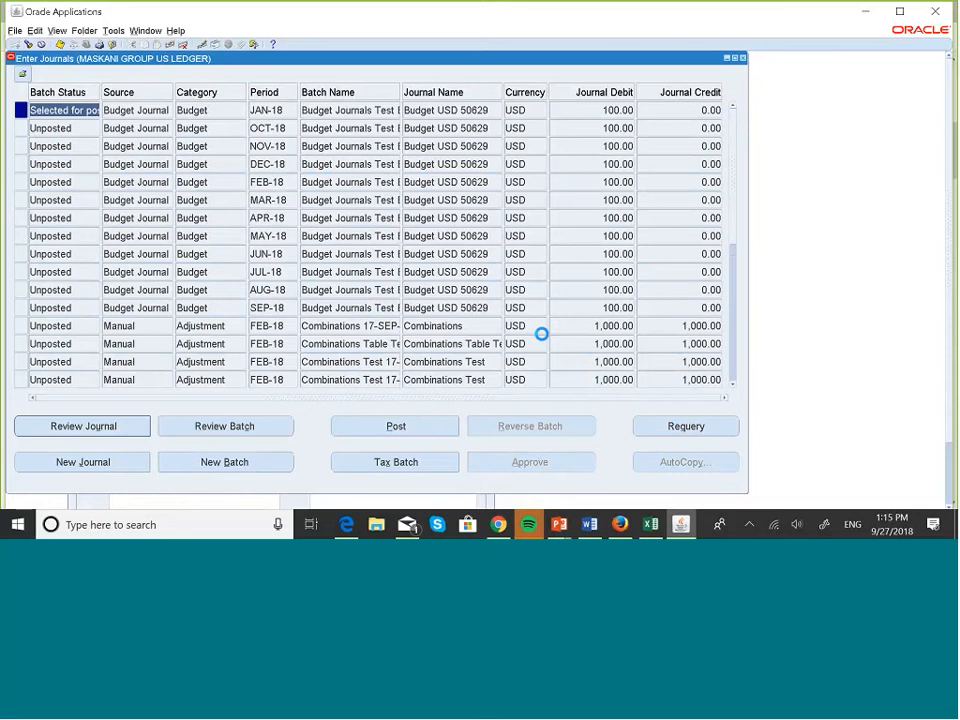
pyautogui.click(420, 425)
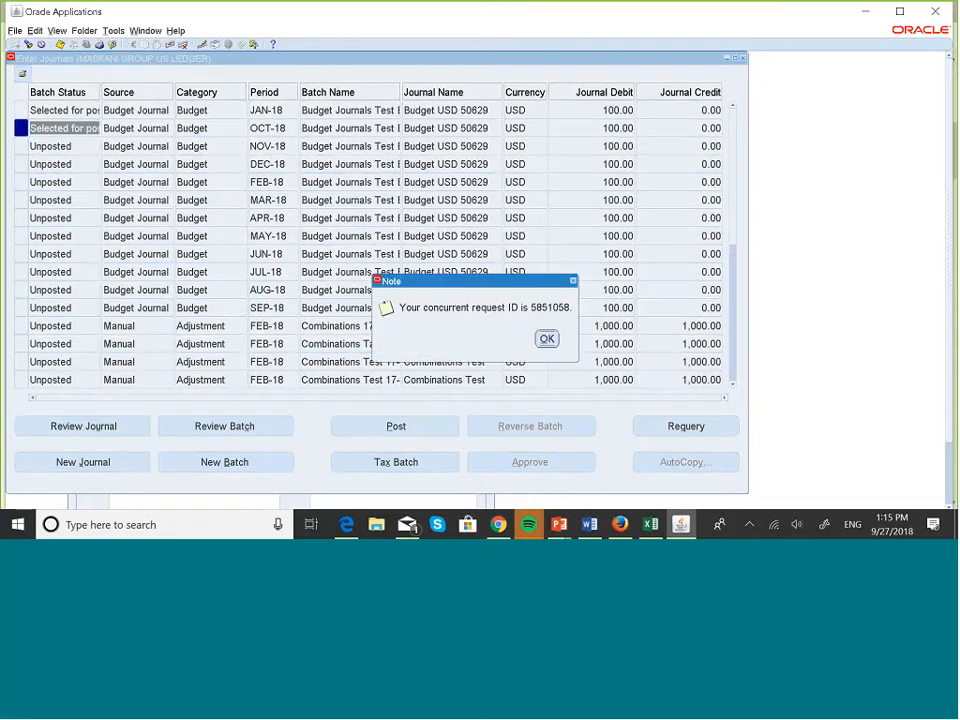
pyautogui.click(547, 339)
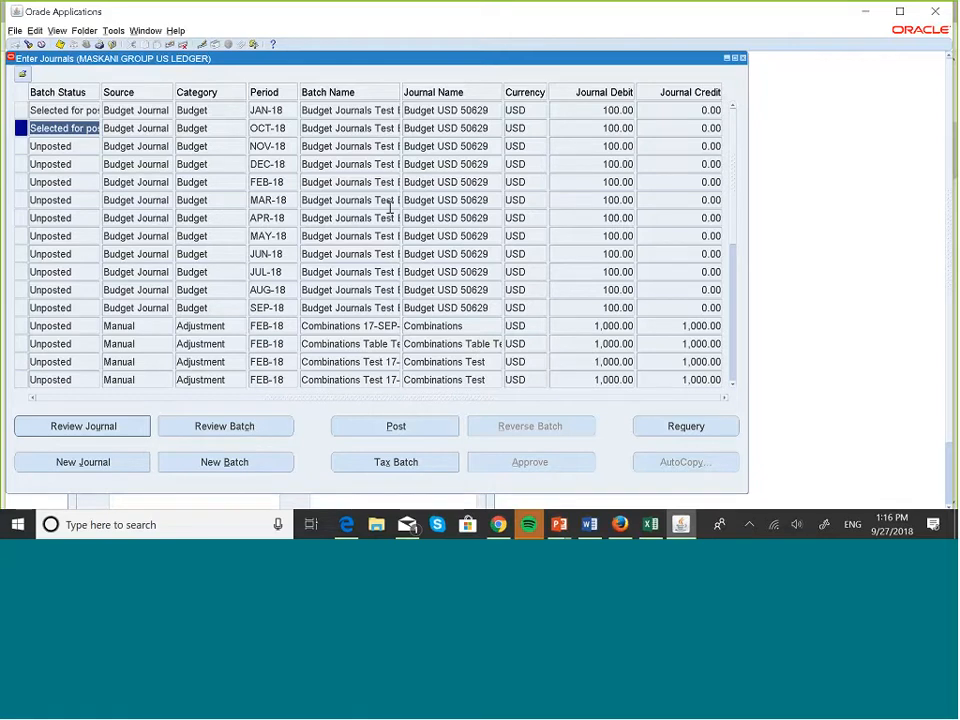
pyautogui.click(330, 135)
pyautogui.click(330, 130)
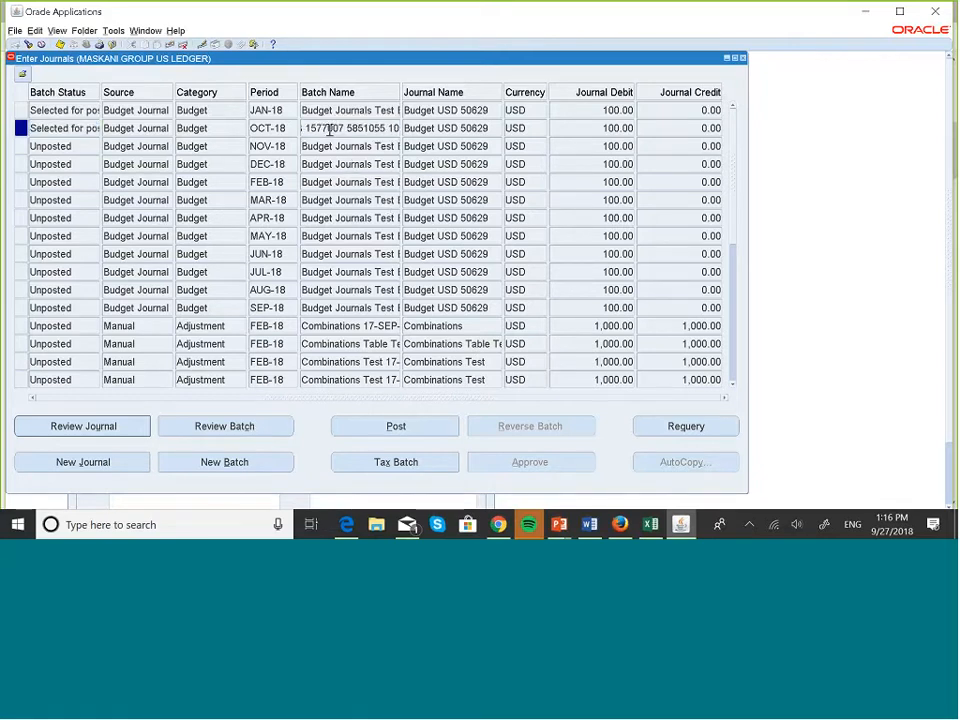
pyautogui.press('Down')
pyautogui.press('End')
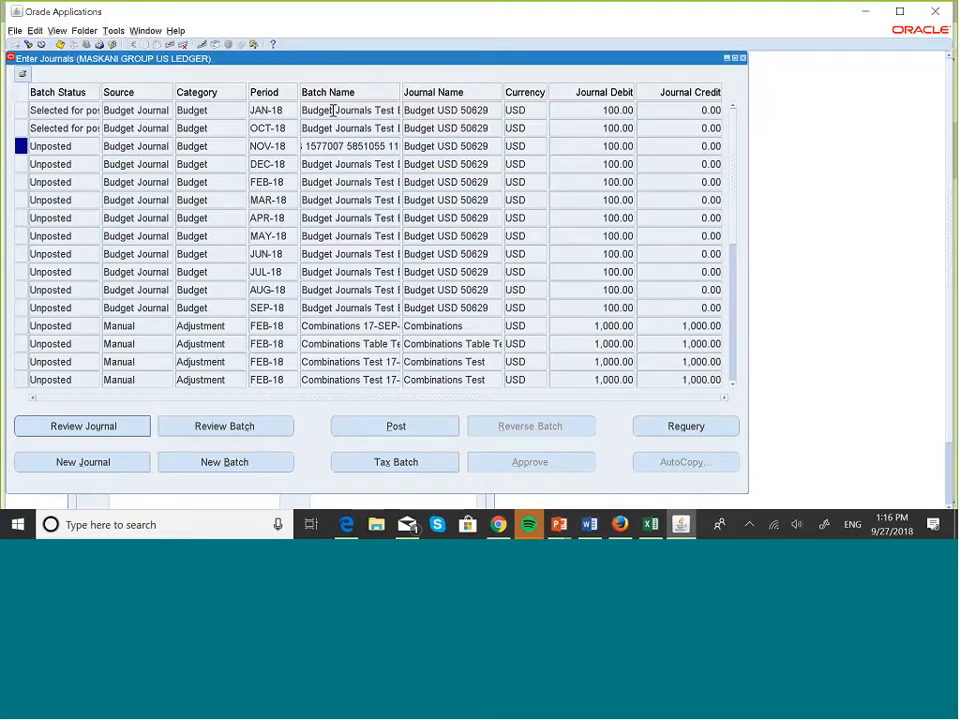
pyautogui.click(330, 111)
pyautogui.press('End')
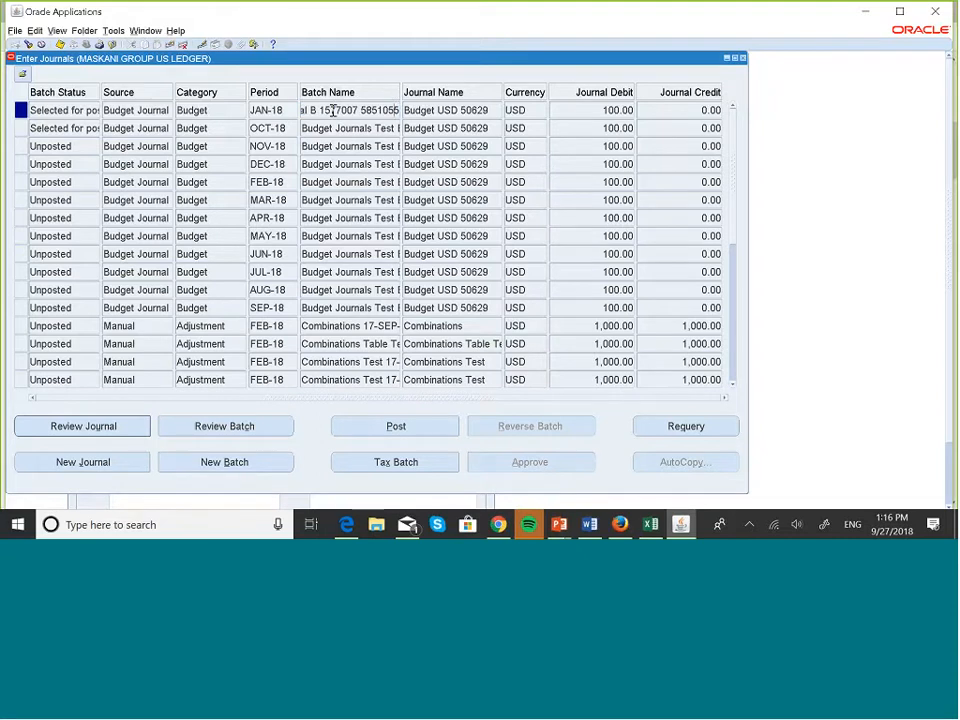
pyautogui.press('Left')
pyautogui.press('Left')
pyautogui.press('Left')
pyautogui.press('Left')
pyautogui.press('Down')
pyautogui.press('End')
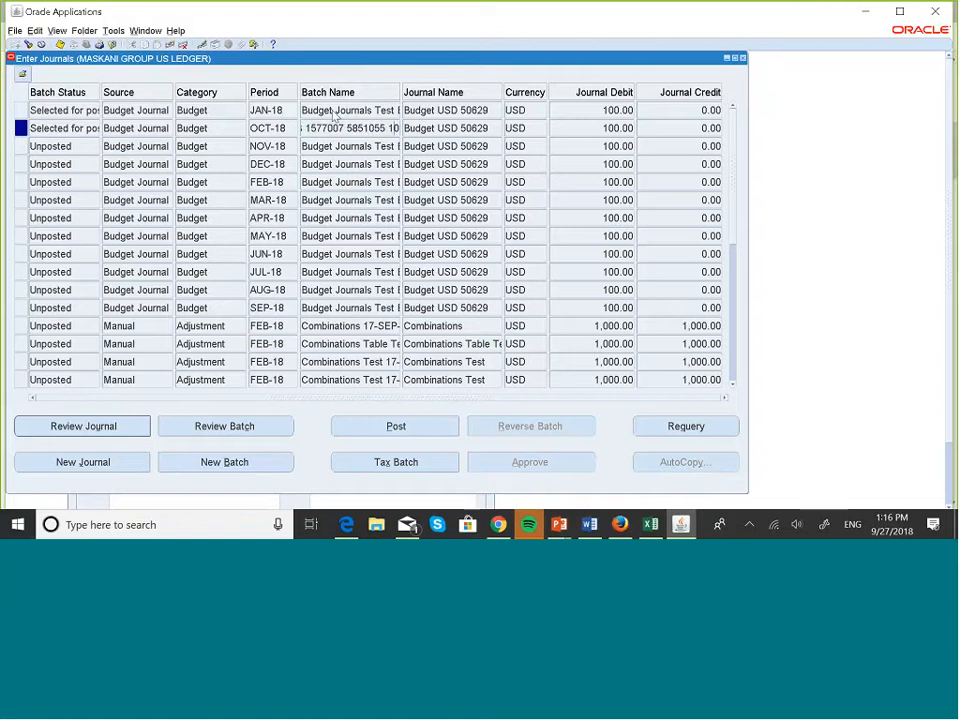
pyautogui.press('Down')
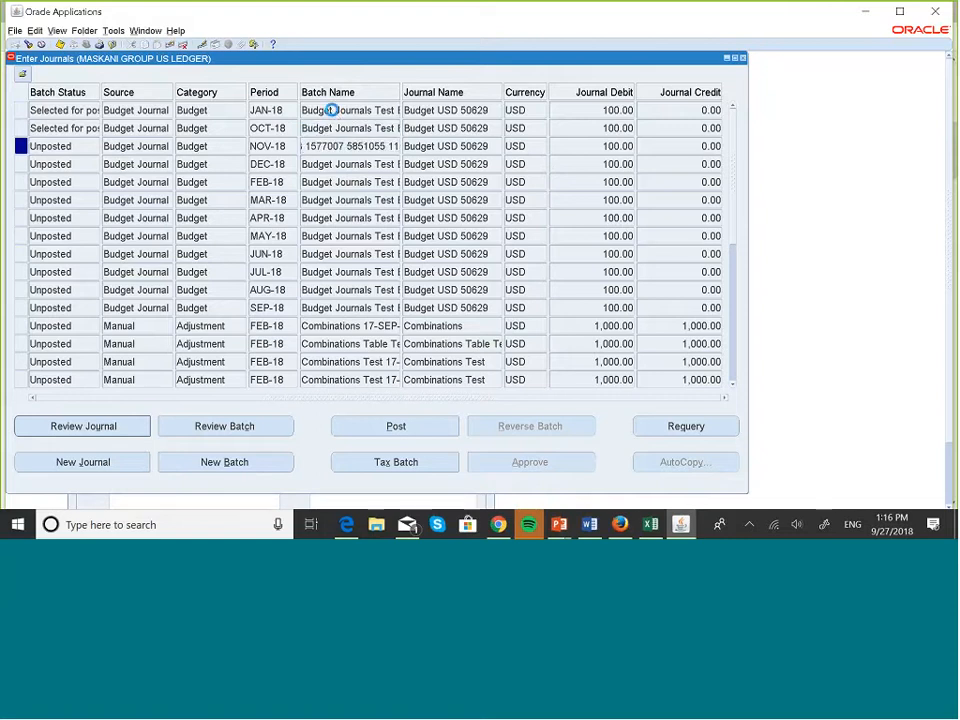
pyautogui.press('Down')
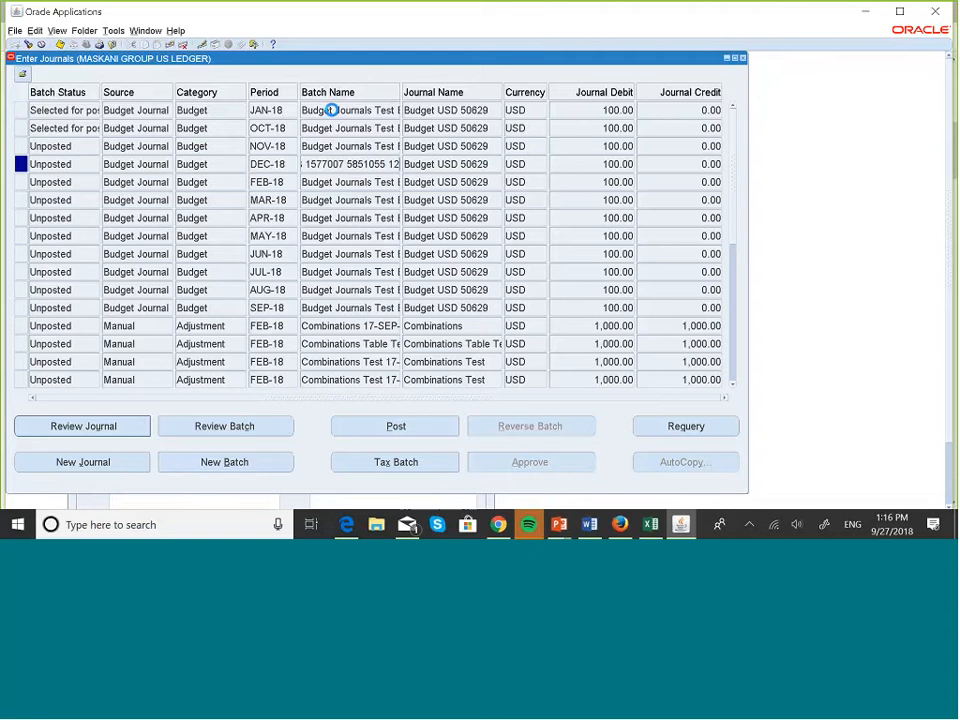
pyautogui.press('Down')
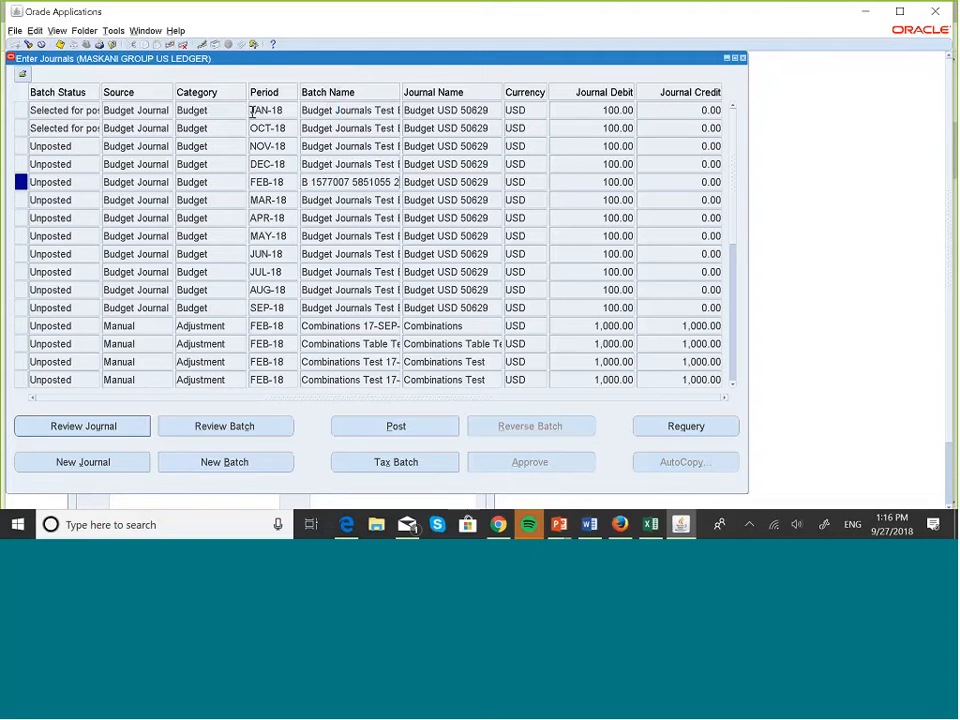
# Post the NOV-18 budget journal from its detail window.
pyautogui.doubleClick(19, 146)
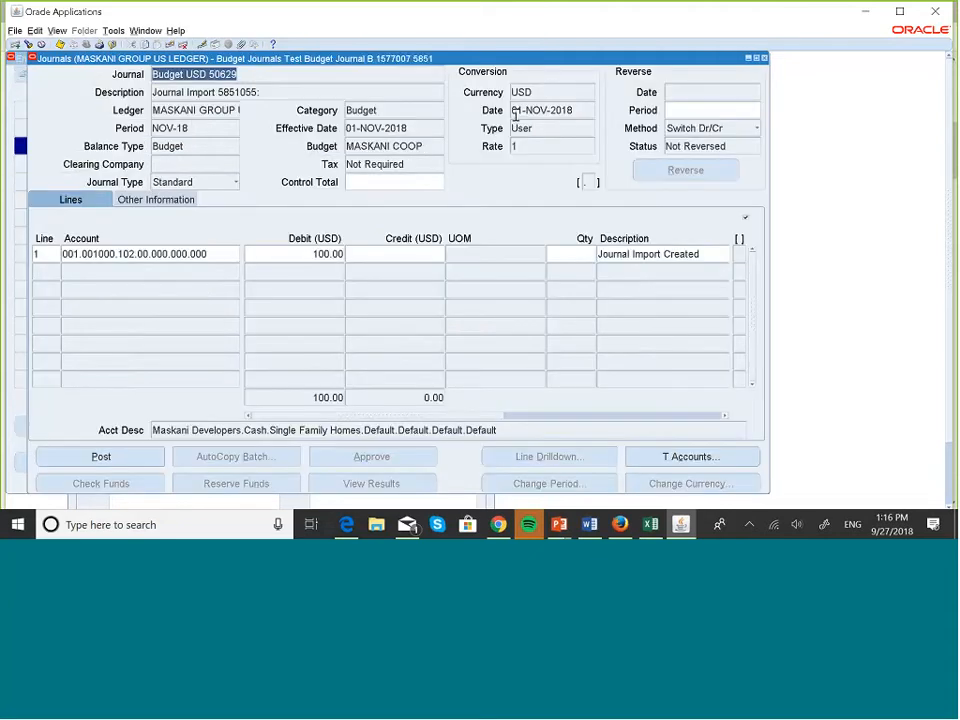
pyautogui.click(102, 457)
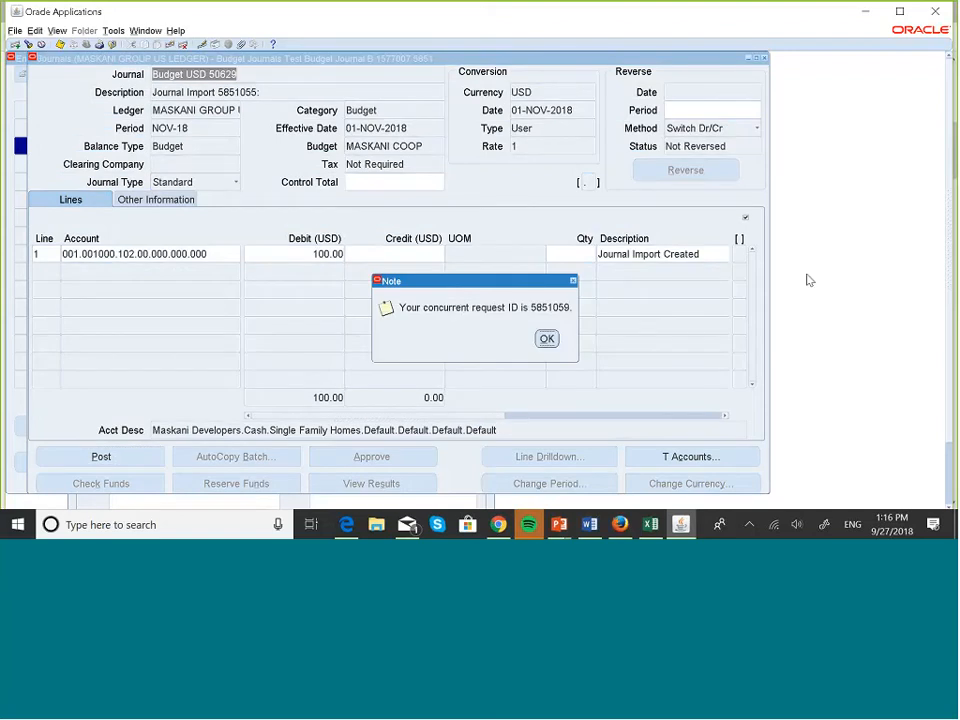
pyautogui.click(547, 338)
pyautogui.click(764, 58)
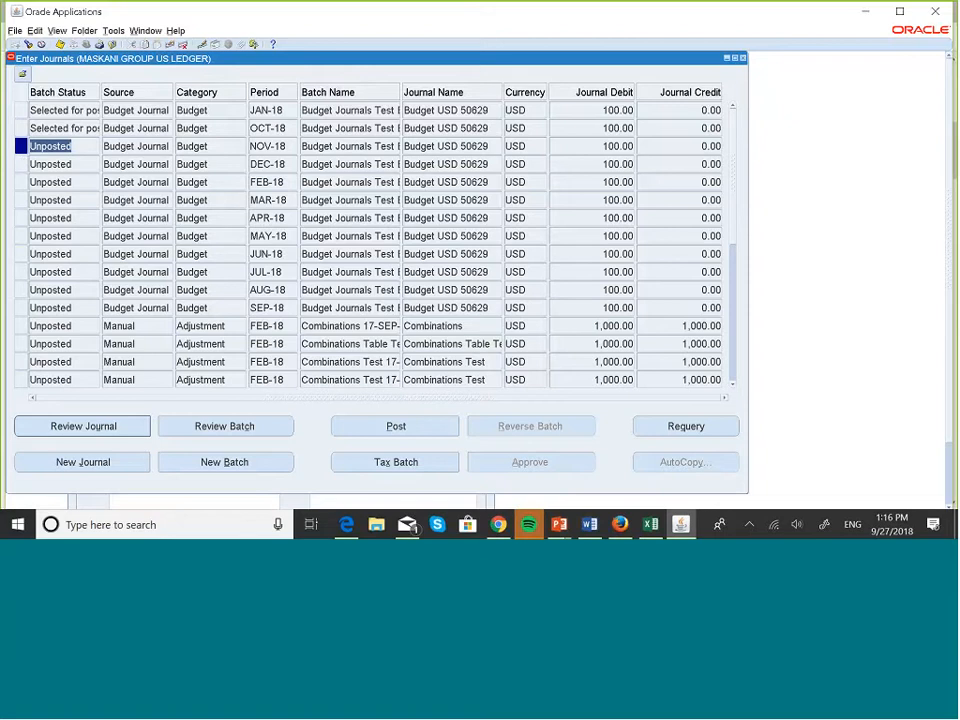
# Dismiss the FRM-40654 record-updated error and post the DEC-18 budget journal.
pyautogui.click(396, 426)
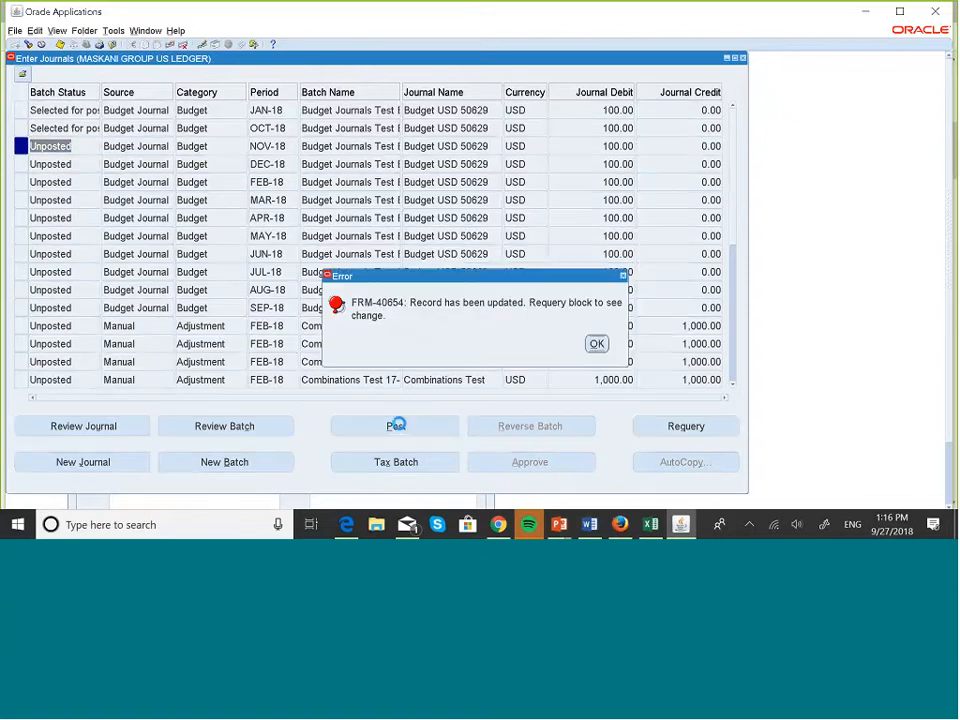
pyautogui.click(592, 343)
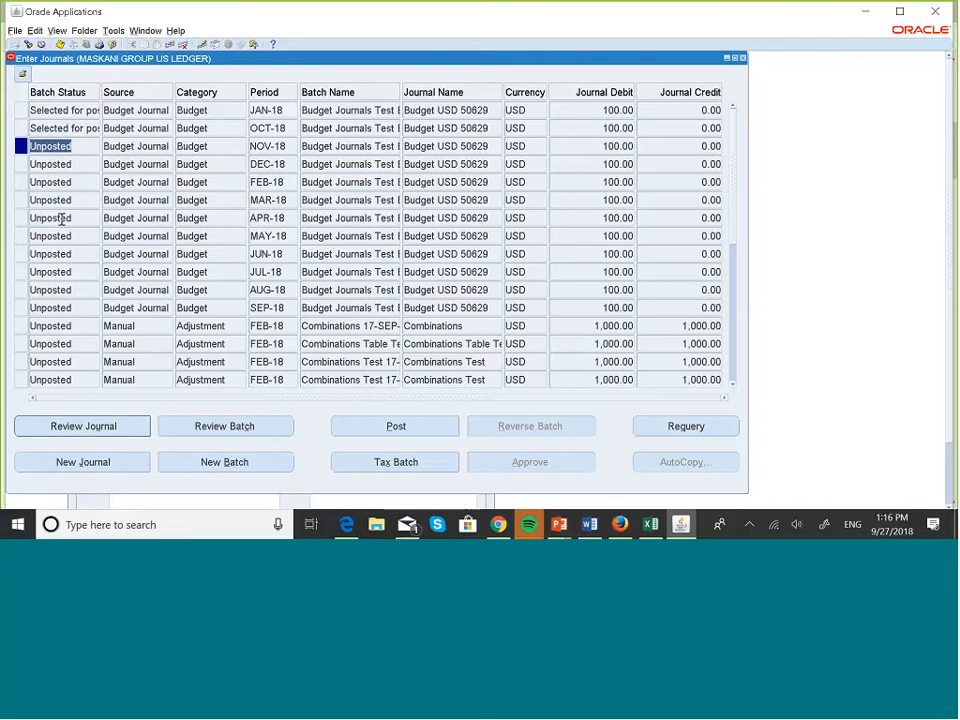
pyautogui.press('Down')
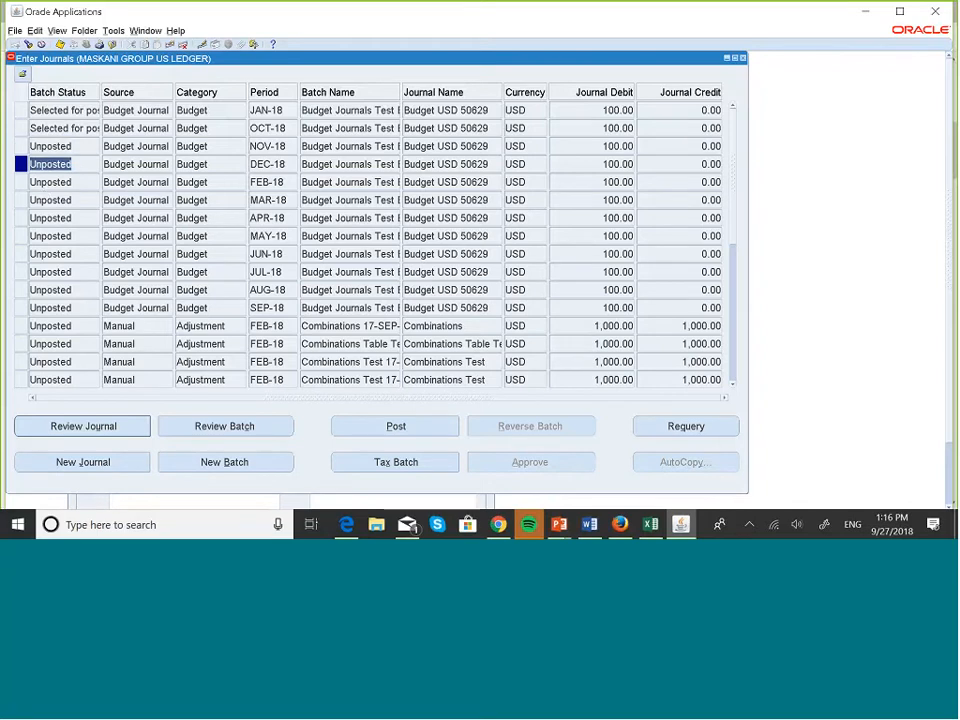
pyautogui.click(435, 426)
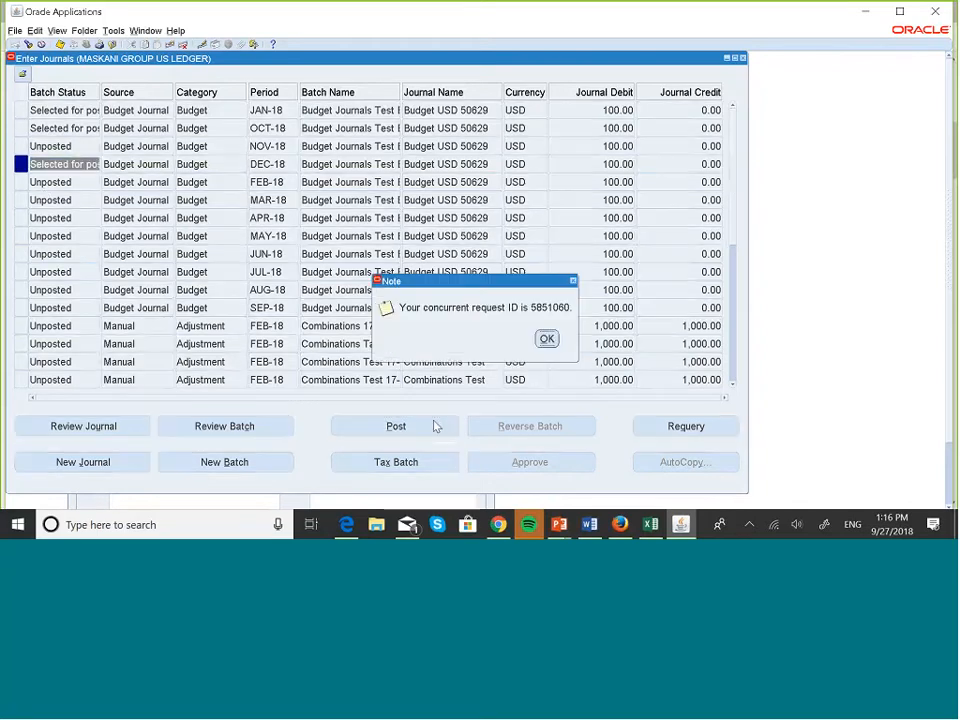
pyautogui.click(548, 340)
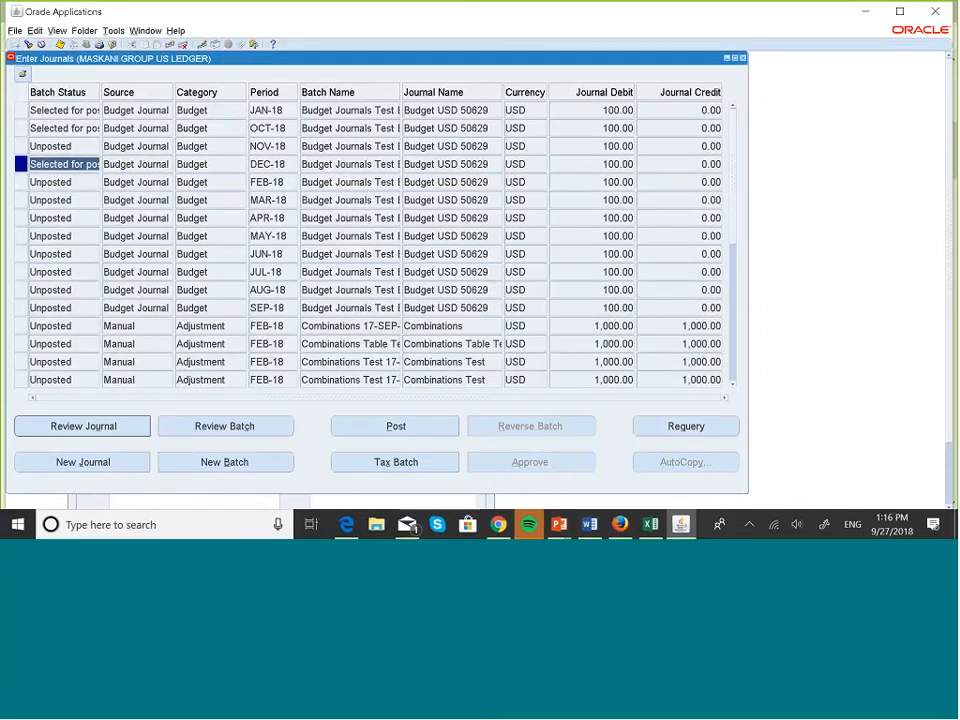
# Close the journal list and open Budgets > Enter > Journals.
pyautogui.click(743, 59)
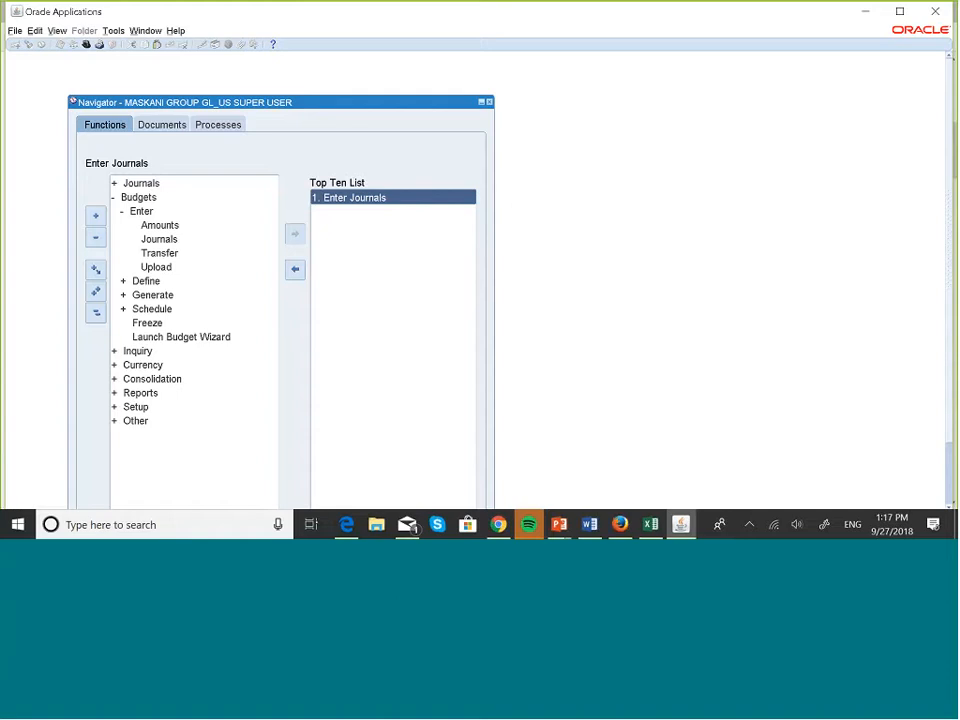
pyautogui.click(162, 239)
pyautogui.doubleClick(168, 238)
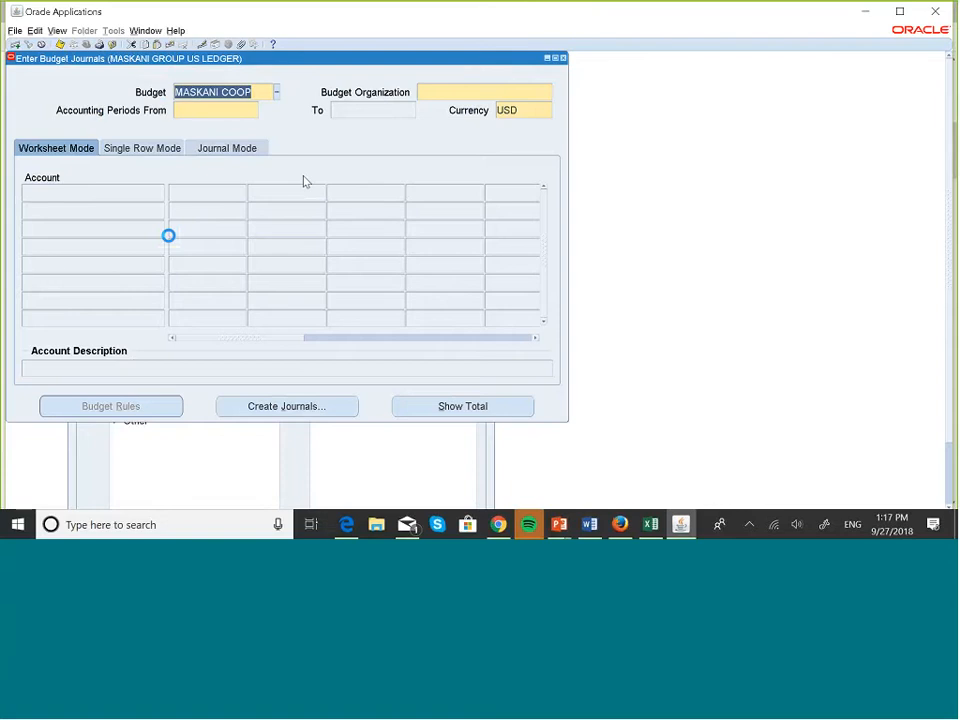
# Choose budget organization MASKANI DEVELOPERS with periods JAN-18 to DEC-18, and bring up Find Accounts.
pyautogui.click(469, 88)
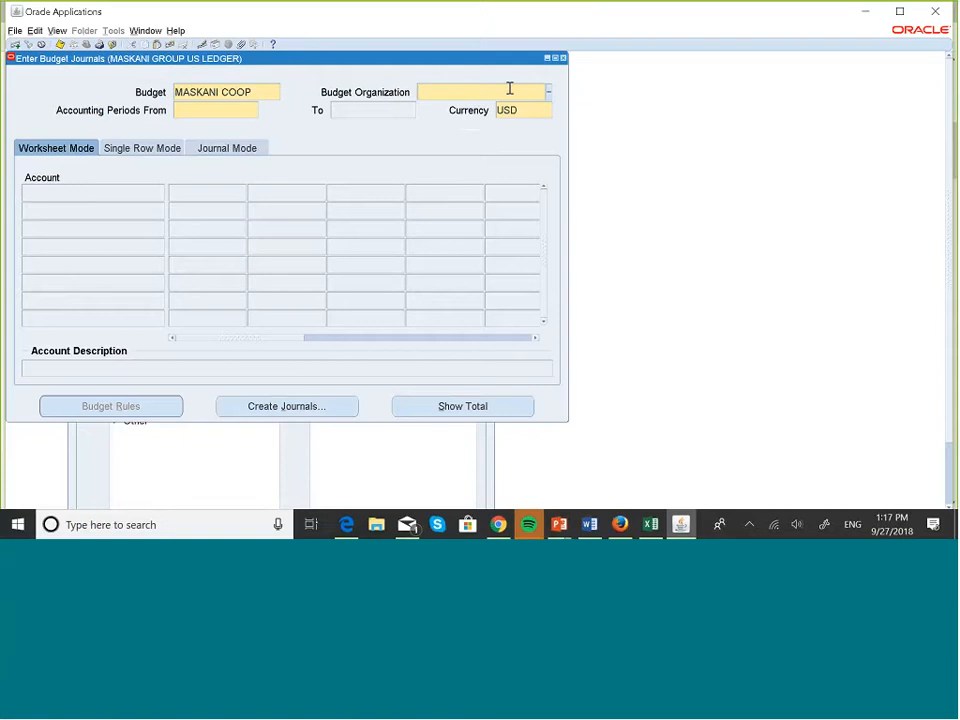
pyautogui.click(550, 95)
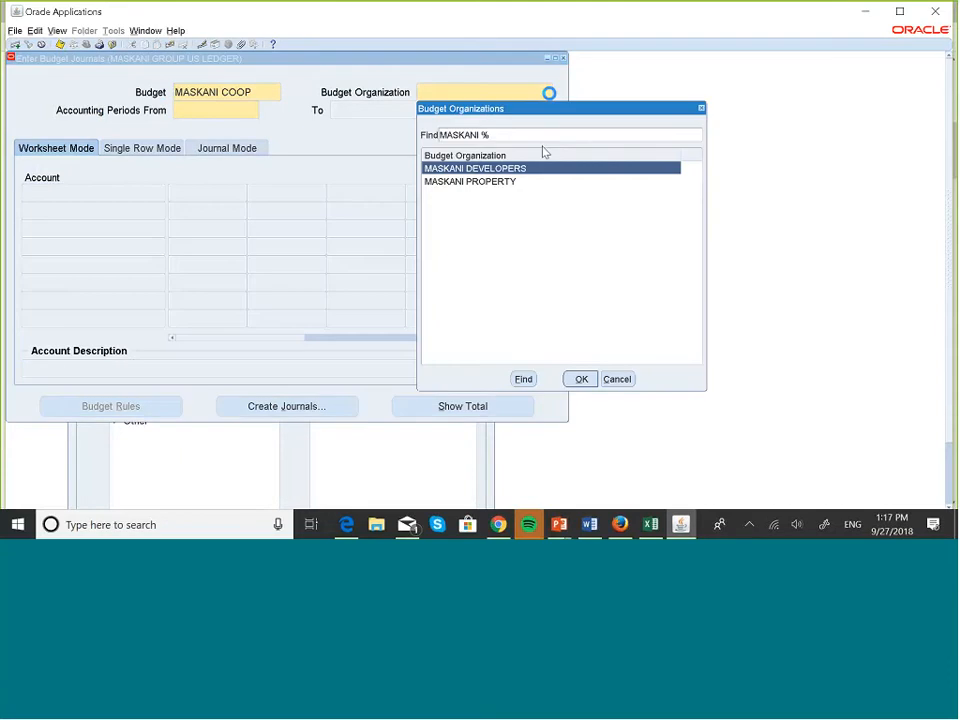
pyautogui.click(582, 382)
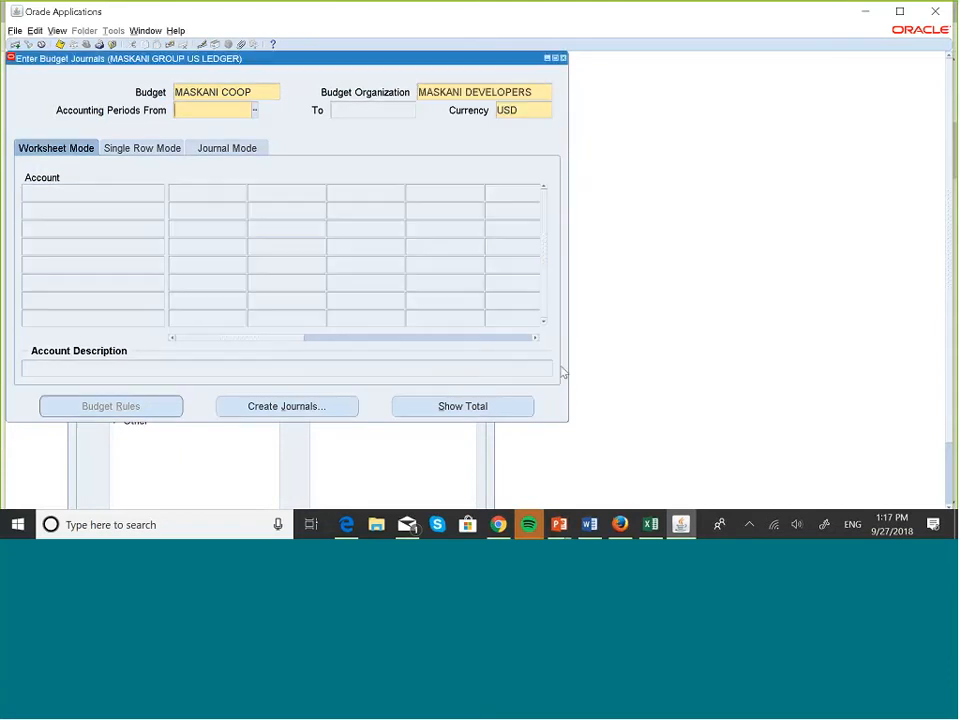
pyautogui.click(255, 111)
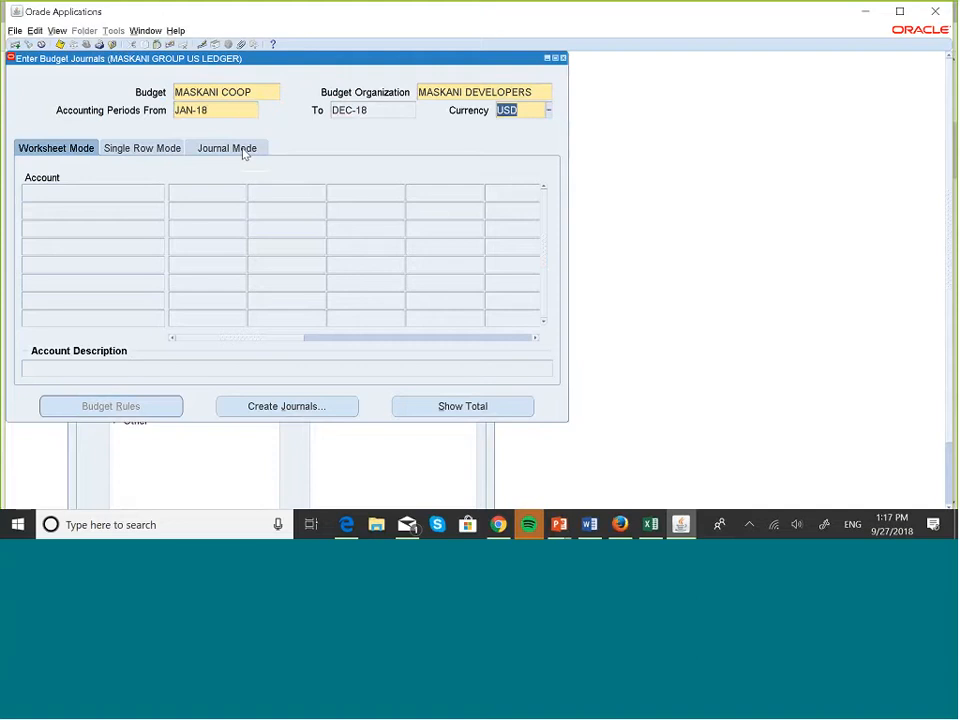
pyautogui.click(204, 191)
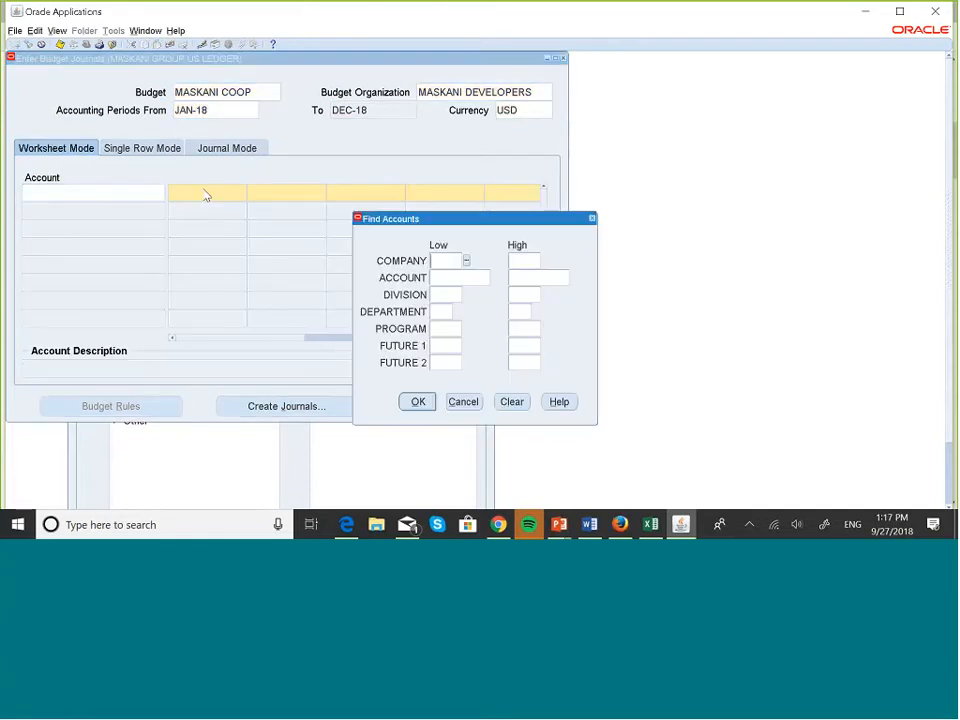
# Load the budget accounts, review 001.001000.102's monthly amounts, and switch to Journal Mode.
pyautogui.click(418, 401)
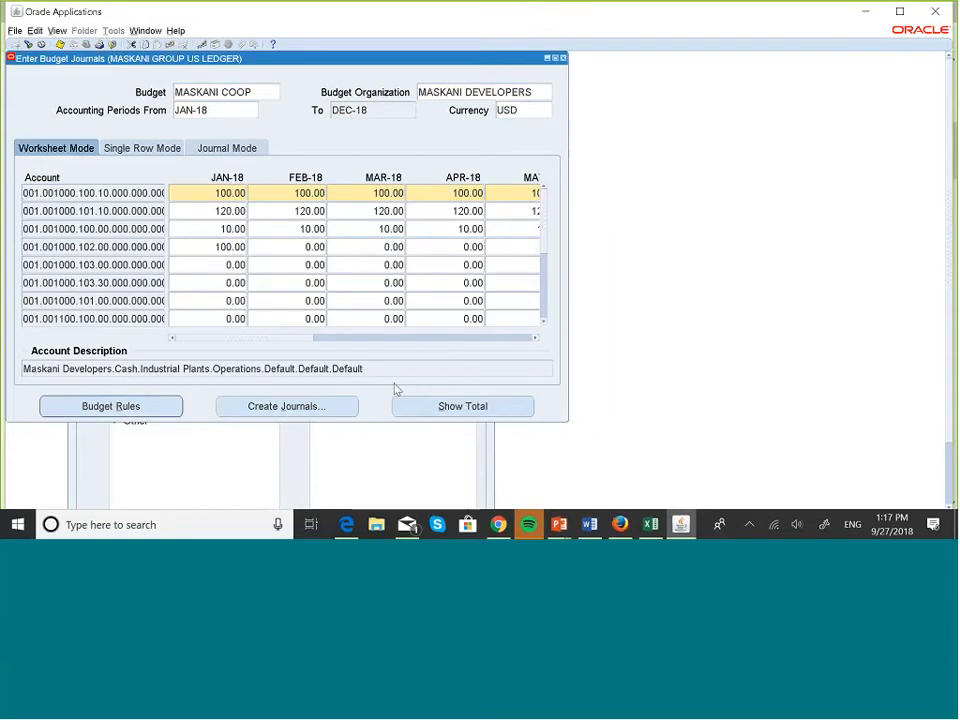
pyautogui.click(26, 247)
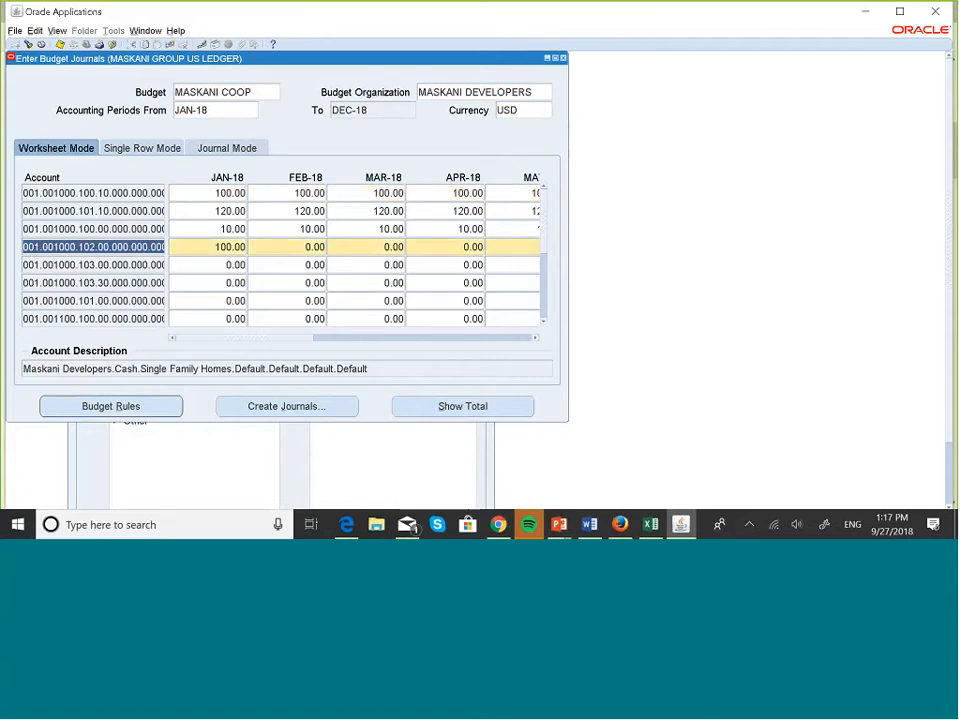
pyautogui.click(535, 339)
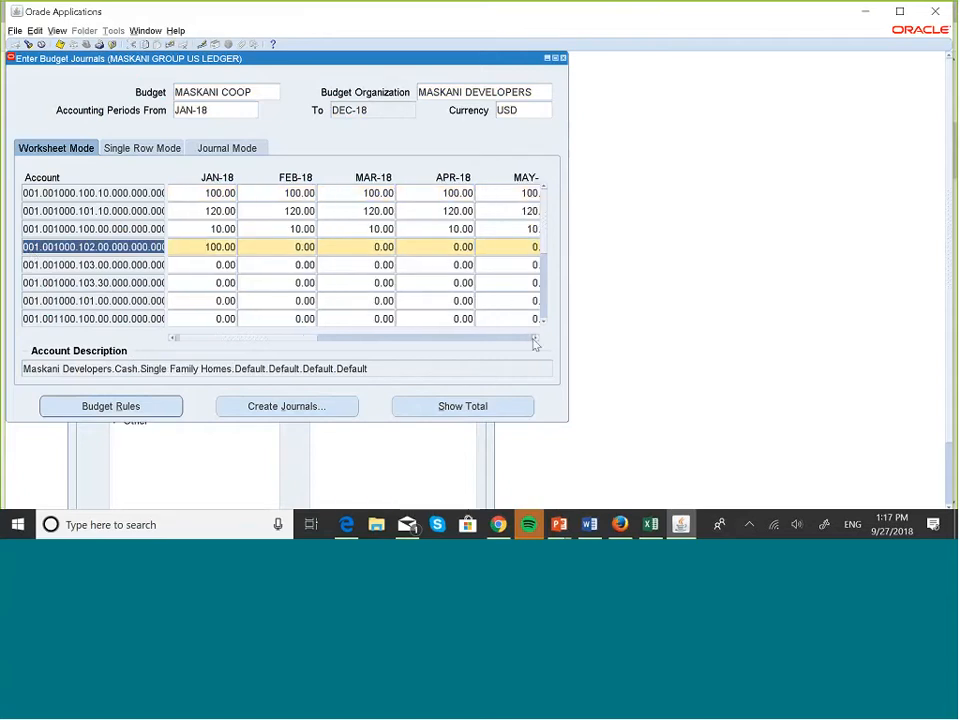
pyautogui.moveTo(535, 342); pyautogui.dragTo(535, 342)
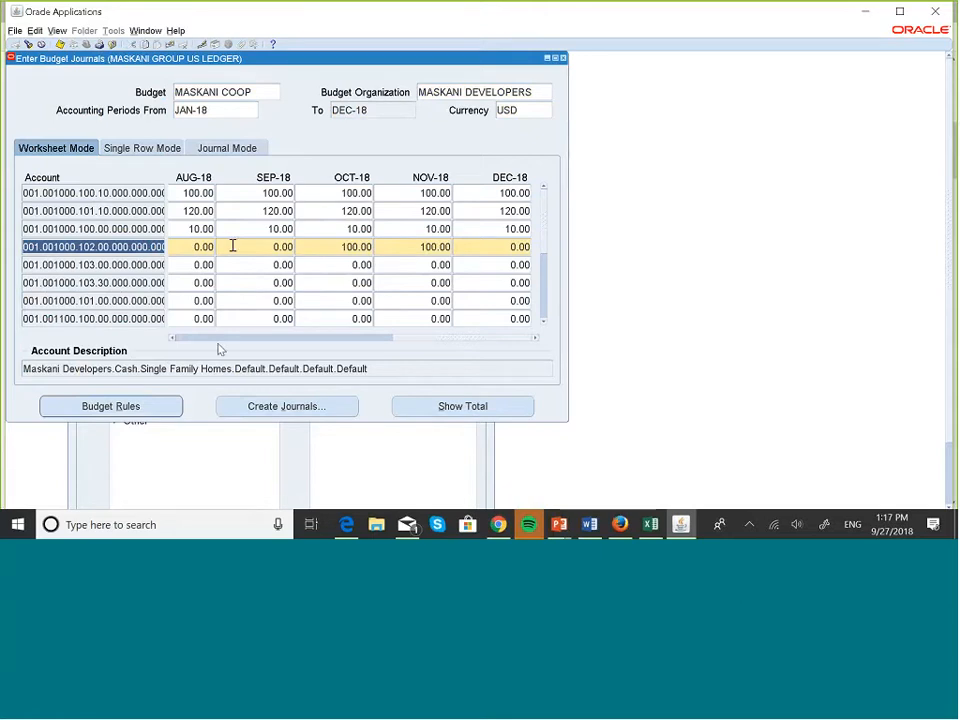
pyautogui.click(176, 341)
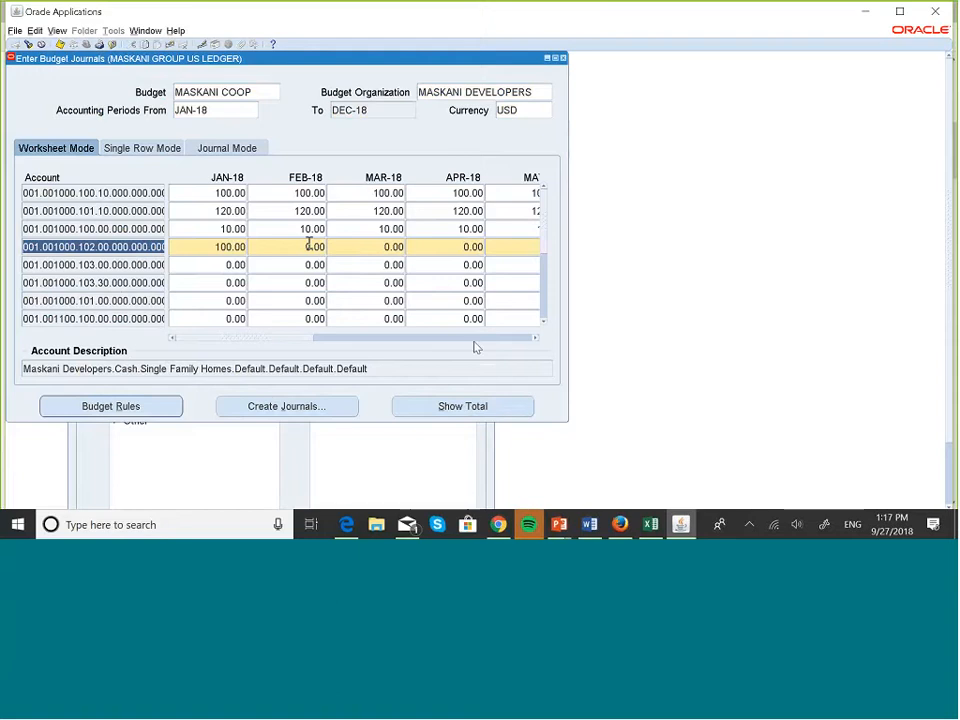
pyautogui.click(524, 338)
pyautogui.click(535, 338)
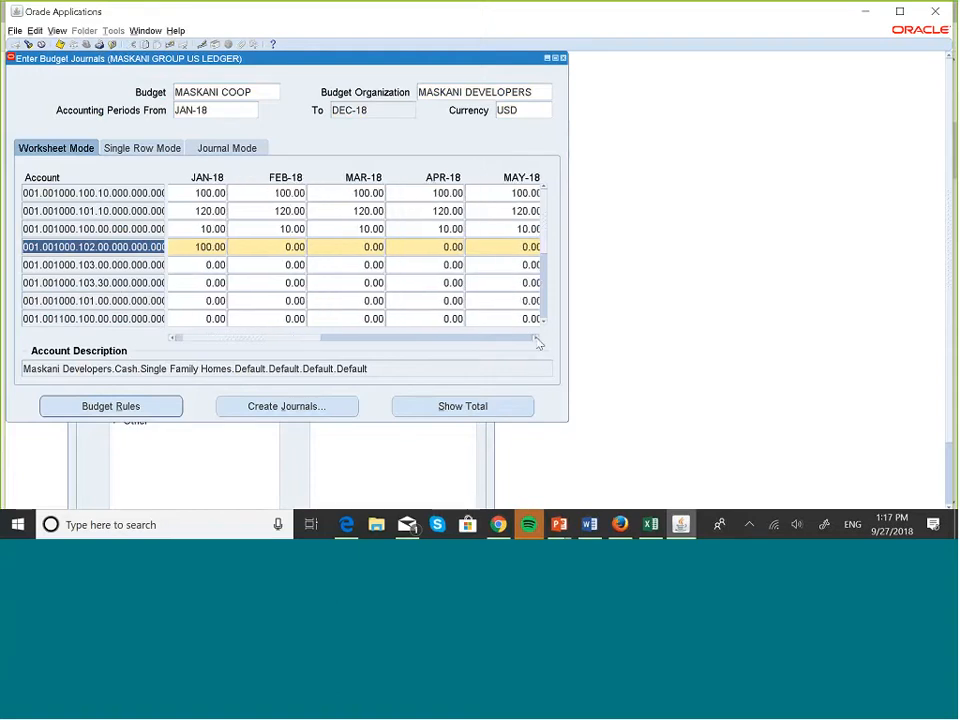
pyautogui.click(536, 339)
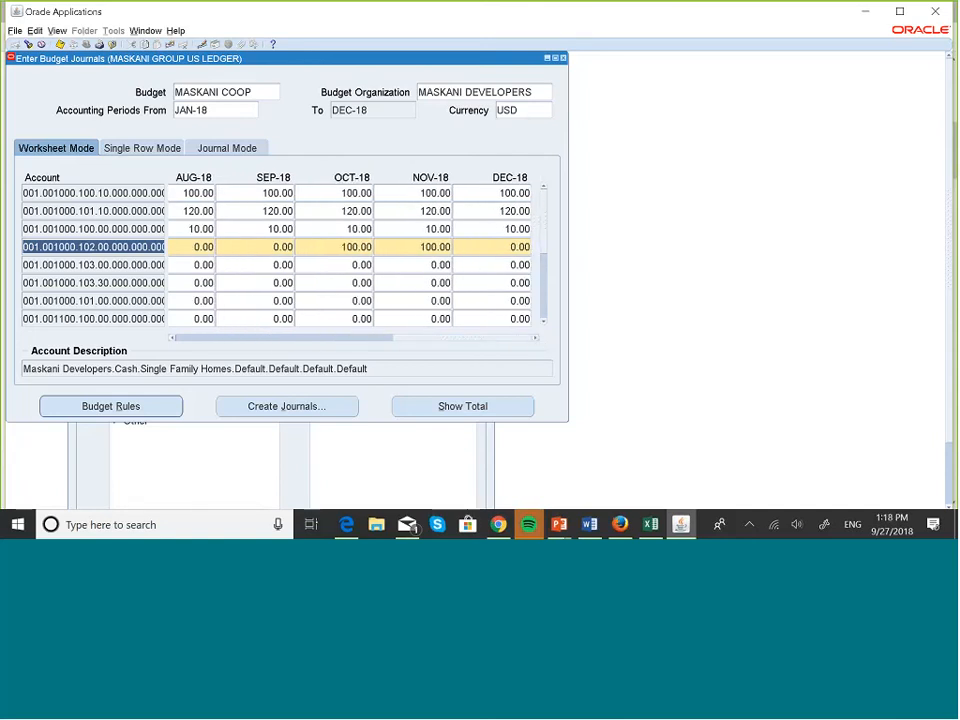
pyautogui.click(240, 148)
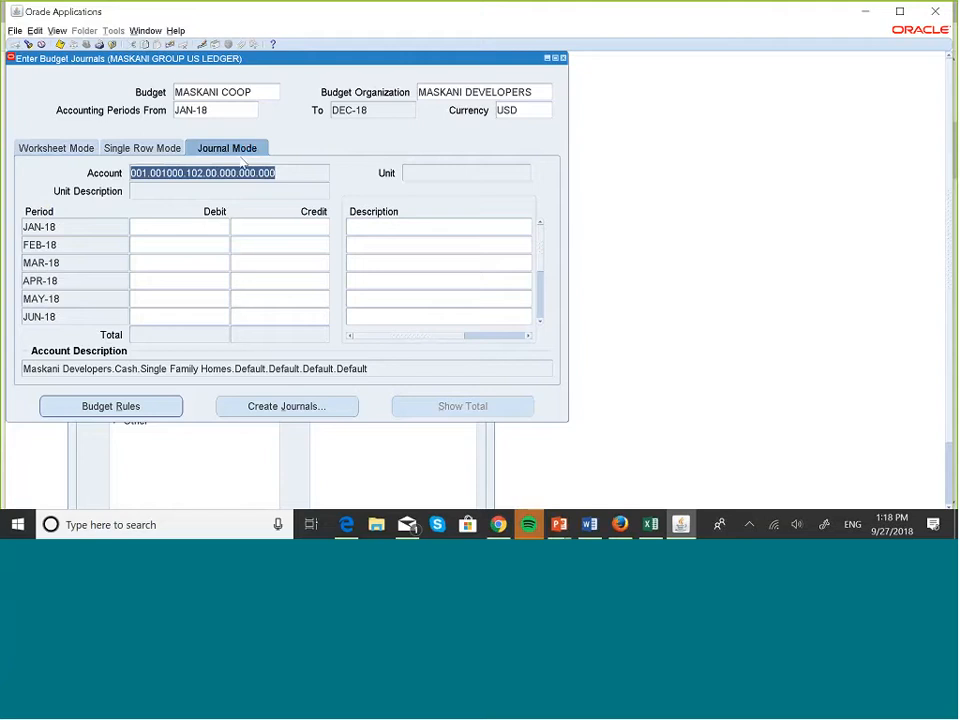
# Enter a 50.00 JAN-18 debit and 50.00 OCT-18 and NOV-18 credits for 001.001000.102, then save.
pyautogui.click(206, 227)
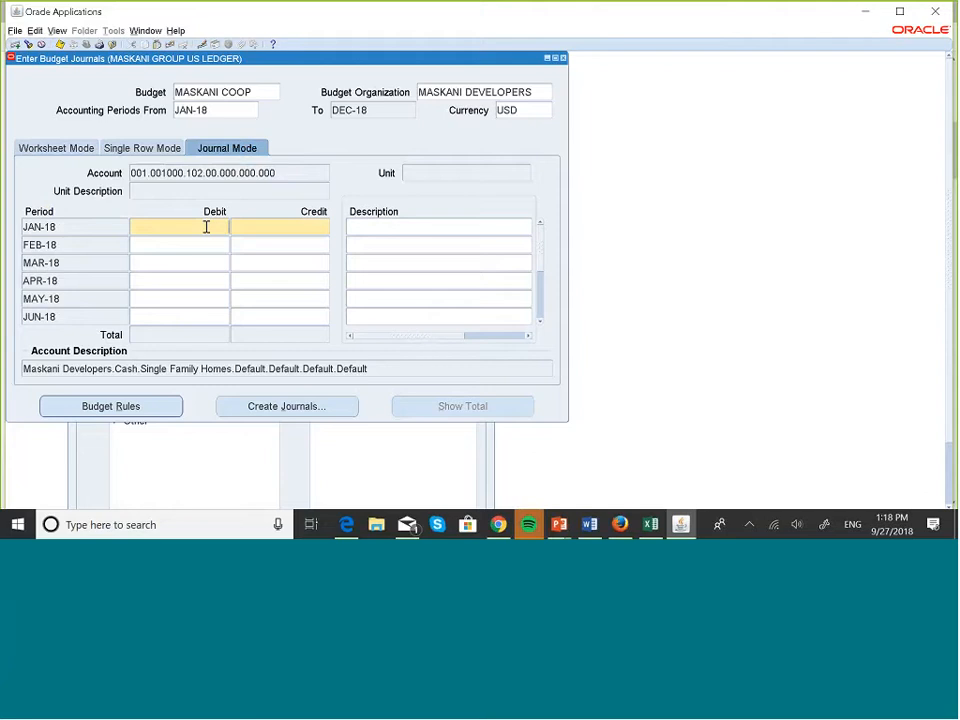
pyautogui.write('50')
pyautogui.press('Down')
pyautogui.press('Down')
pyautogui.press('Down')
pyautogui.press('Down')
pyautogui.press('Down')
pyautogui.press('Down')
pyautogui.press('Down')
pyautogui.press('Down')
pyautogui.press('Down')
pyautogui.press('Down')
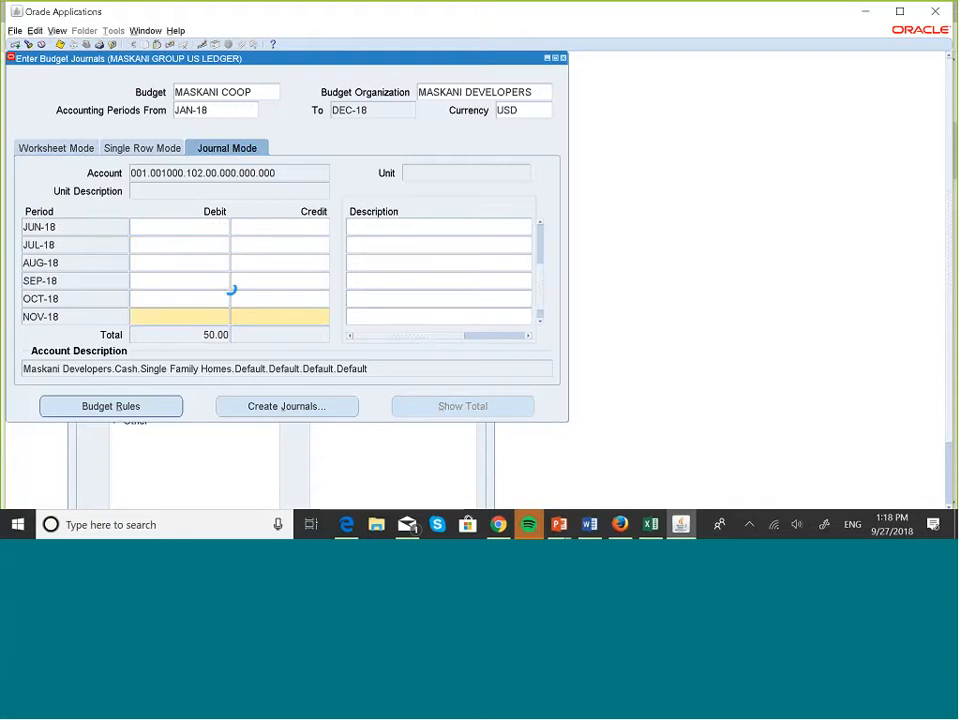
pyautogui.press('Up')
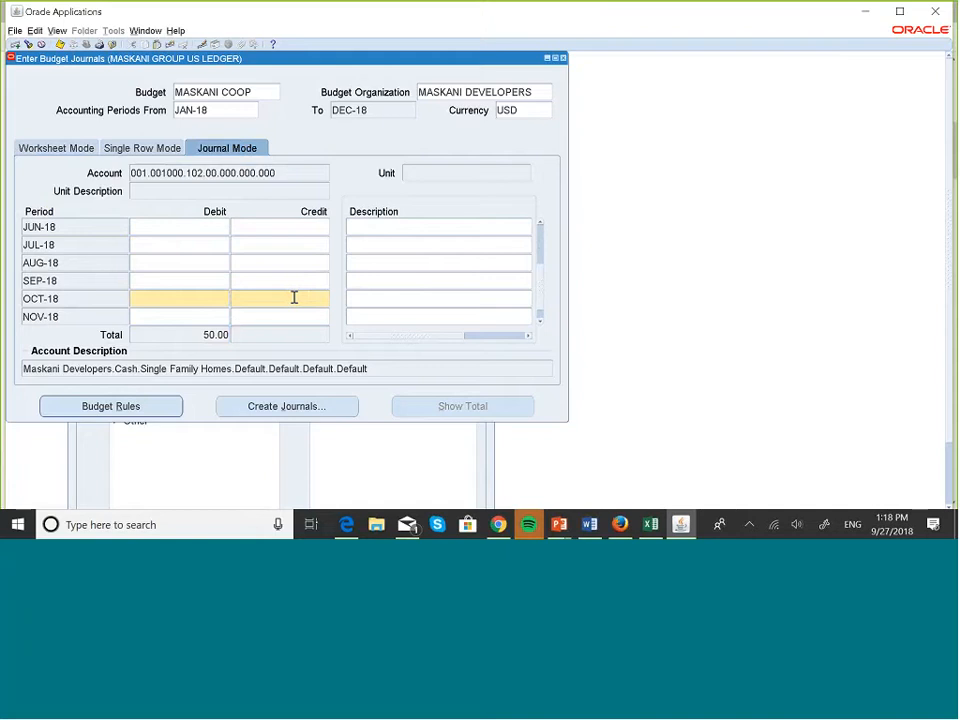
pyautogui.write('50')
pyautogui.press('BackSpace')
pyautogui.press('BackSpace')
pyautogui.click(300, 298)
pyautogui.write('50')
pyautogui.click(298, 318)
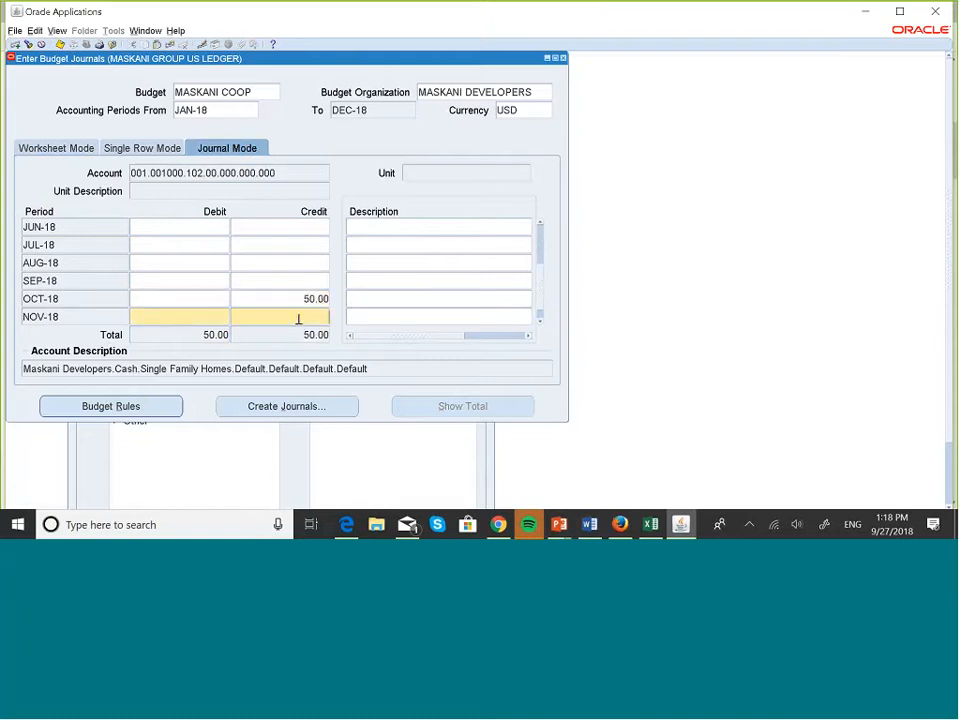
pyautogui.write('50')
pyautogui.click(62, 46)
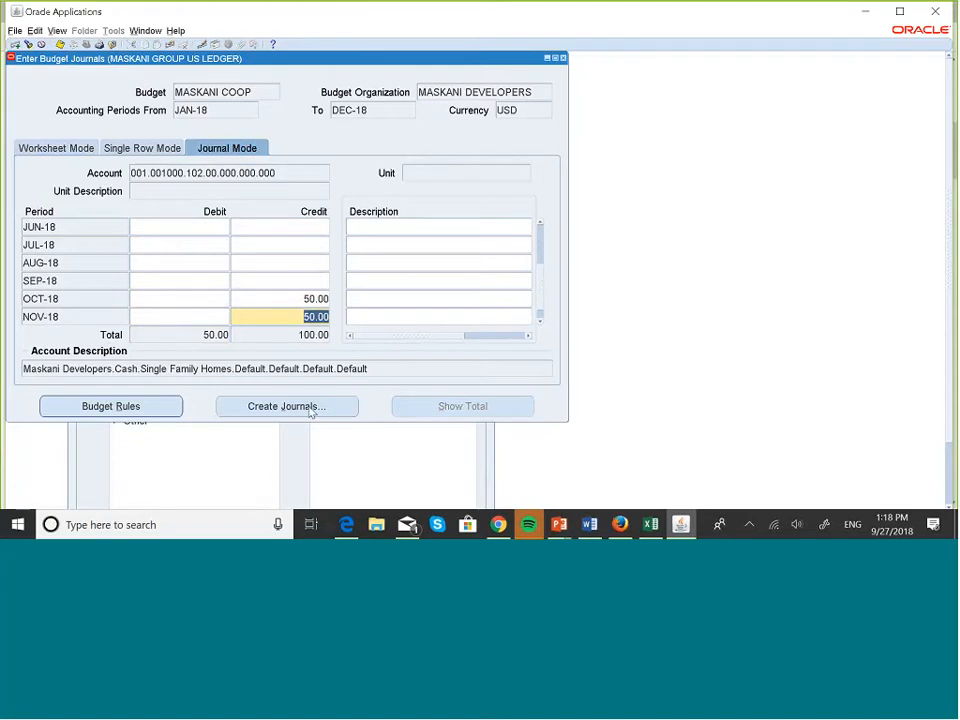
# Name the new journal batch 'Budget Amounts Change'.
pyautogui.click(311, 410)
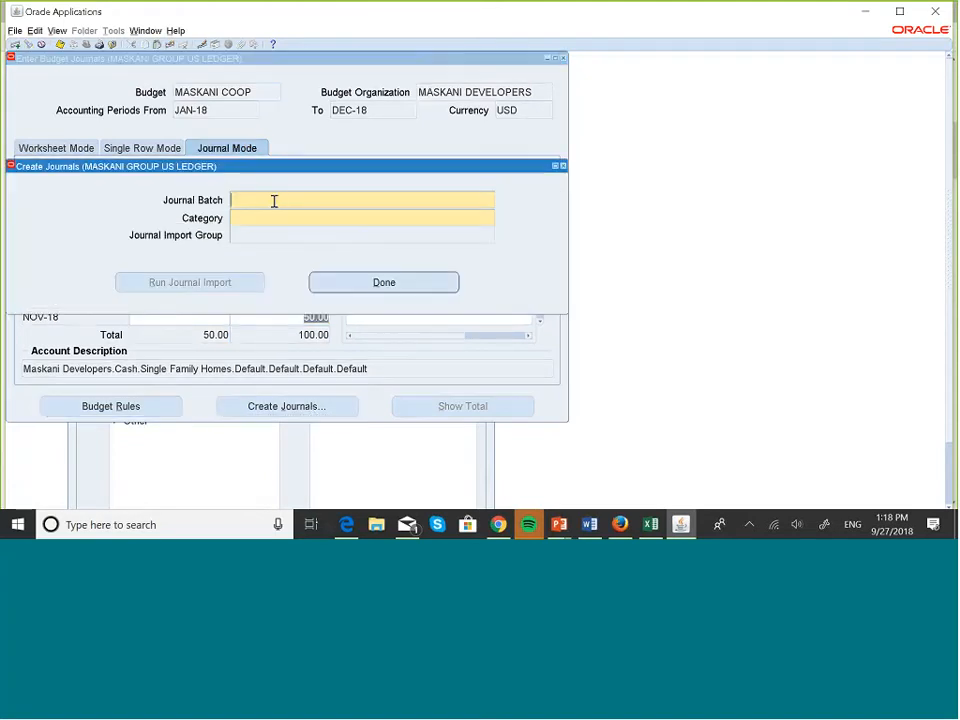
pyautogui.press('capslock')
pyautogui.write('B')
pyautogui.press('capslock')
pyautogui.write('u')
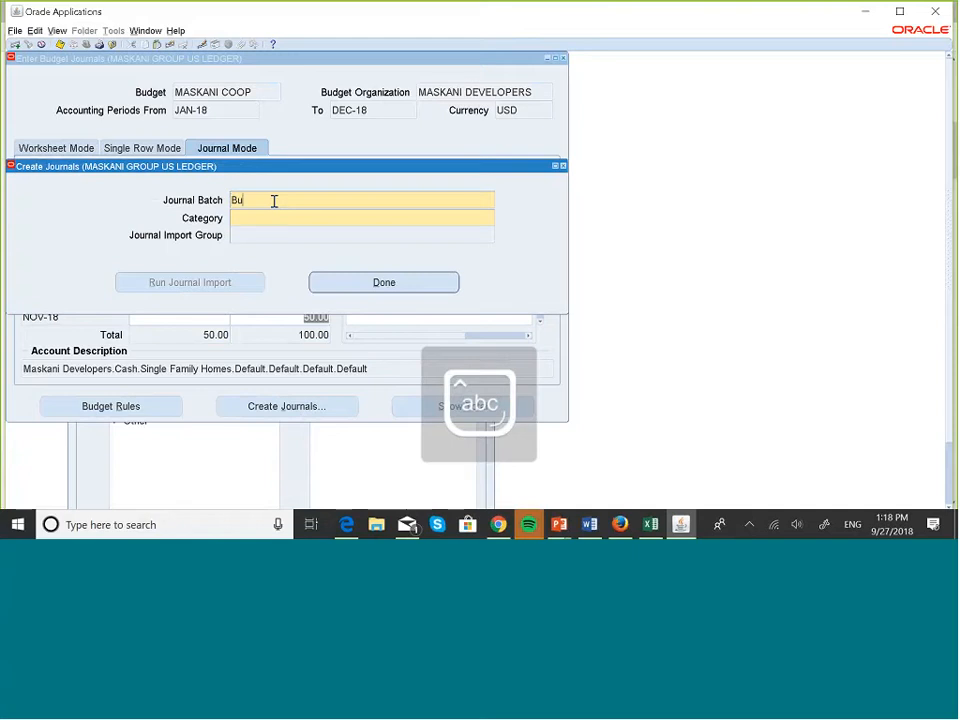
pyautogui.write('dget Amount')
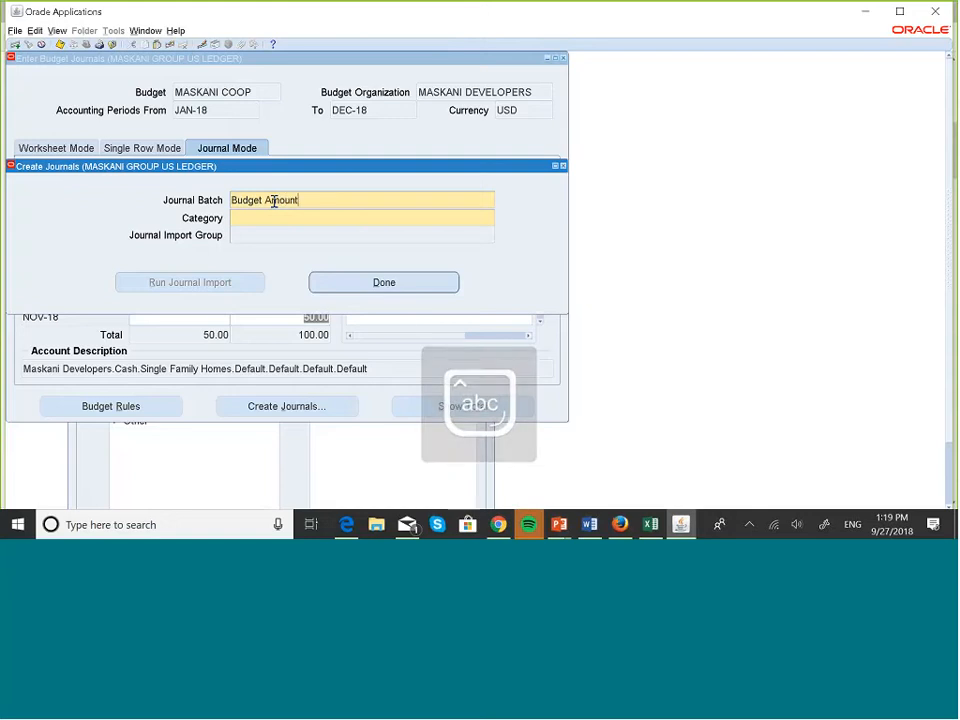
pyautogui.write('s Change')
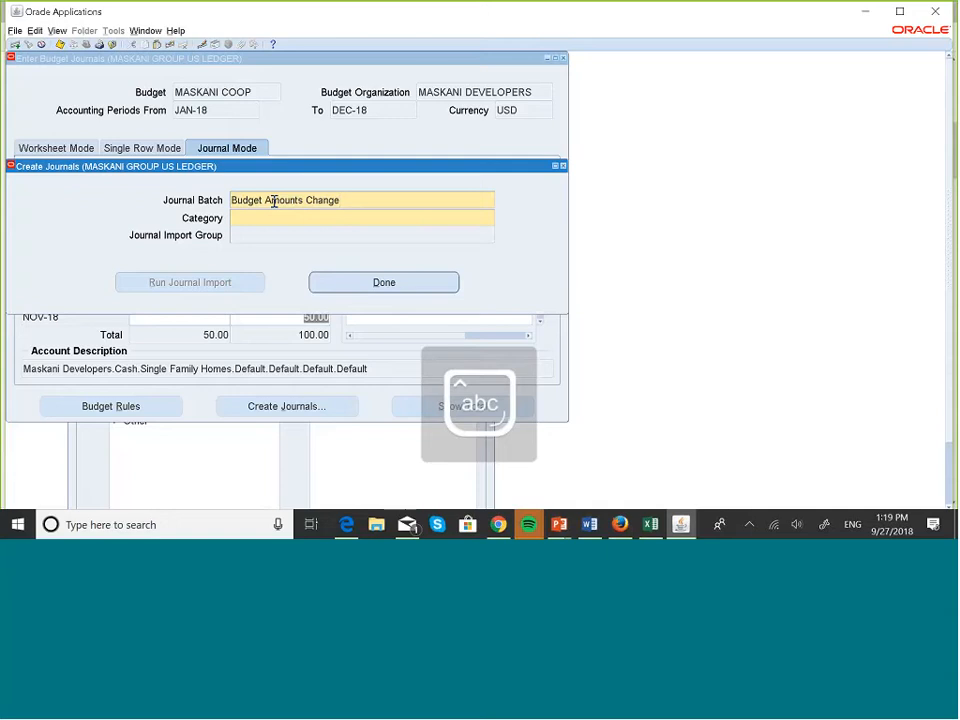
# Set the journal category to Budget, run Journal Import, and finish journal creation.
pyautogui.click(251, 217)
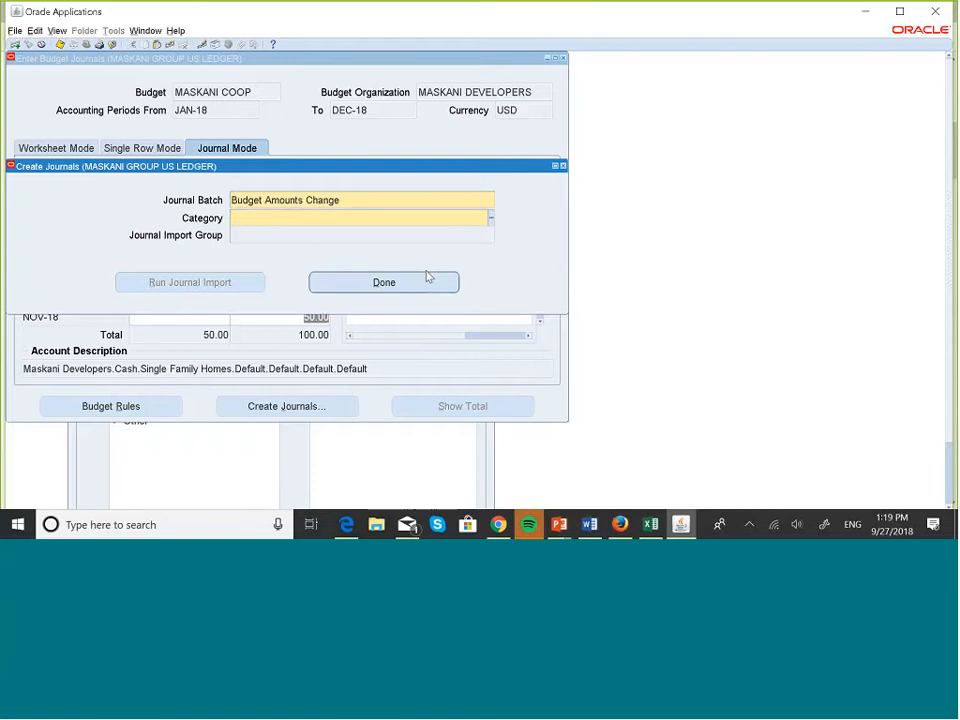
pyautogui.write('budget')
pyautogui.press('Tab')
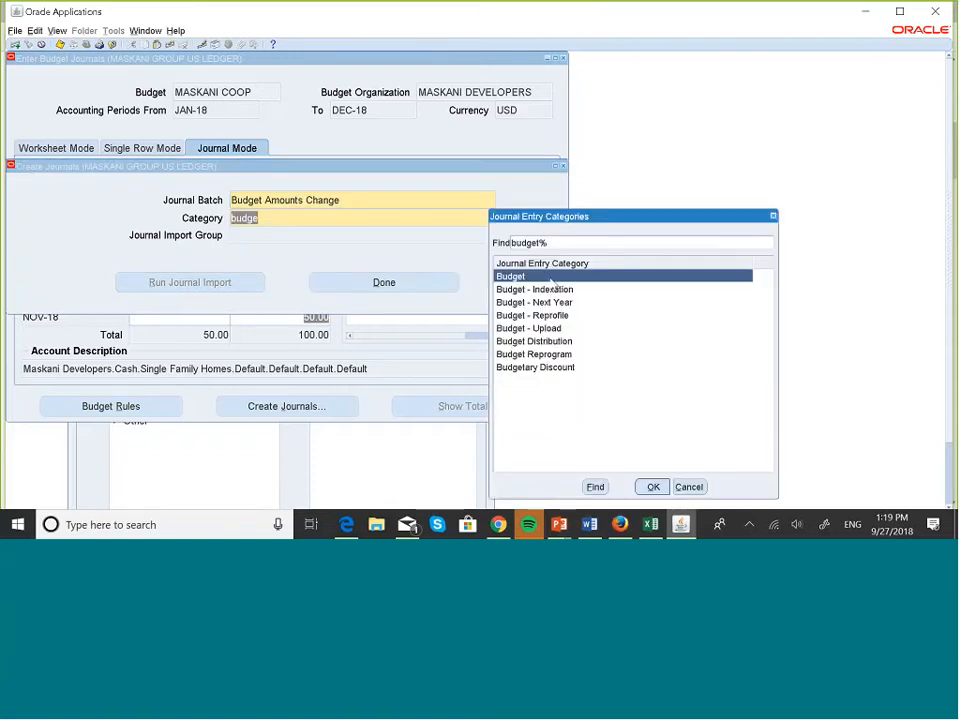
pyautogui.click(653, 487)
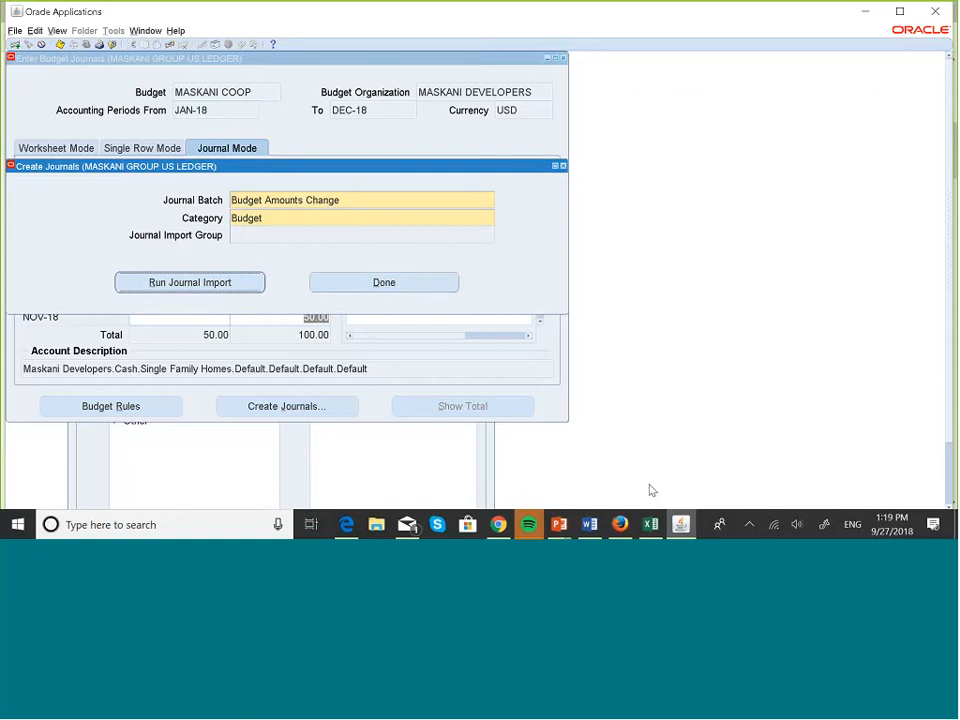
pyautogui.click(250, 282)
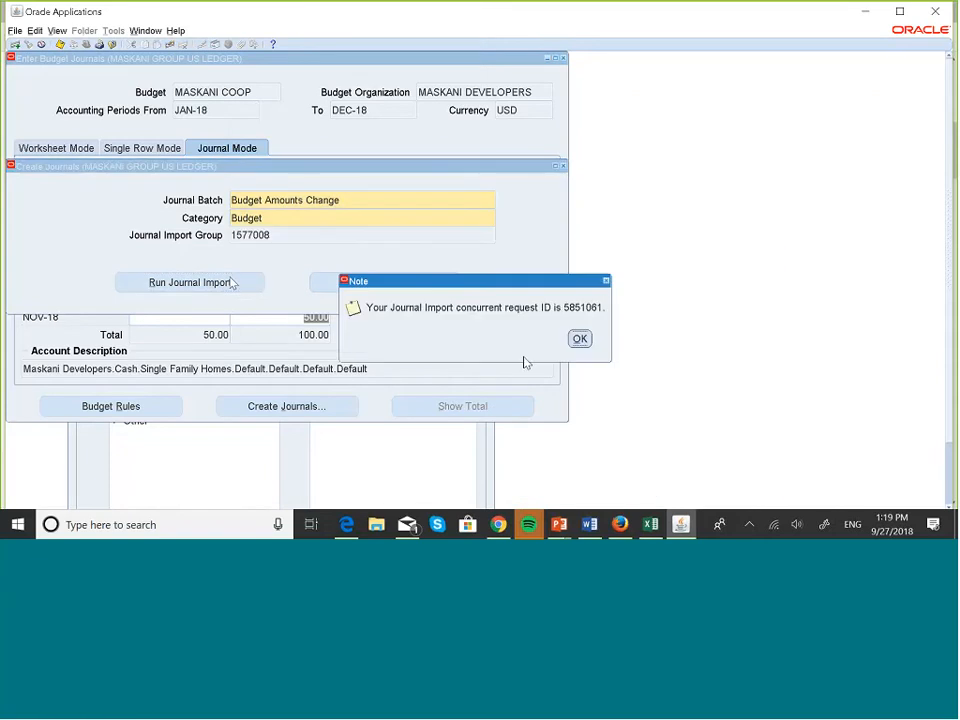
pyautogui.click(580, 340)
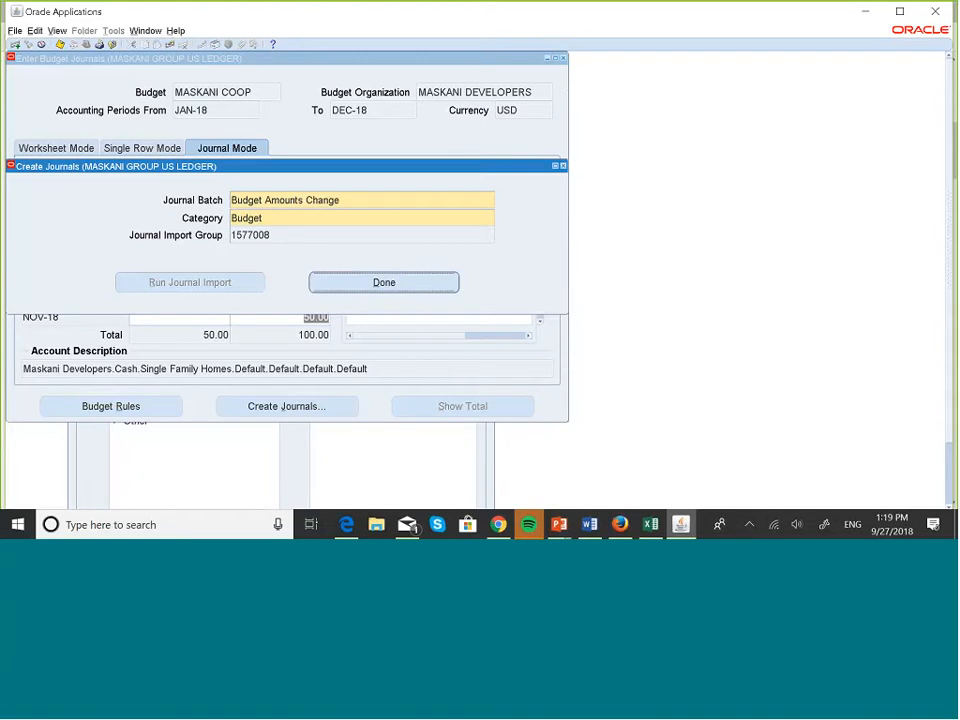
pyautogui.click(426, 281)
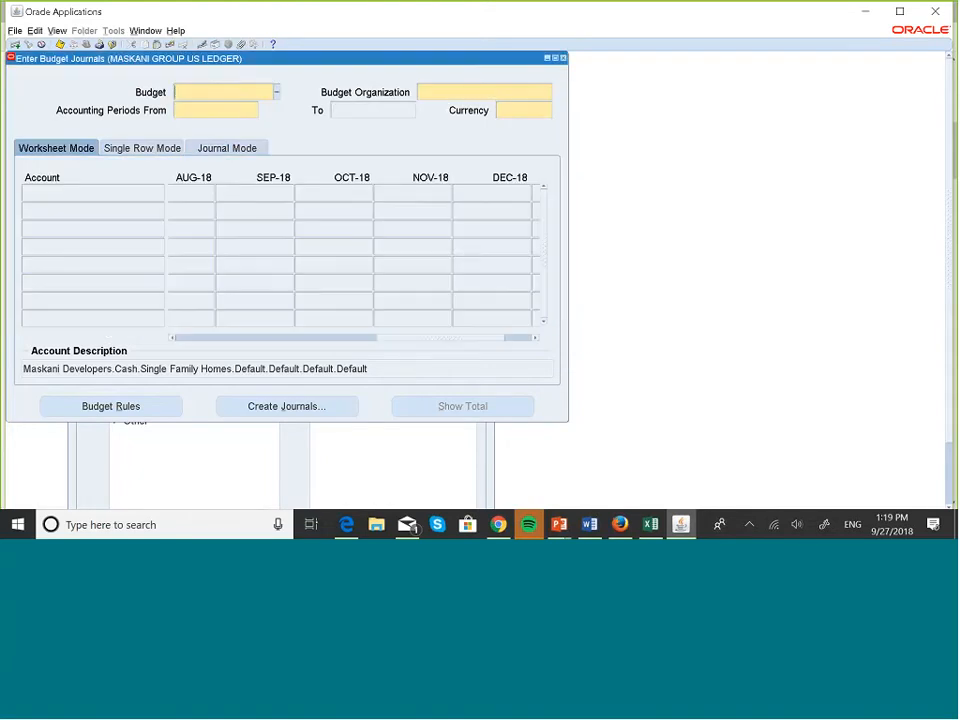
# Close the budget journal form and list all submitted requests.
pyautogui.click(562, 58)
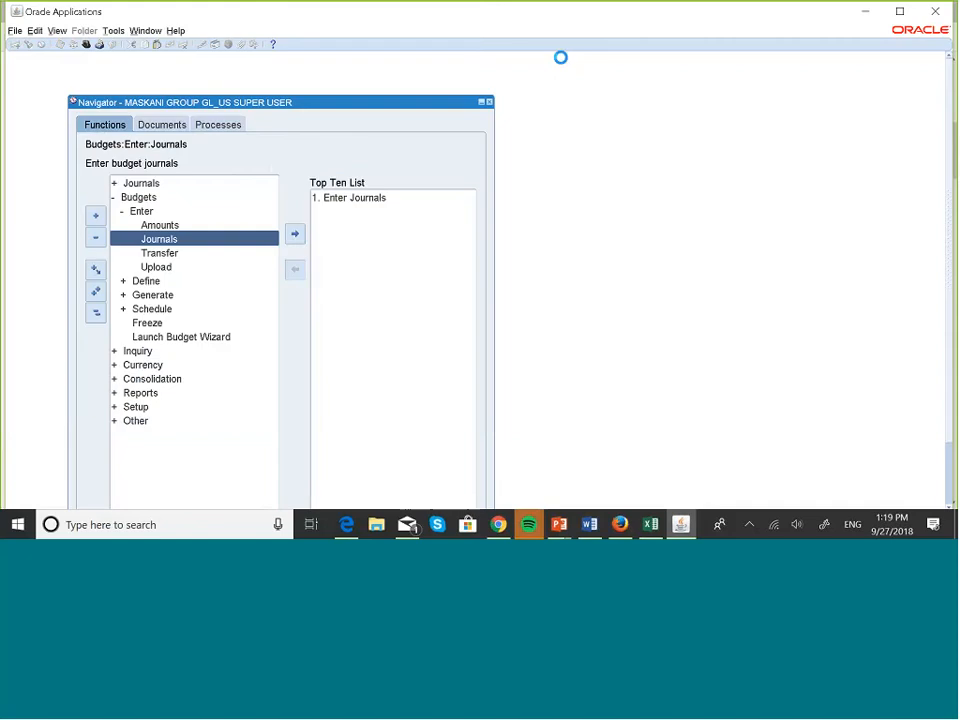
pyautogui.hotkey('alt', 'v')
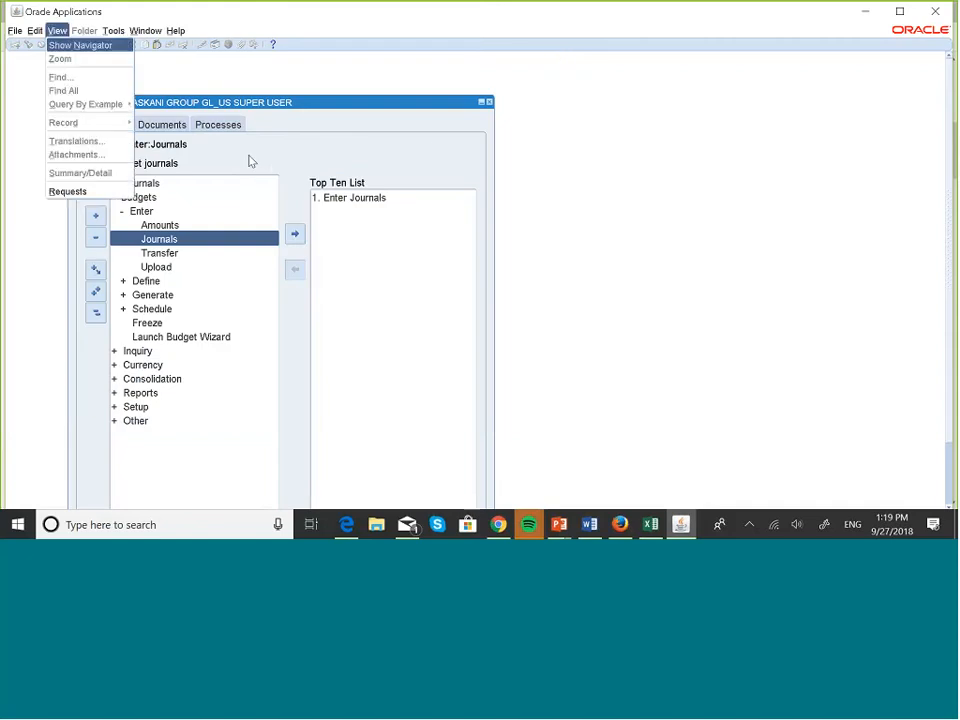
pyautogui.click(67, 191)
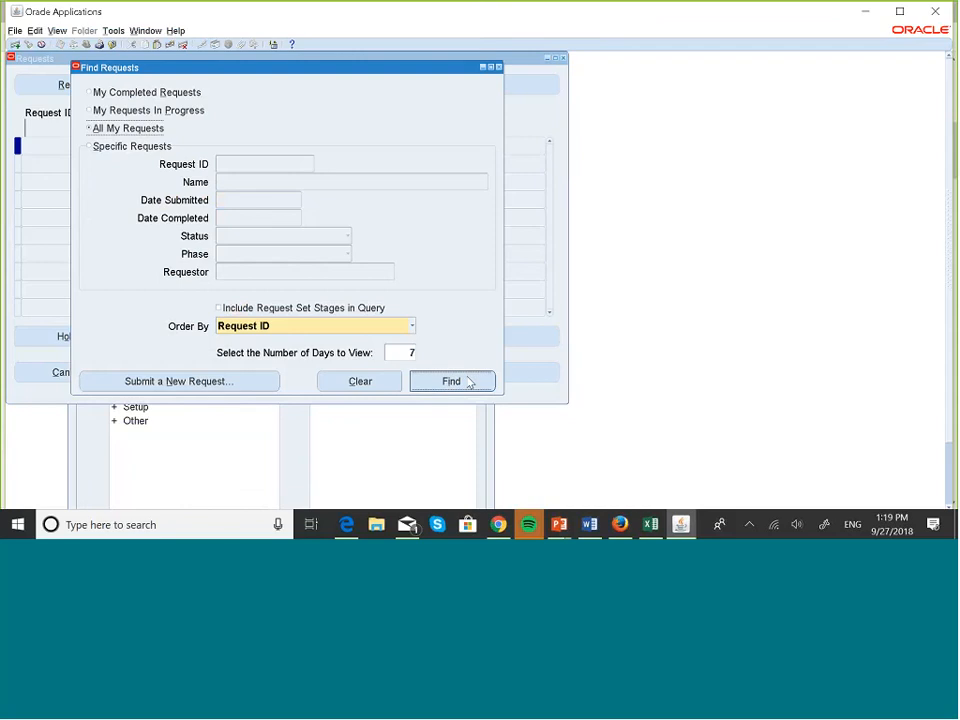
pyautogui.click(470, 380)
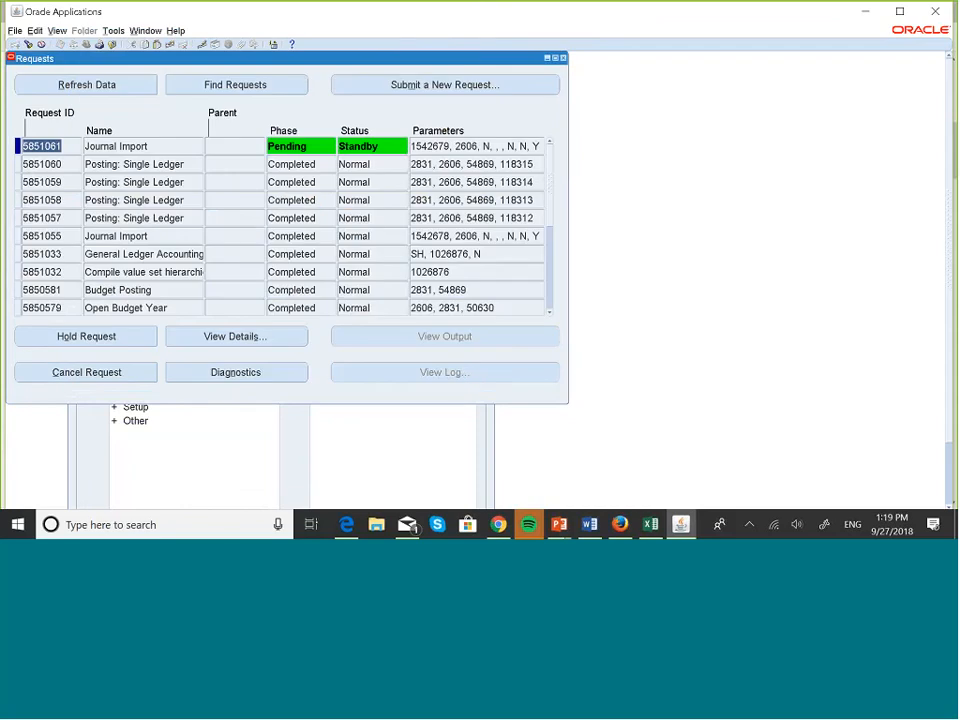
# Refresh the Requests list until the Journal Import request completes.
pyautogui.click(111, 92)
pyautogui.click(111, 92)
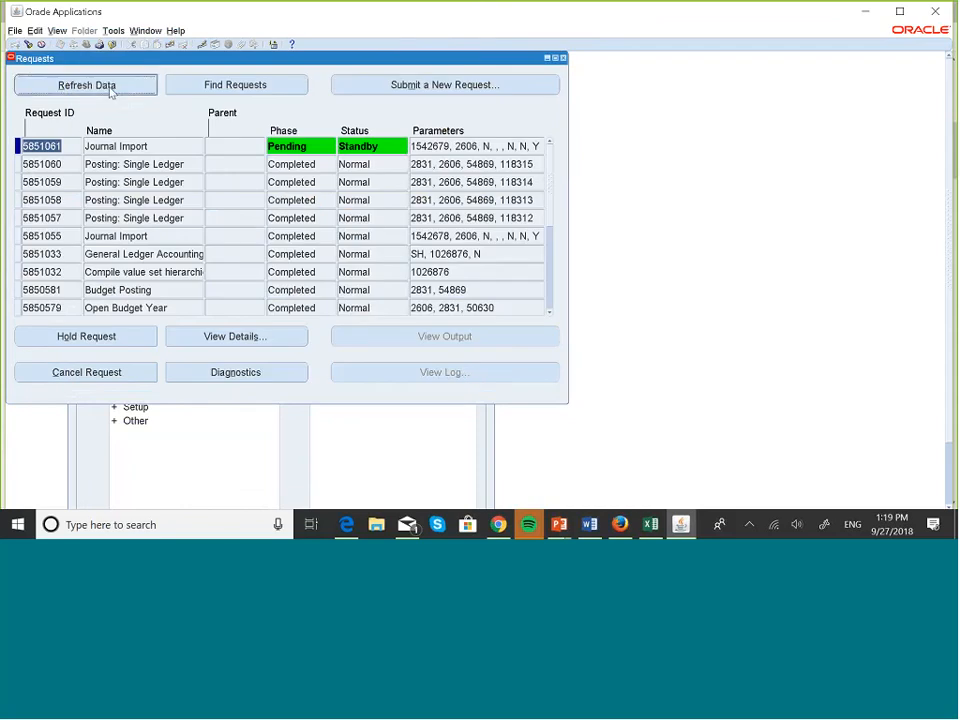
pyautogui.click(111, 91)
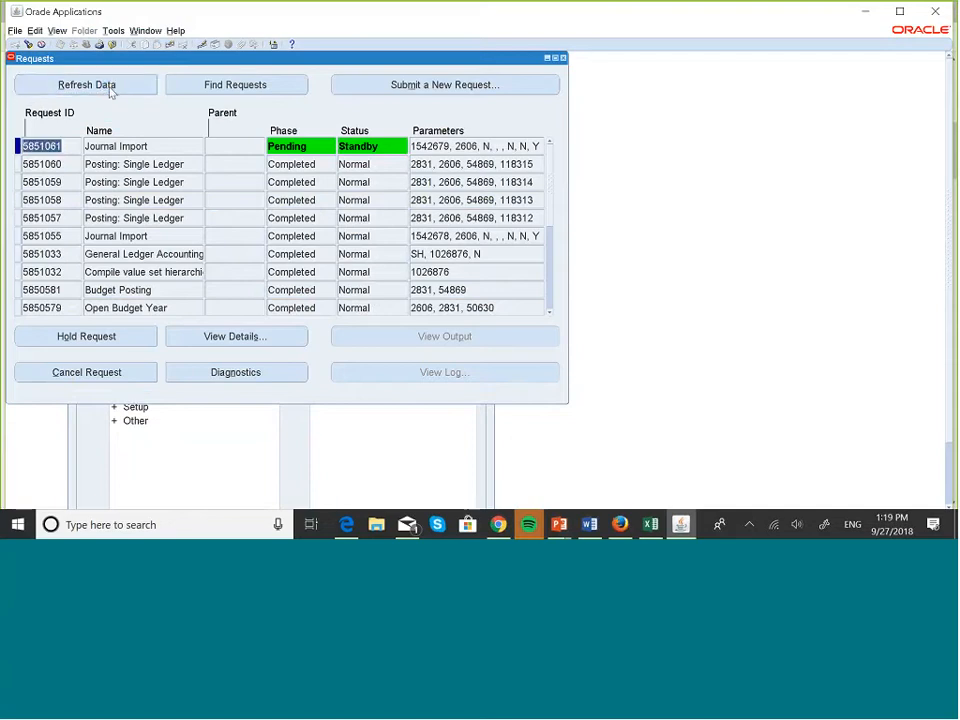
pyautogui.click(111, 91)
pyautogui.click(111, 91)
pyautogui.click(111, 91)
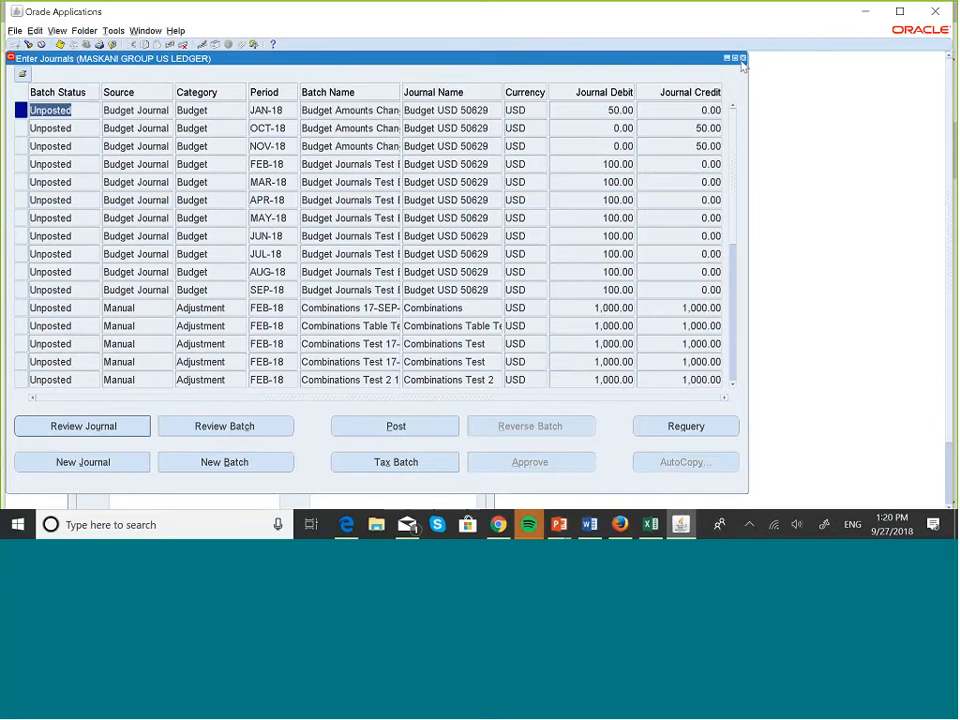
# Re-query Enter Journals to show only journals with posting status Unposted.
pyautogui.click(742, 57)
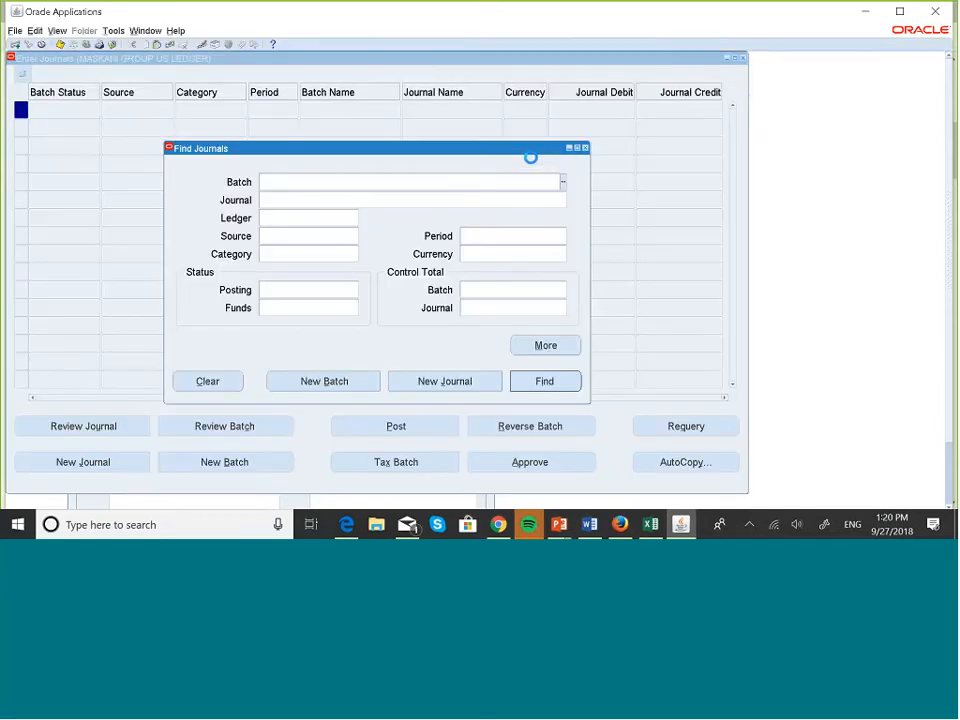
pyautogui.click(285, 291)
pyautogui.write('unpo')
pyautogui.write('st')
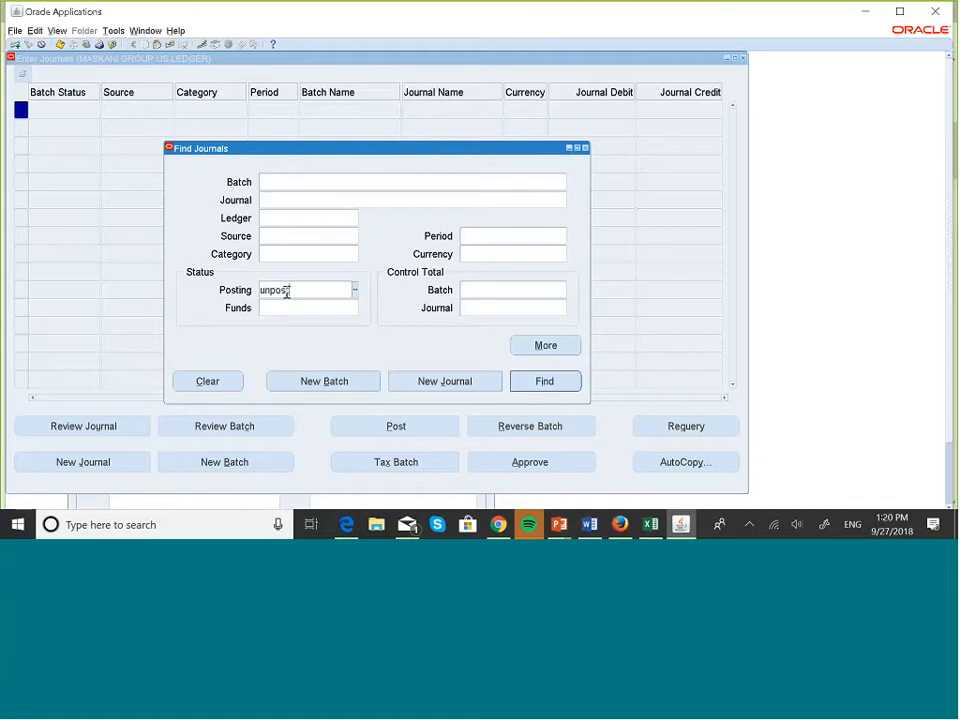
pyautogui.press('Tab')
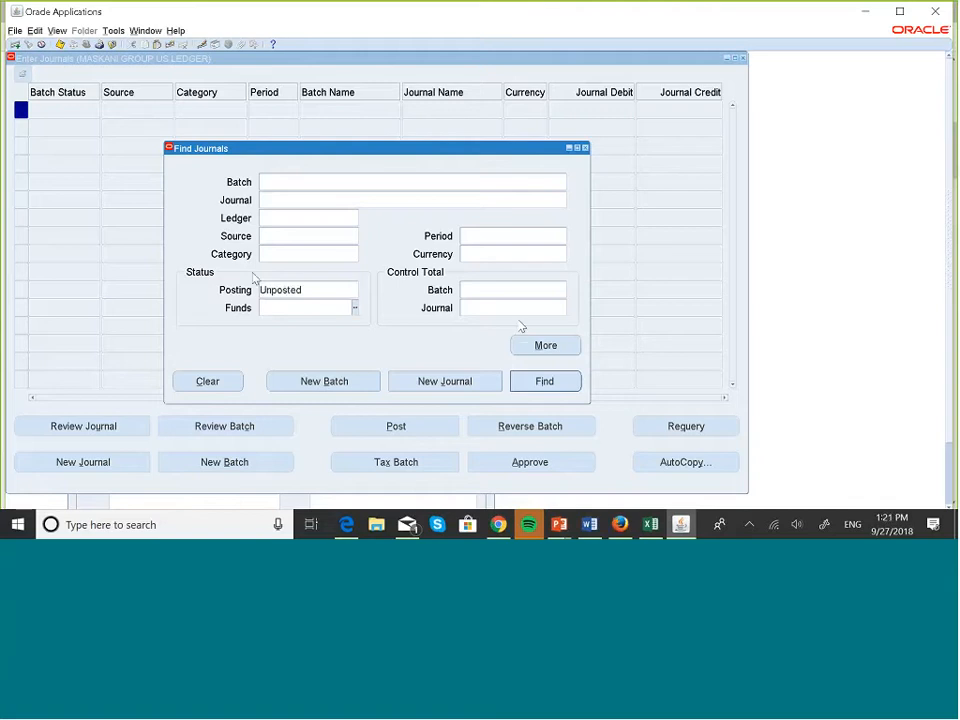
pyautogui.click(546, 384)
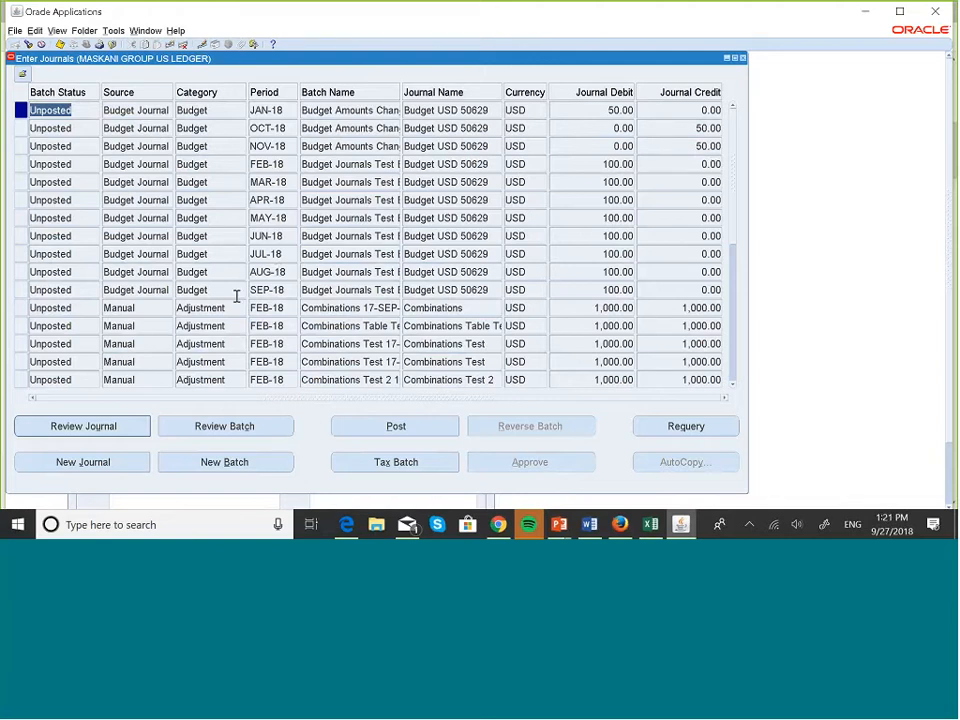
# Post the JAN-18, OCT-18 and NOV-18 Budget Amounts Change journals.
pyautogui.click(395, 427)
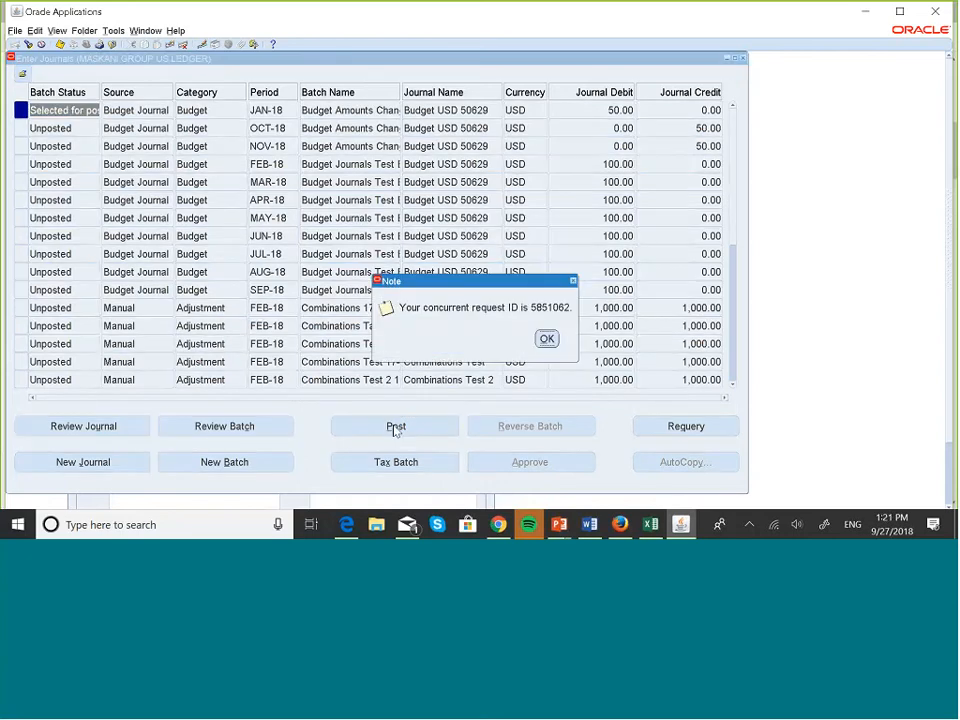
pyautogui.click(546, 338)
pyautogui.press('Down')
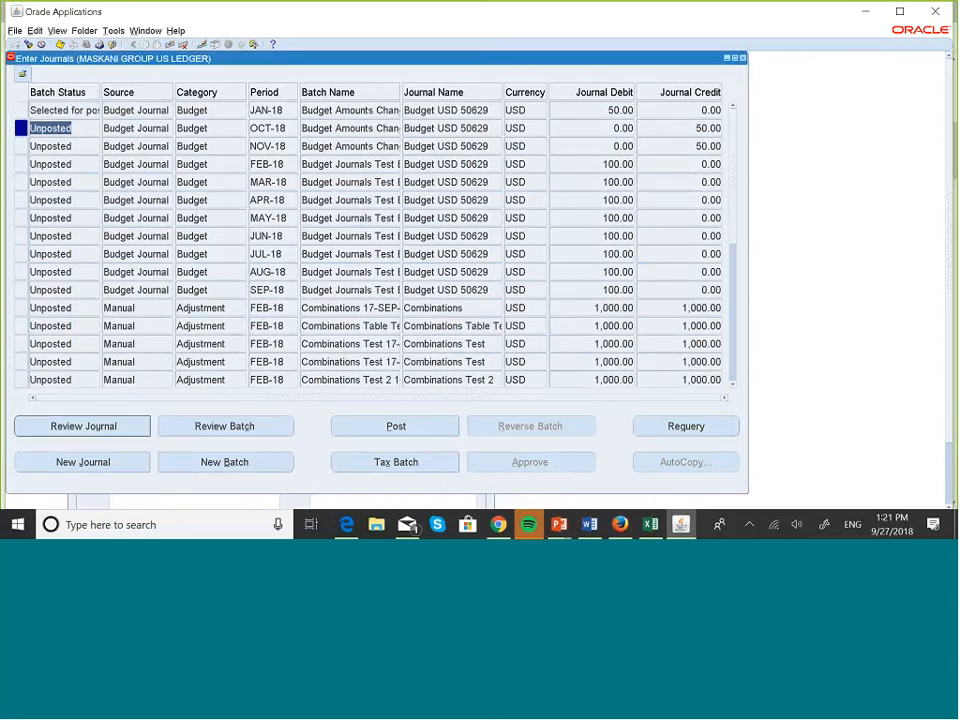
pyautogui.click(396, 426)
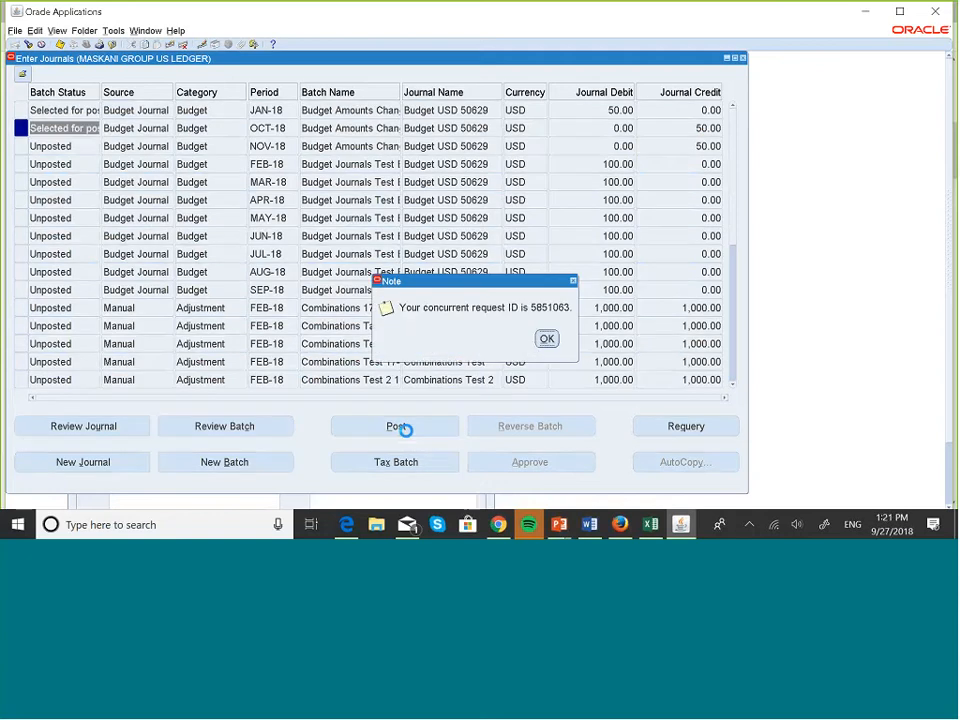
pyautogui.click(546, 338)
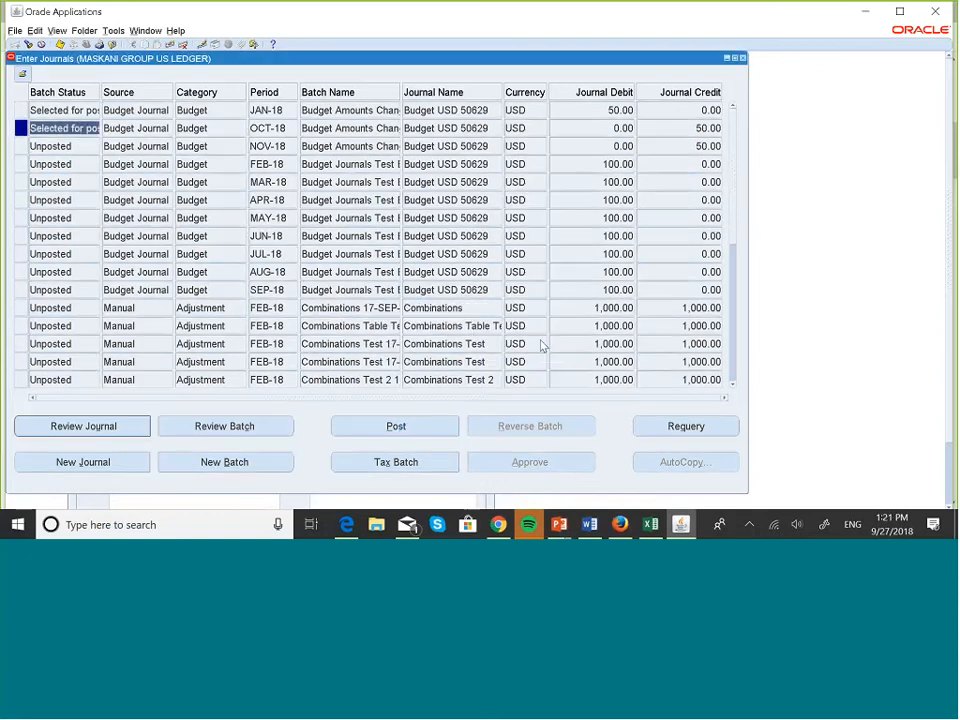
pyautogui.press('Down')
pyautogui.click(420, 426)
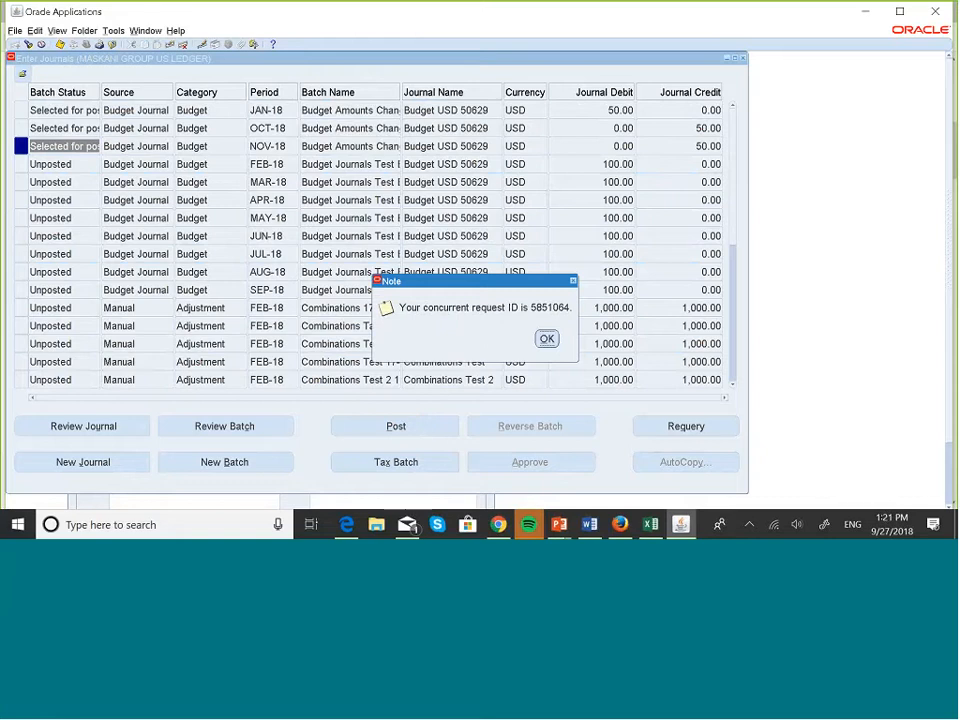
pyautogui.click(546, 338)
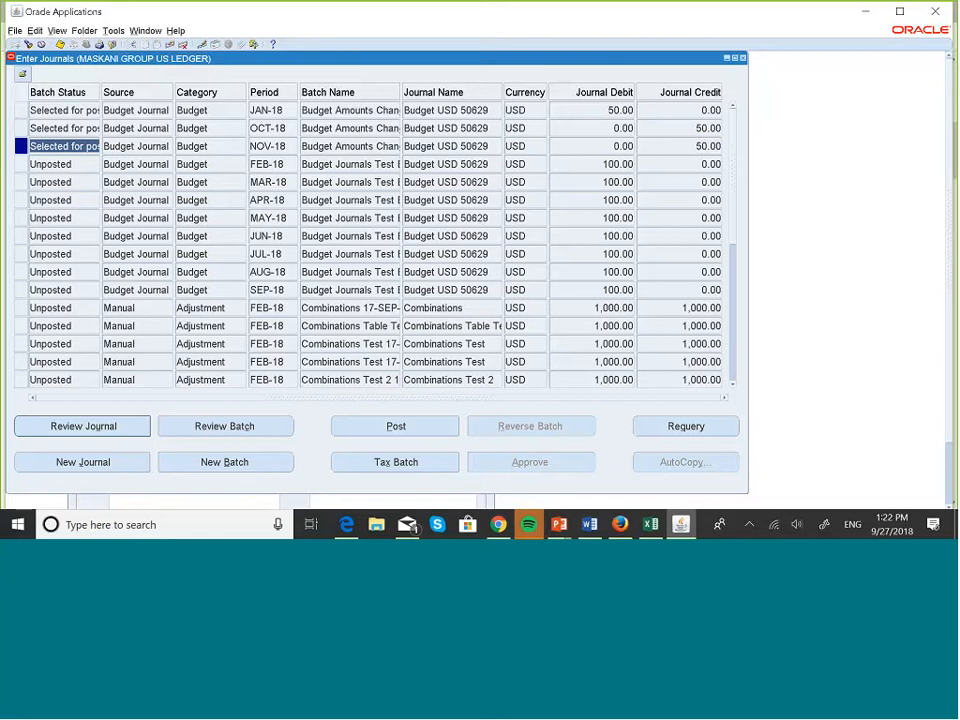
# Requery the journal list to confirm posting, then close Enter Journals.
pyautogui.click(702, 428)
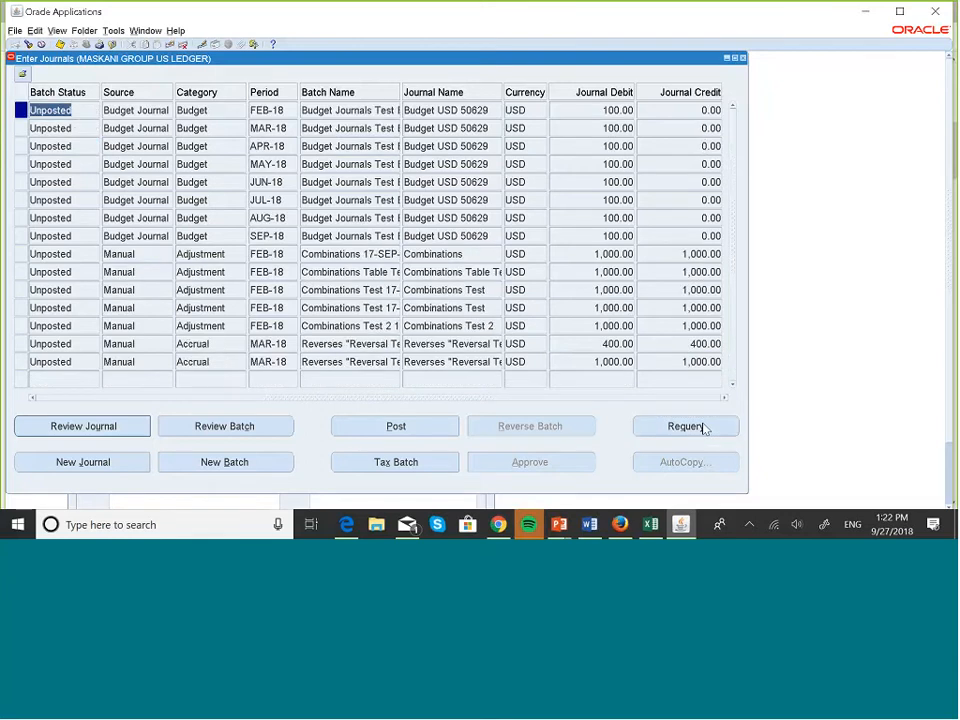
pyautogui.press('Down')
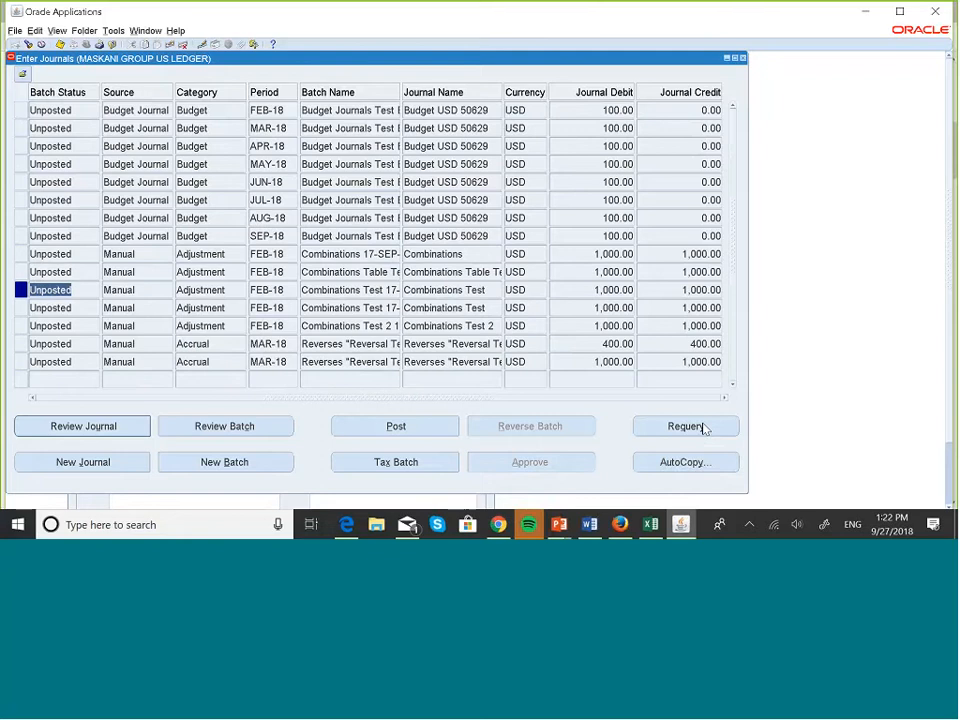
pyautogui.click(742, 58)
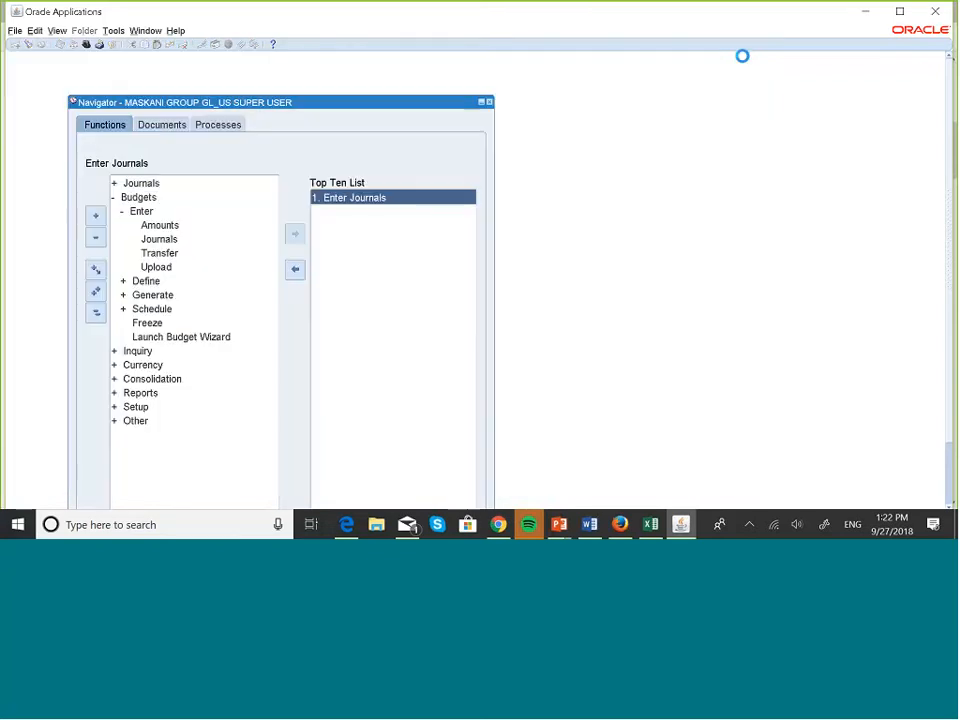
# Open Enter Budget Amounts for budget organization MASKANI DEVELOPERS, starting at period JAN-18.
pyautogui.doubleClick(160, 225)
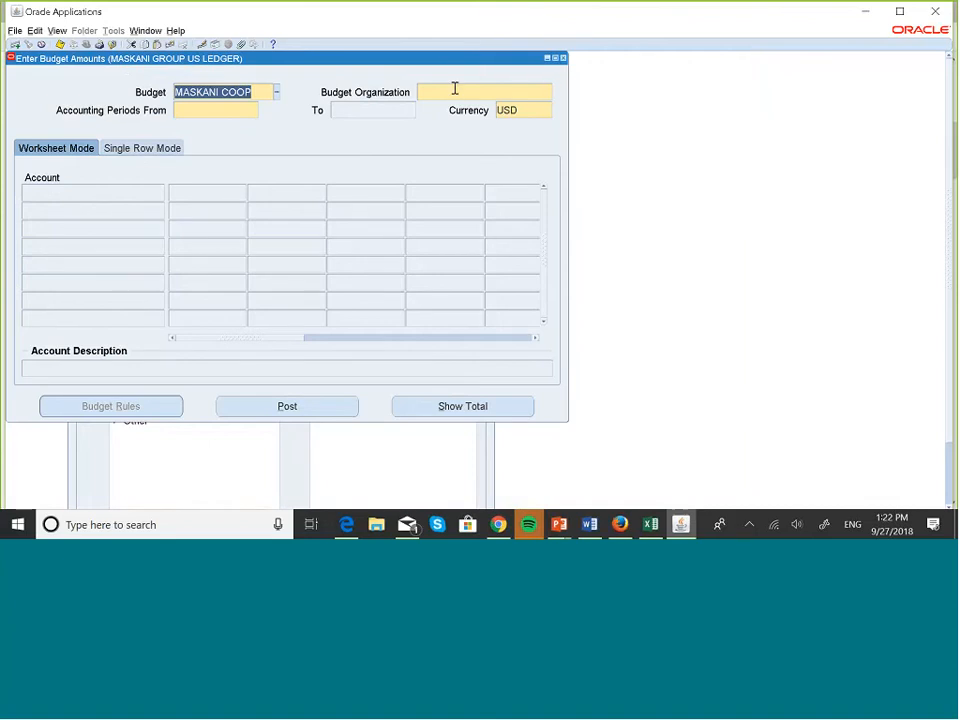
pyautogui.click(455, 91)
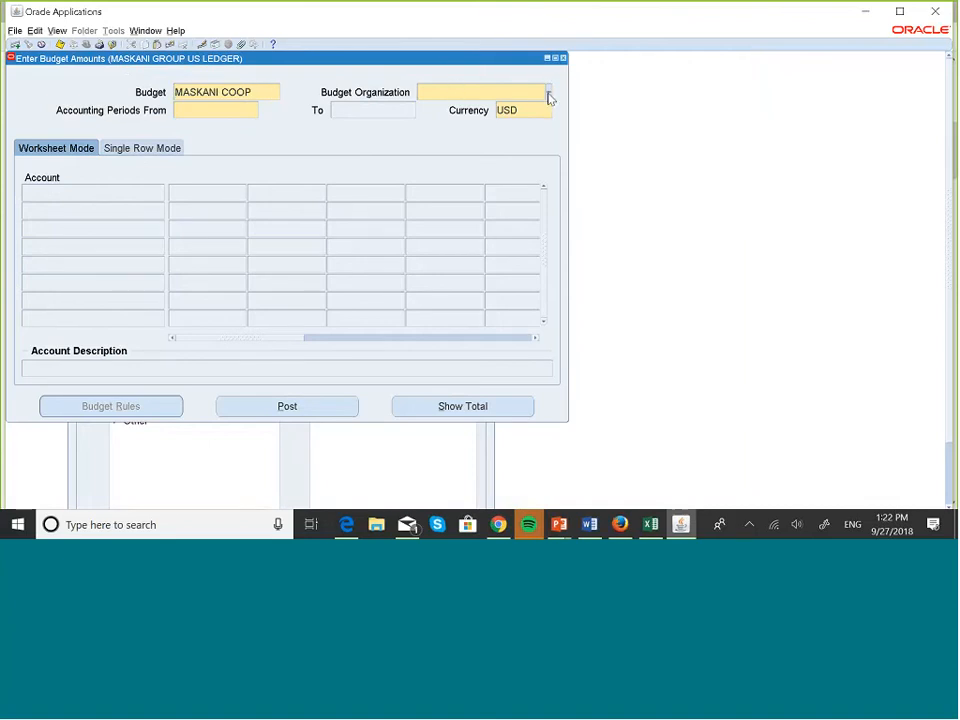
pyautogui.click(546, 91)
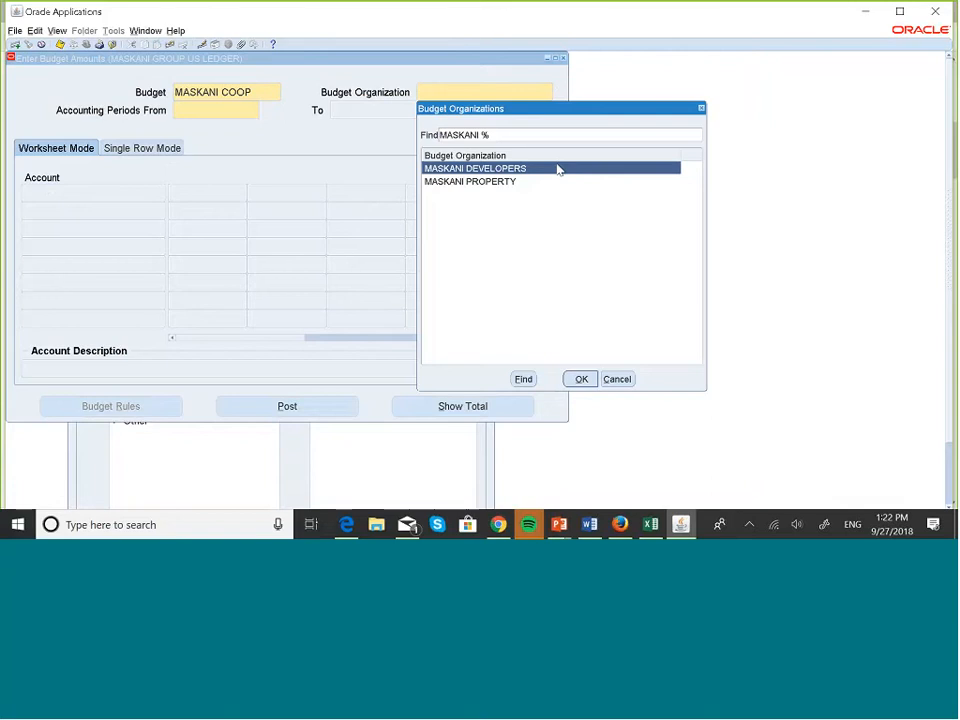
pyautogui.click(580, 381)
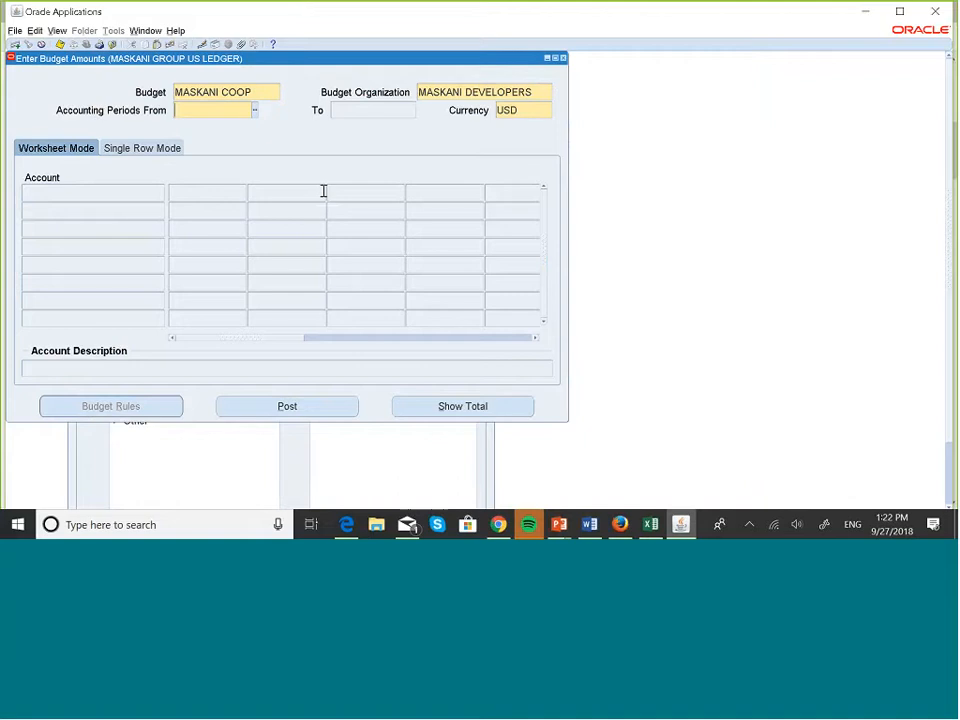
pyautogui.write('ja')
pyautogui.press('Tab')
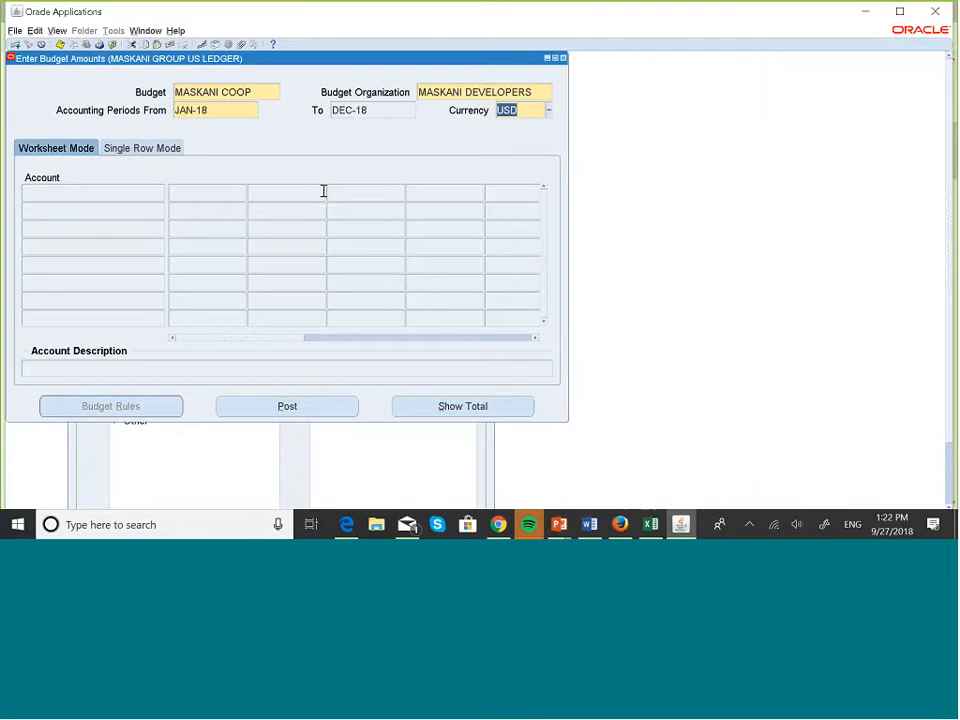
# Load the budgeted accounts, confirm 150.00 for JAN-18 on 001.001000.102, then save and close.
pyautogui.click(263, 208)
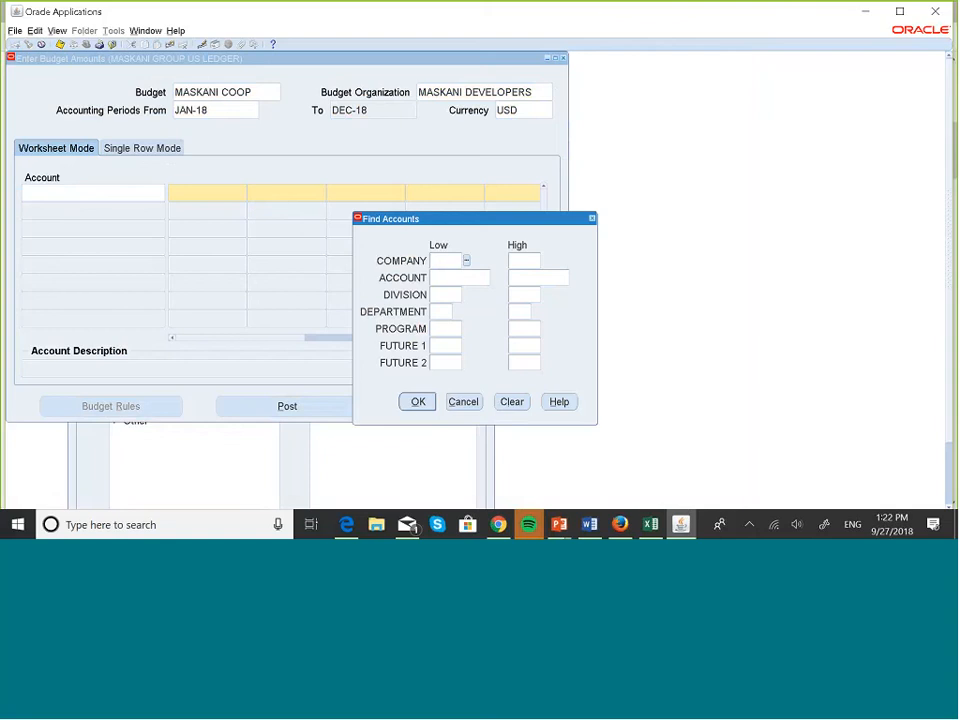
pyautogui.click(422, 401)
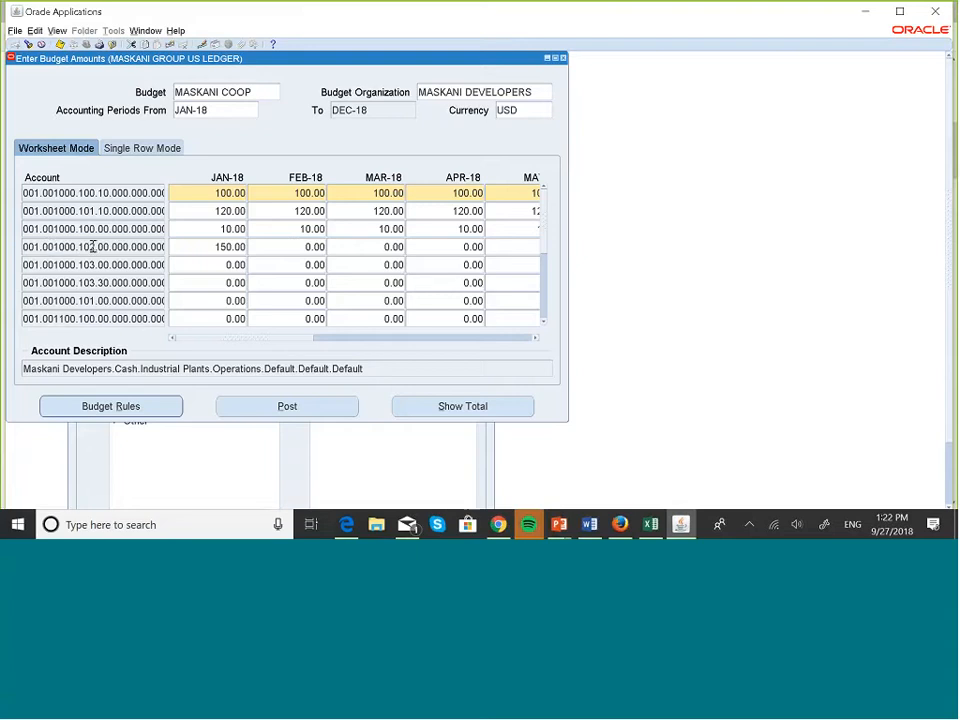
pyautogui.click(240, 247)
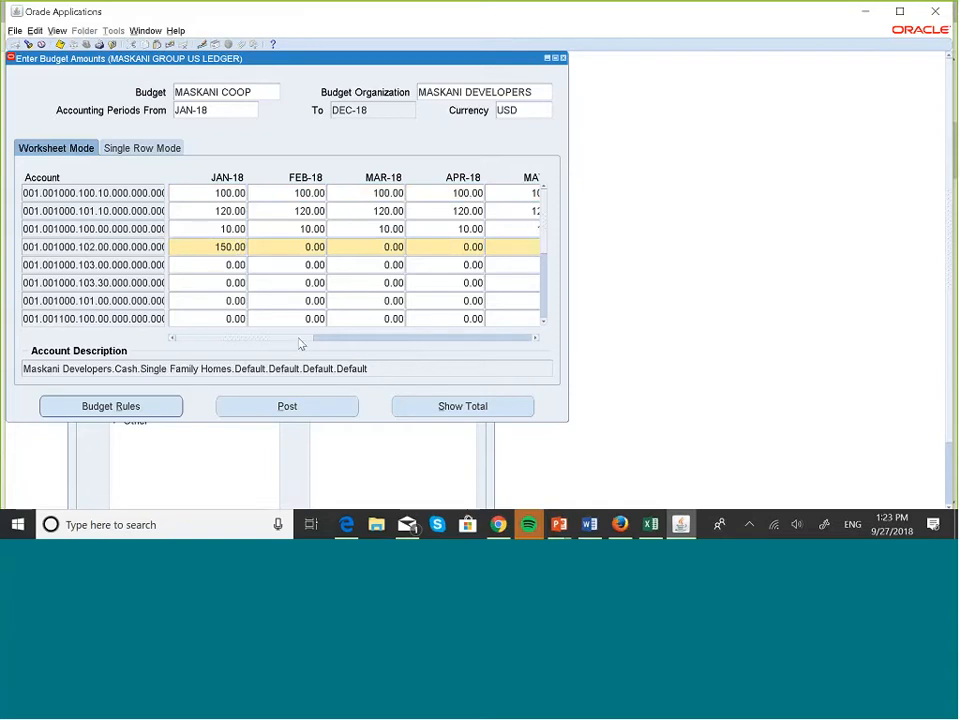
pyautogui.moveTo(299, 338); pyautogui.dragTo(546, 343)
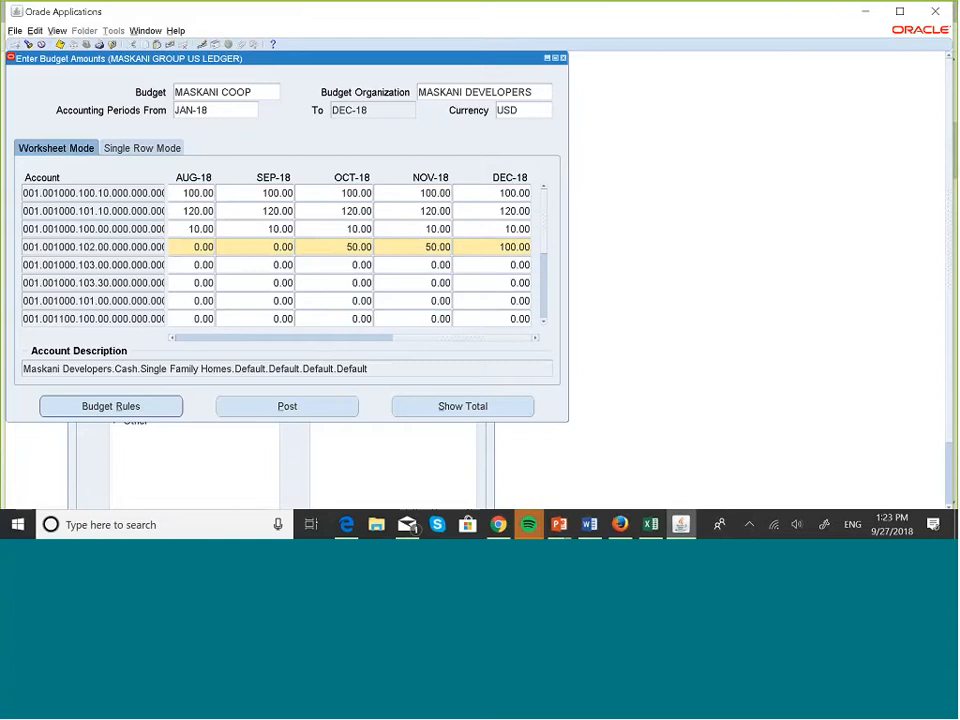
pyautogui.click(59, 42)
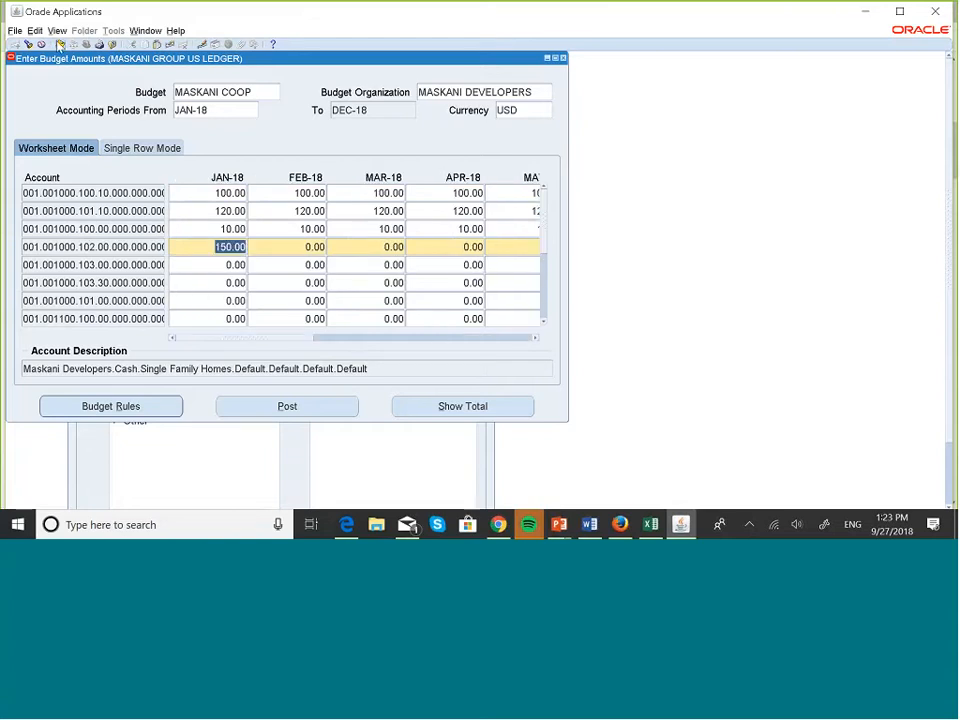
pyautogui.click(562, 57)
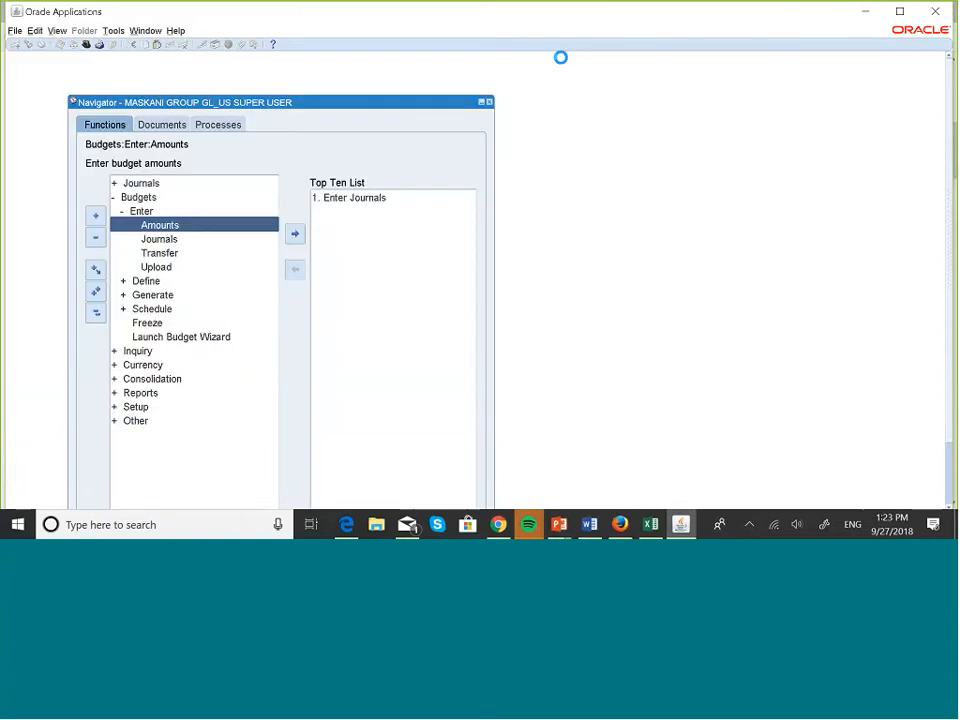
pyautogui.click(96, 313)
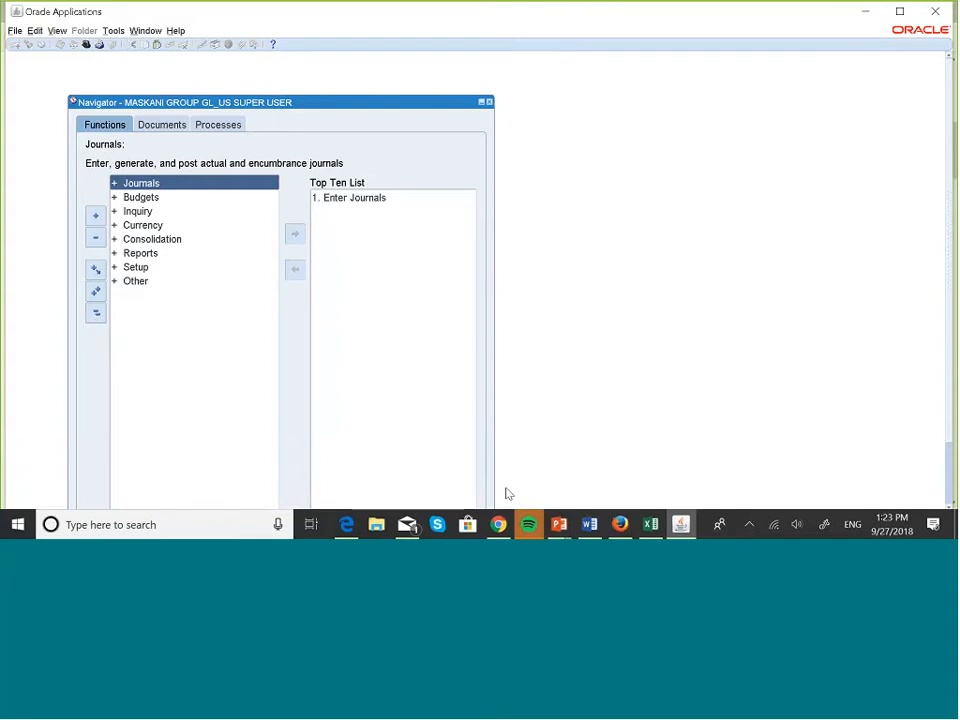
# Switch to the PowerPoint slide show to view the Budget Inquiries slide.
pyautogui.press('super+Tab')
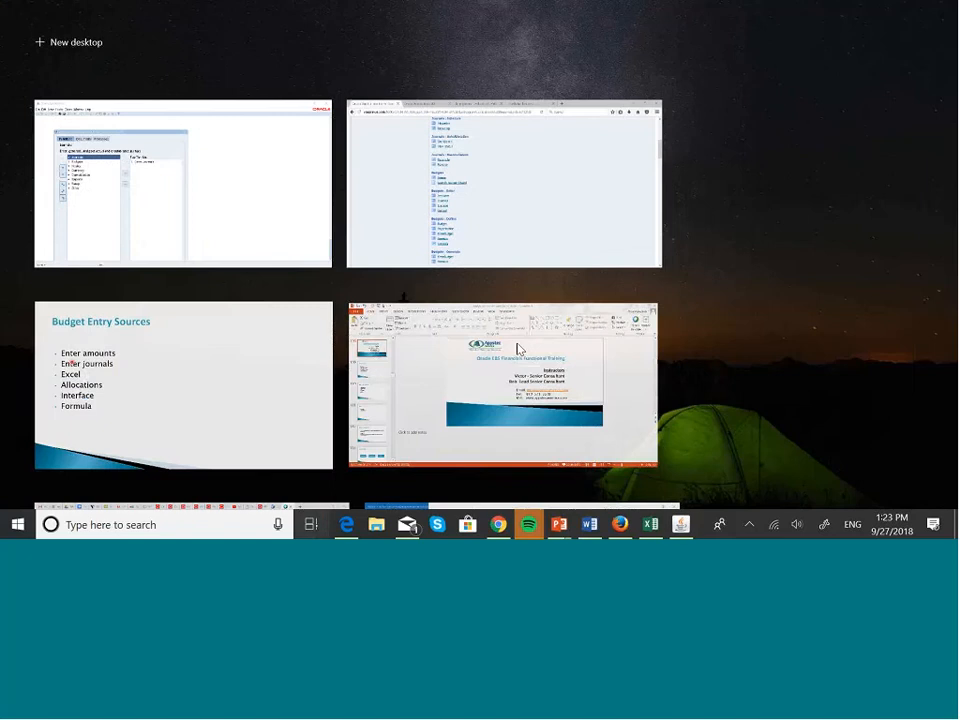
pyautogui.click(247, 427)
pyautogui.click(242, 420)
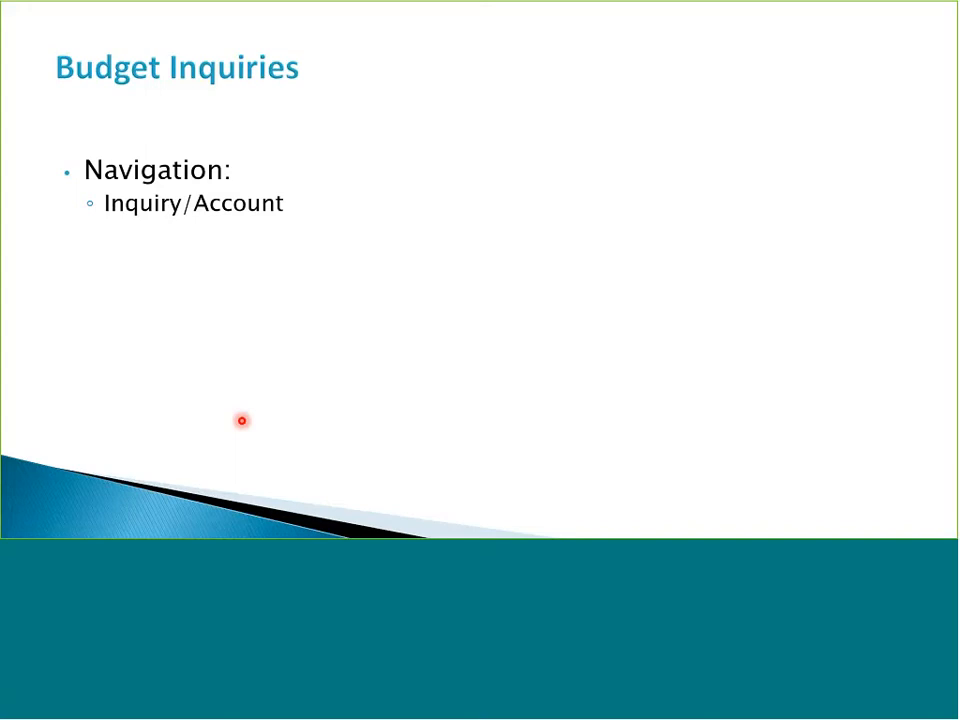
# Switch back to the Oracle Applications Navigator window.
pyautogui.press('super+Tab')
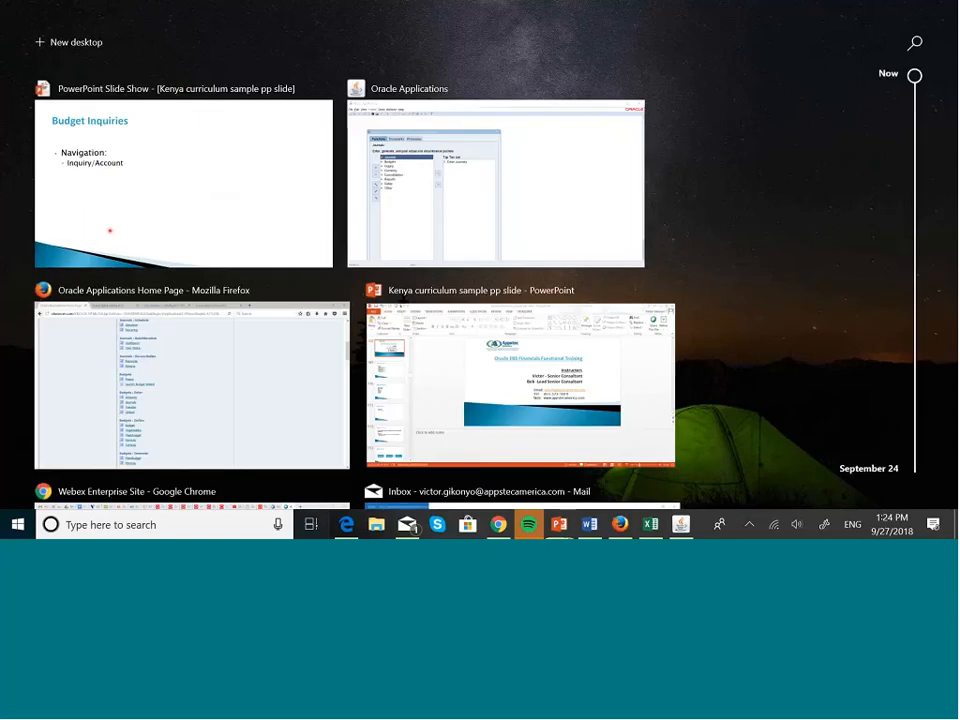
pyautogui.click(433, 230)
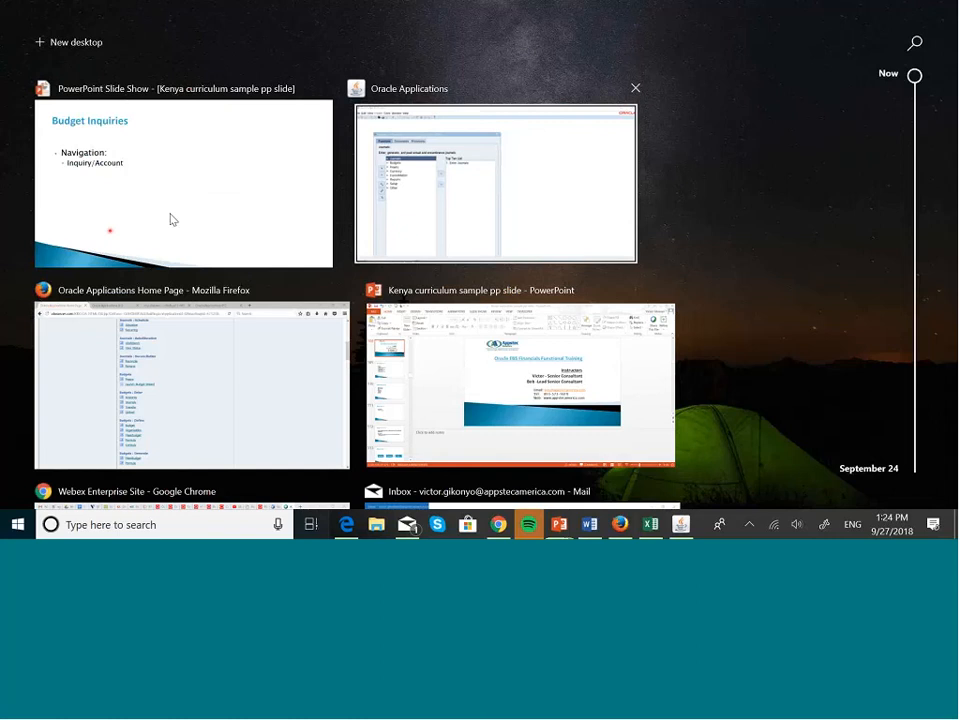
pyautogui.press('super')
pyautogui.click(786, 206)
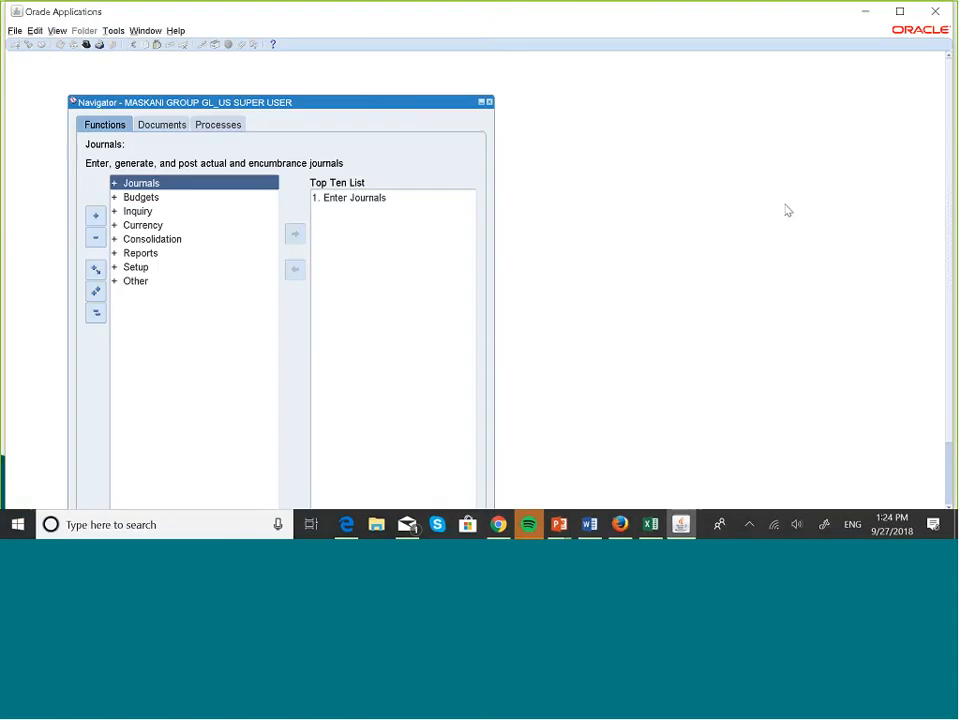
# Open Inquiry > Account and set the periods from JAN-18 to DEC-18.
pyautogui.click(138, 212)
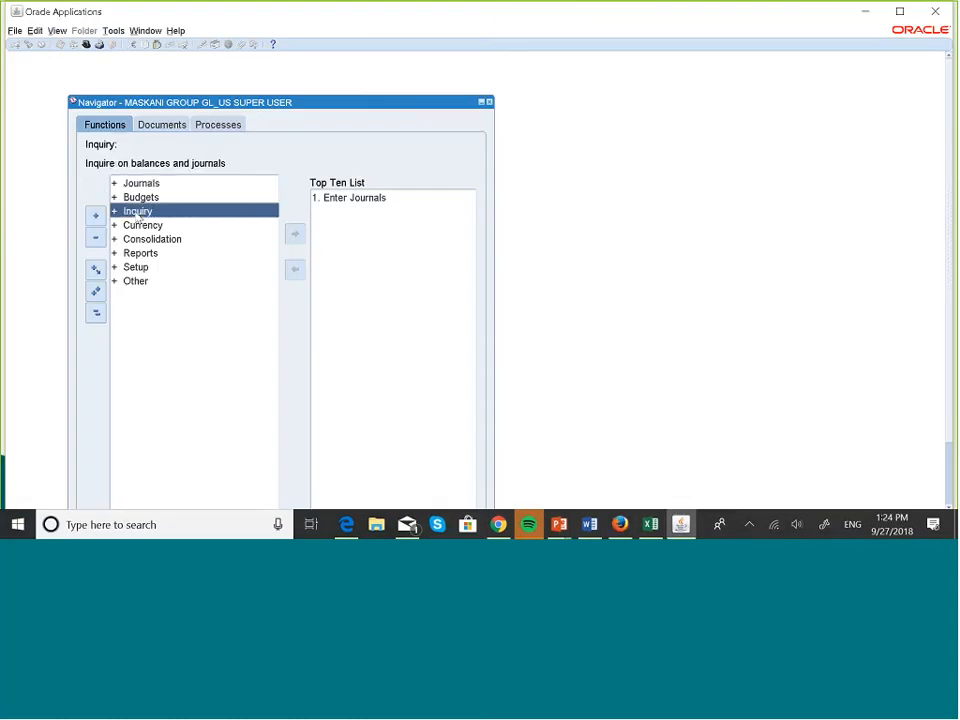
pyautogui.doubleClick(135, 212)
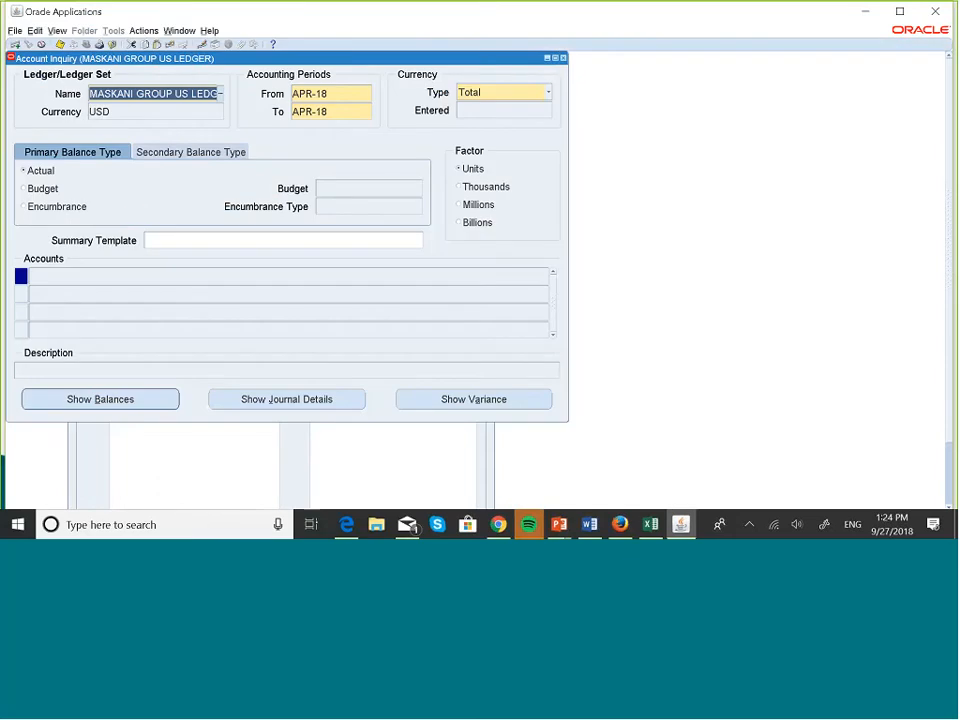
pyautogui.click(351, 94)
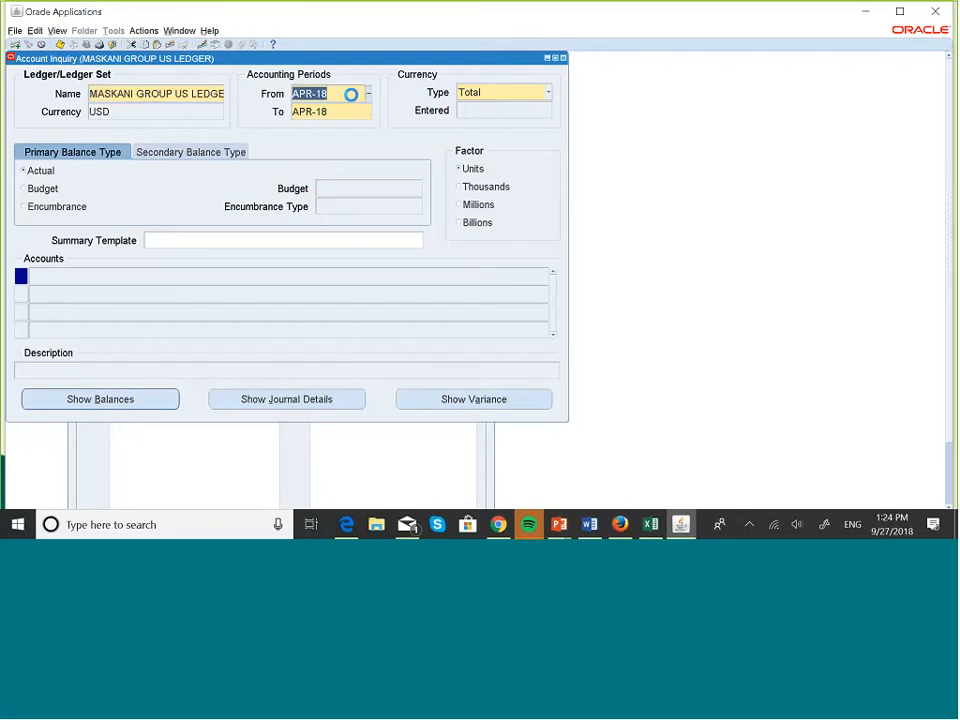
pyautogui.press('BackSpace')
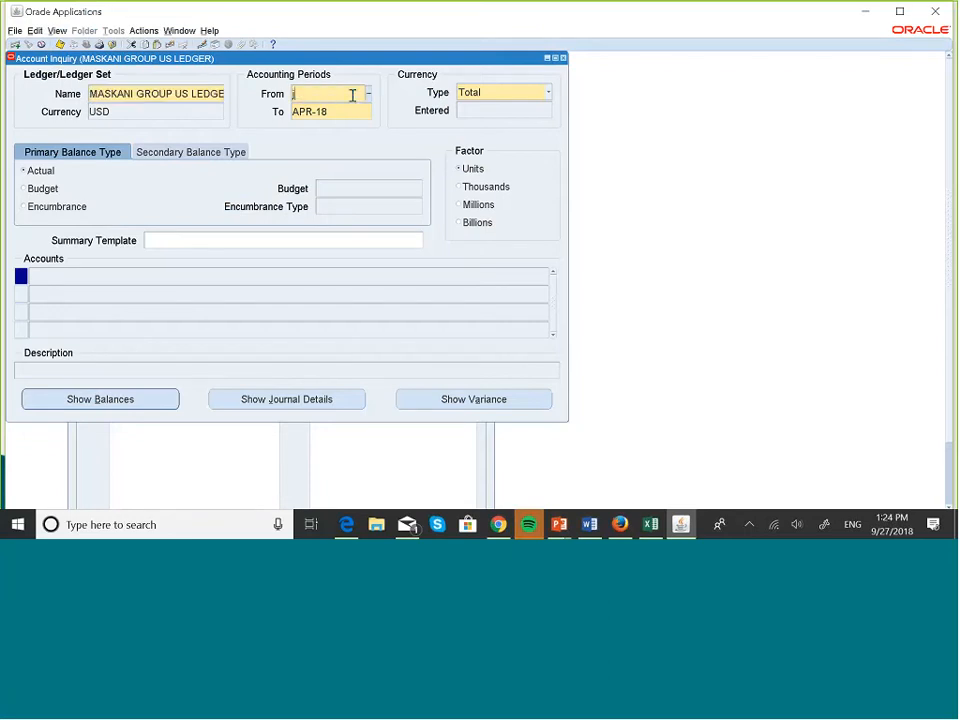
pyautogui.write('jan')
pyautogui.press('Tab')
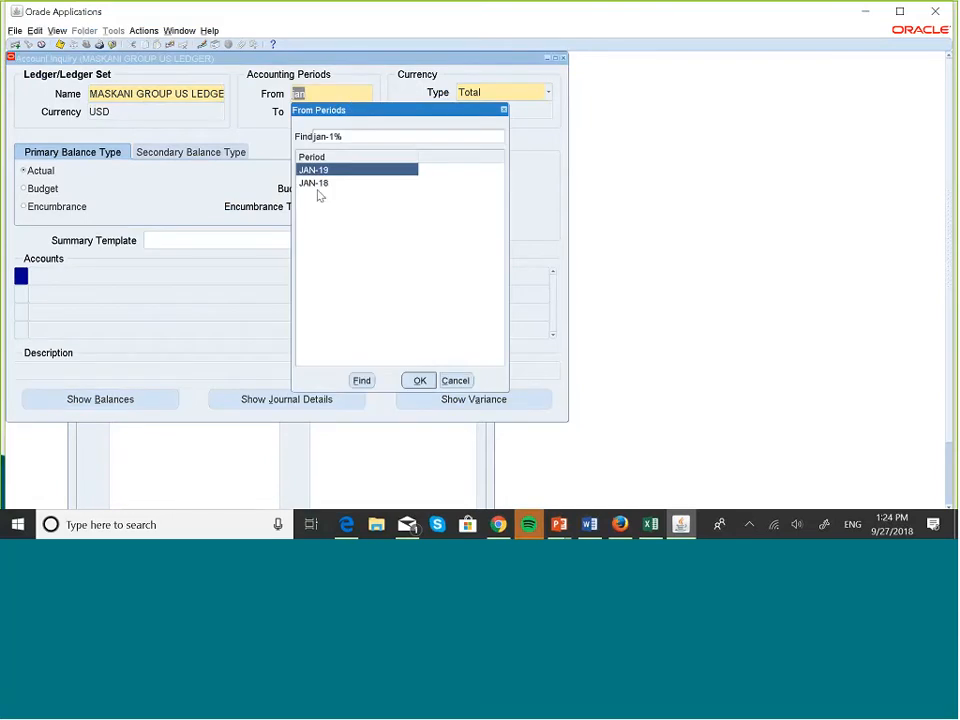
pyautogui.click(320, 183)
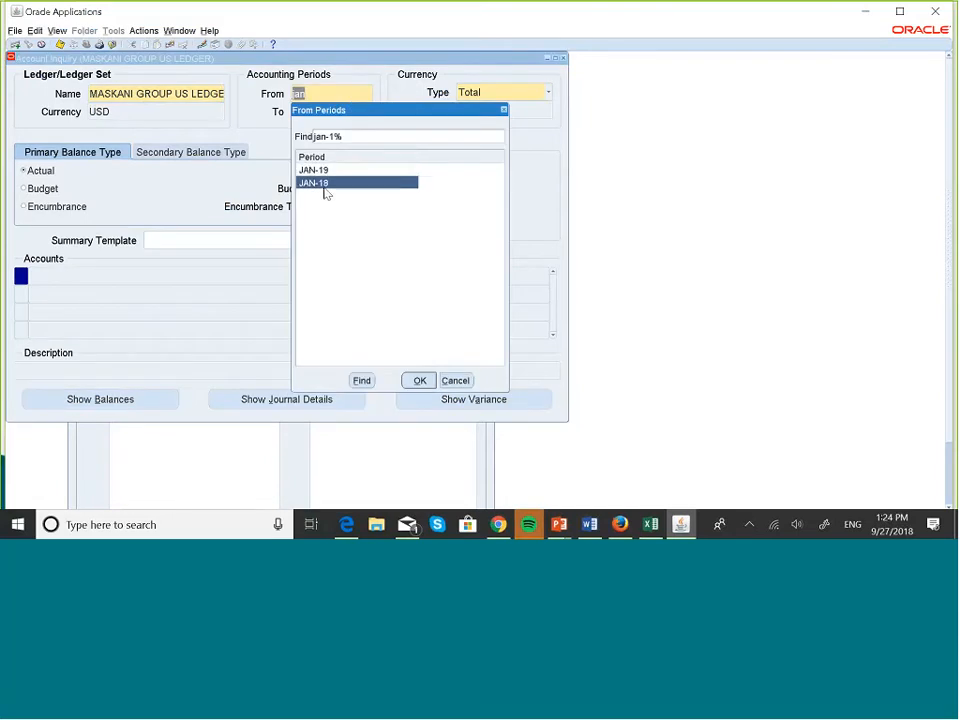
pyautogui.click(420, 380)
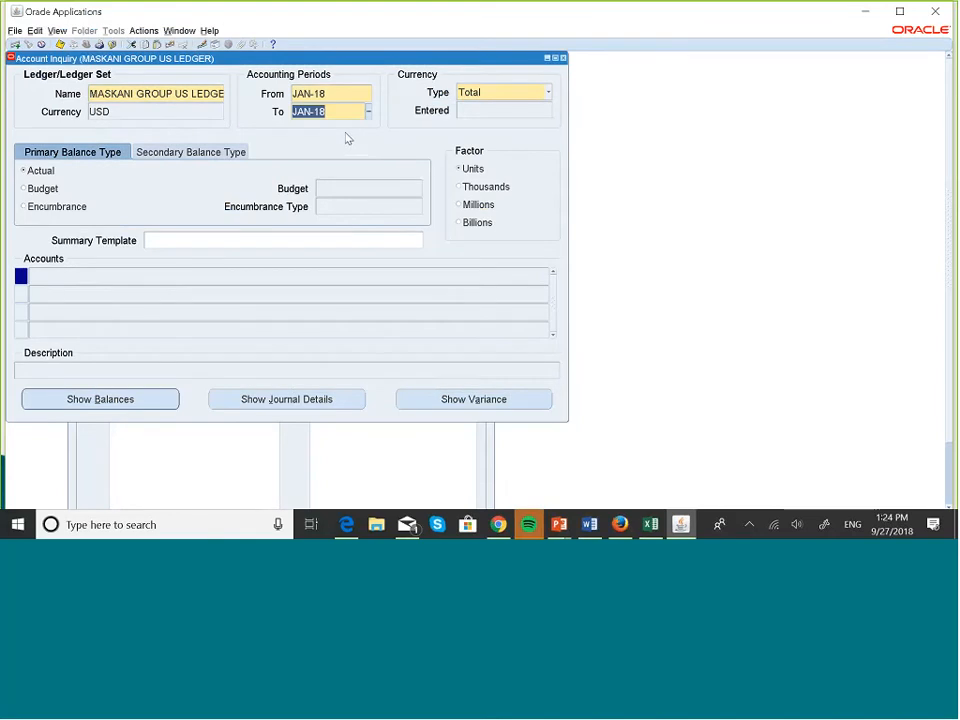
pyautogui.write('de')
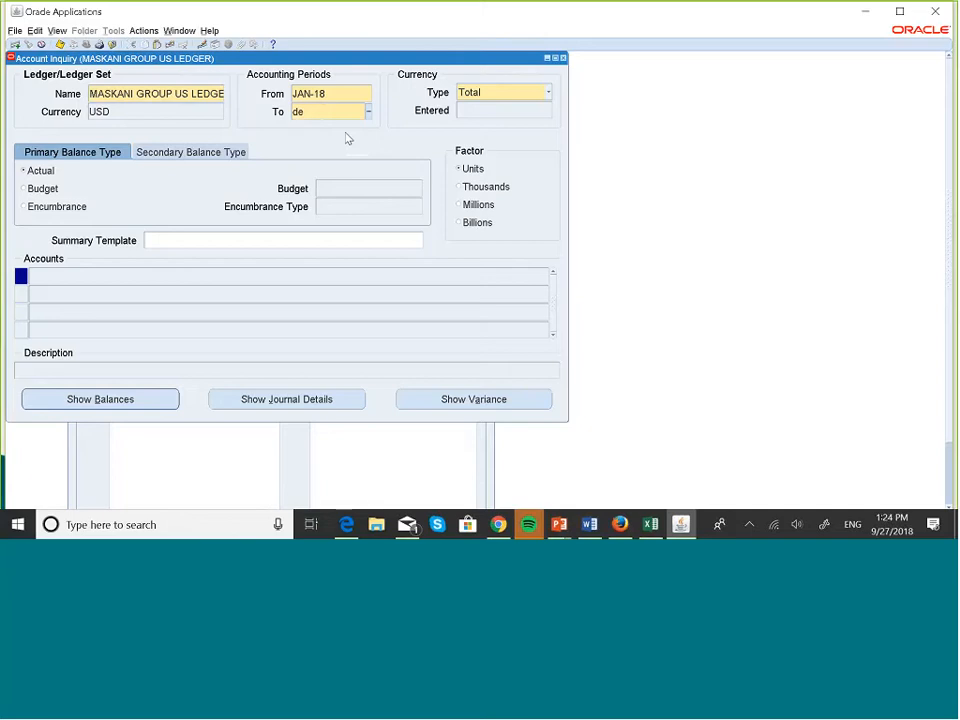
pyautogui.write('c-18')
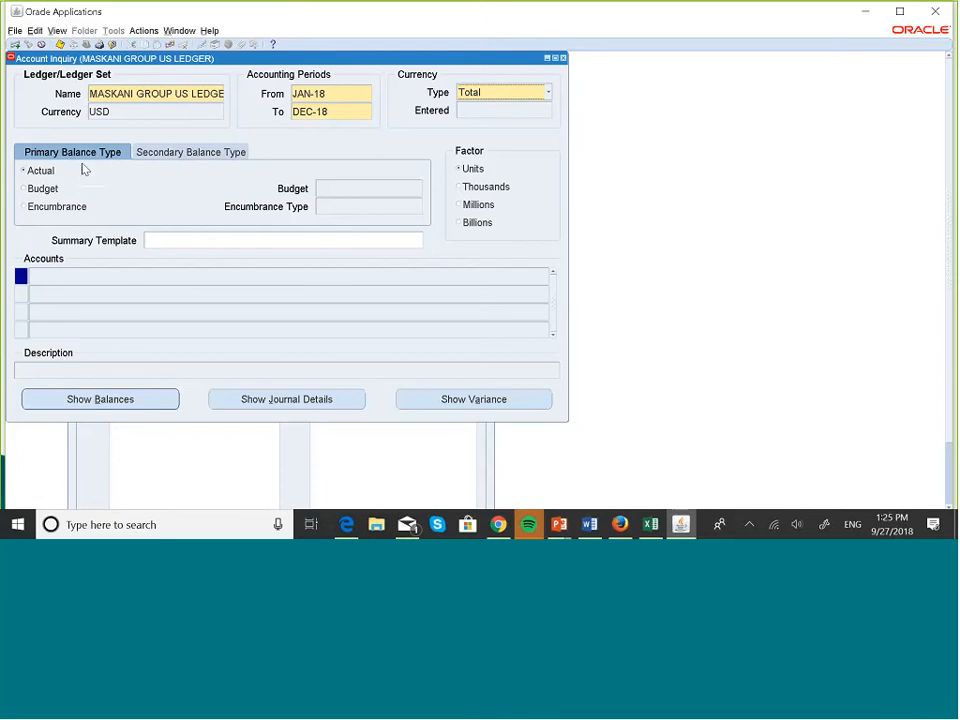
# Set the secondary balance type to the MASKANI COOP budget.
pyautogui.click(175, 154)
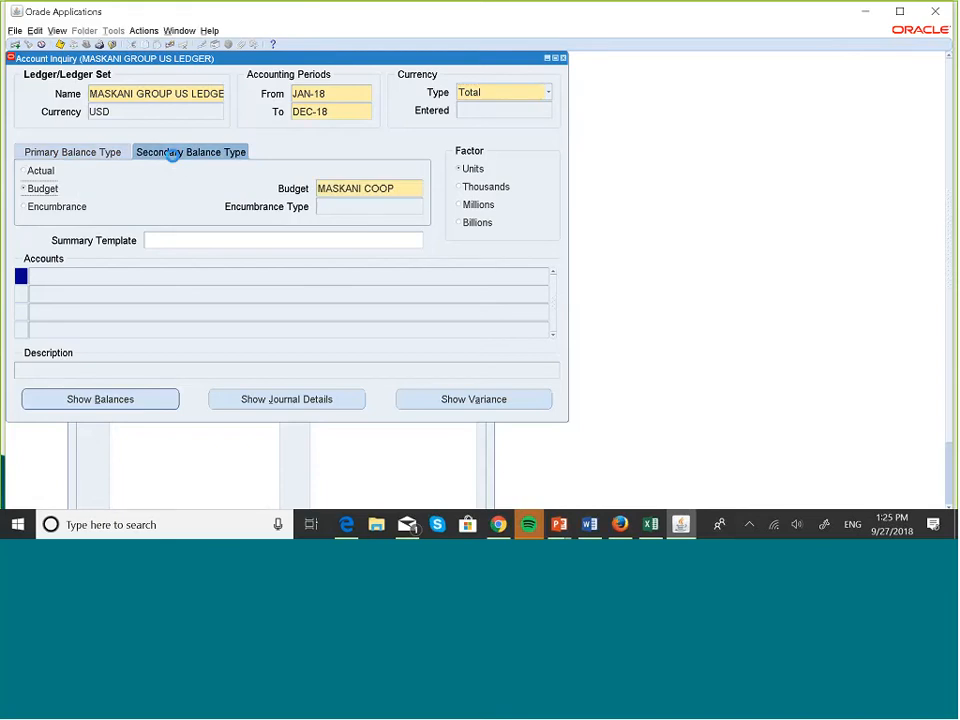
pyautogui.click(400, 190)
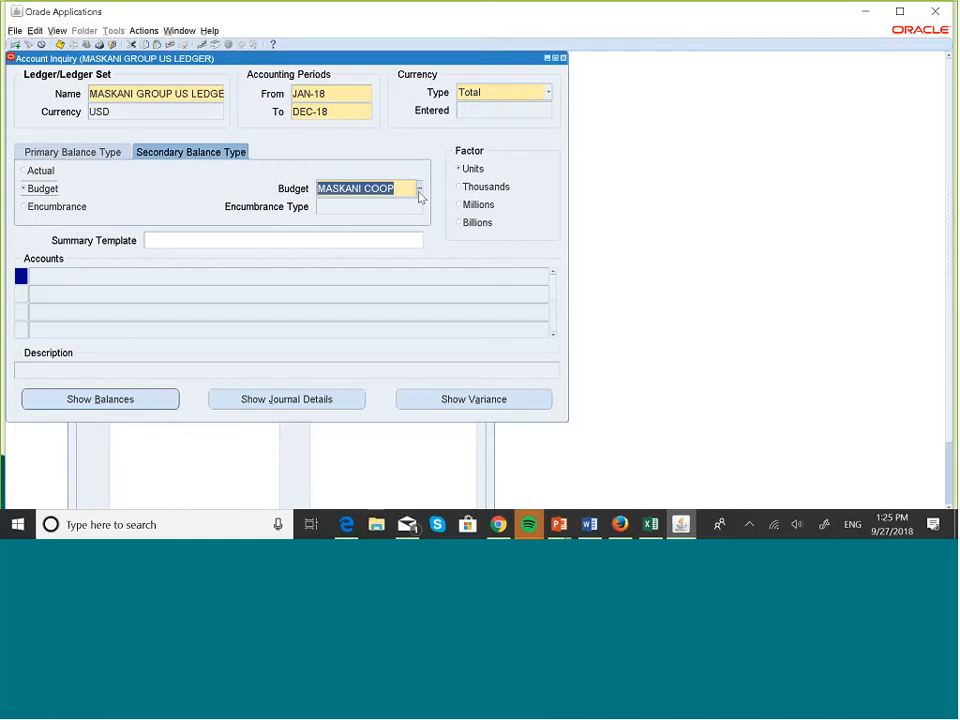
pyautogui.click(420, 192)
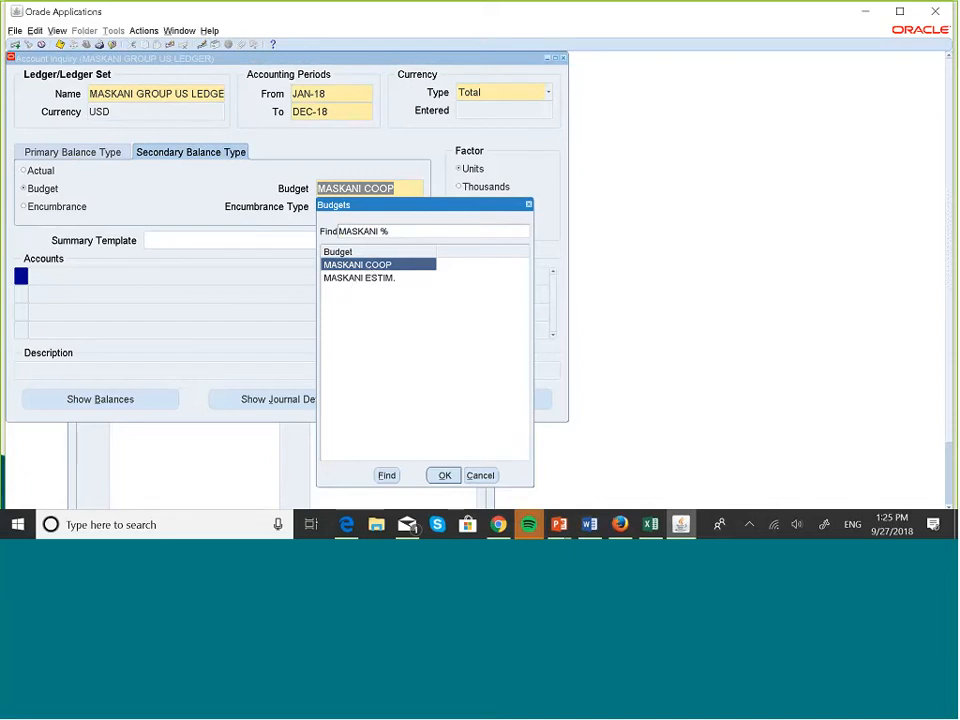
pyautogui.click(445, 476)
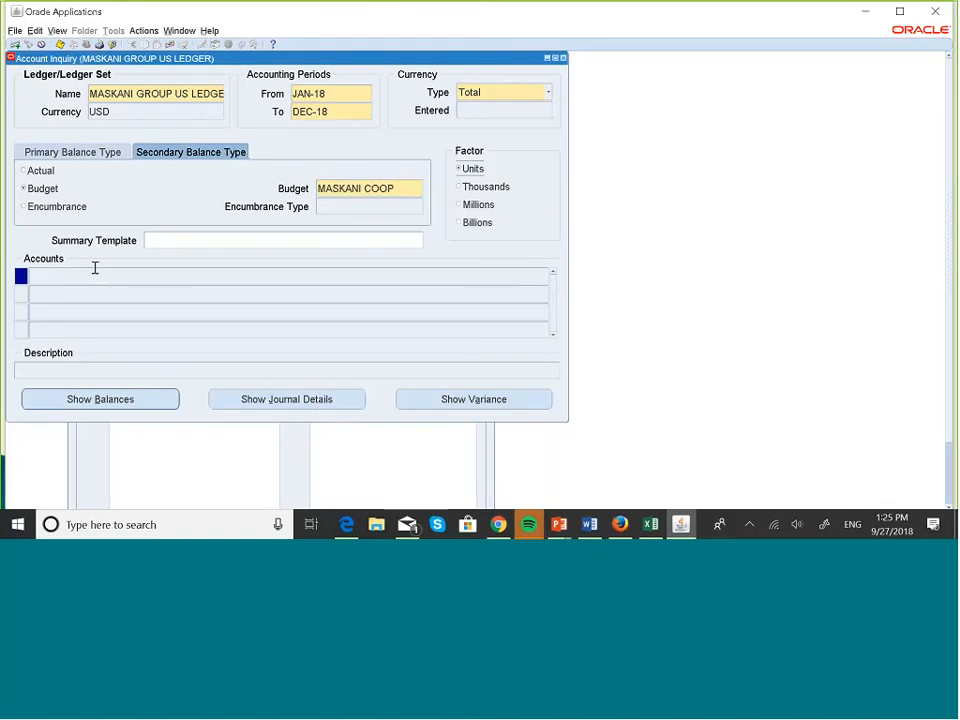
# Run Find Accounts with blank criteria to list the ledger's accounts.
pyautogui.click(93, 274)
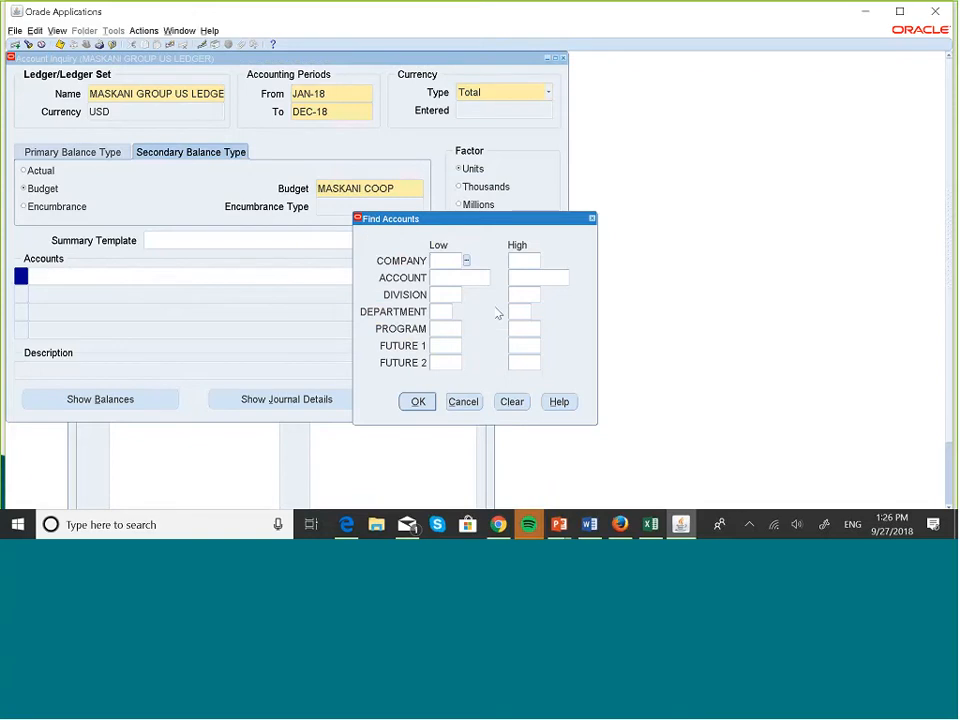
pyautogui.write('0')
pyautogui.press('BackSpace')
pyautogui.click(418, 402)
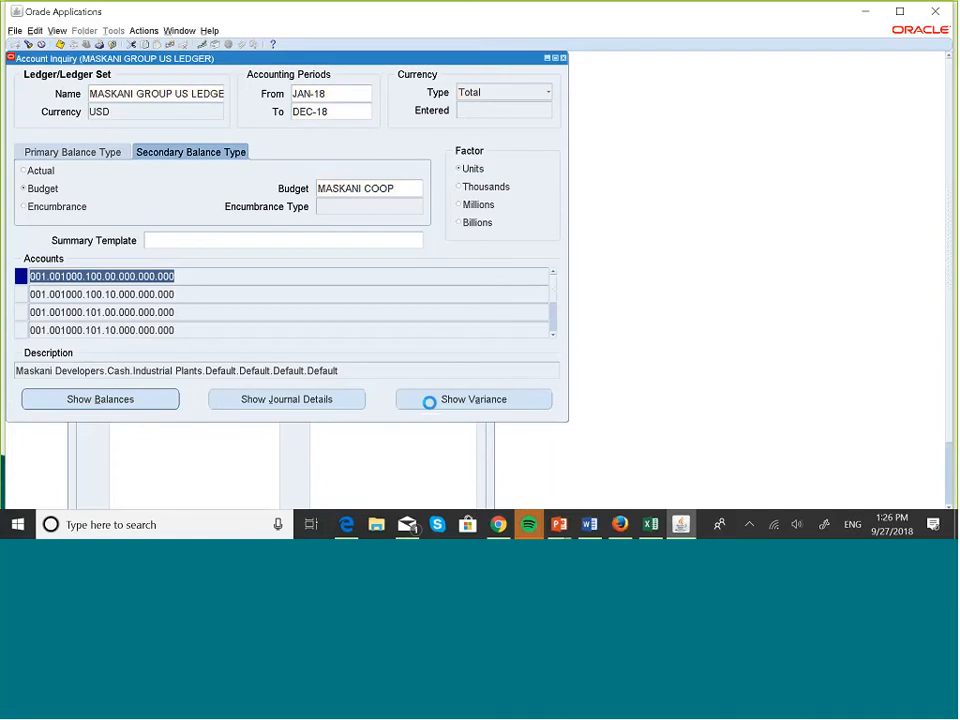
pyautogui.press('Down')
pyautogui.press('Down')
pyautogui.press('Down')
pyautogui.press('Down')
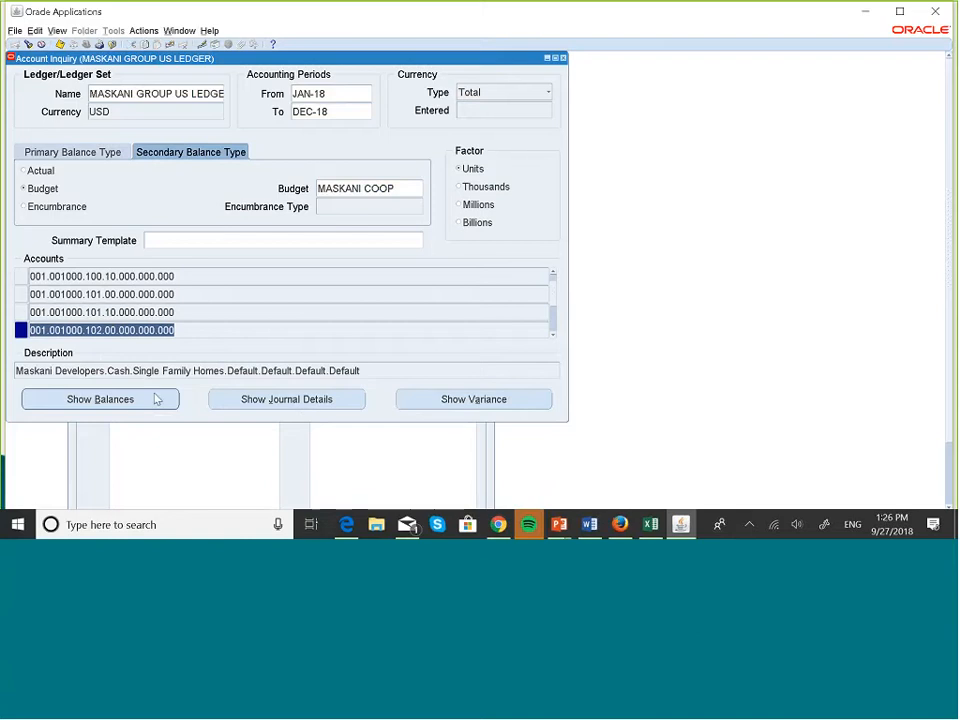
pyautogui.click(480, 402)
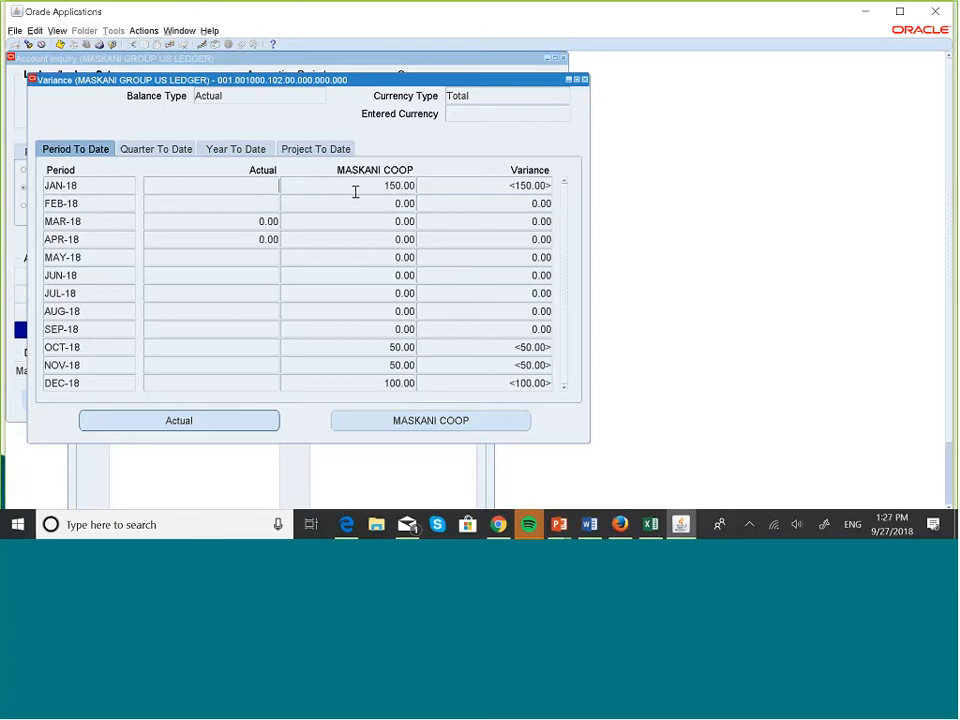
pyautogui.click(568, 79)
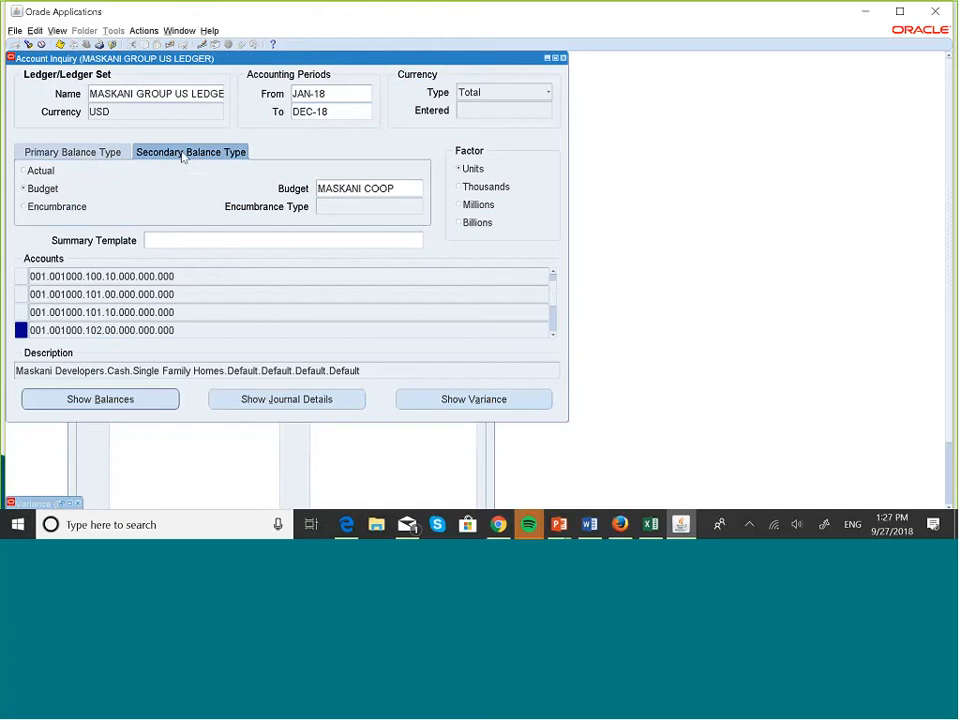
pyautogui.doubleClick(76, 502)
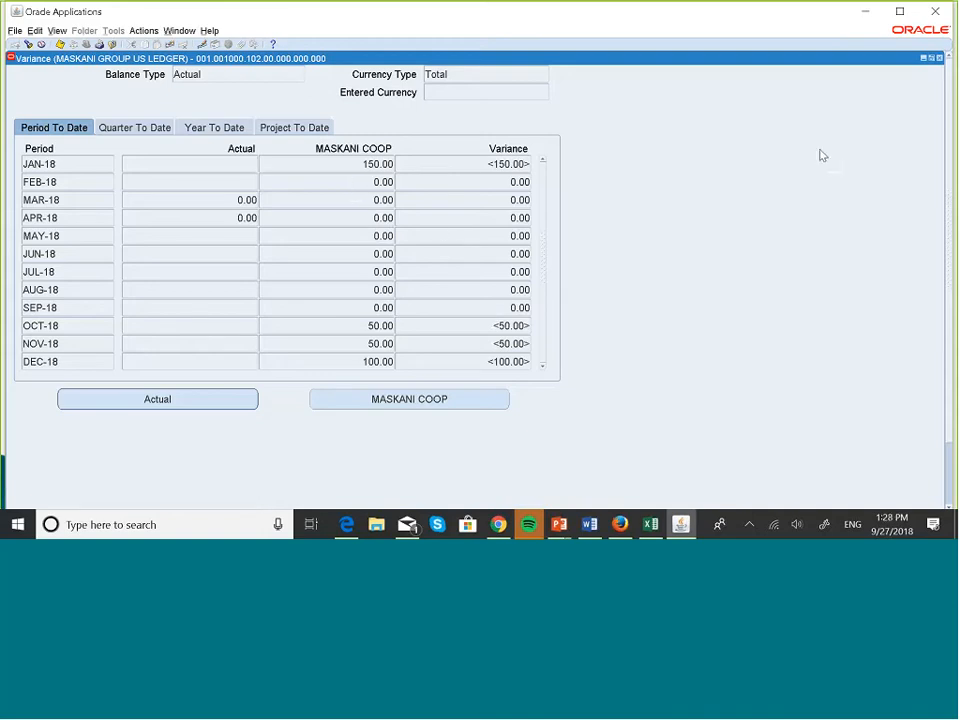
pyautogui.click(939, 59)
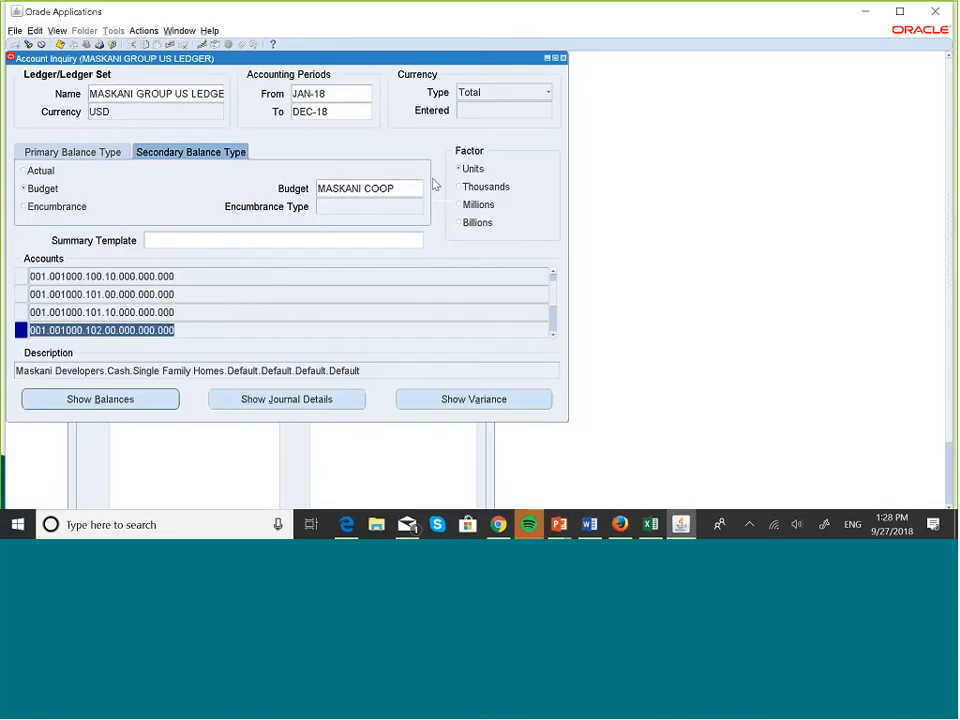
# Make MASKANI ESTIM. the primary budget and show the budget variance for account 001.001000.100.10.
pyautogui.click(117, 153)
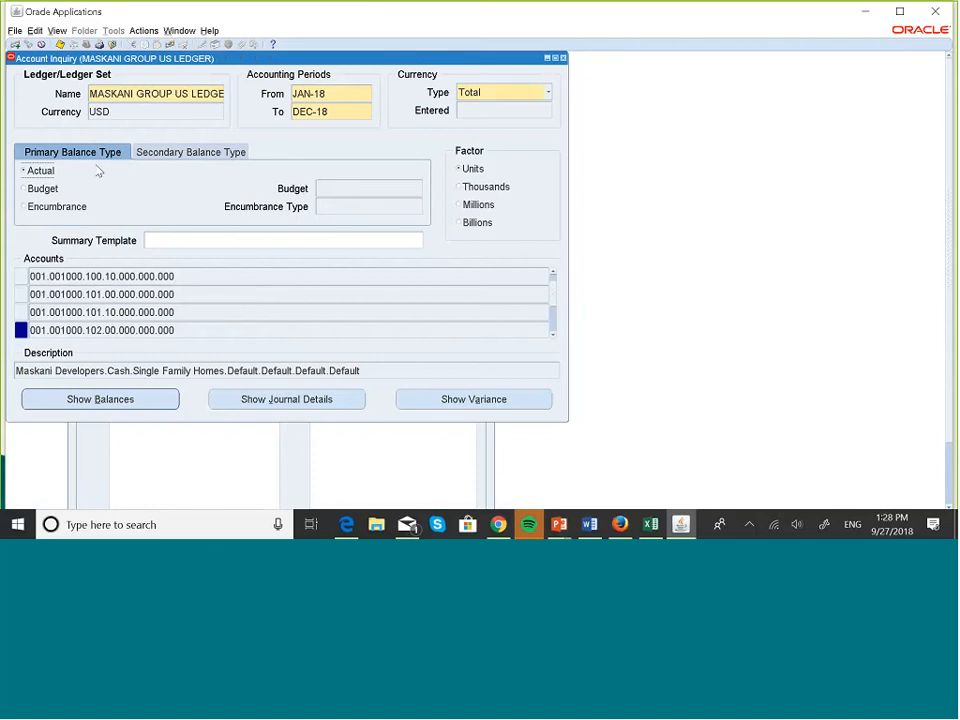
pyautogui.click(24, 190)
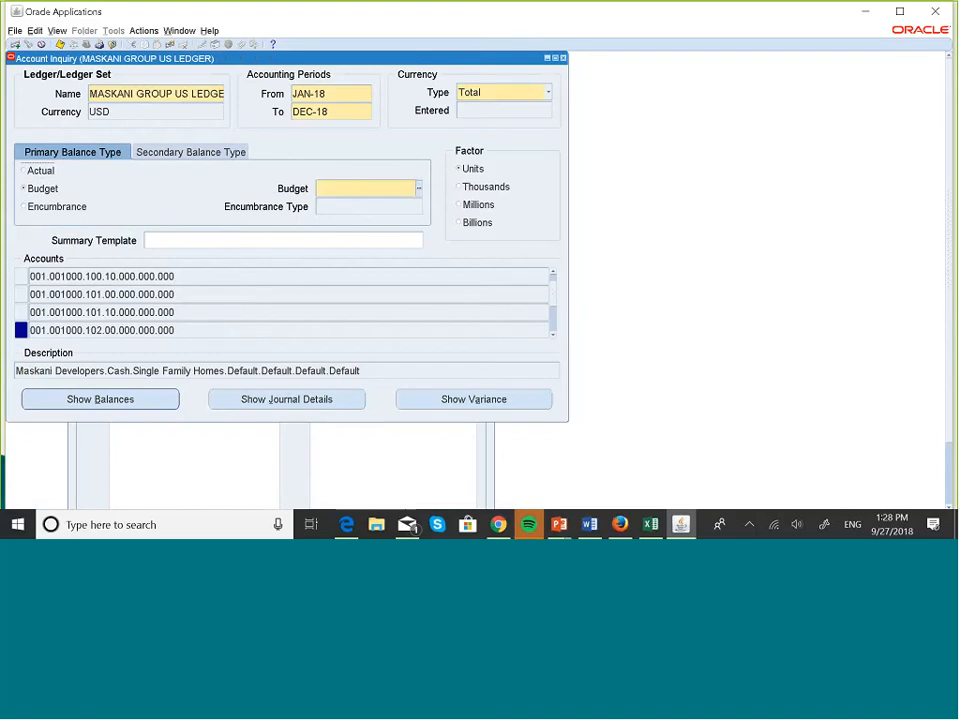
pyautogui.click(419, 189)
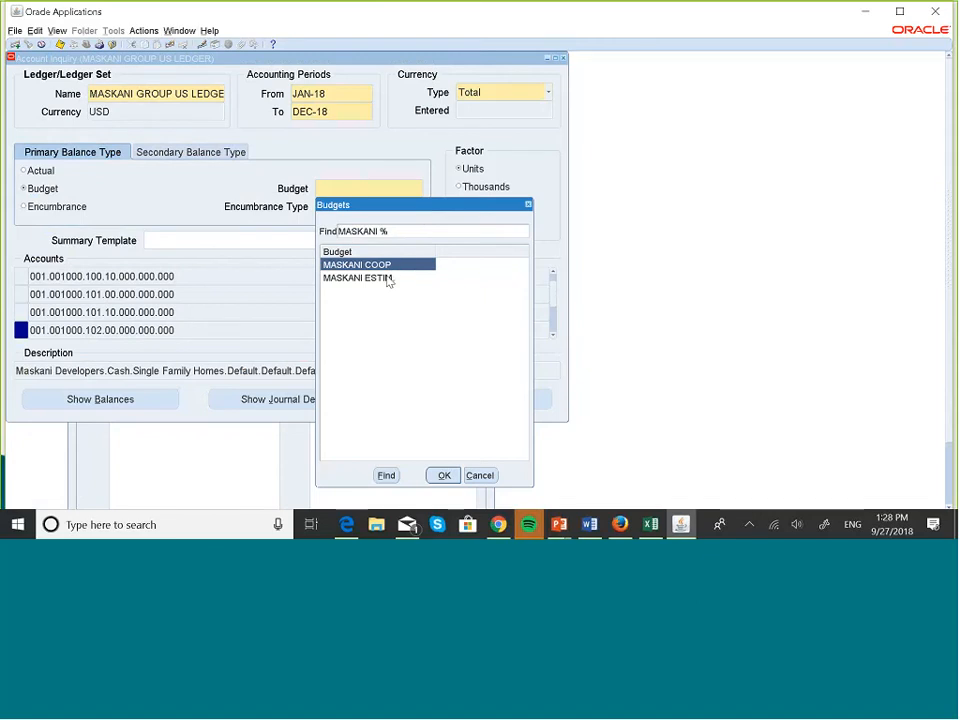
pyautogui.click(389, 279)
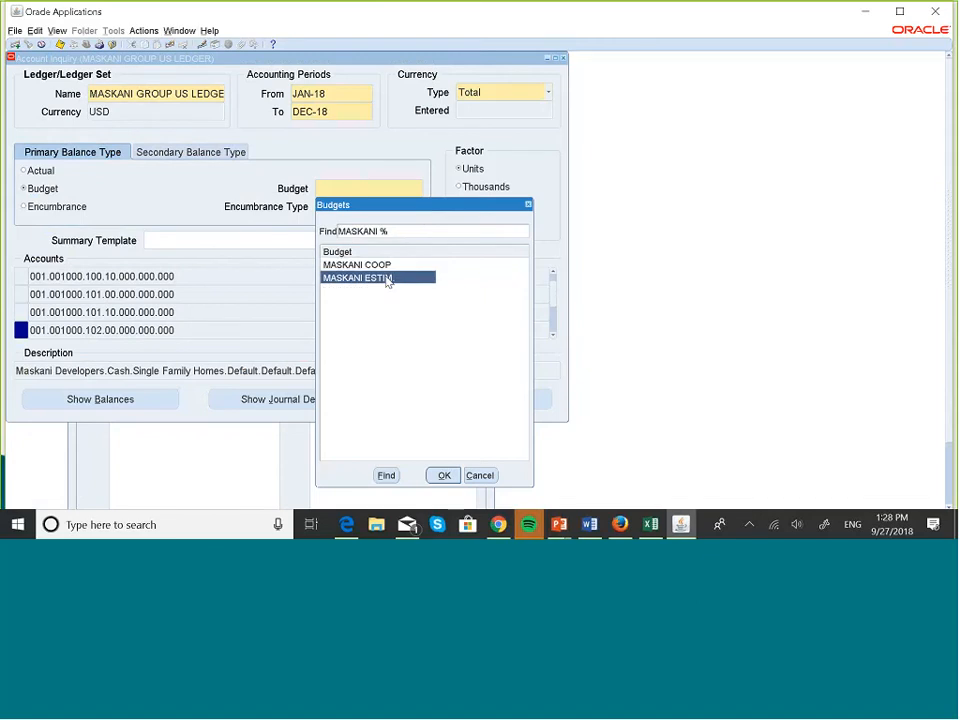
pyautogui.click(441, 476)
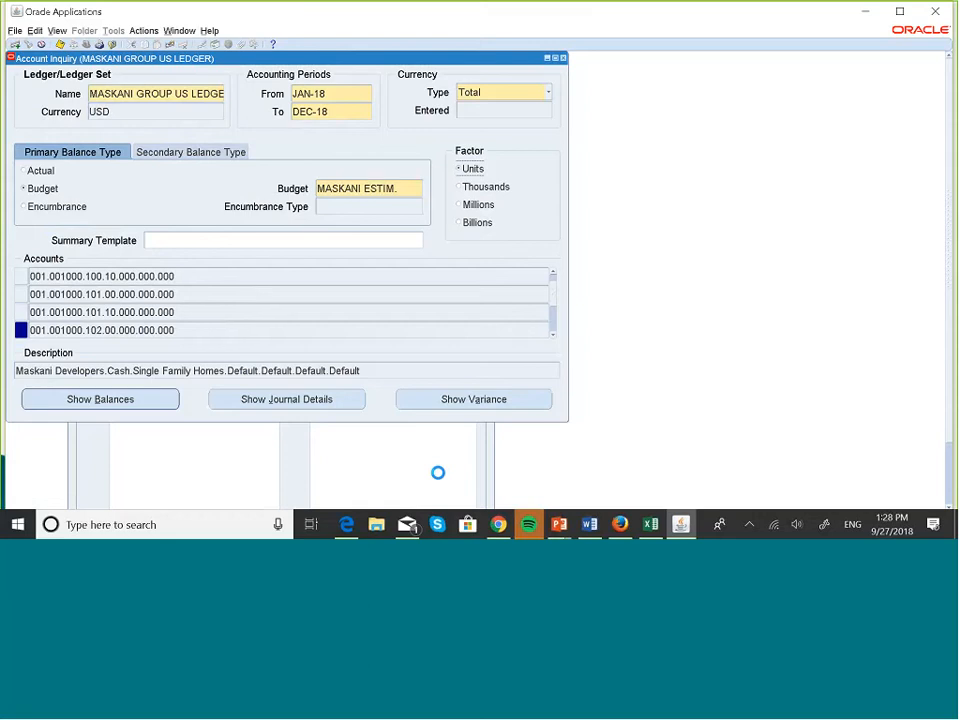
pyautogui.click(280, 278)
pyautogui.click(444, 399)
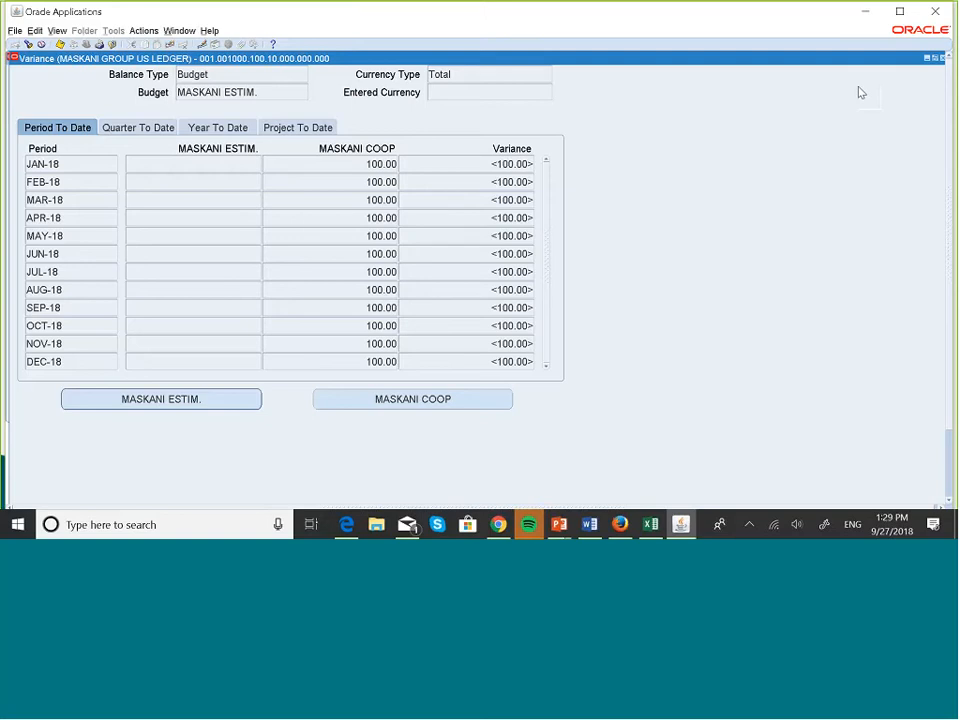
# Return to the PowerPoint slide show and advance to the Budget Maintenance slide.
pyautogui.press('super+Tab')
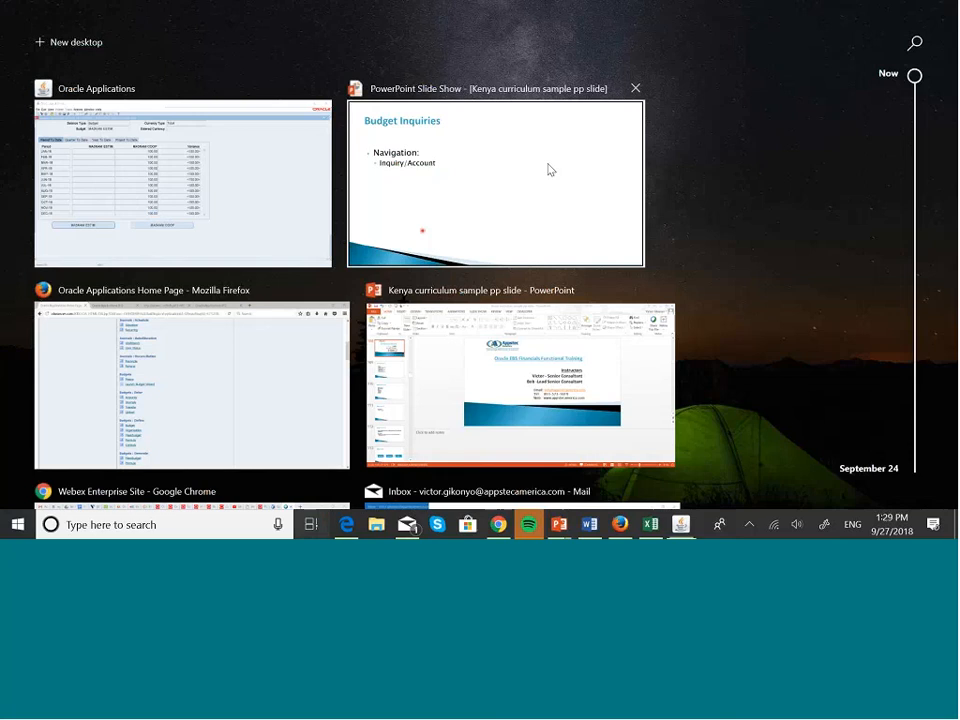
pyautogui.click(549, 167)
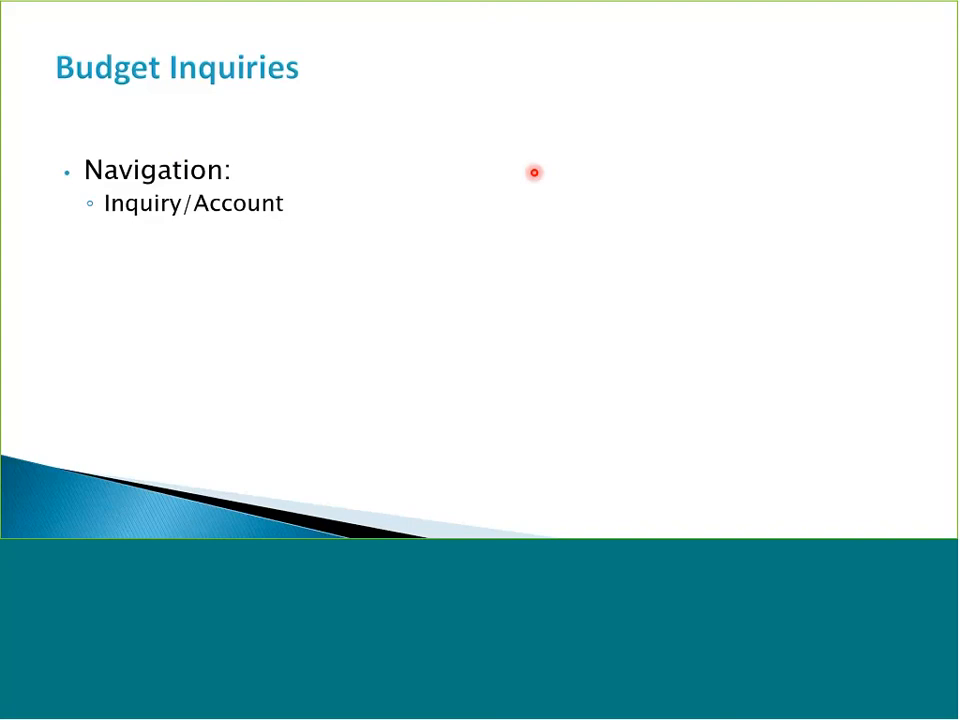
pyautogui.click(534, 172)
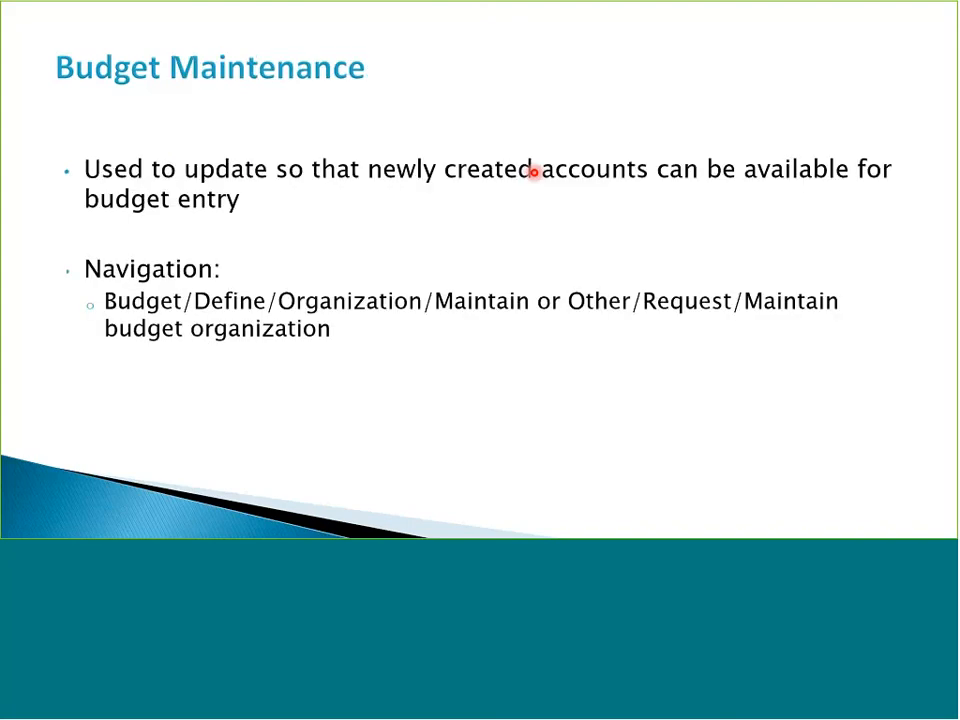
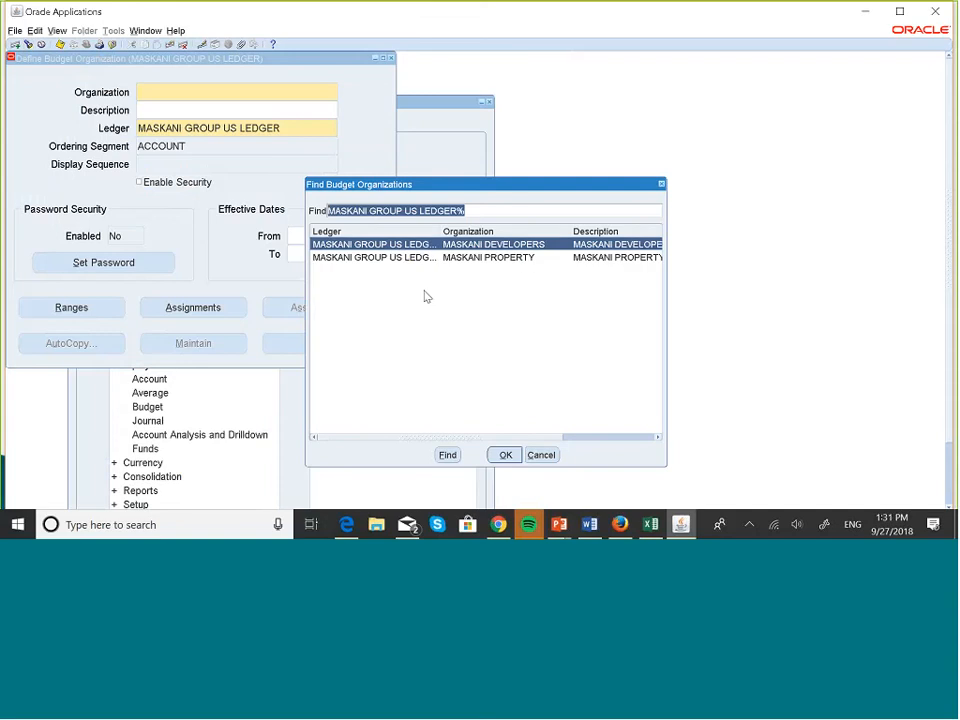
# Load MASKANI DEVELOPERS, browse its account assignments, then show its range 001.000000.000.00.000.000.000 to 001.999999.999.99.999.999.999.
pyautogui.click(517, 455)
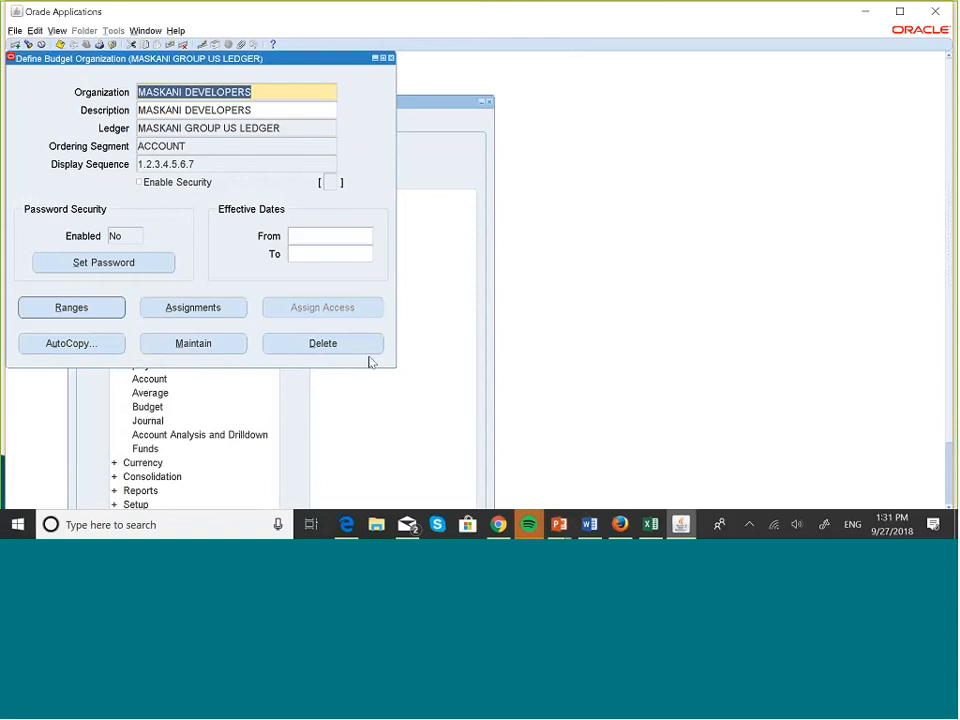
pyautogui.click(209, 311)
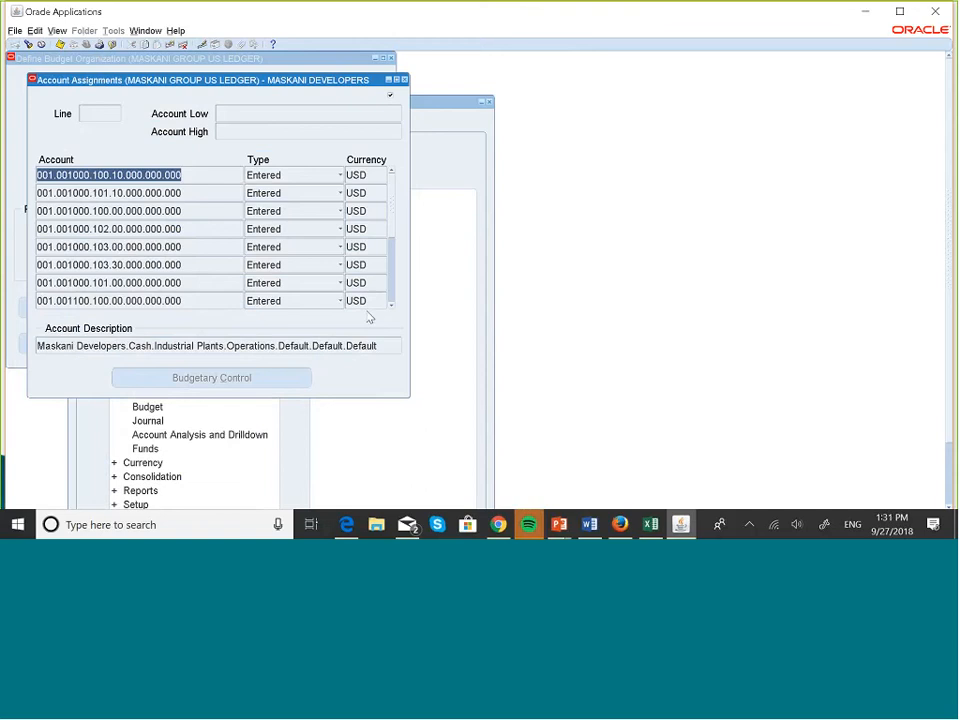
pyautogui.click(391, 304)
pyautogui.click(391, 308)
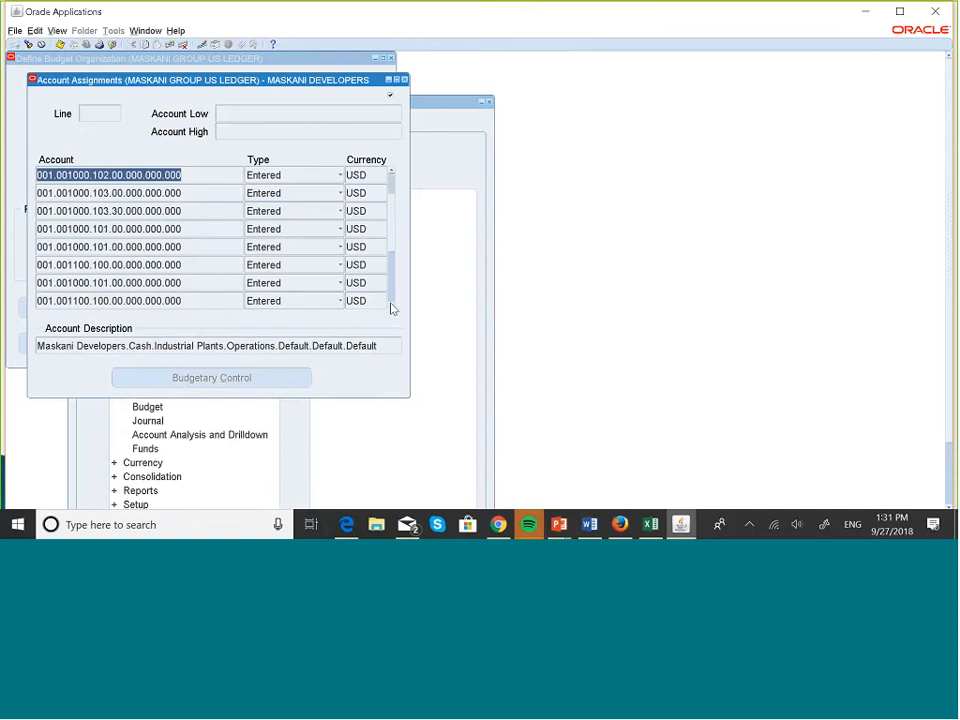
pyautogui.click(391, 308)
pyautogui.click(391, 308)
pyautogui.click(391, 308)
pyautogui.click(391, 308)
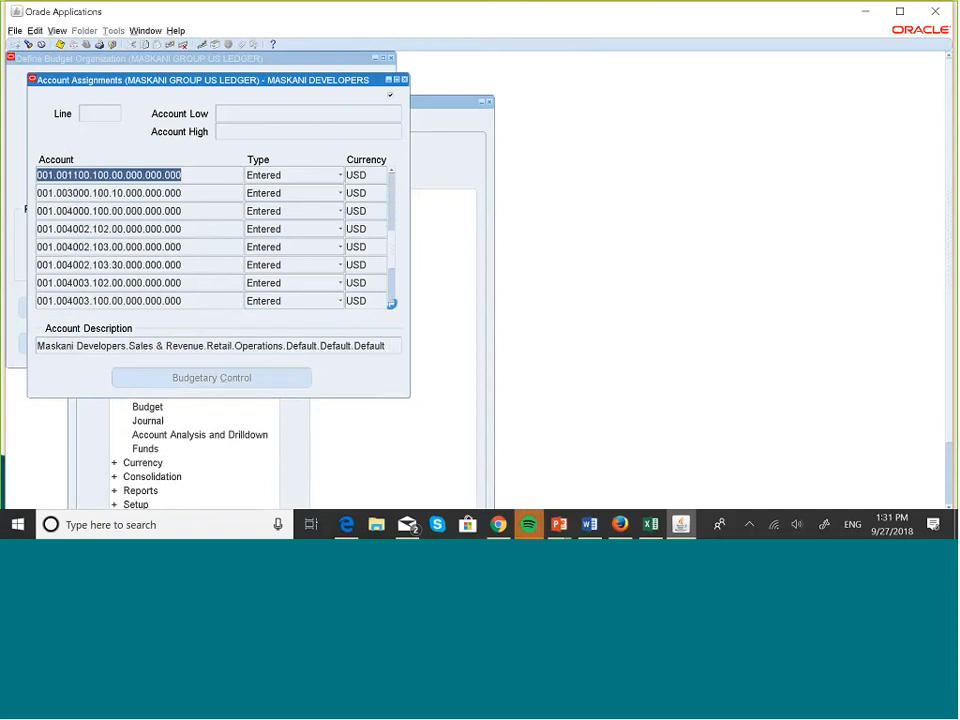
pyautogui.click(391, 308)
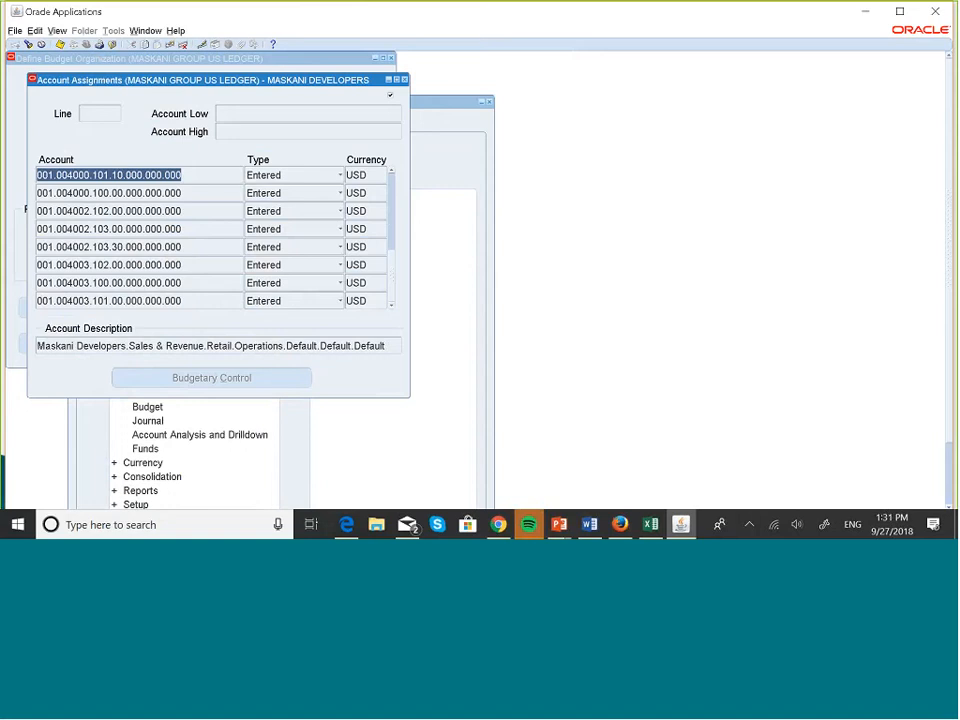
pyautogui.click(404, 80)
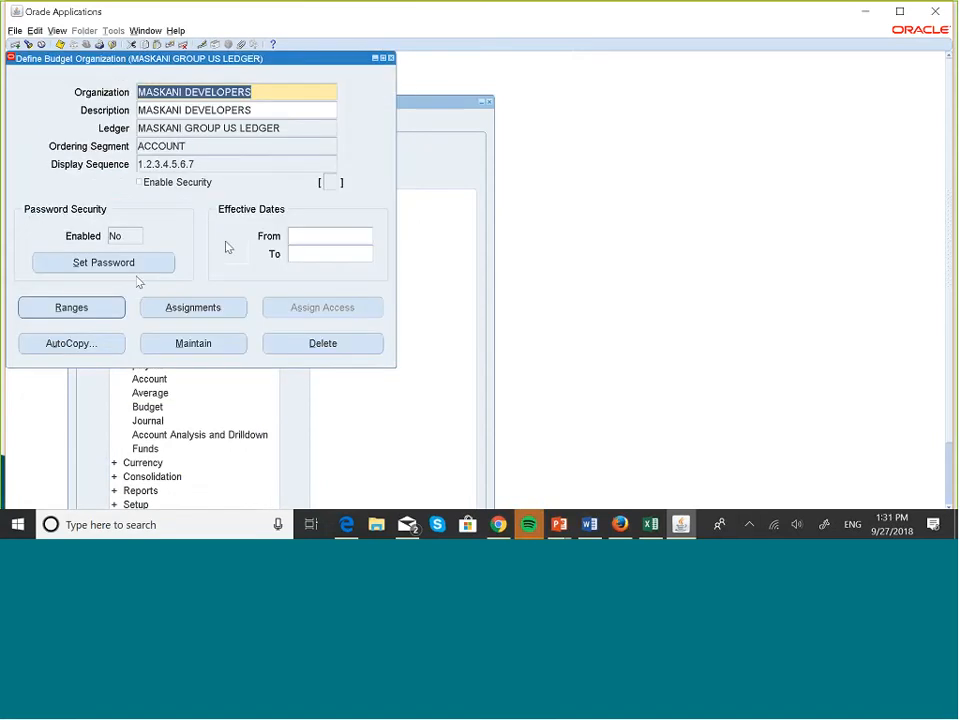
pyautogui.click(98, 312)
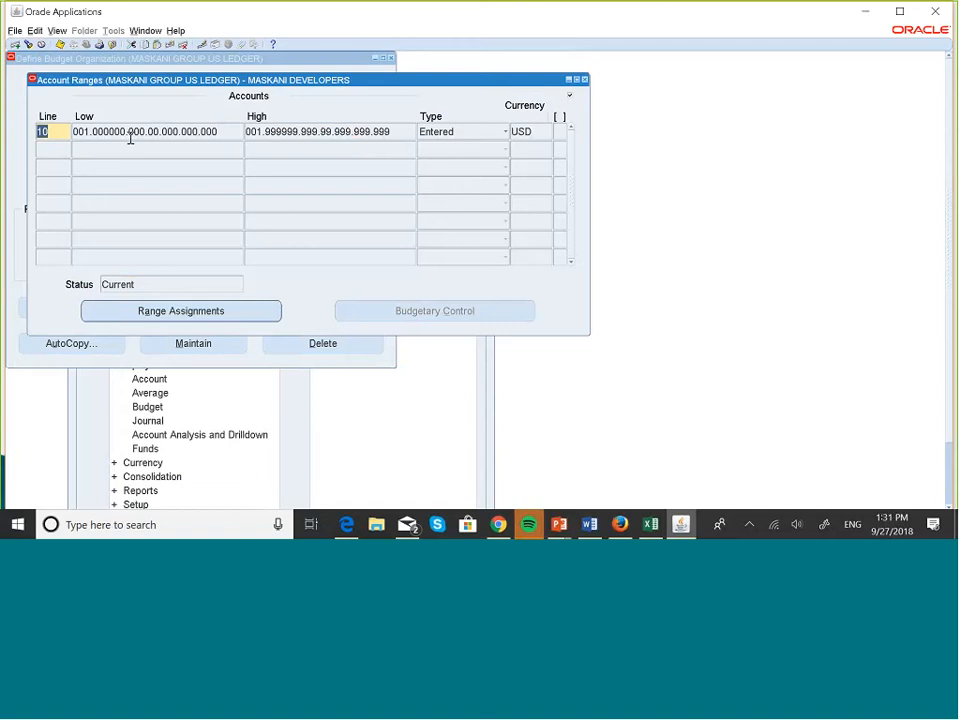
# Close the Account Ranges window to return to the MASKANI DEVELOPERS definition.
pyautogui.click(585, 79)
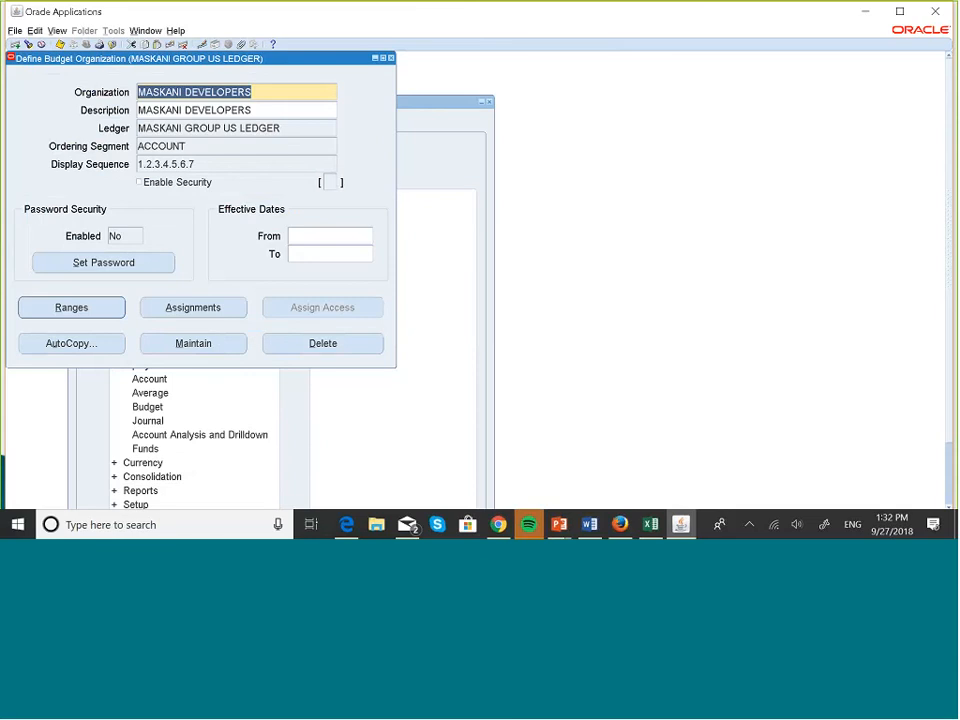
# Close Define Budget Organization and expand the Navigator's Setup branch.
pyautogui.click(391, 59)
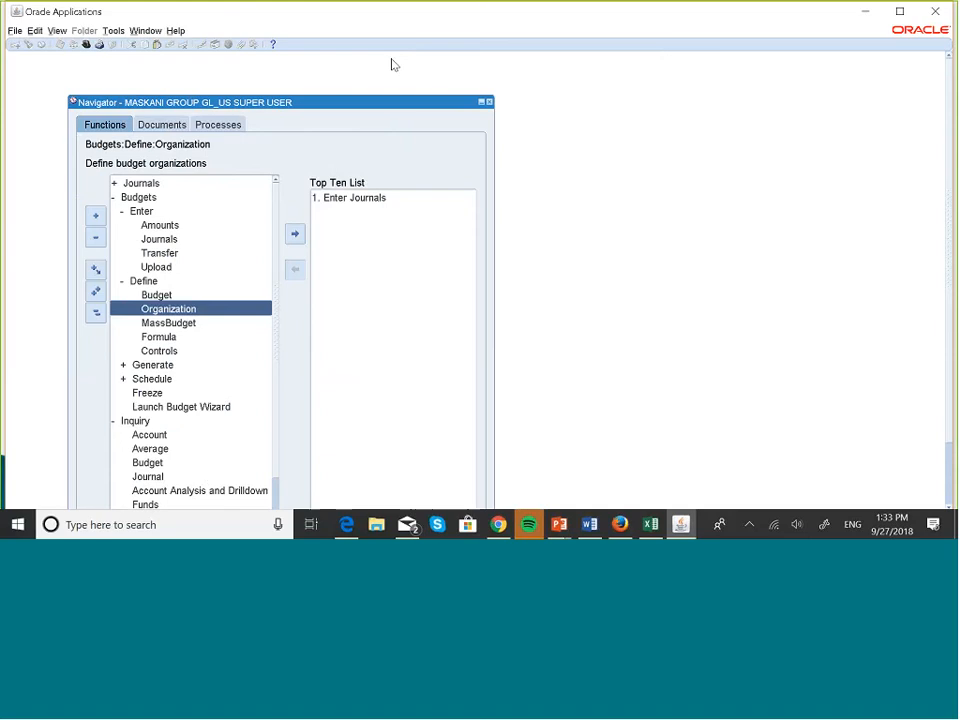
pyautogui.click(96, 313)
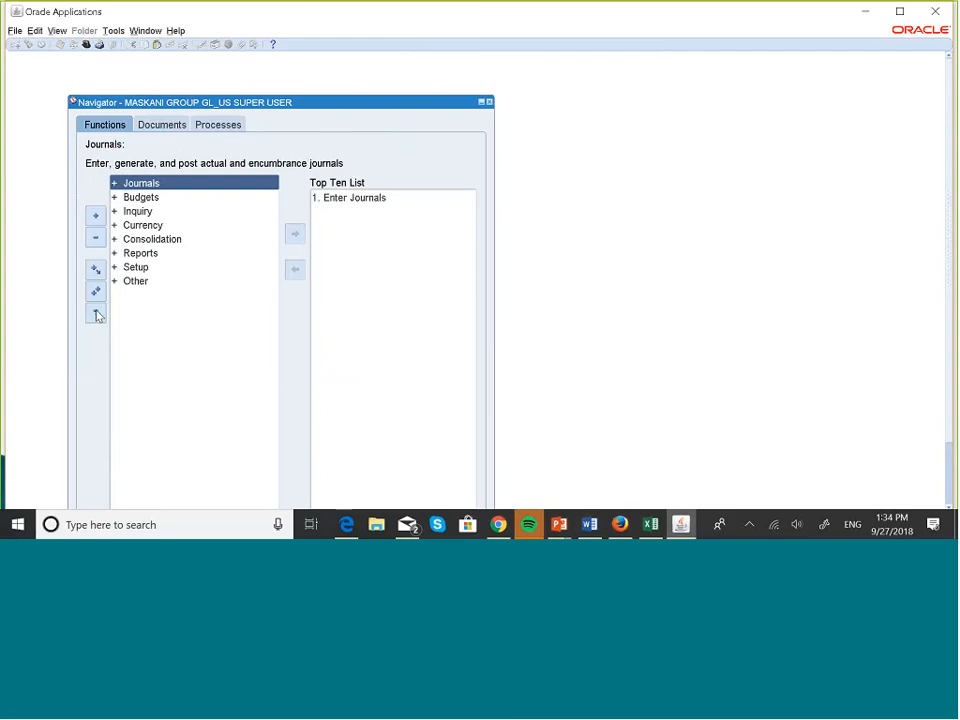
pyautogui.click(145, 267)
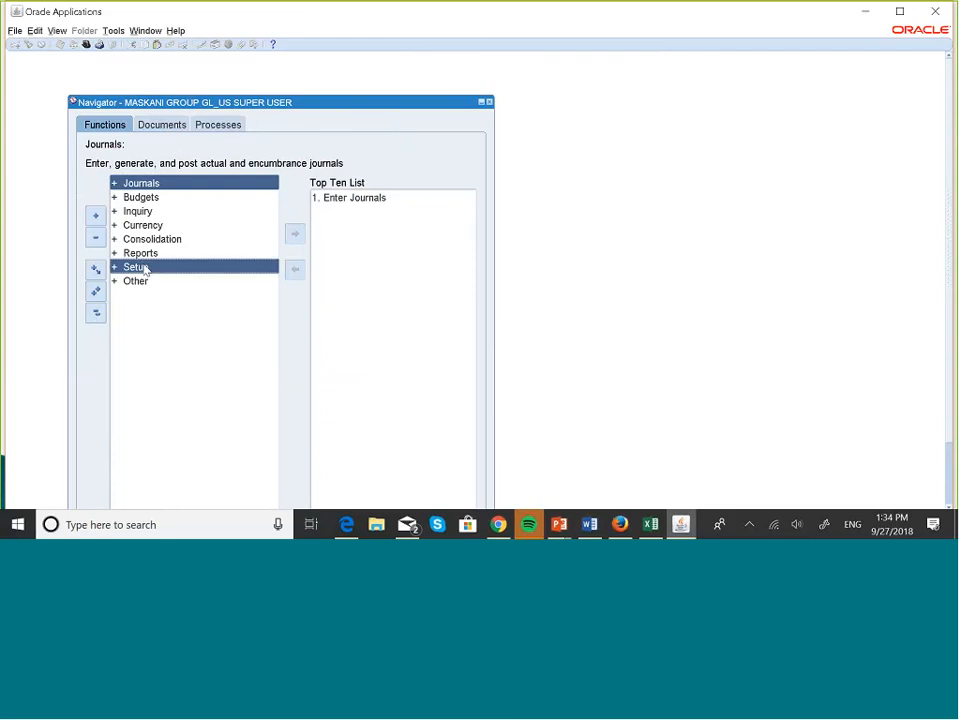
pyautogui.doubleClick(145, 267)
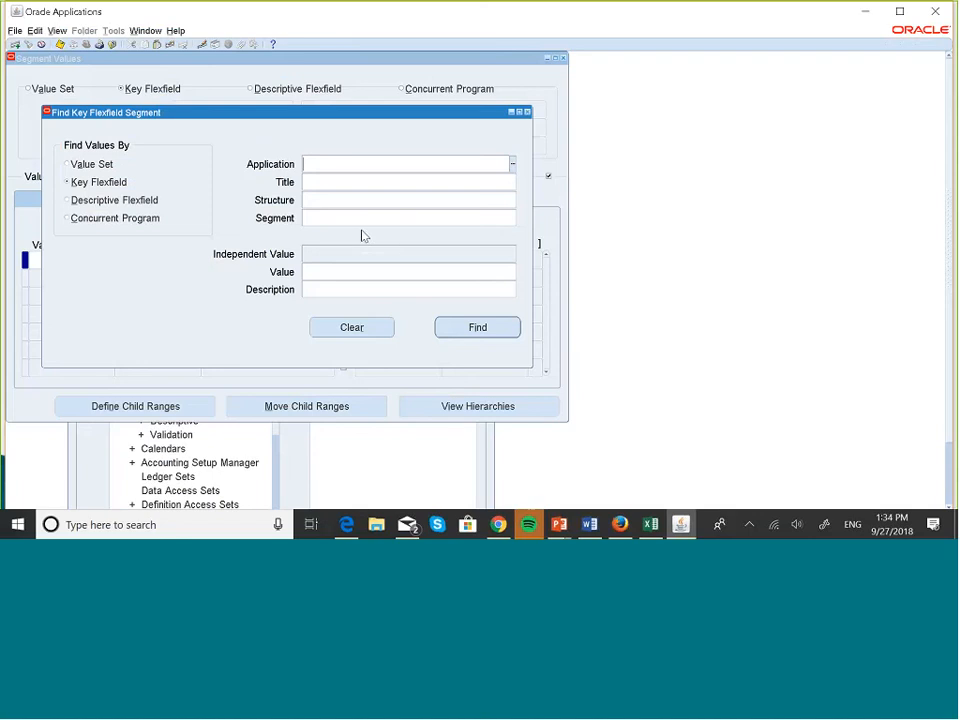
# Find the segment values of the MASKANI GROUP ACCOUNT value set.
pyautogui.click(67, 164)
pyautogui.write('mas')
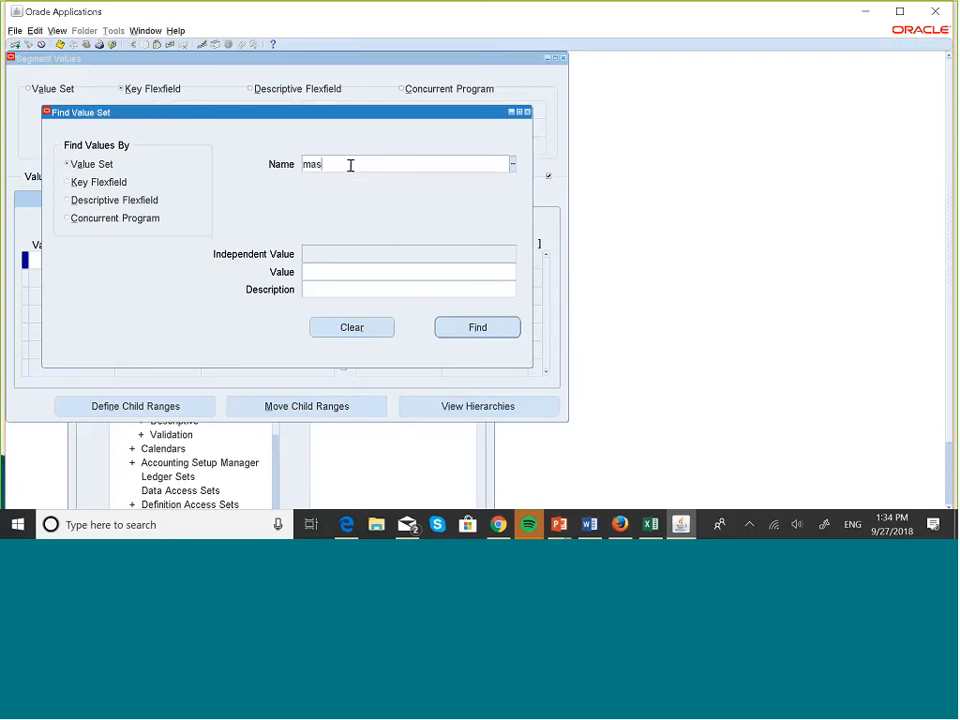
pyautogui.write('kani')
pyautogui.press('Tab')
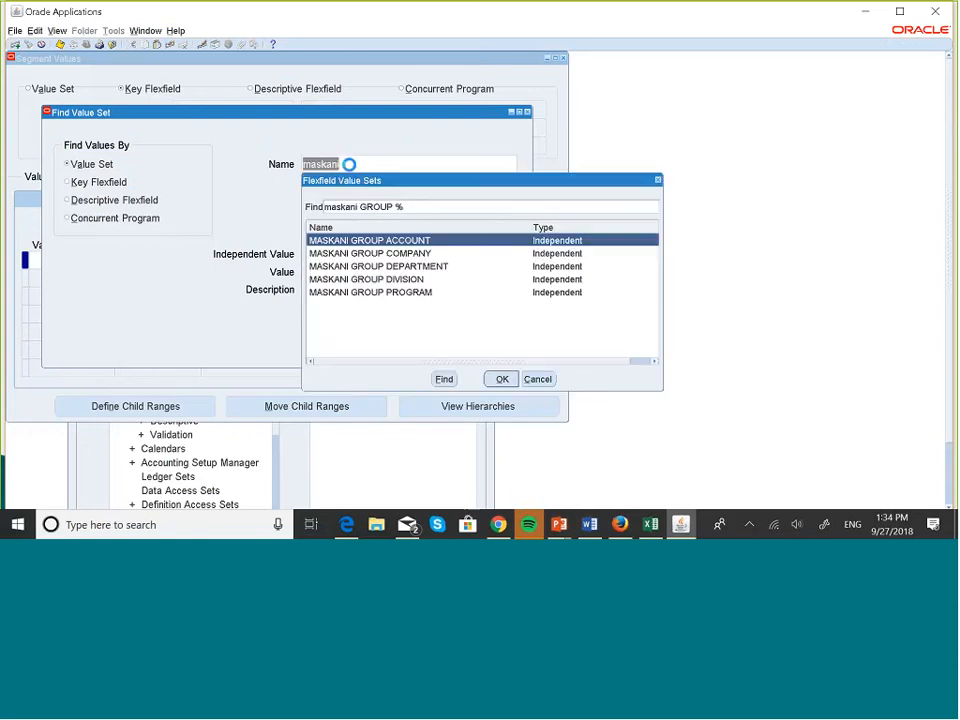
pyautogui.click(503, 380)
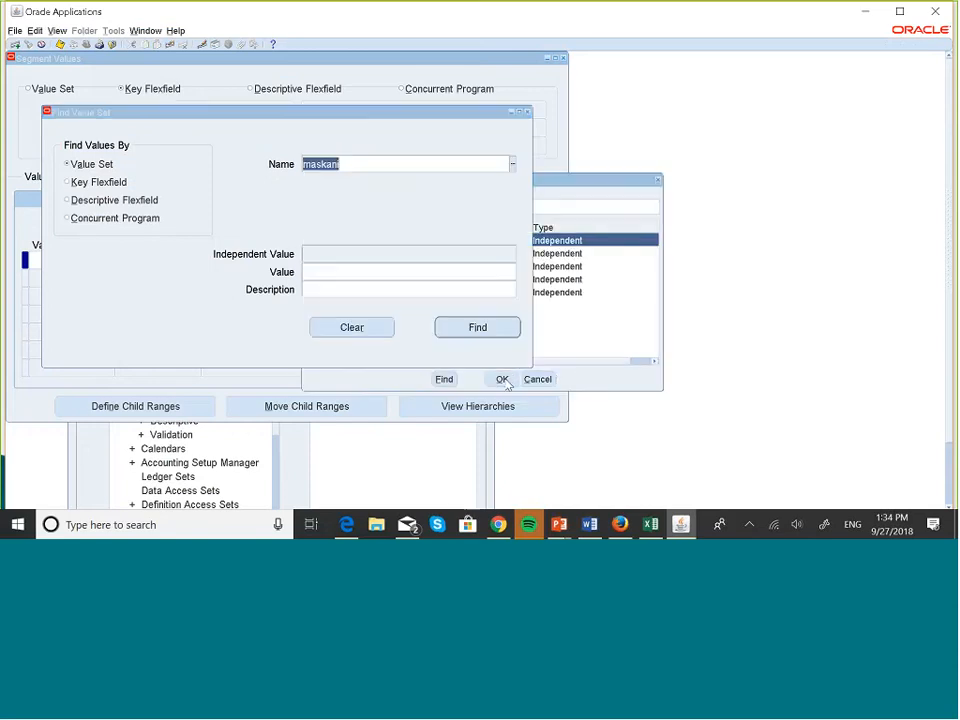
pyautogui.click(487, 331)
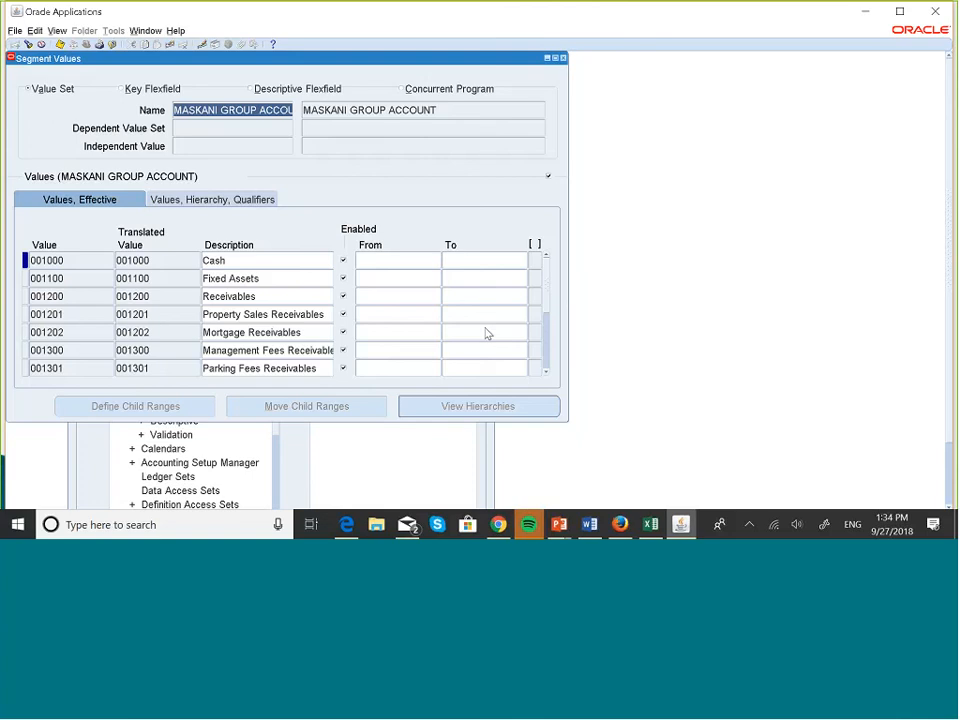
# Scroll to value 005000 Expense and insert a new blank row after it.
pyautogui.click(548, 374)
pyautogui.click(548, 374)
pyautogui.click(548, 374)
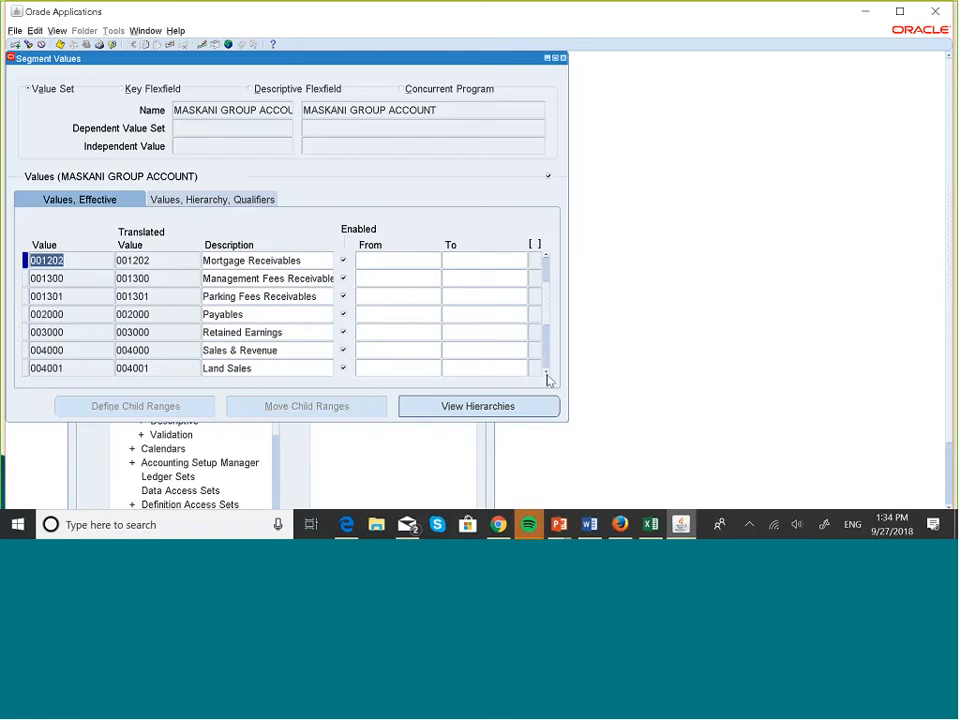
pyautogui.click(548, 376)
pyautogui.click(548, 376)
pyautogui.click(548, 376)
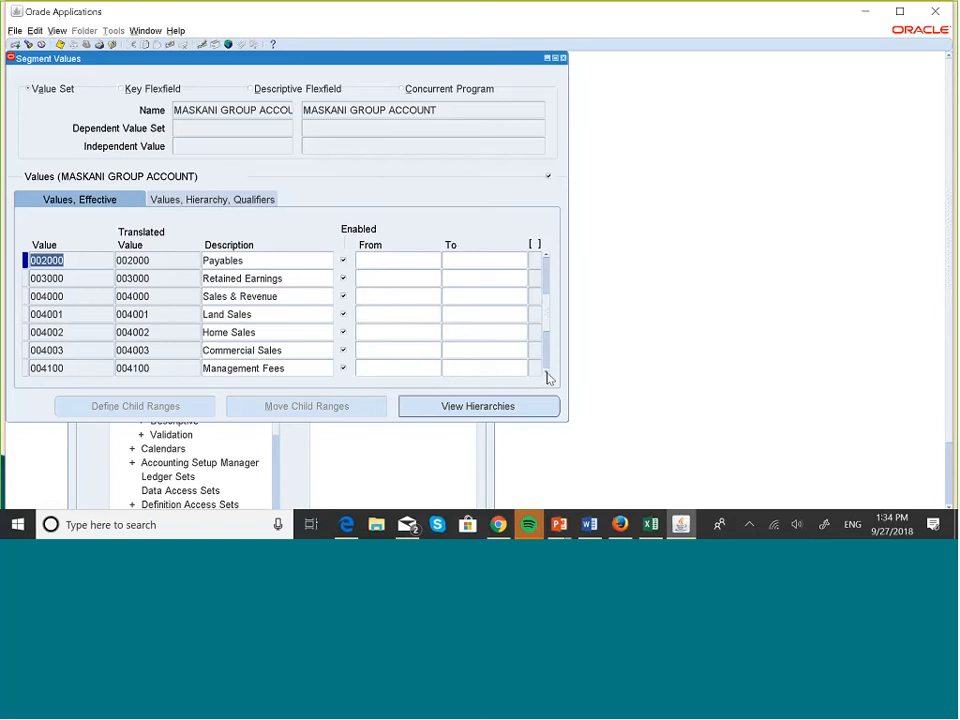
pyautogui.click(548, 376)
pyautogui.click(548, 376)
pyautogui.click(548, 376)
pyautogui.click(548, 376)
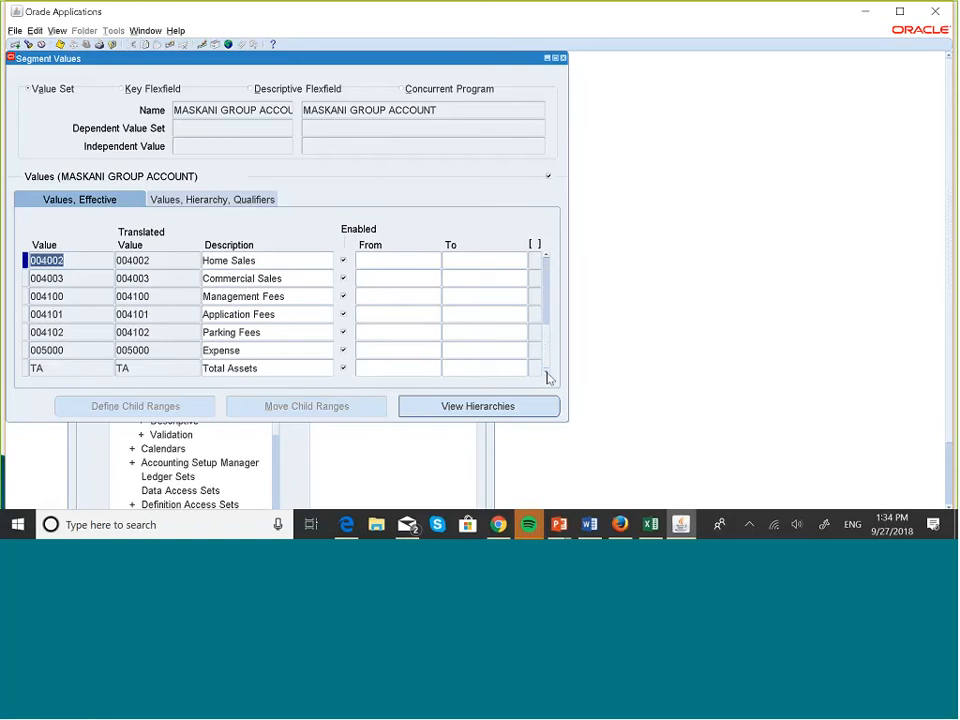
pyautogui.click(279, 347)
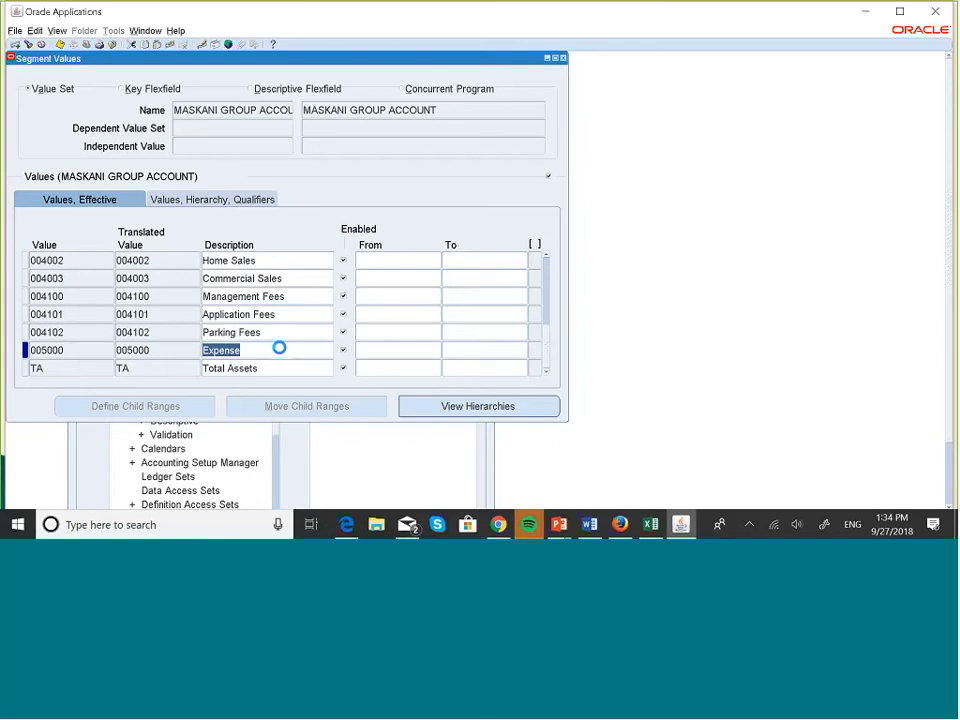
pyautogui.click(15, 44)
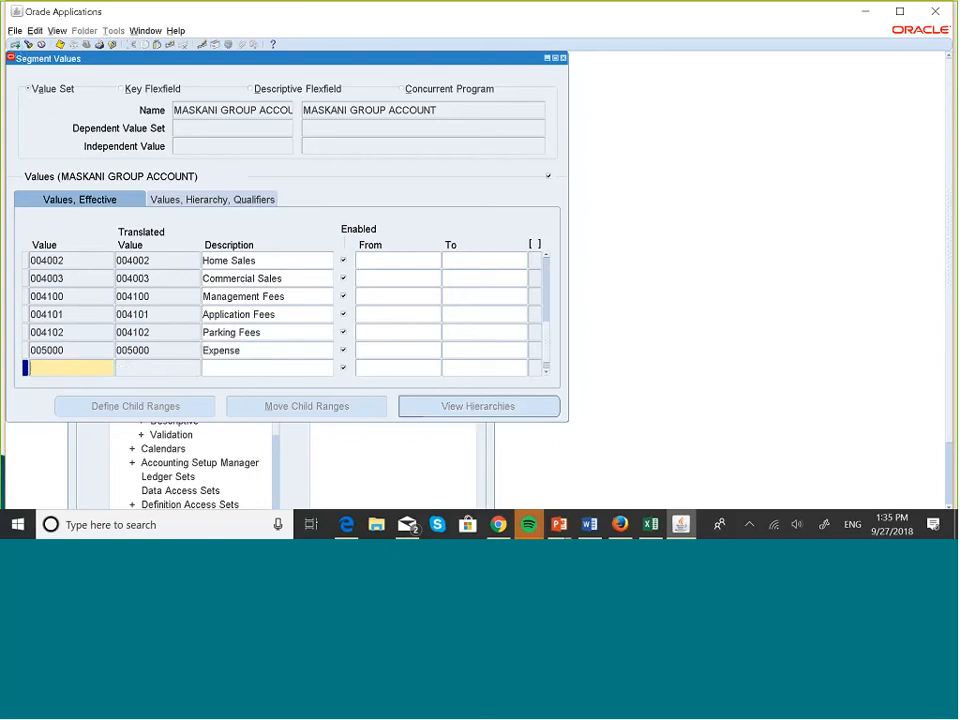
# Add value 005001 with description 'Property Maintenace' and dismiss the save error.
pyautogui.click(345, 30)
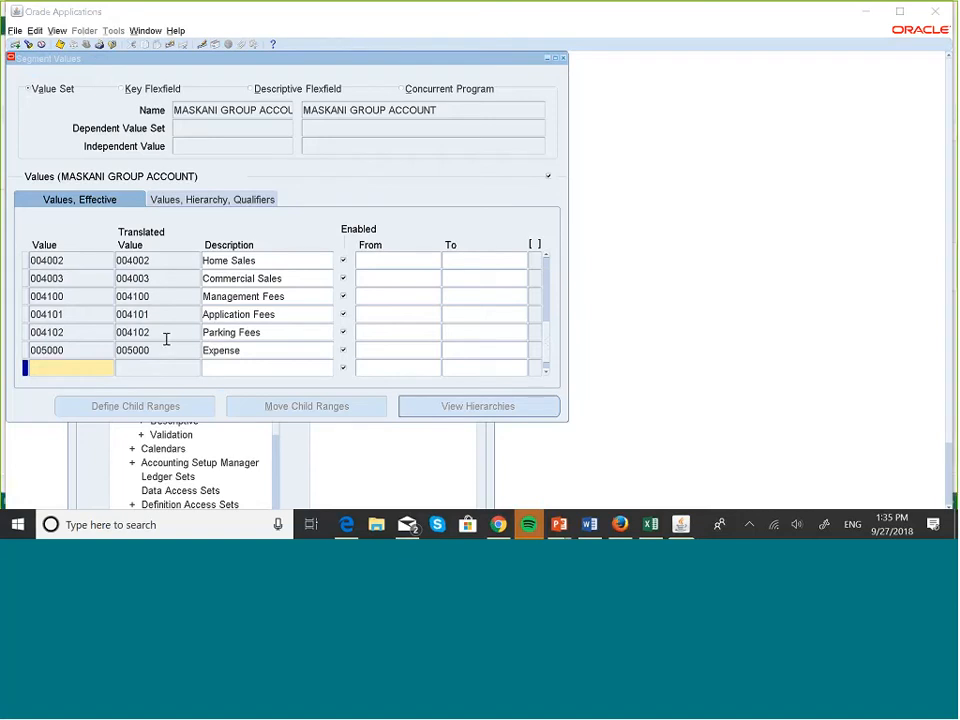
pyautogui.click(98, 364)
pyautogui.write('005')
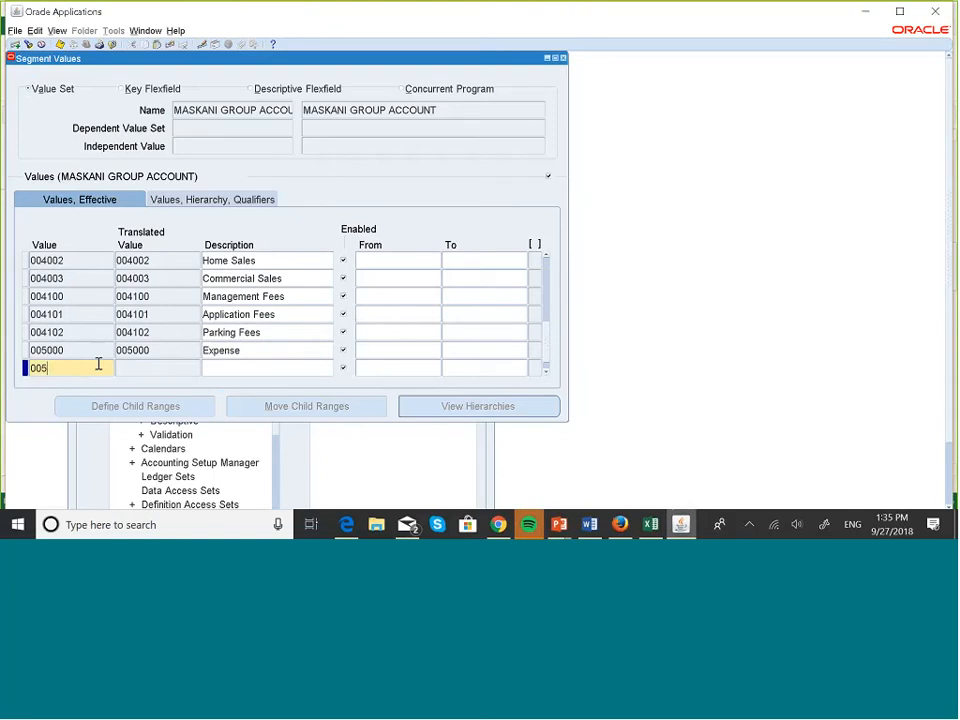
pyautogui.write('001')
pyautogui.click(138, 364)
pyautogui.click(255, 361)
pyautogui.press('capslock')
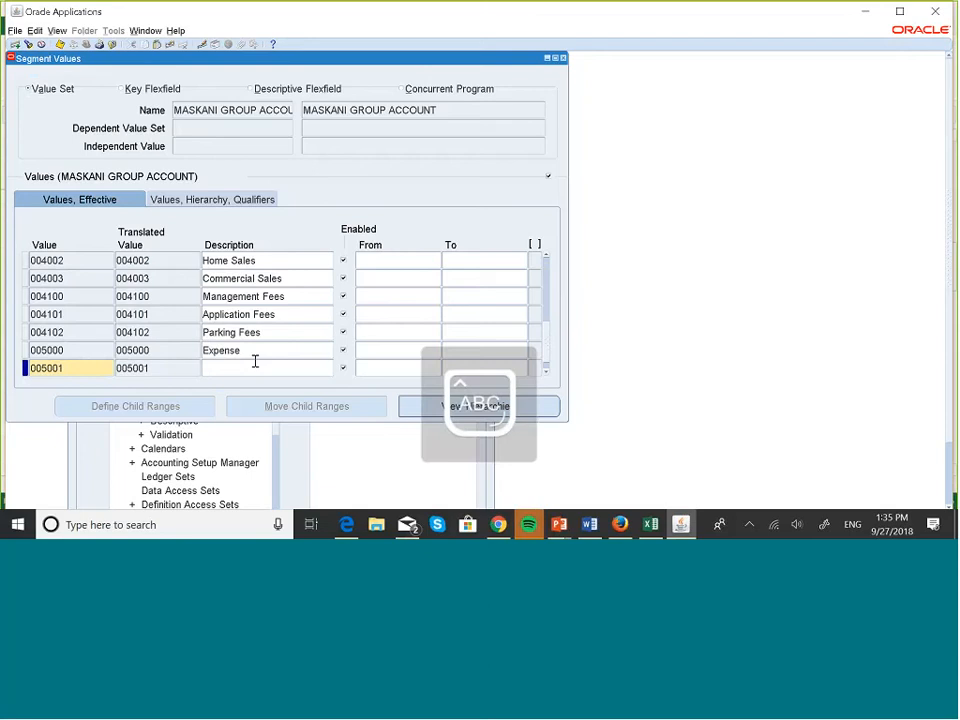
pyautogui.write('Property Maintena')
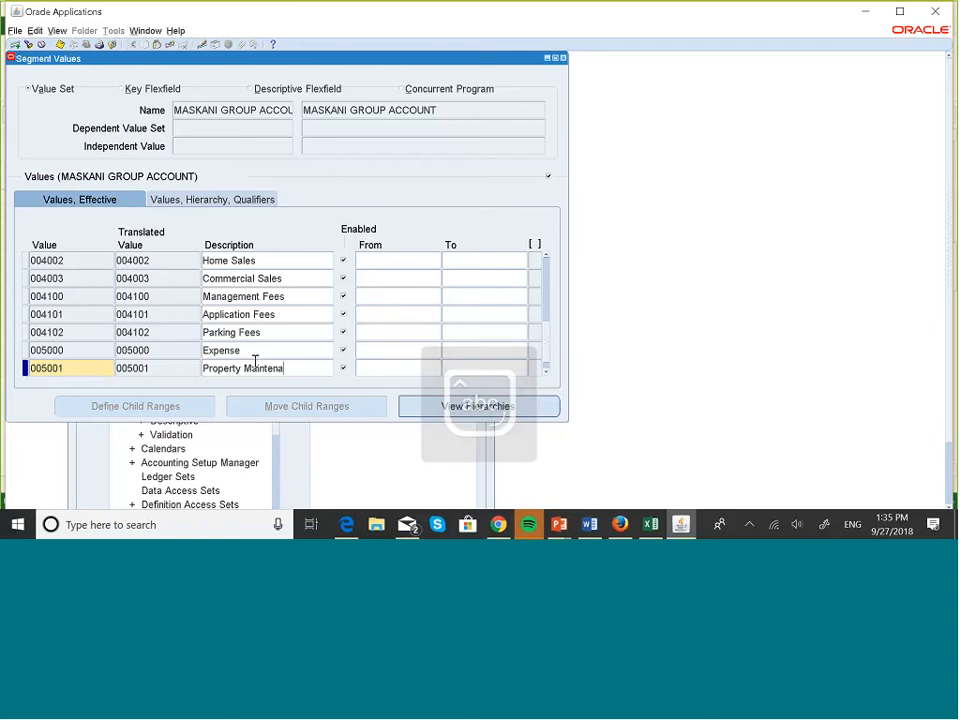
pyautogui.write('ce')
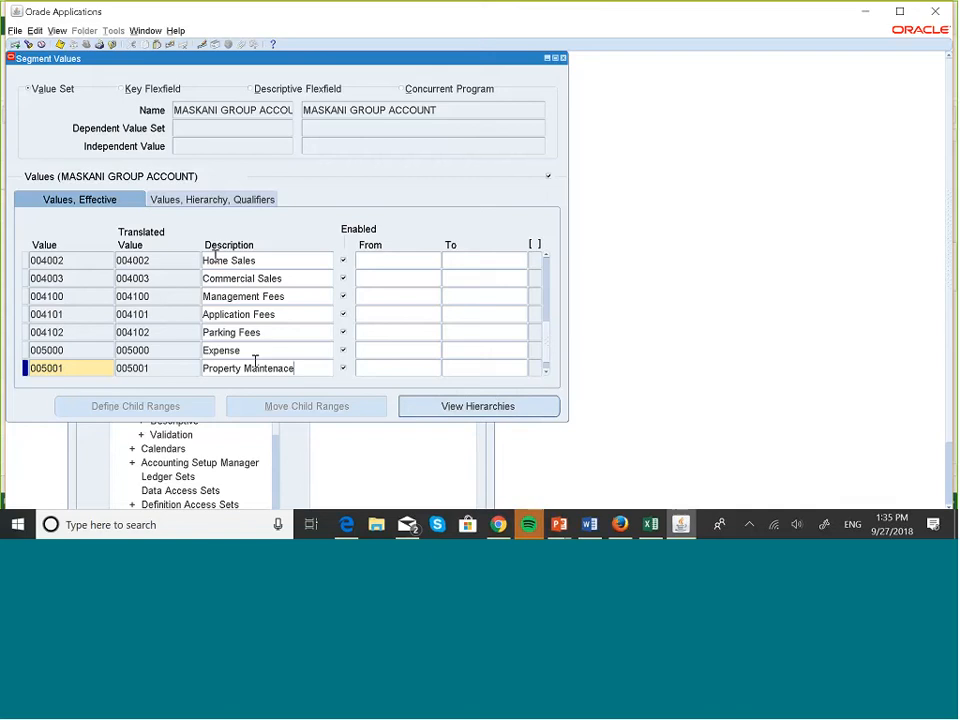
pyautogui.click(61, 45)
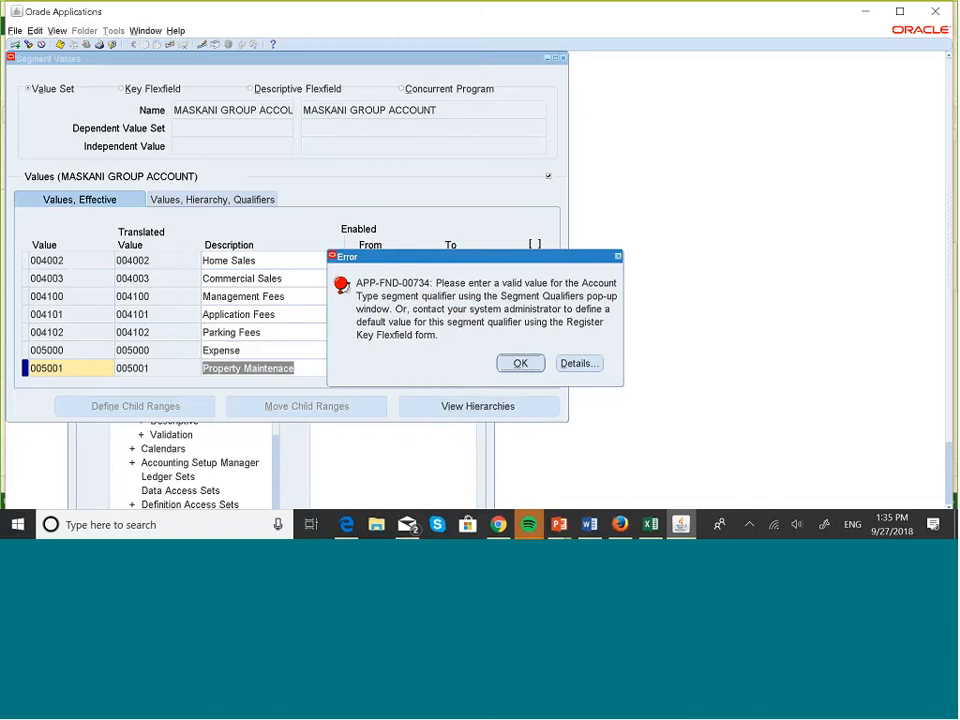
pyautogui.click(536, 367)
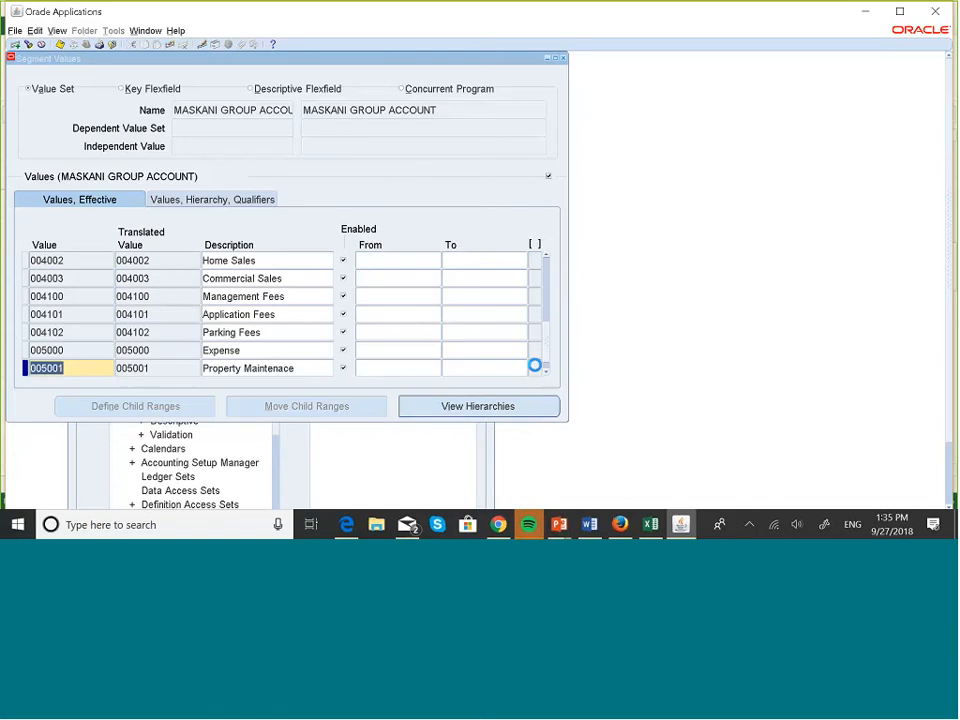
# Set 005001's qualifiers: Allow Budgeting Yes, Allow Posting Yes, Account Type Expense.
pyautogui.click(207, 200)
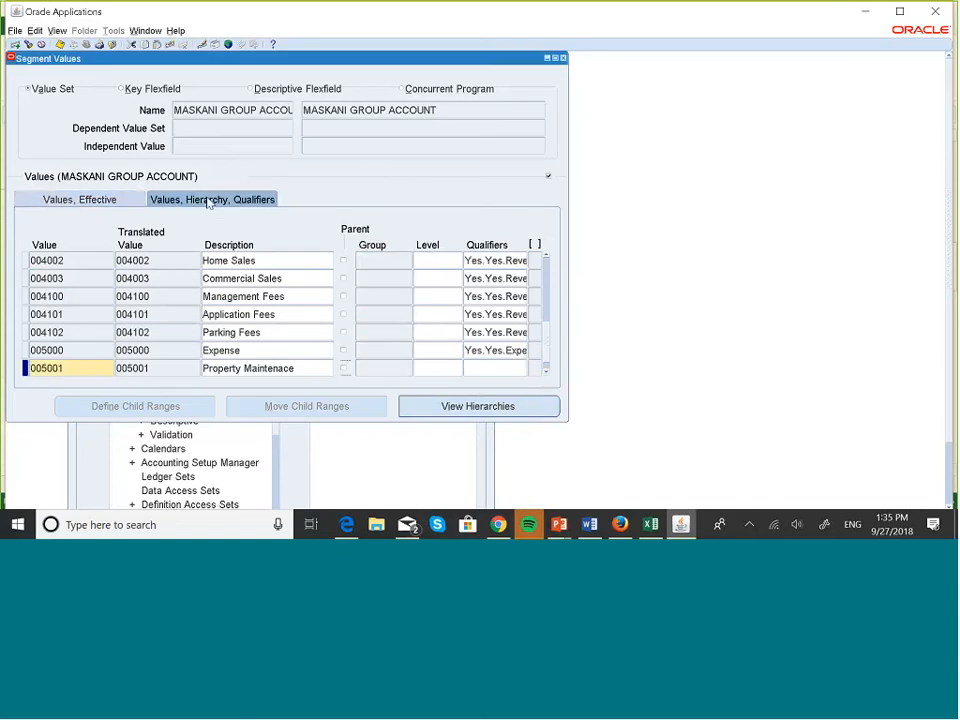
pyautogui.click(487, 367)
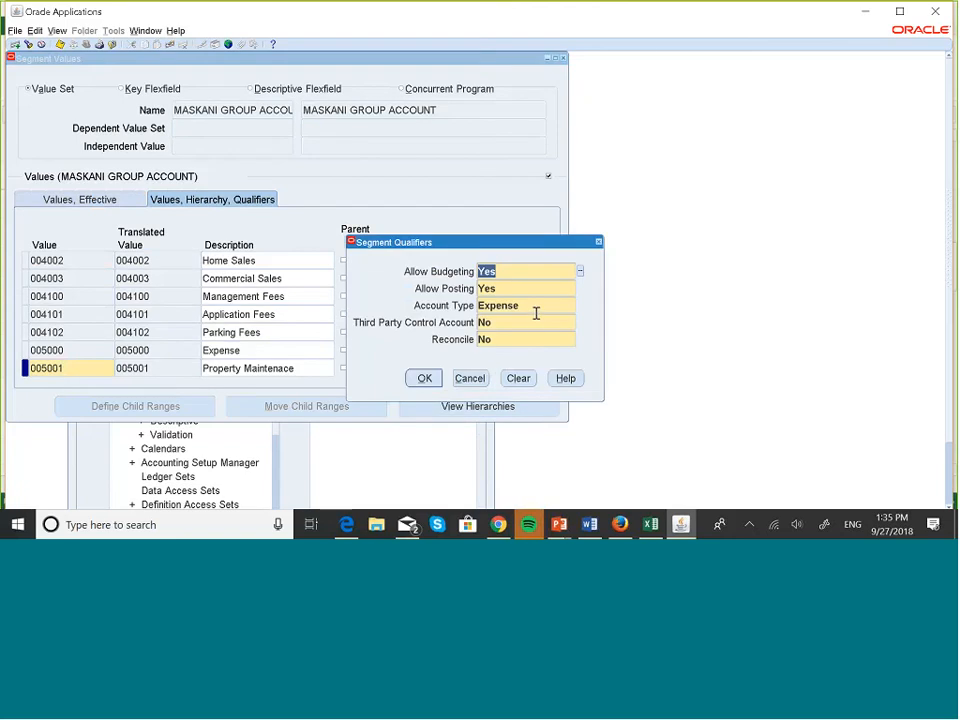
pyautogui.click(528, 305)
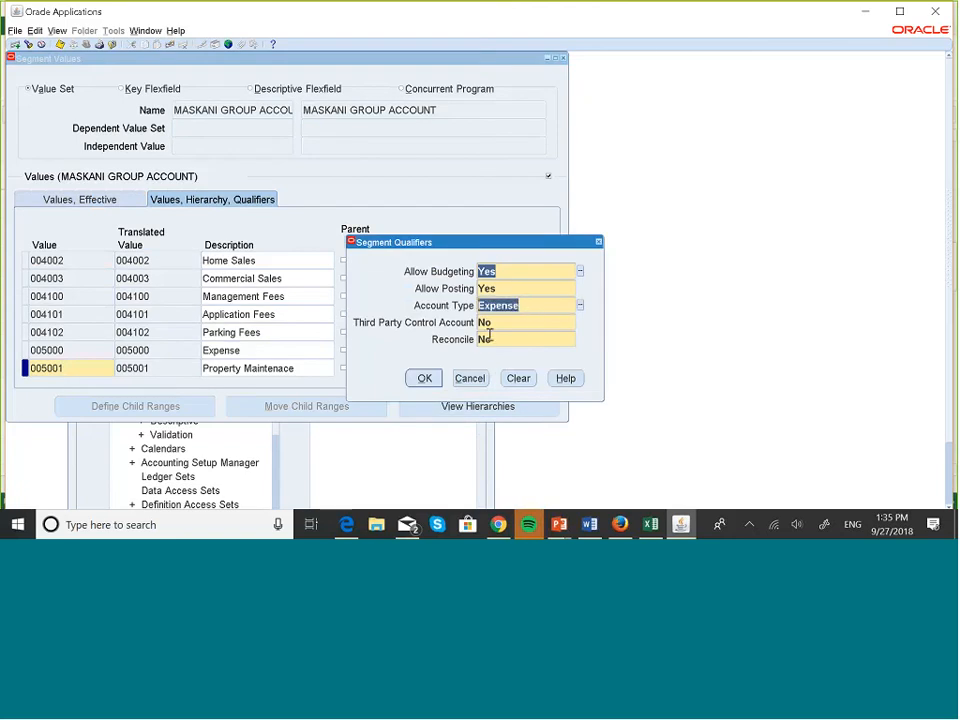
pyautogui.click(424, 378)
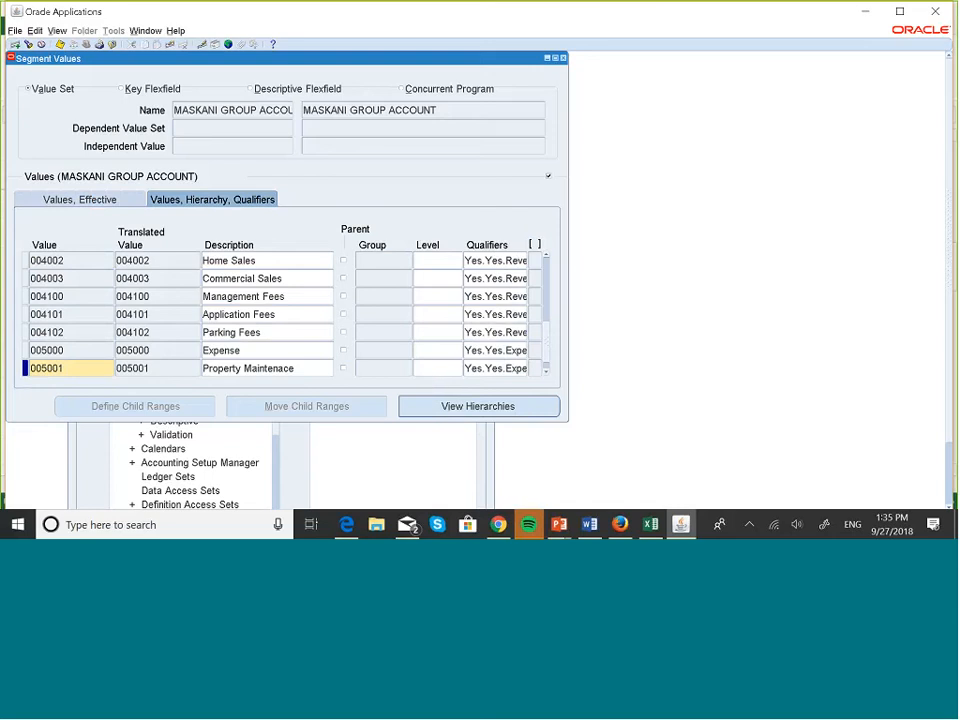
# Save value 005001 with its qualifiers and acknowledge the hierarchy compile request notice.
pyautogui.click(61, 44)
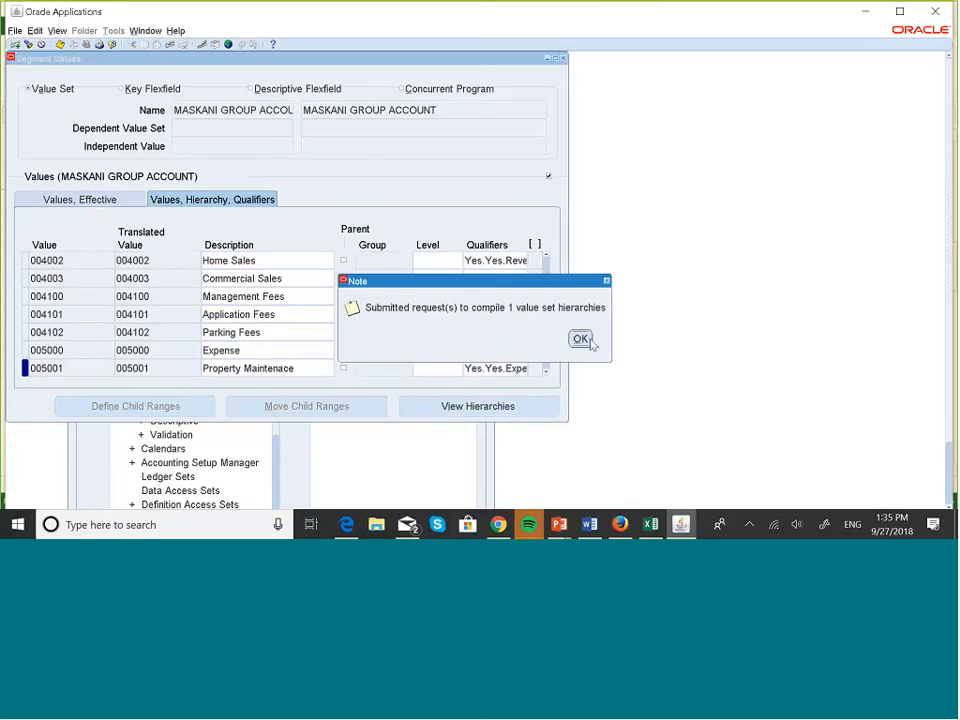
pyautogui.click(580, 338)
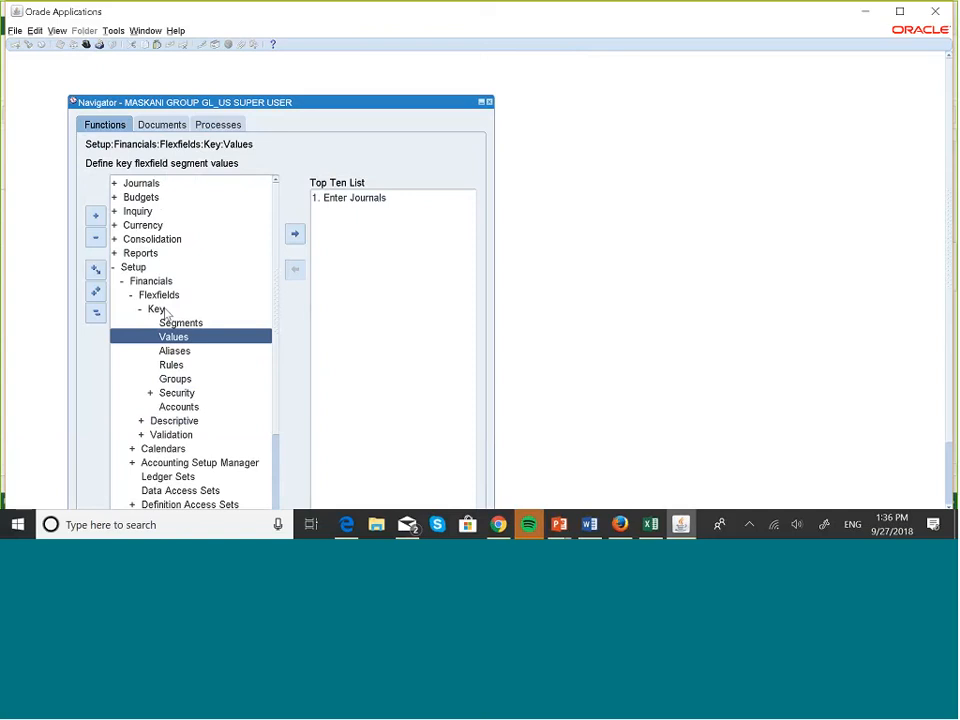
pyautogui.click(352, 197)
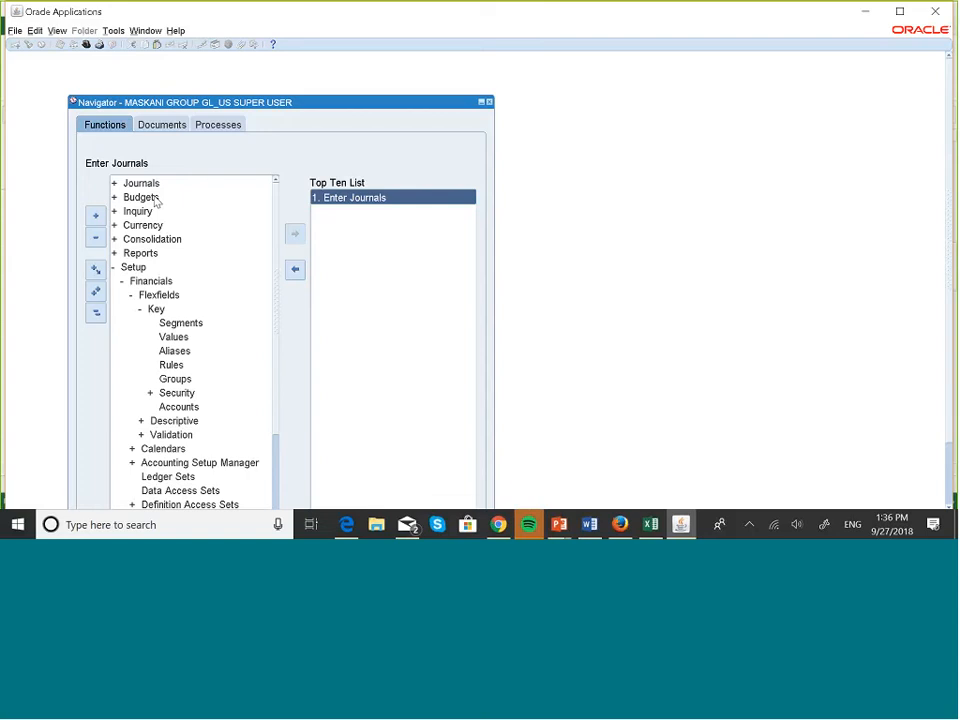
# Create a new journal named 'Budget Test'.
pyautogui.doubleClick(344, 199)
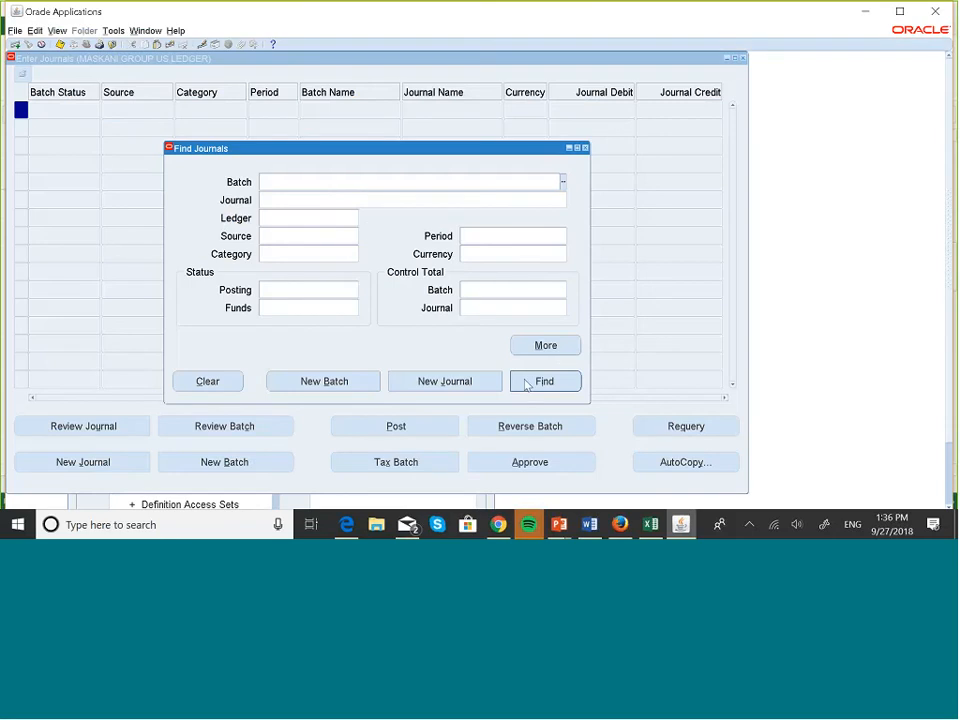
pyautogui.click(459, 386)
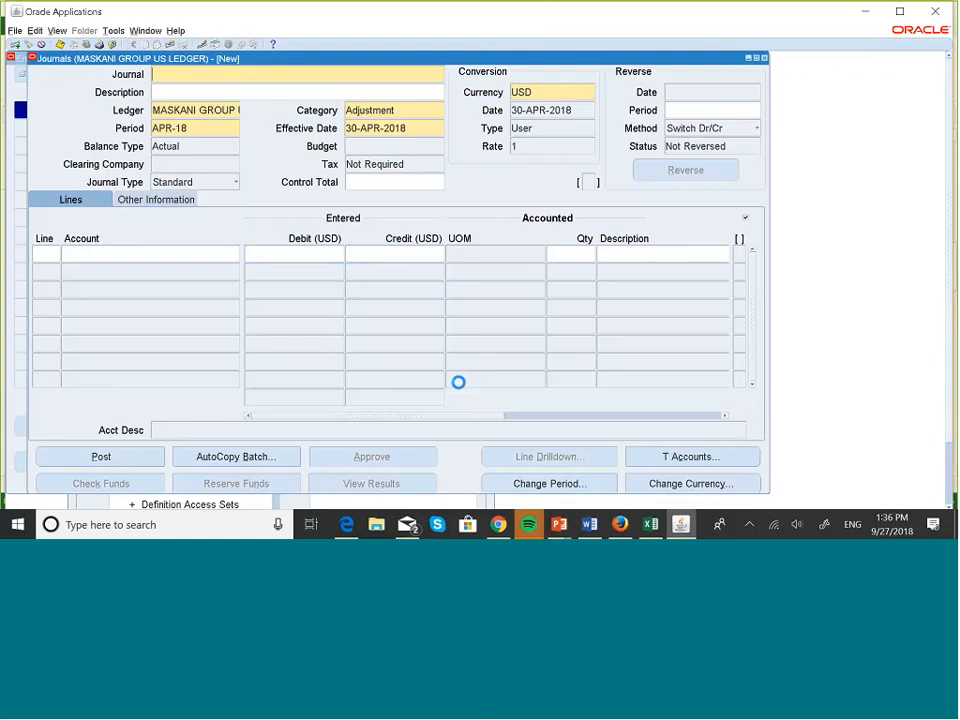
pyautogui.press('capslock')
pyautogui.write('B')
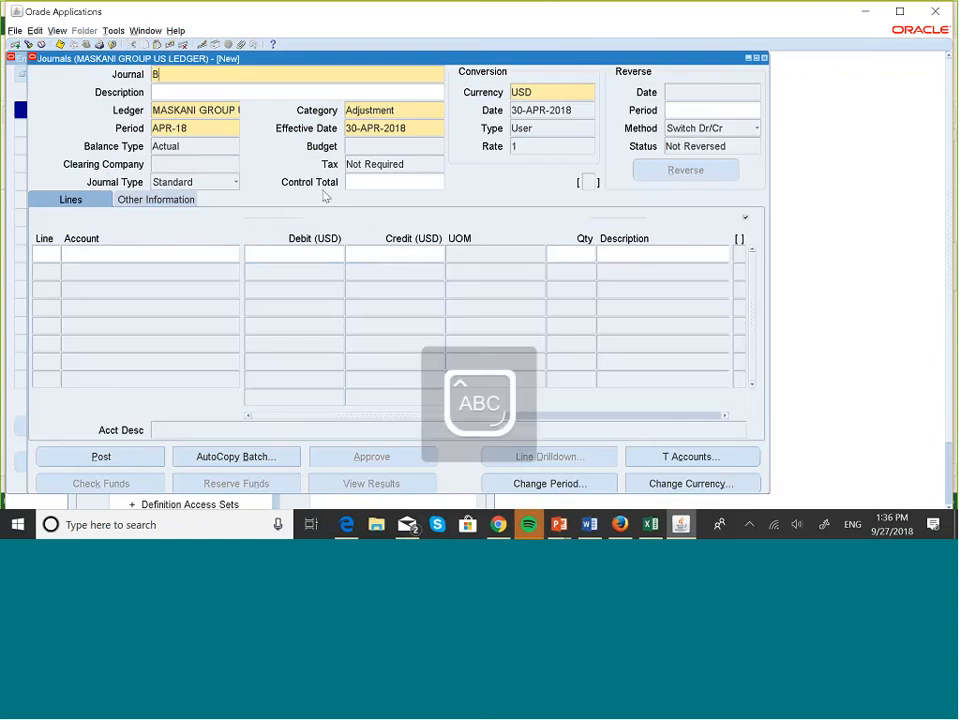
pyautogui.write('udge')
pyautogui.press('capslock')
pyautogui.write('t Test')
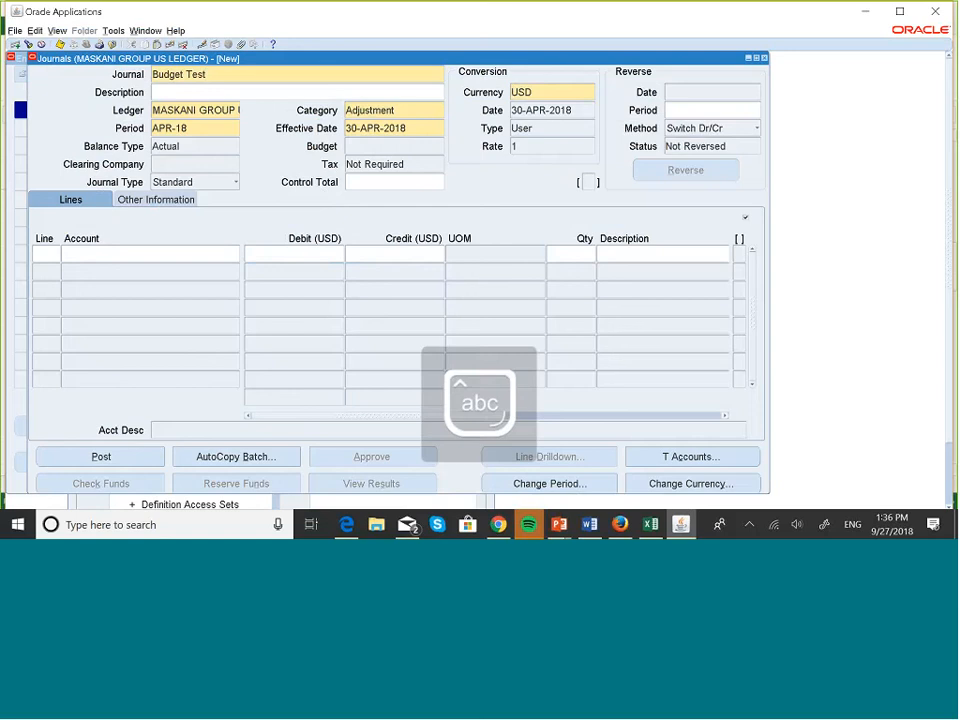
# Add line 10 and set its account's company segment to 001 Maskani Developers.
pyautogui.click(53, 256)
pyautogui.write('10')
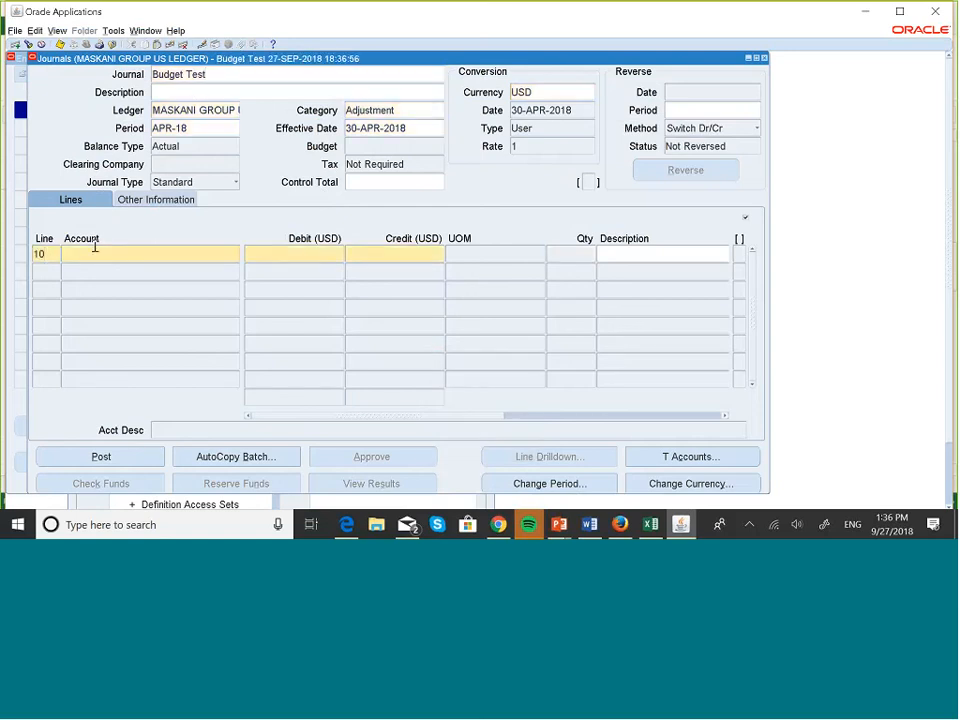
pyautogui.click(237, 254)
pyautogui.write('011')
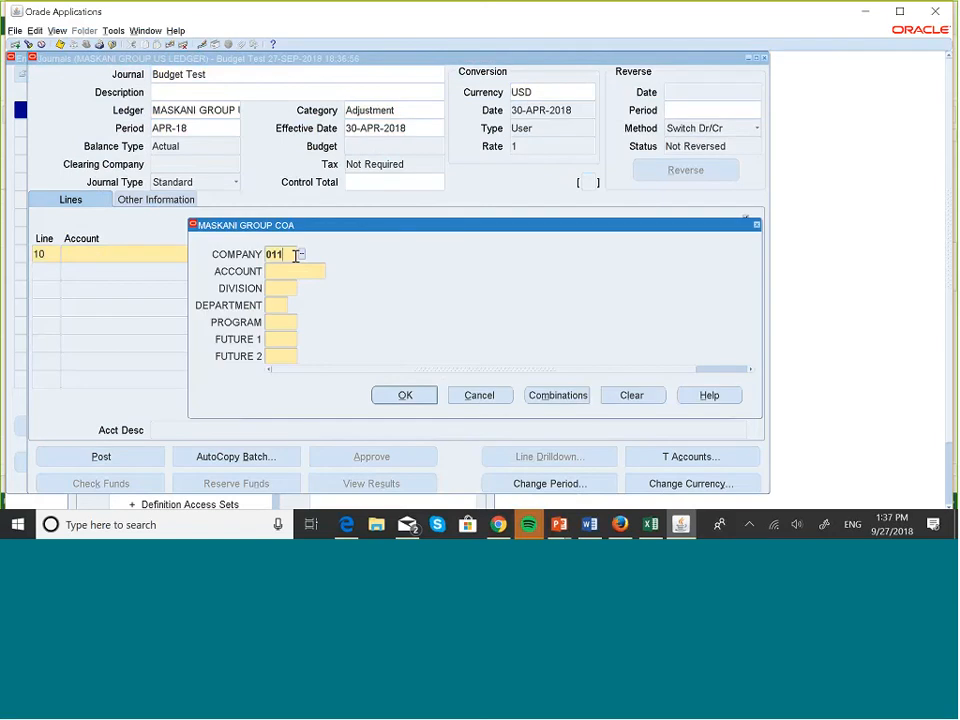
pyautogui.click(301, 255)
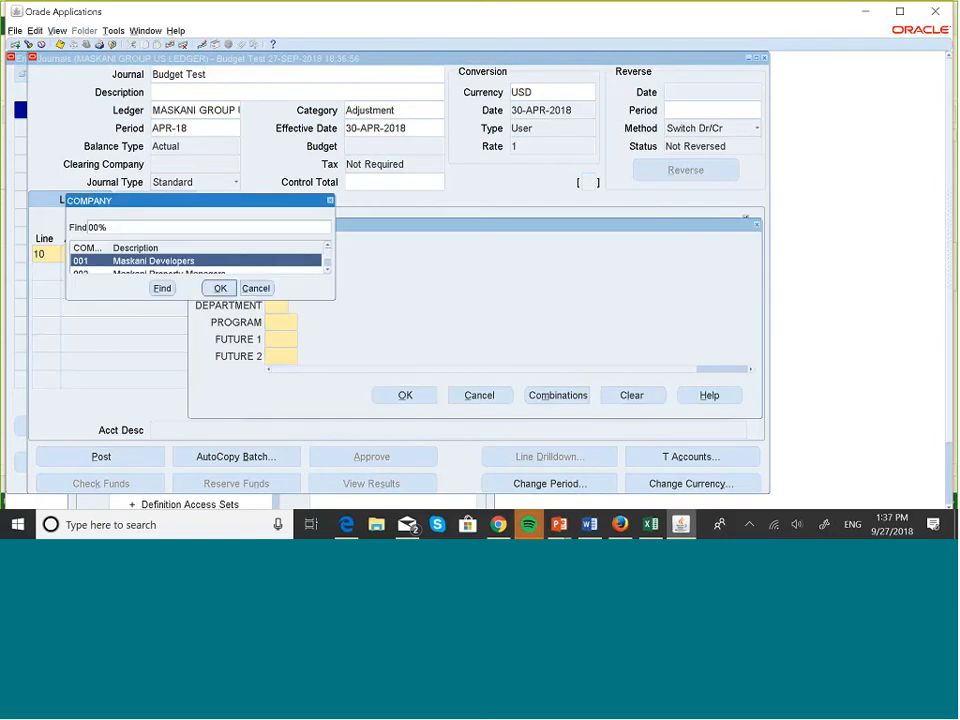
pyautogui.click(220, 288)
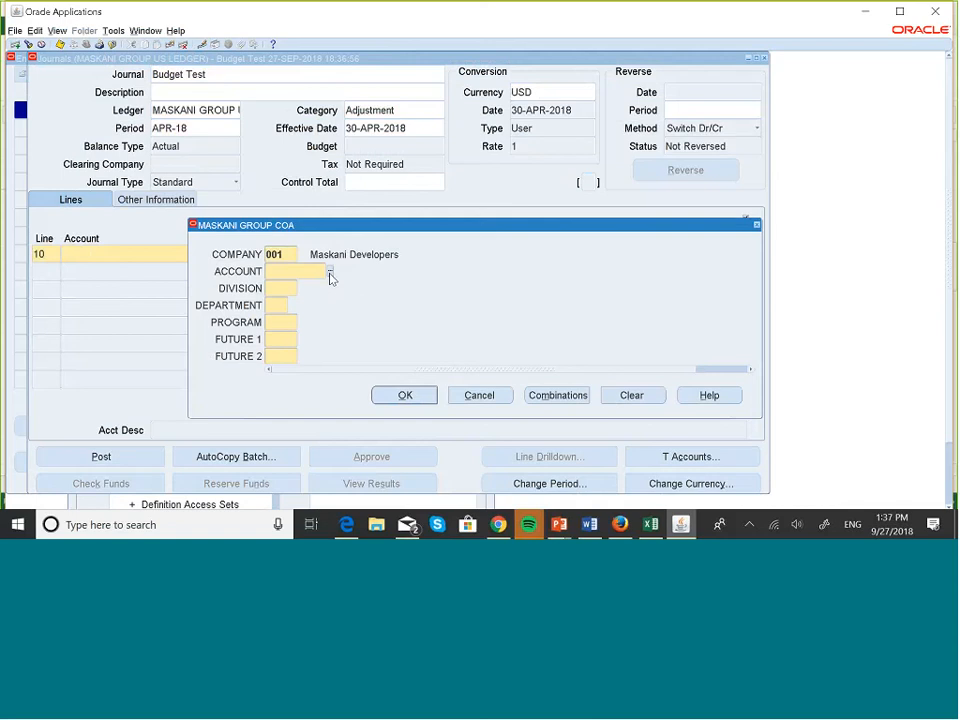
# Charge line 10 to account 001.005001.100.00.000.000.000 (Property Maintenance, Industrial Plants).
pyautogui.click(330, 273)
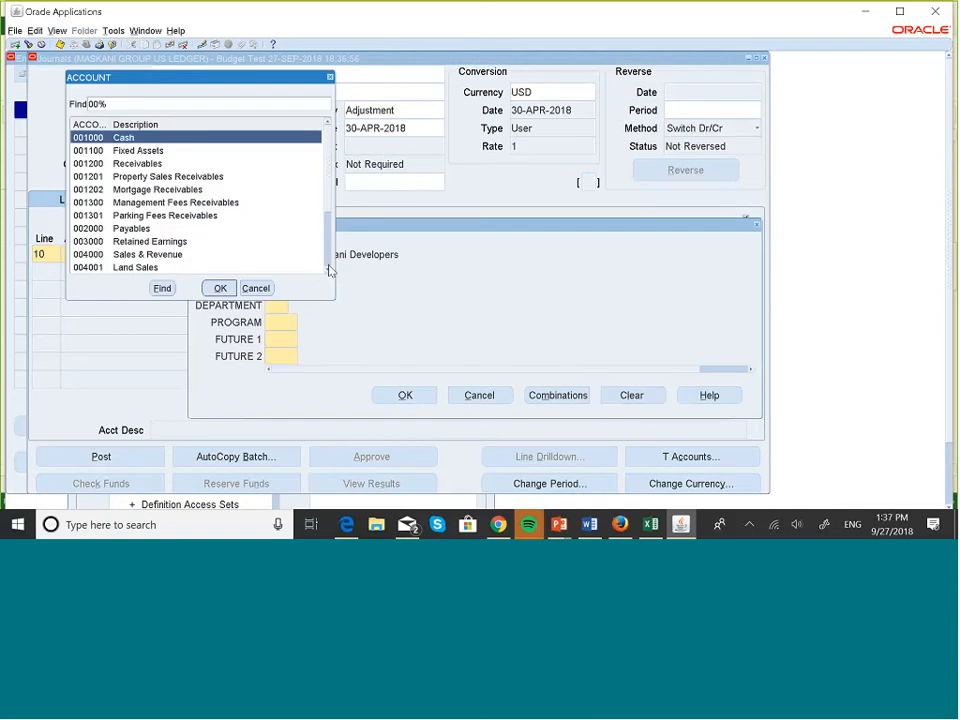
pyautogui.scroll(-3, 330, 265)
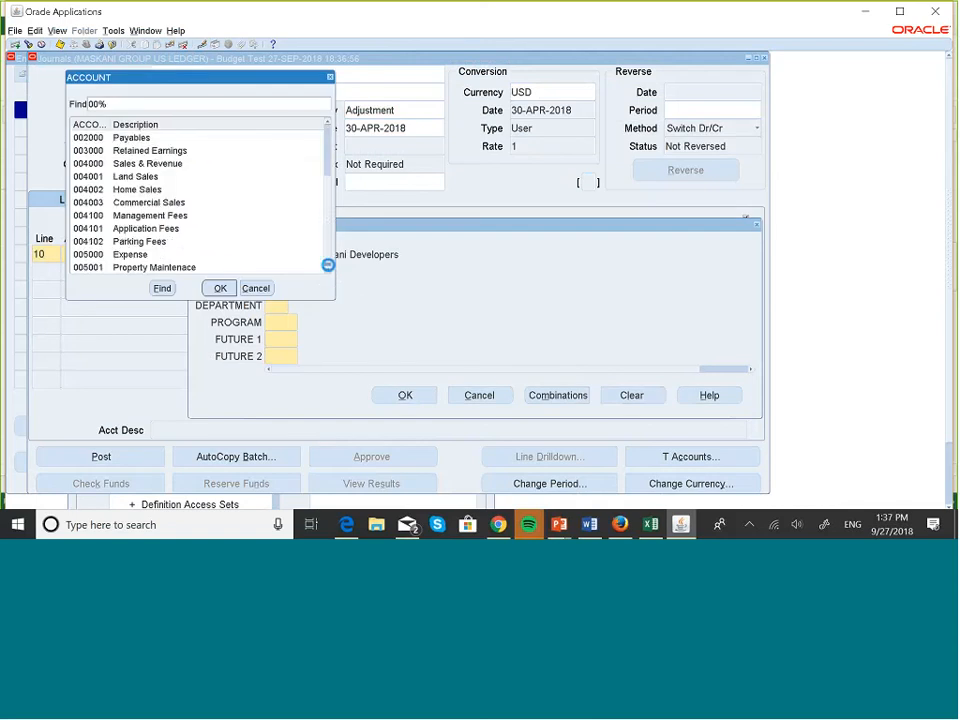
pyautogui.click(195, 268)
pyautogui.click(220, 288)
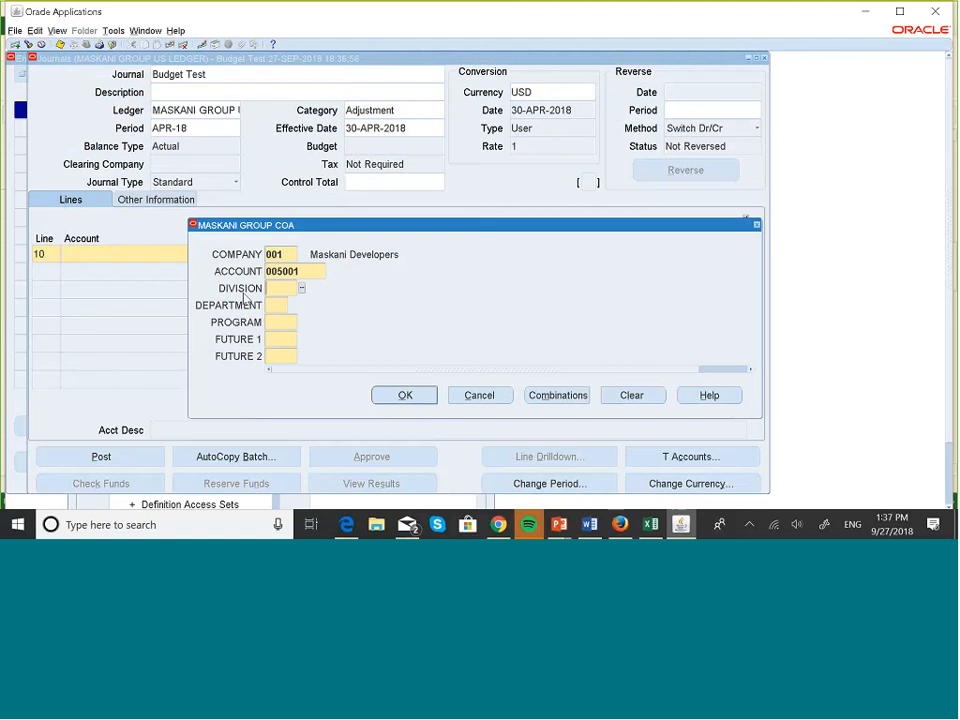
pyautogui.write('10')
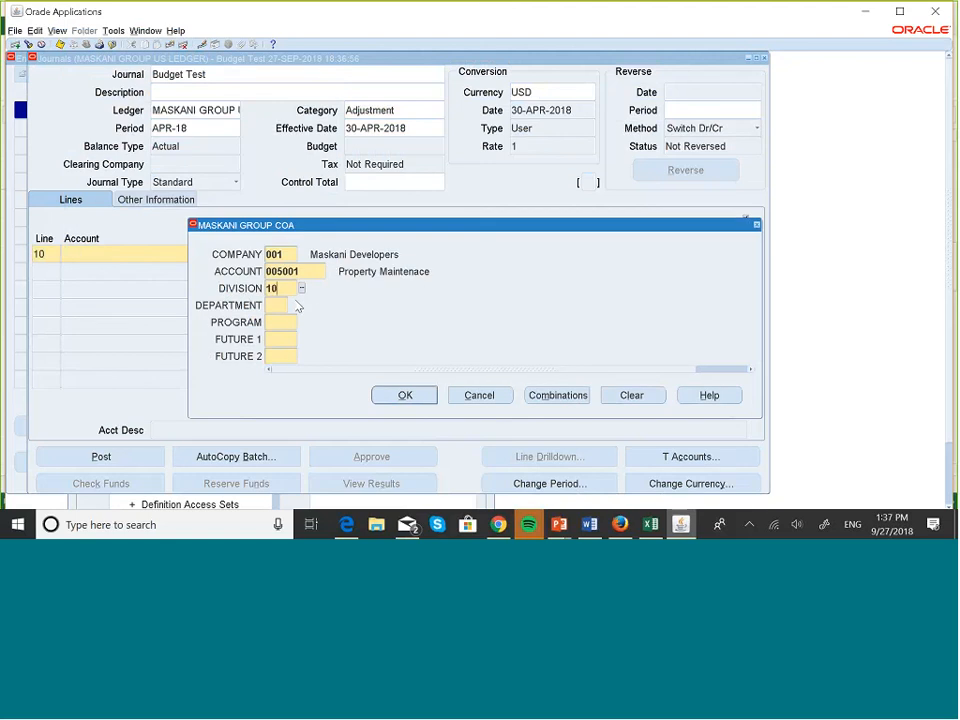
pyautogui.write('0')
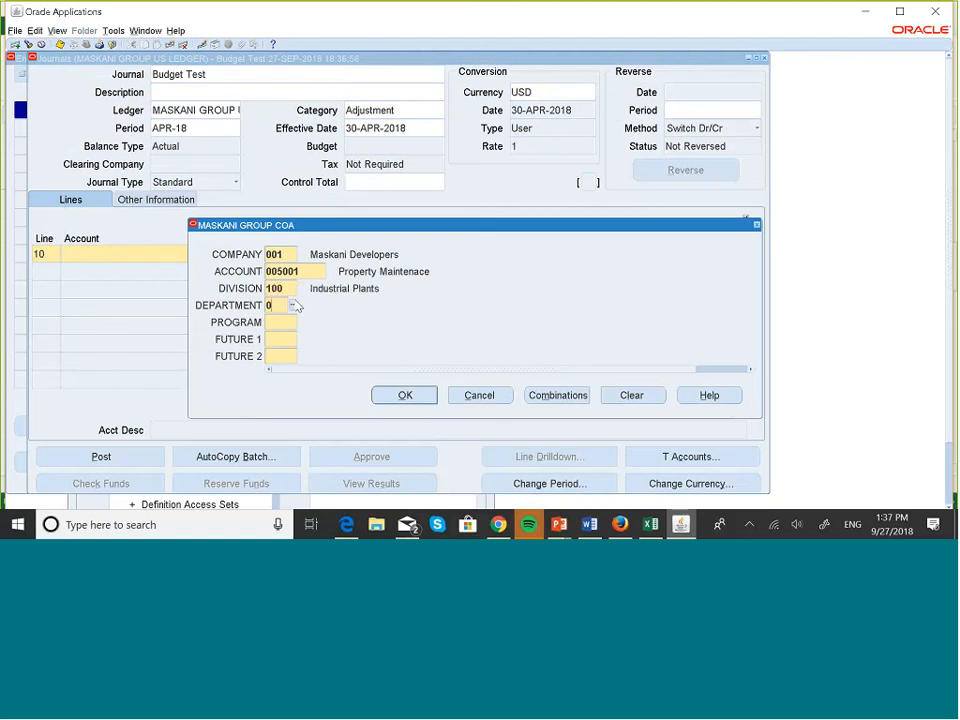
pyautogui.write('000000')
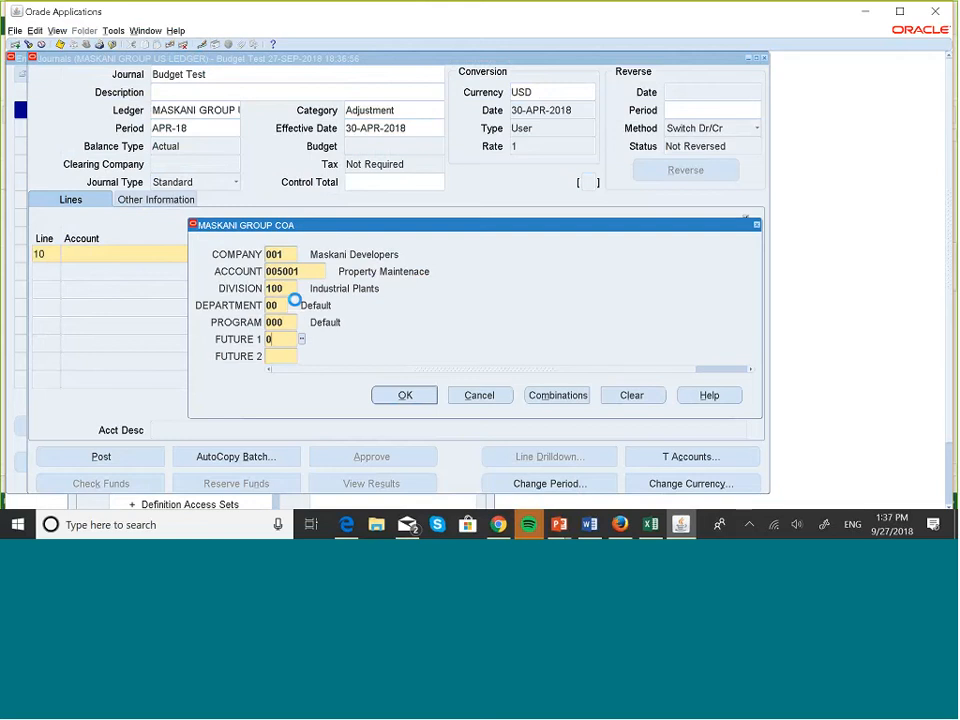
pyautogui.write('00000')
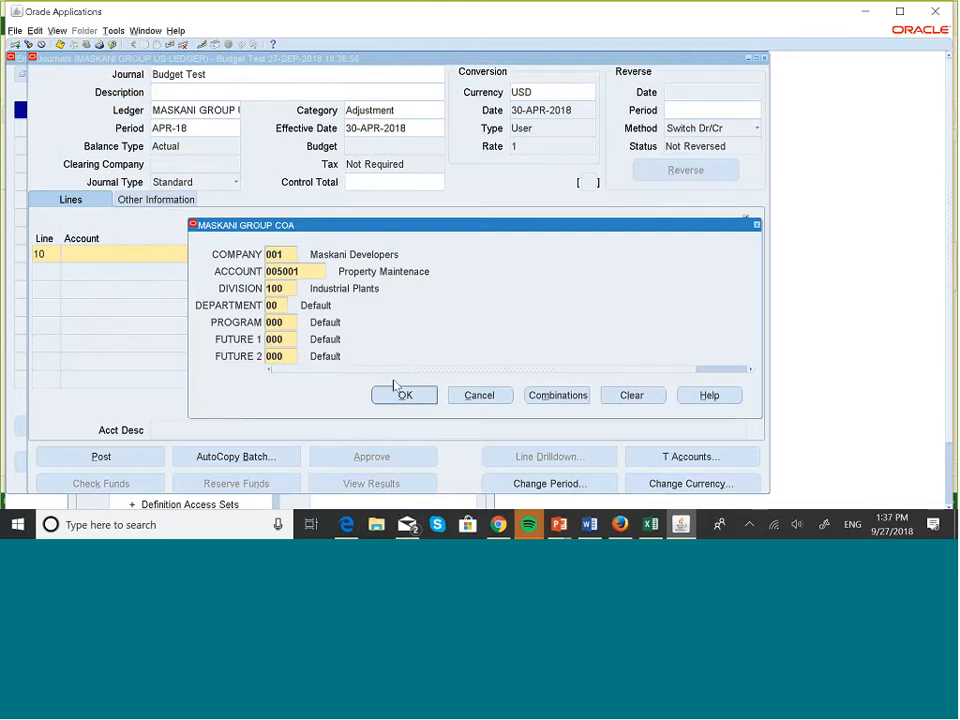
pyautogui.click(401, 393)
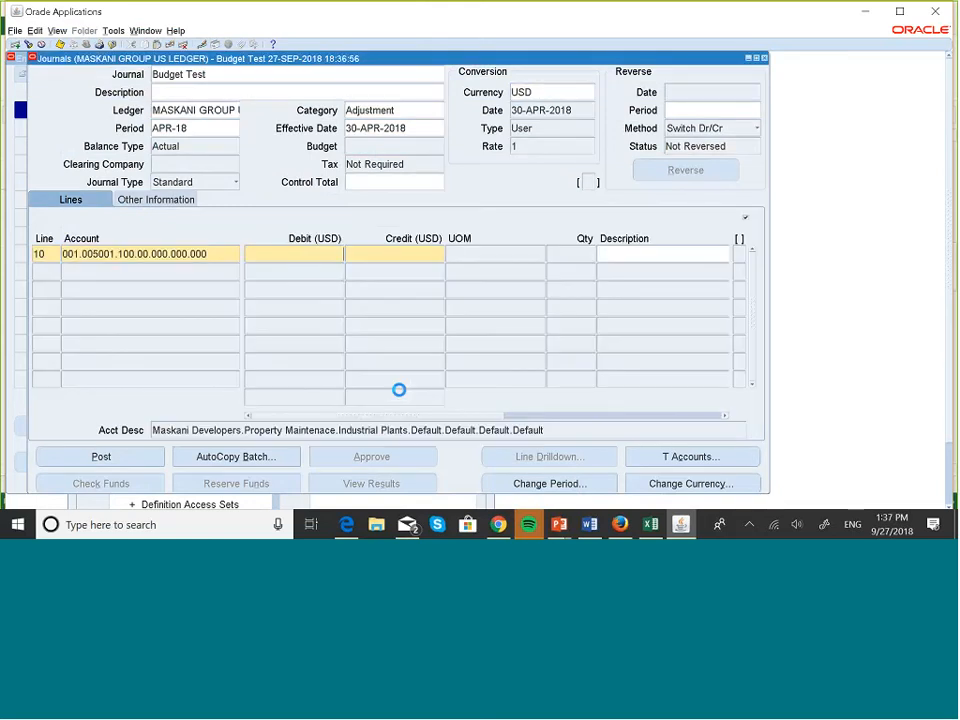
# Debit 100 on line 10 and start line 20 with company 001.
pyautogui.click(49, 273)
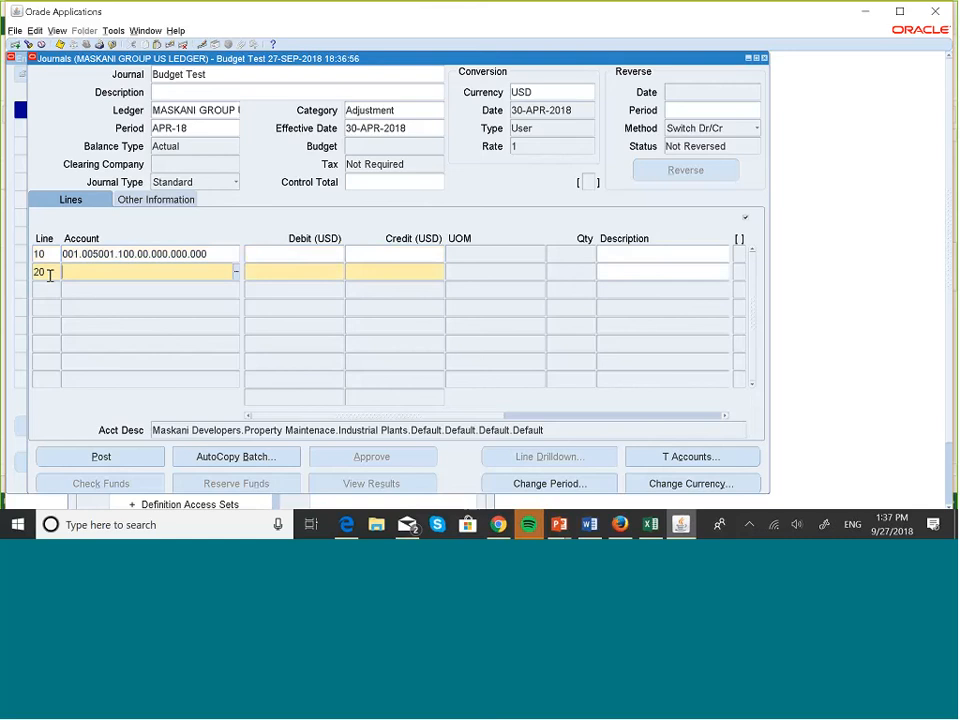
pyautogui.click(318, 254)
pyautogui.write('100')
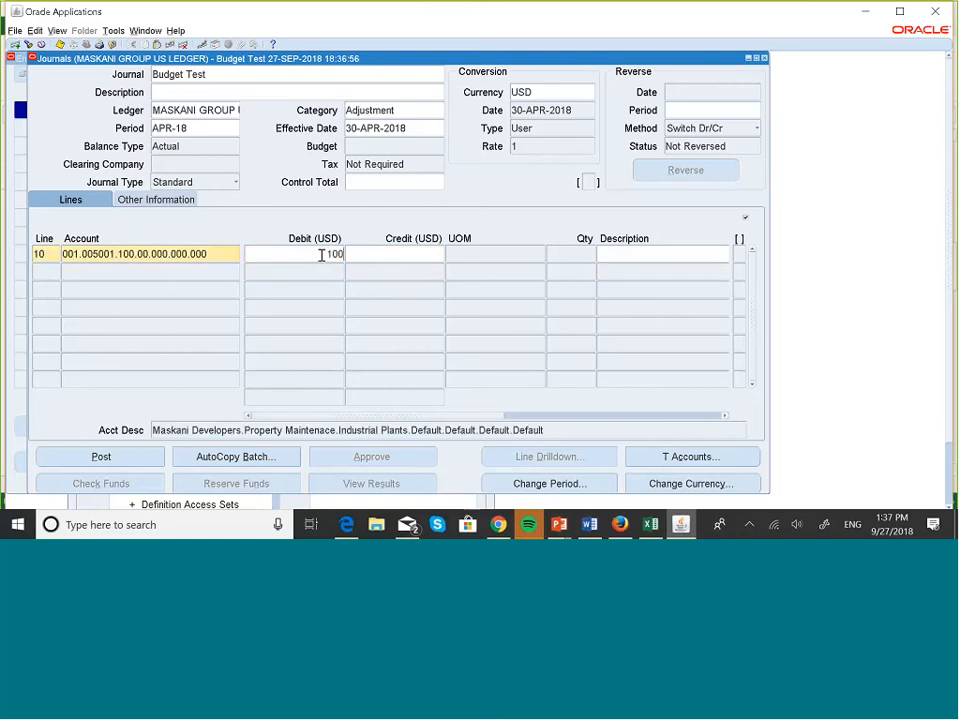
pyautogui.click(47, 273)
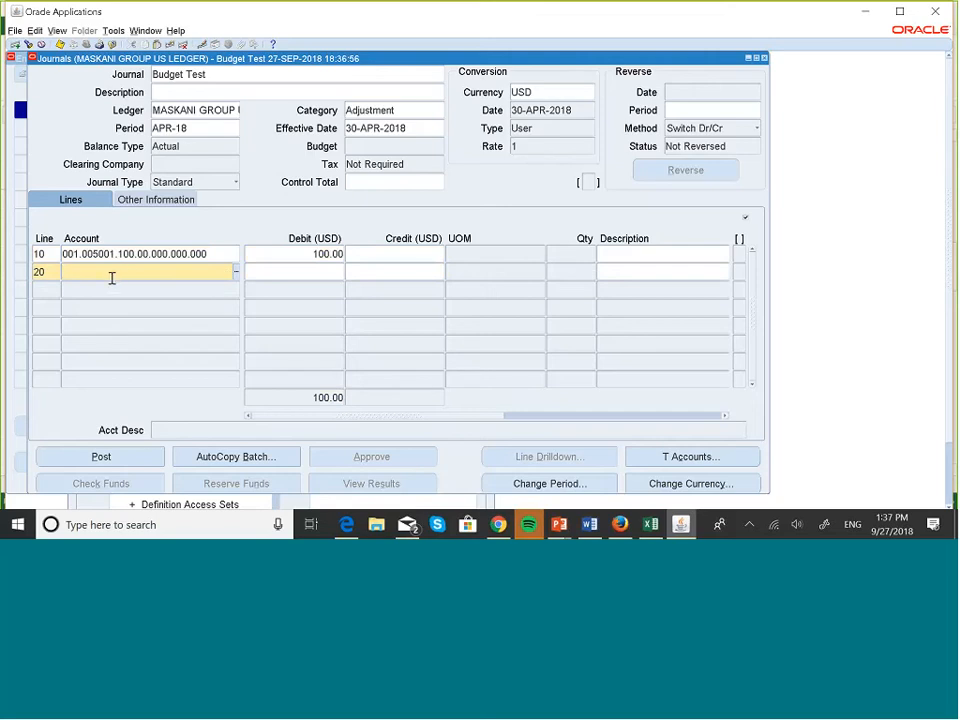
pyautogui.write('001.')
# Charge line 20 to Cash account 001.001000.100.00.000.000.000 and credit it 100.
pyautogui.click(237, 279)
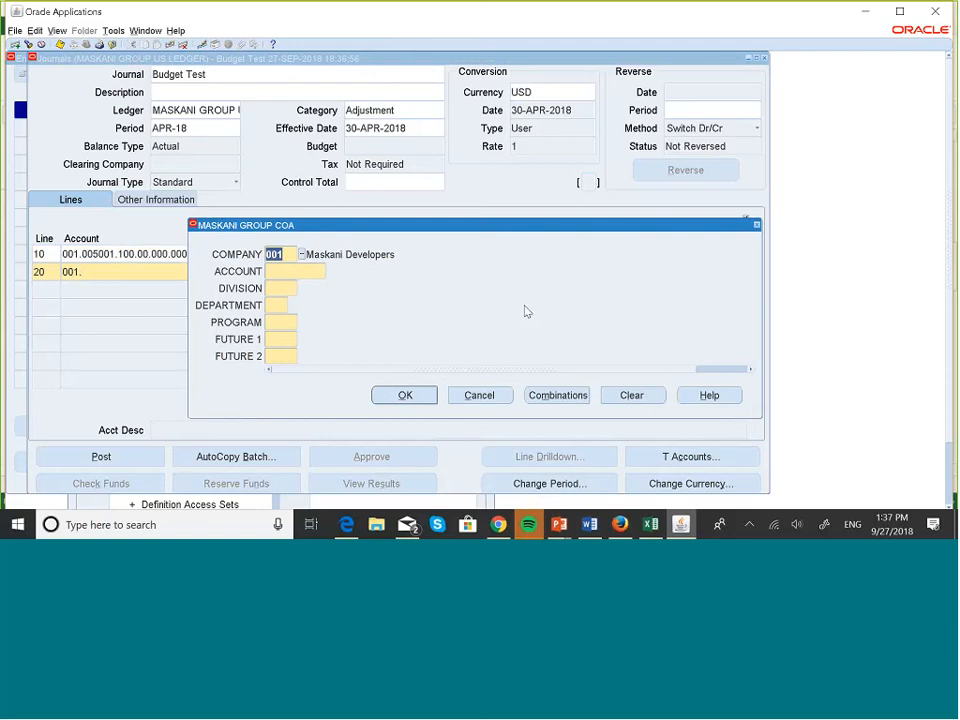
pyautogui.click(283, 267)
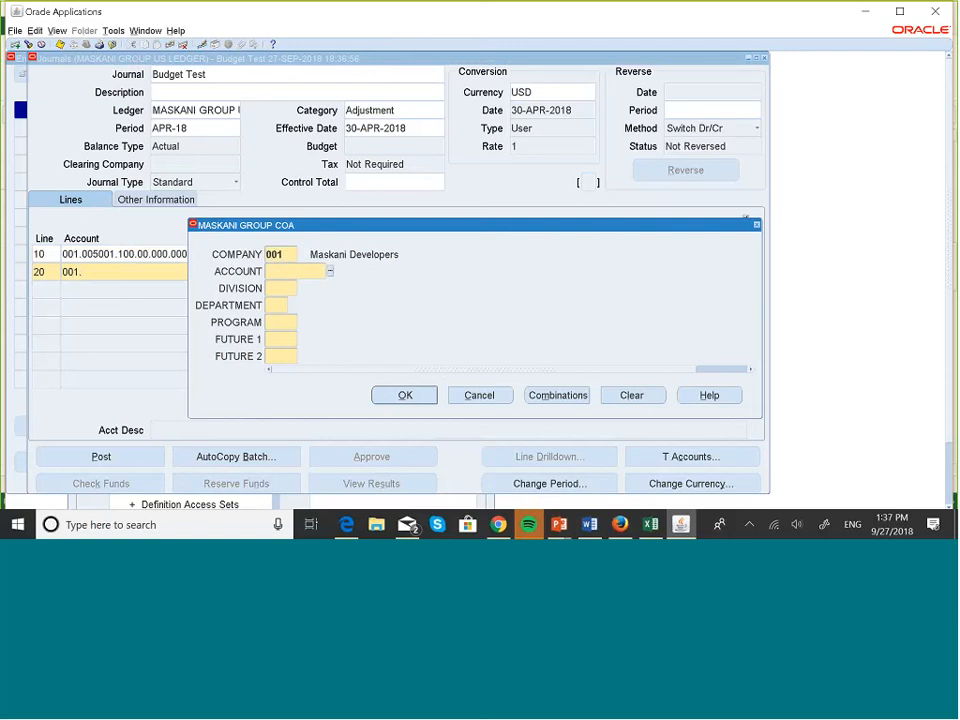
pyautogui.write('001000')
pyautogui.press('Tab')
pyautogui.write('100')
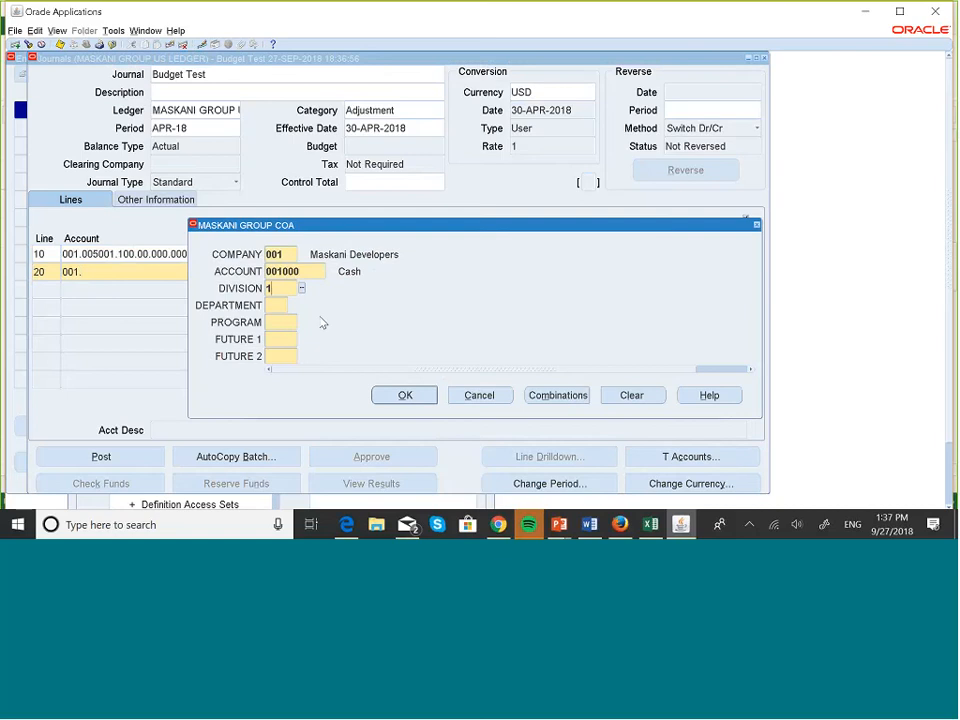
pyautogui.press('Tab')
pyautogui.write('00')
pyautogui.press('Tab')
pyautogui.write('000')
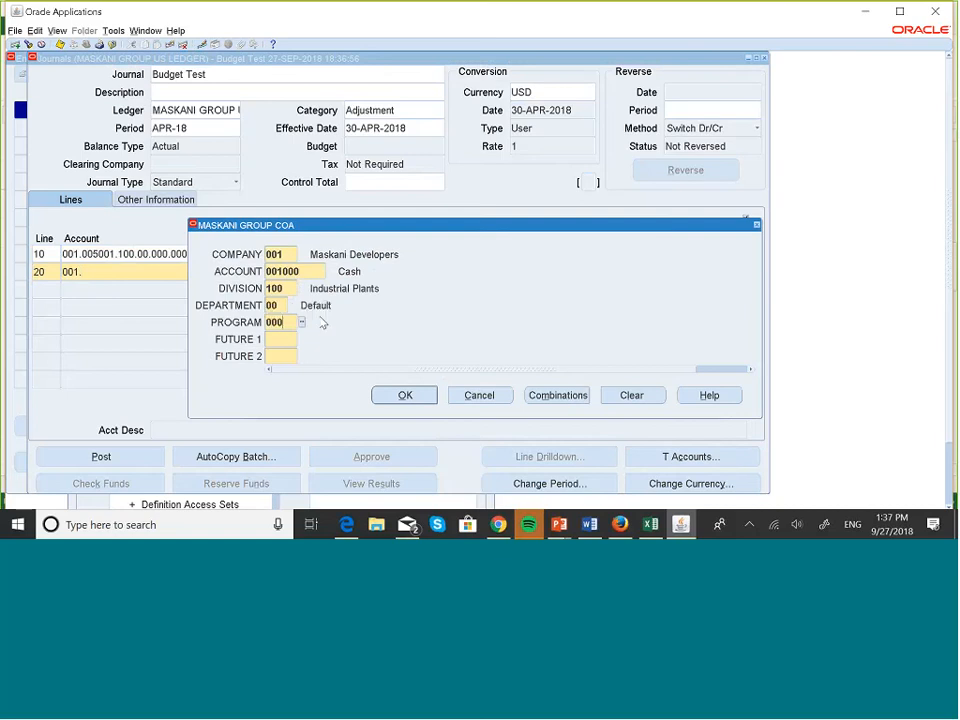
pyautogui.press('Tab')
pyautogui.write('000')
pyautogui.press('Tab')
pyautogui.write('000')
pyautogui.press('Tab')
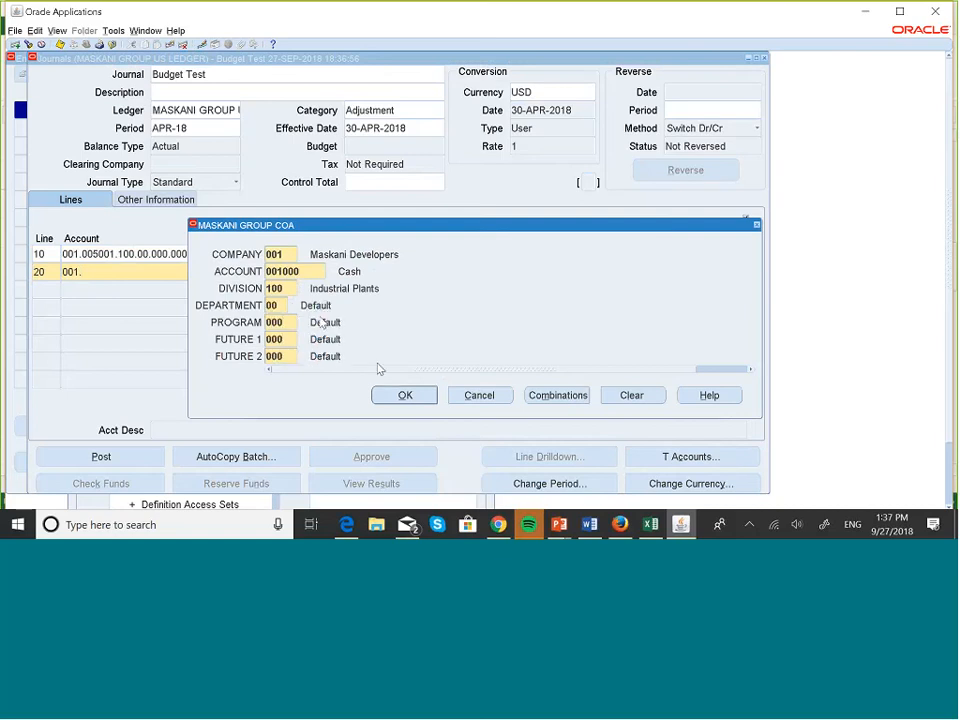
pyautogui.press('Return')
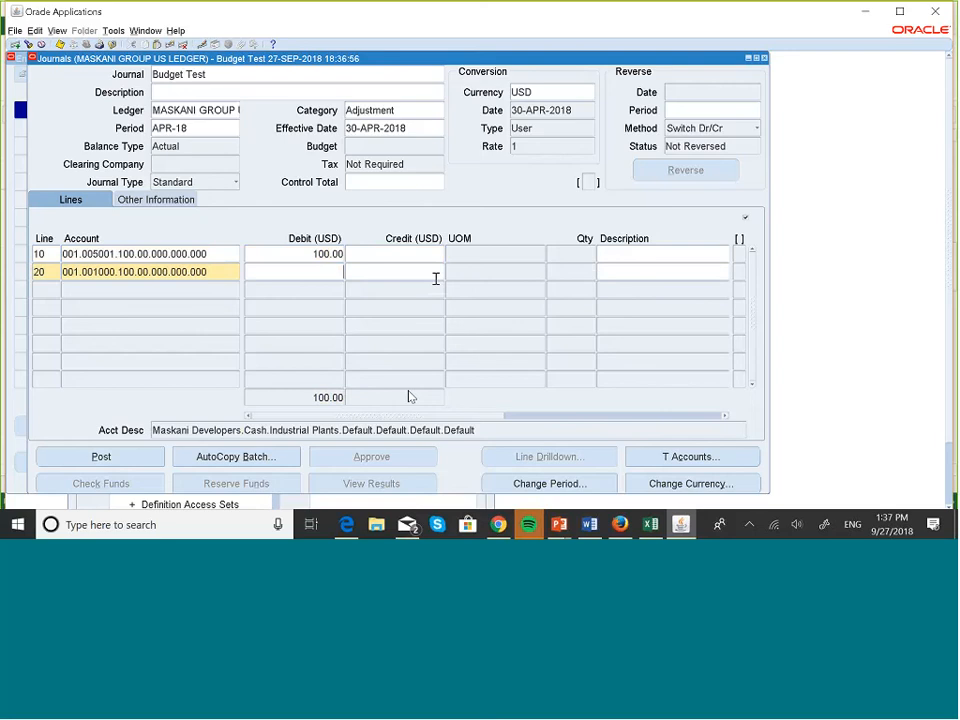
pyautogui.write('100')
# Post the balanced 100.00 Budget Test journal, saving it first and acknowledging both confirmation messages.
pyautogui.click(143, 462)
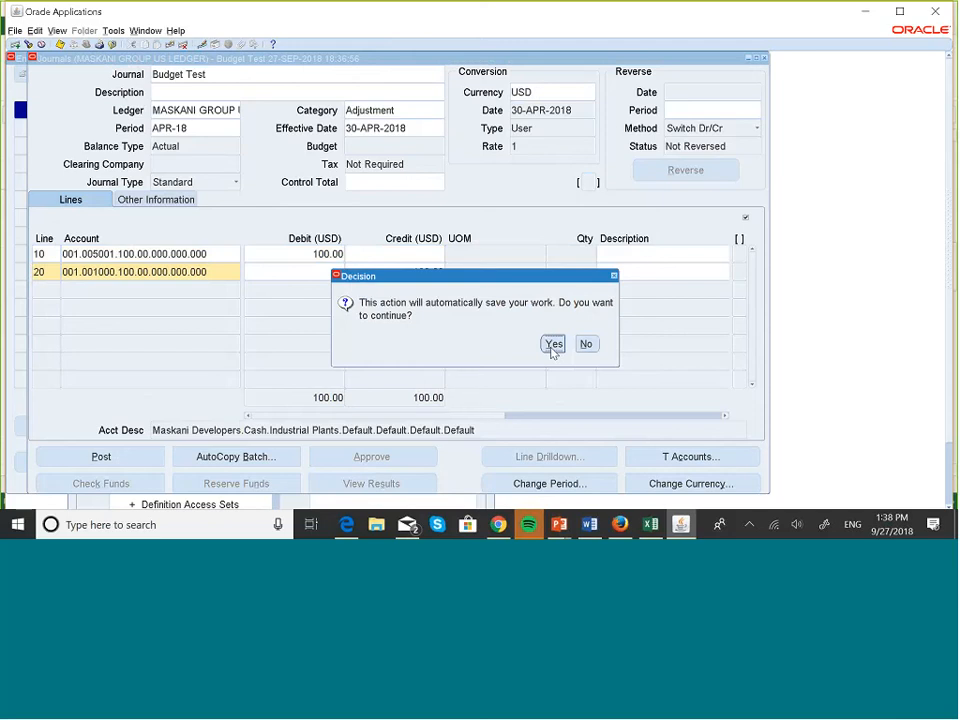
pyautogui.click(553, 345)
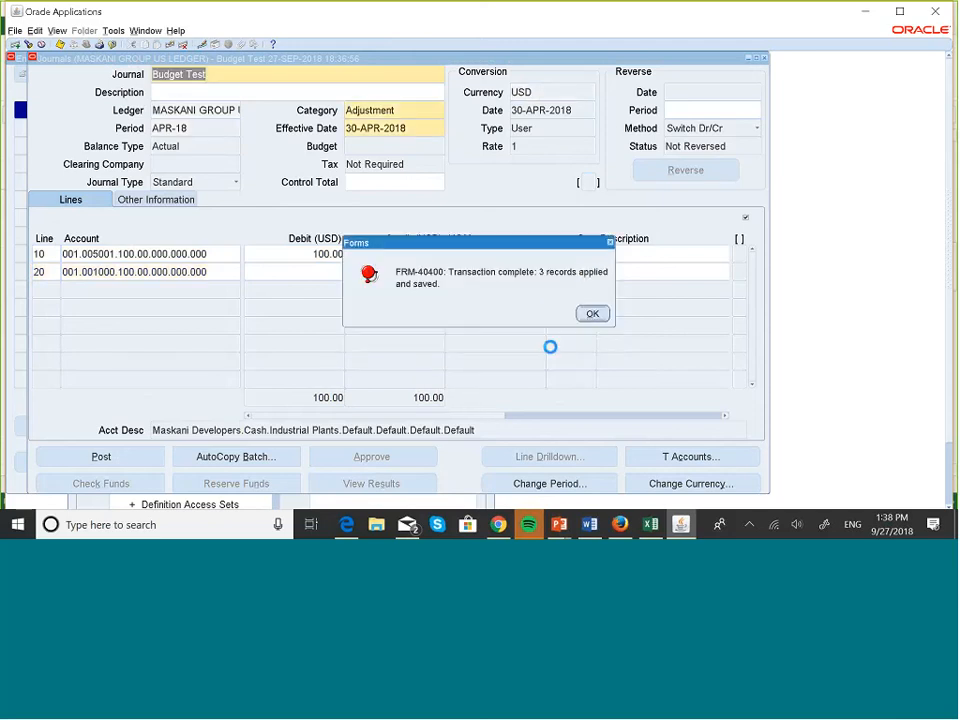
pyautogui.click(592, 314)
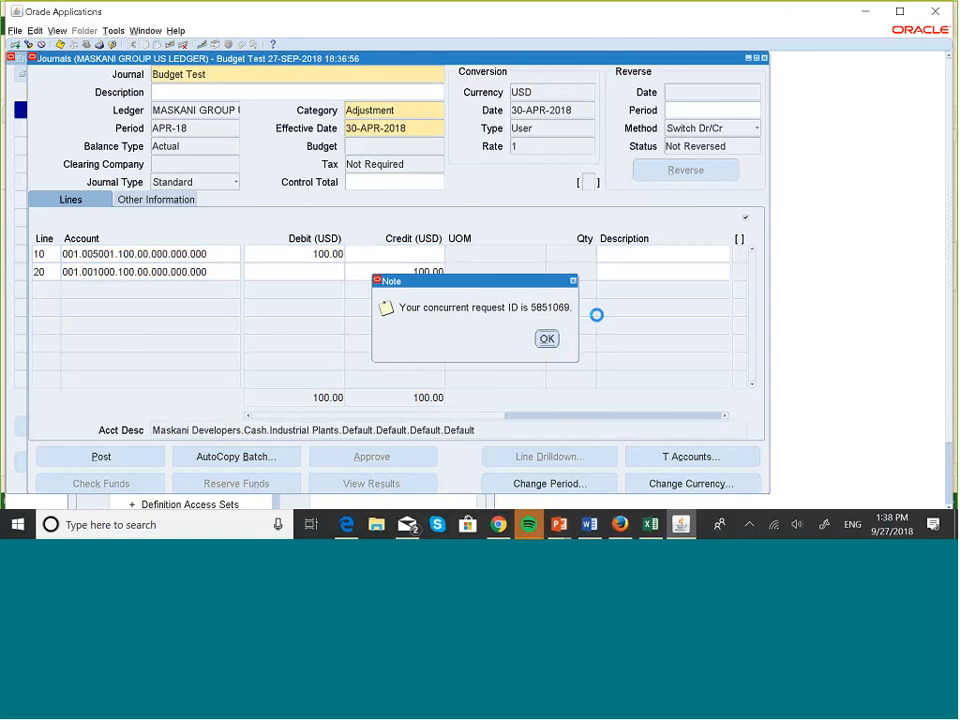
pyautogui.click(547, 338)
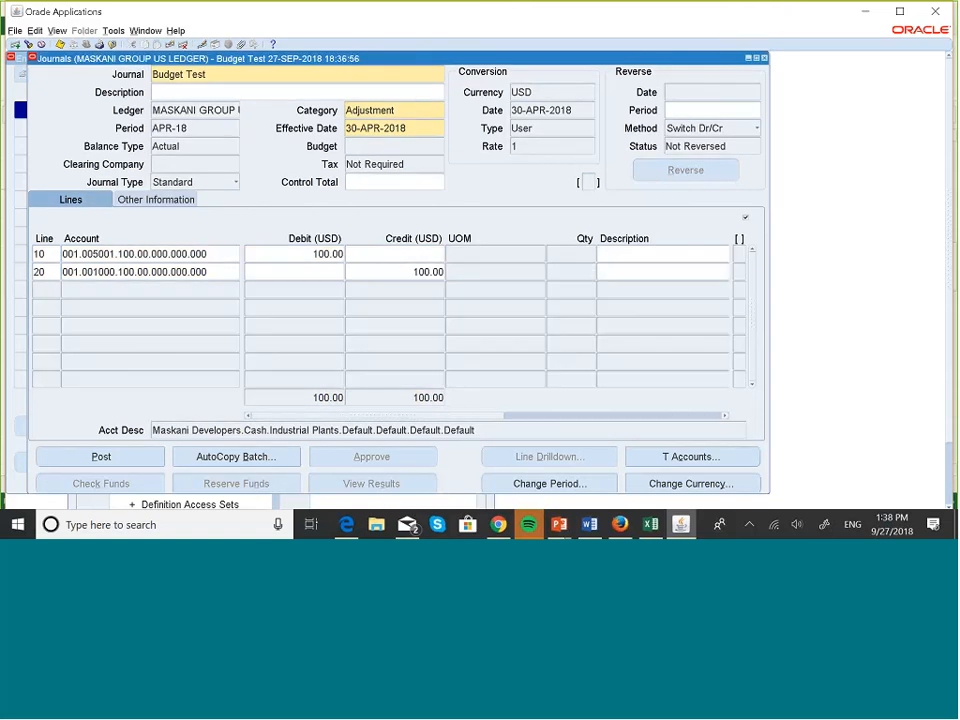
# Close the Budget Test journal, Find Journals and Enter Journals windows.
pyautogui.click(749, 58)
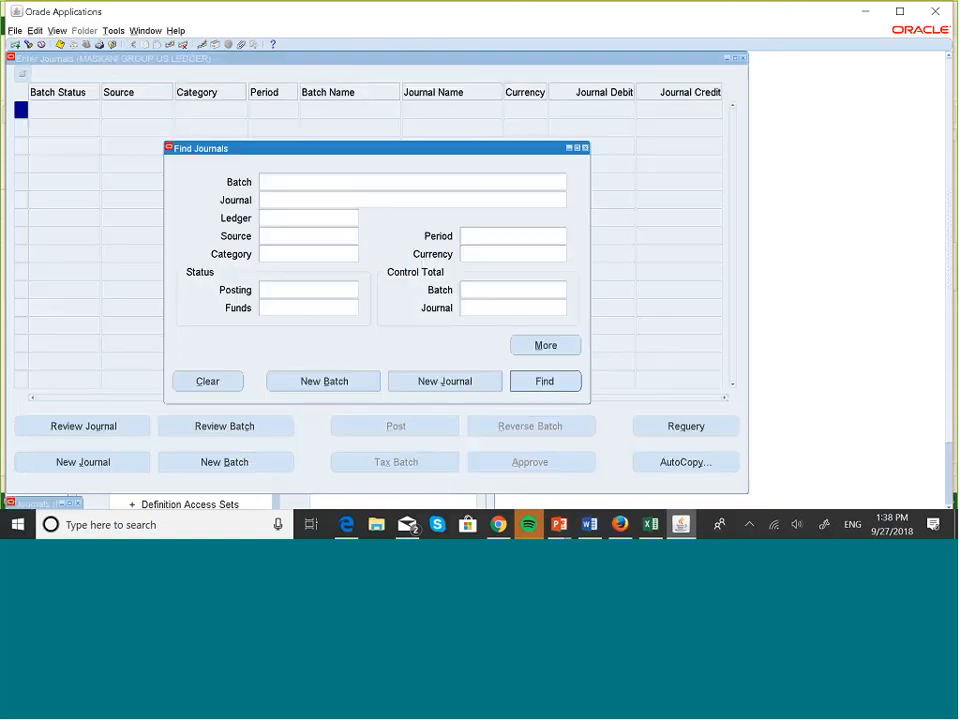
pyautogui.click(586, 148)
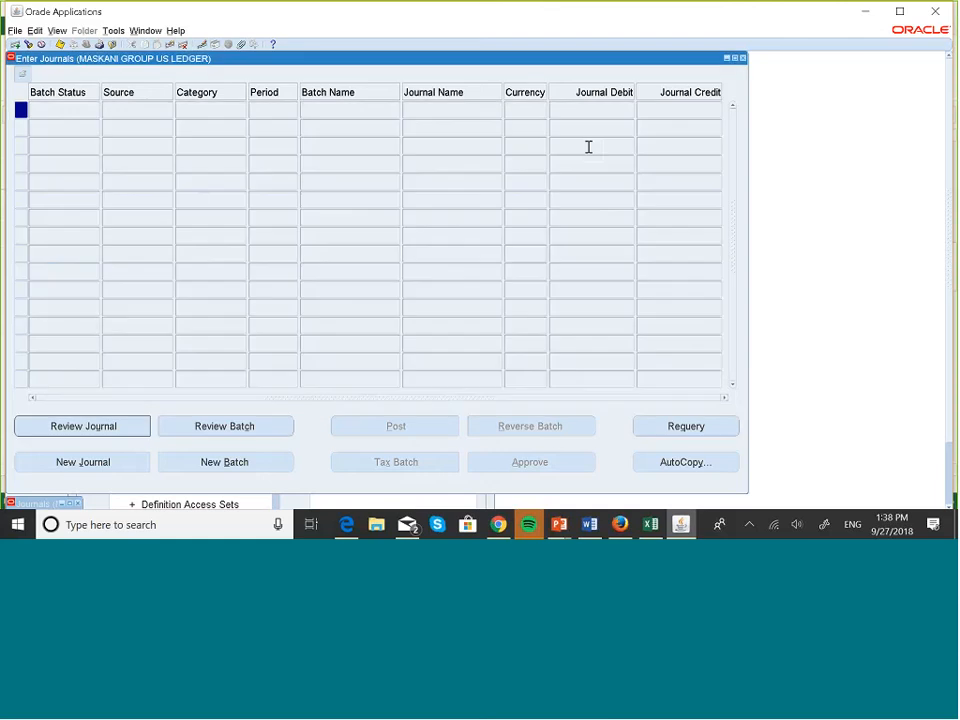
pyautogui.click(743, 58)
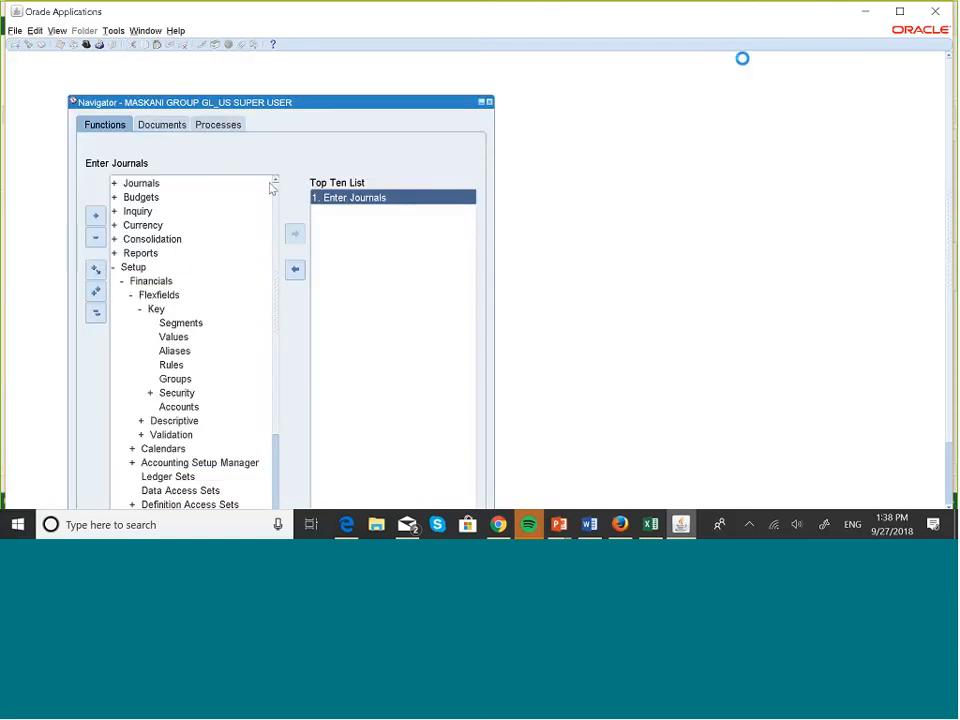
# Open Budgets > Define > Organization from the Navigator.
pyautogui.click(148, 199)
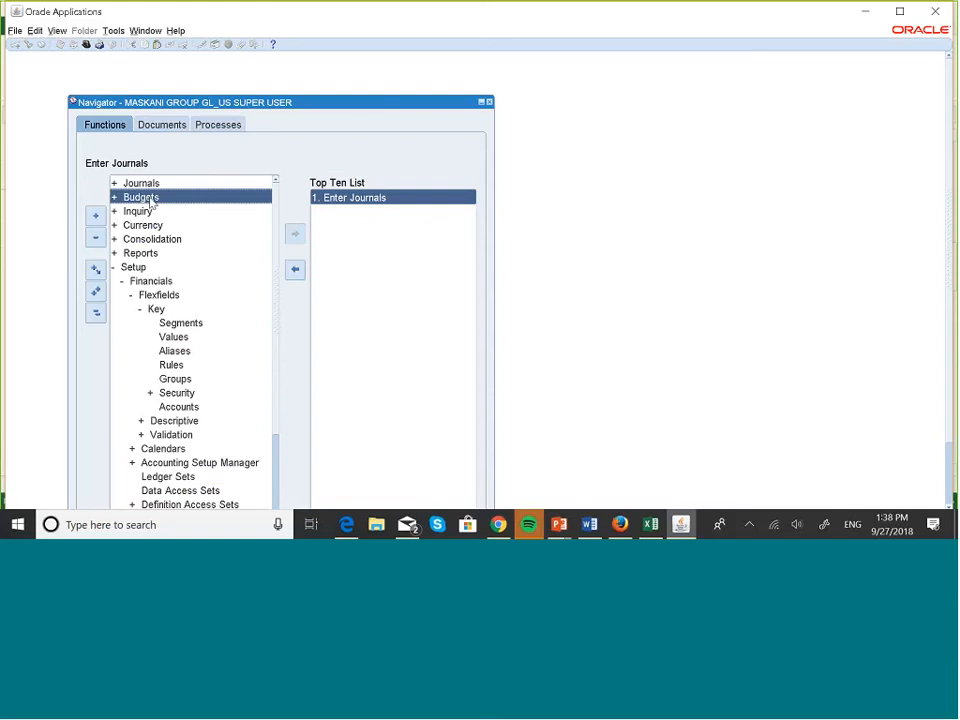
pyautogui.doubleClick(150, 201)
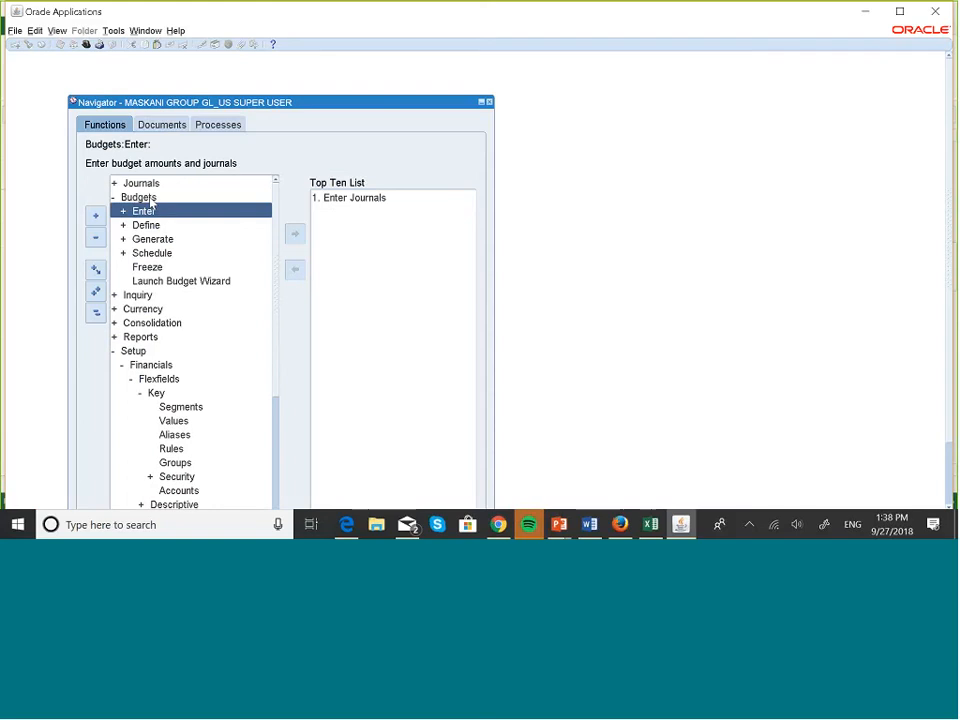
pyautogui.press('Down')
pyautogui.press('Return')
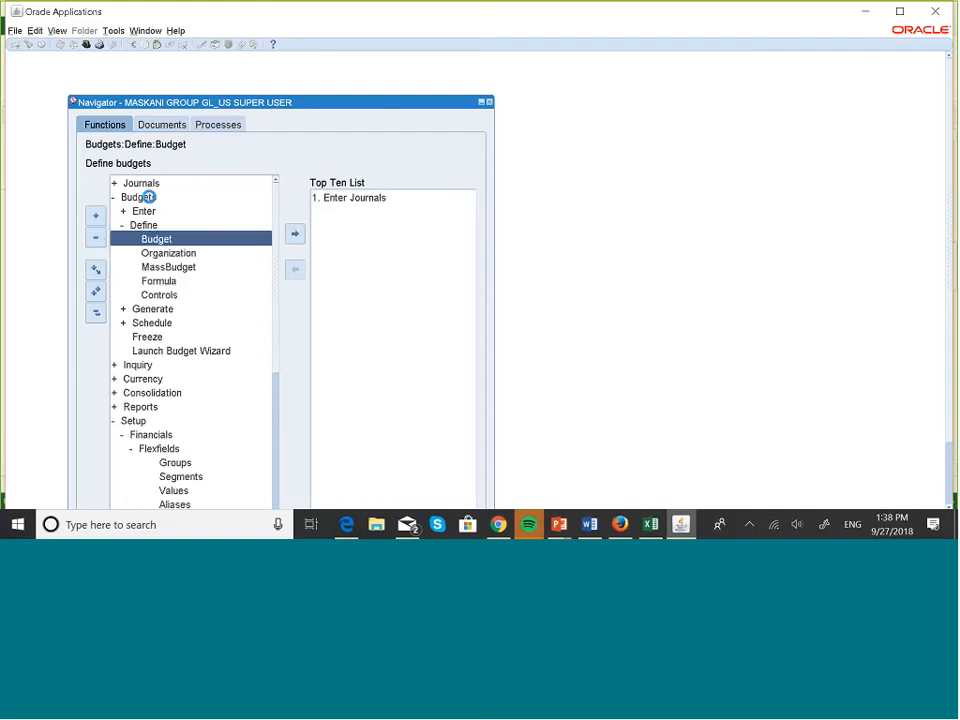
pyautogui.press('Down')
pyautogui.press('Return')
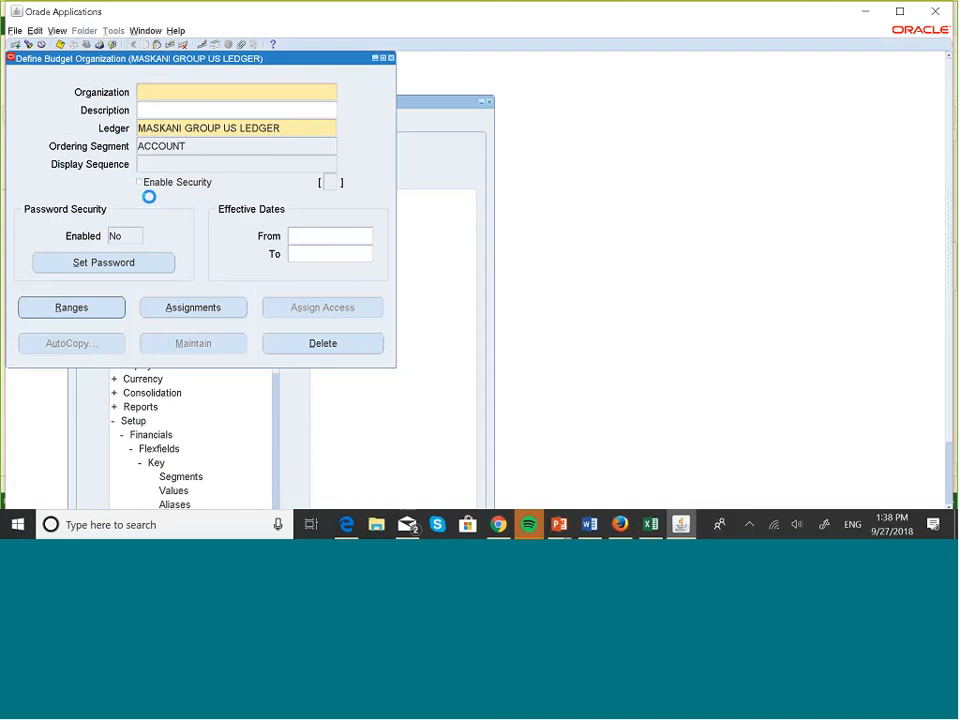
# Query the MASKANI DEVELOPERS budget organization through Find Budget Organizations.
pyautogui.click(28, 45)
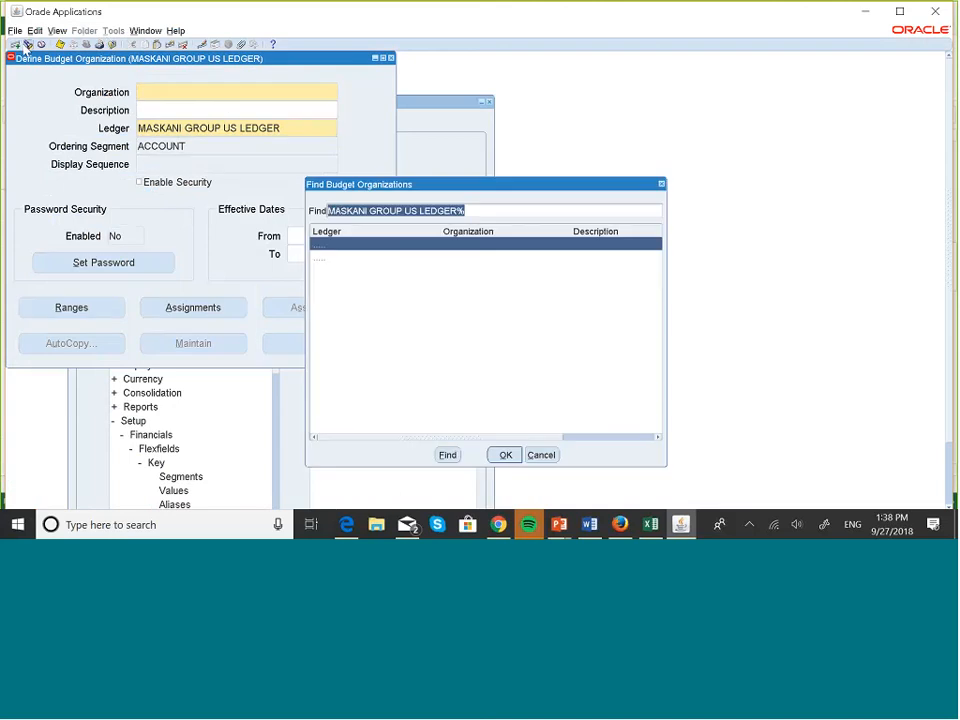
pyautogui.click(505, 455)
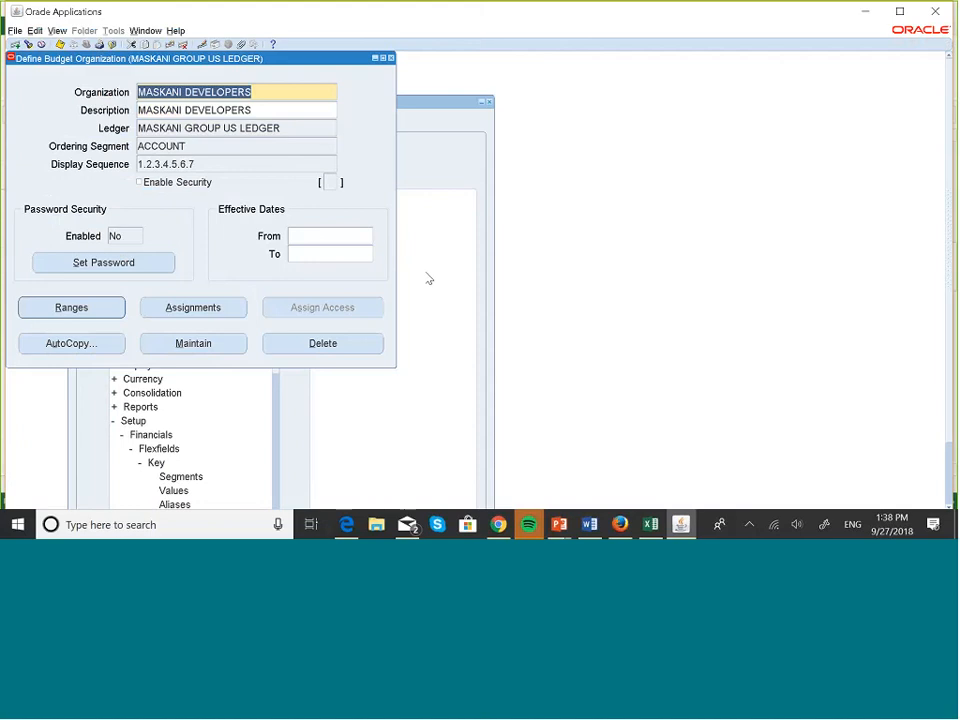
# Open MASKANI DEVELOPERS' Account Assignments and scroll up and down through the assigned accounts.
pyautogui.click(219, 306)
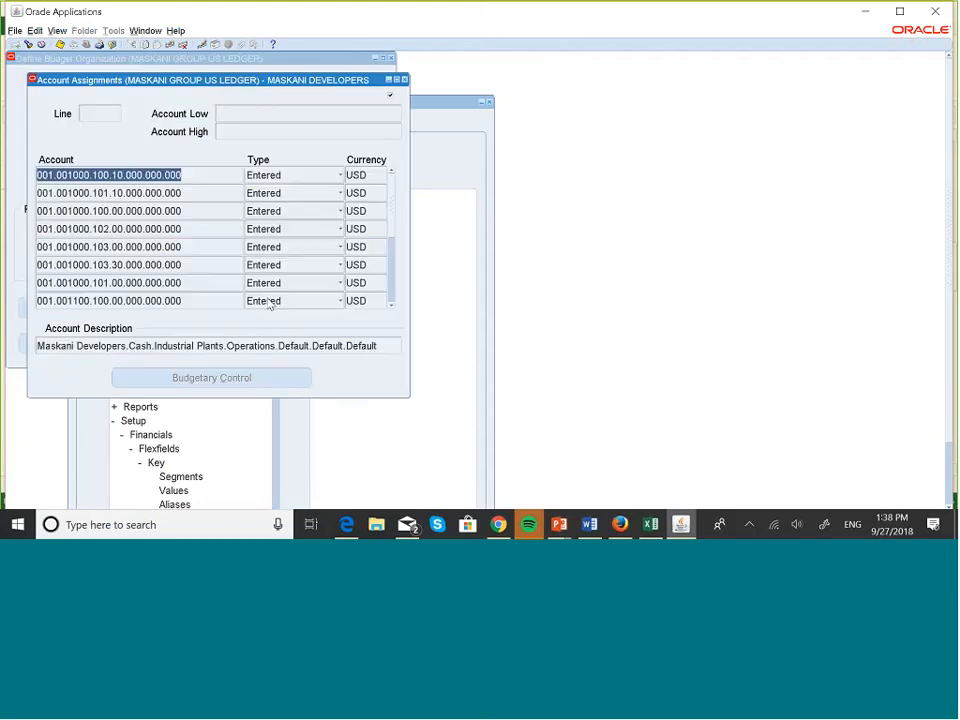
pyautogui.click(391, 306)
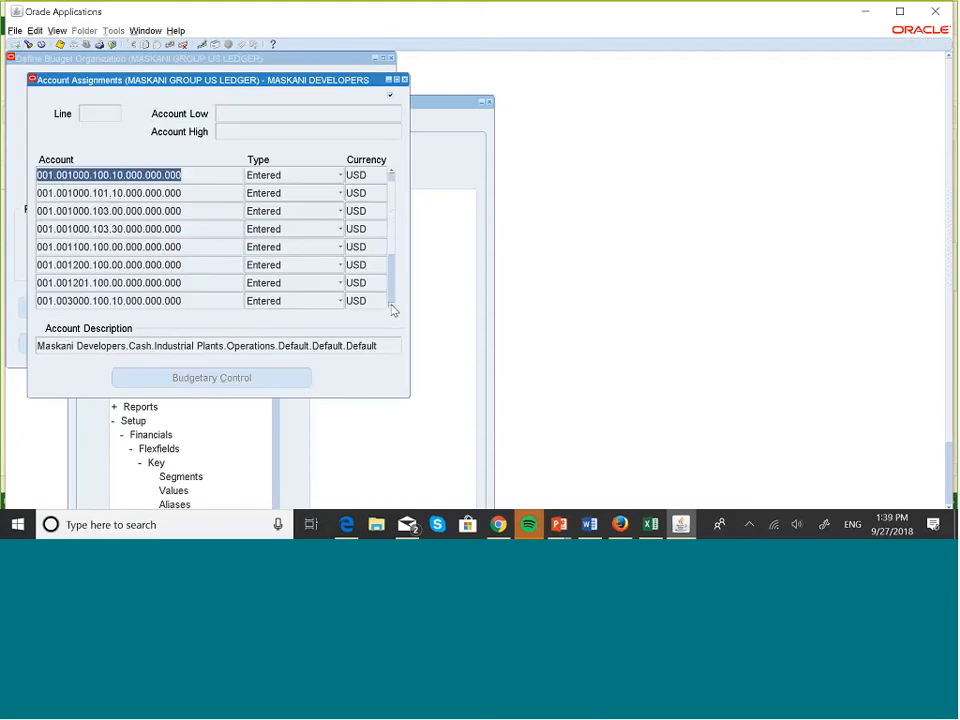
pyautogui.click(391, 306)
pyautogui.click(391, 306)
pyautogui.click(391, 306)
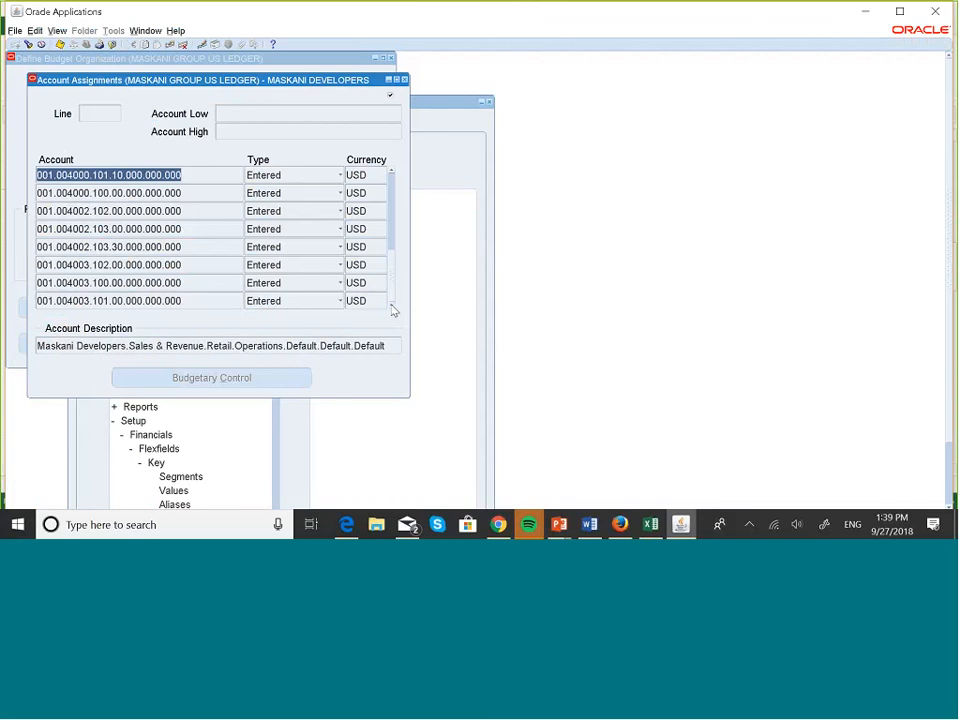
pyautogui.click(392, 172)
pyautogui.click(392, 172)
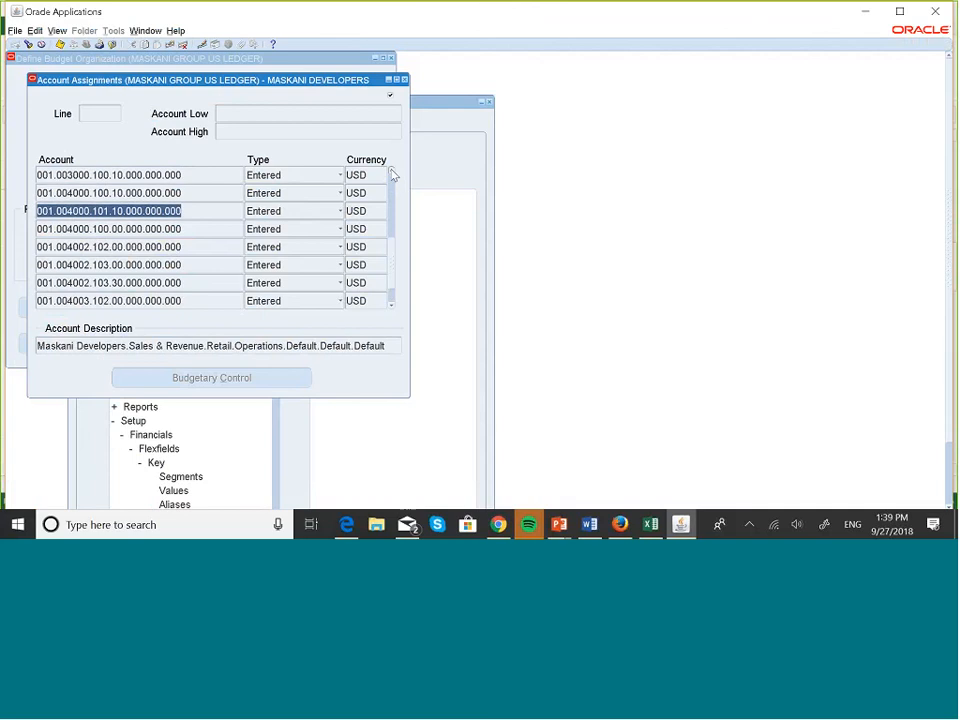
pyautogui.click(392, 172)
pyautogui.click(392, 172)
pyautogui.click(392, 172)
pyautogui.click(392, 172)
pyautogui.click(392, 172)
pyautogui.click(392, 172)
pyautogui.click(392, 172)
pyautogui.click(392, 172)
pyautogui.click(392, 172)
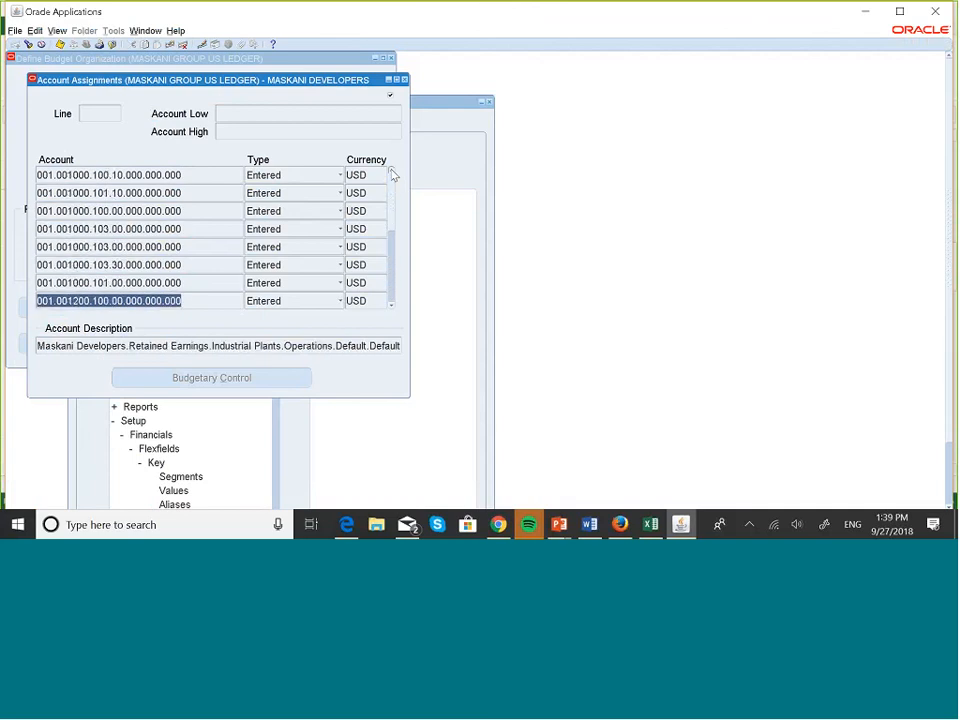
pyautogui.click(391, 305)
pyautogui.click(391, 305)
pyautogui.click(391, 305)
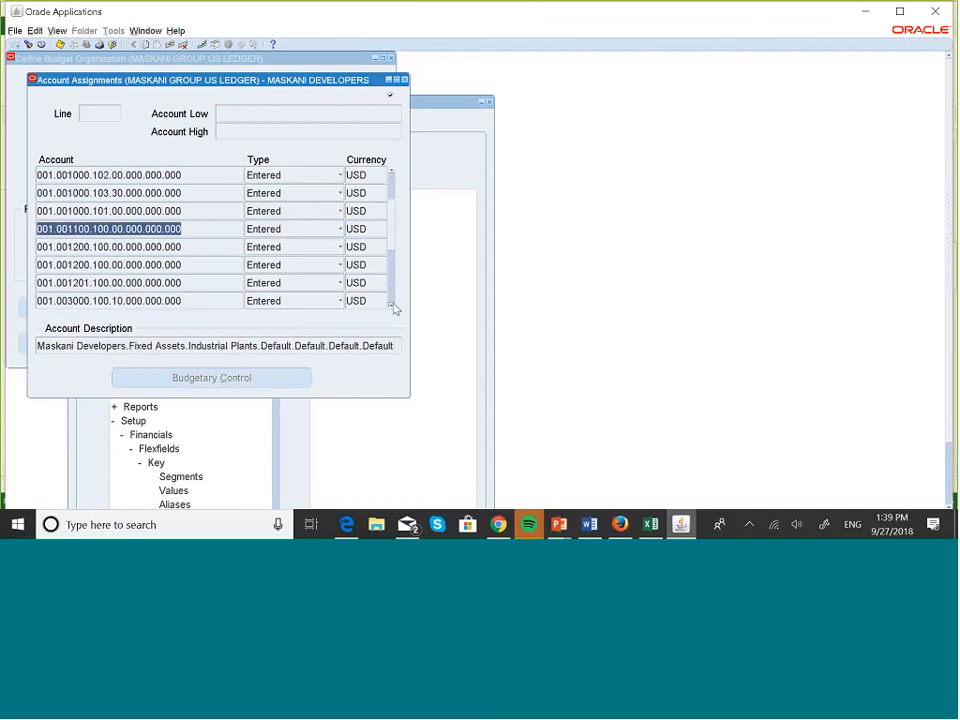
pyautogui.click(391, 305)
pyautogui.click(391, 305)
pyautogui.click(391, 305)
pyautogui.click(391, 305)
pyautogui.click(391, 305)
pyautogui.click(391, 305)
pyautogui.click(391, 305)
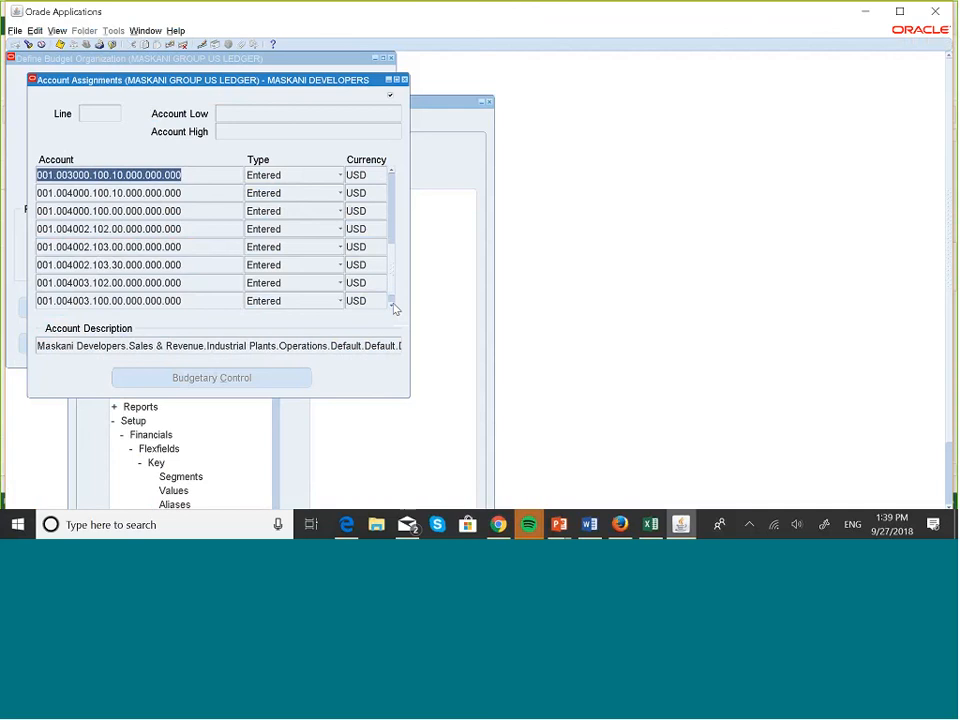
pyautogui.click(391, 305)
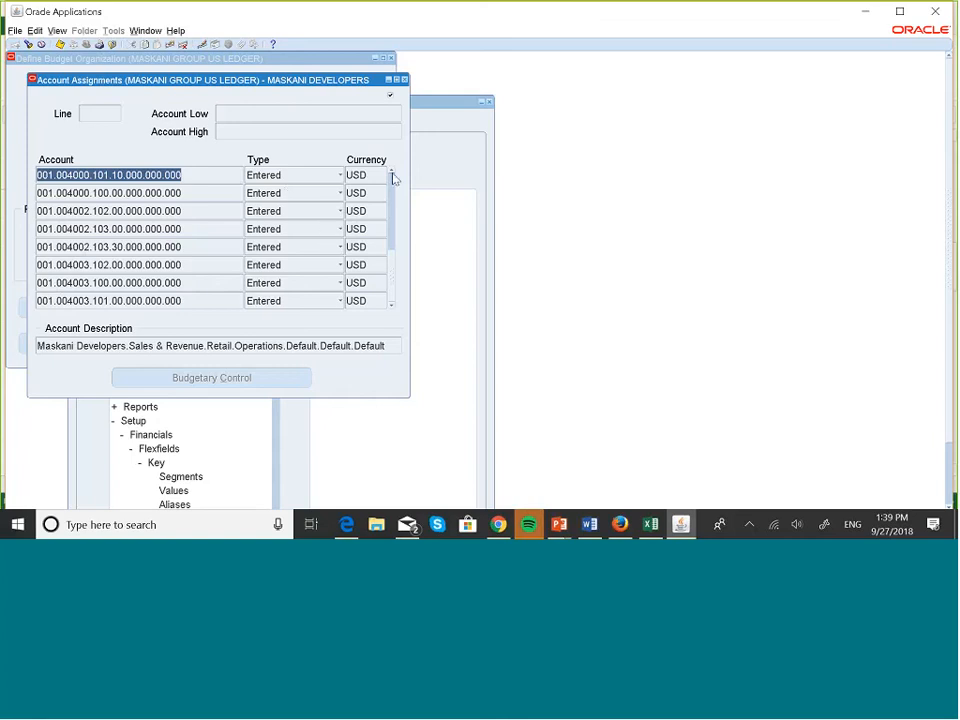
# Check the remaining assigned accounts, then close Account Assignments and Define Budget Organization.
pyautogui.moveTo(393, 178); pyautogui.dragTo(393, 230)
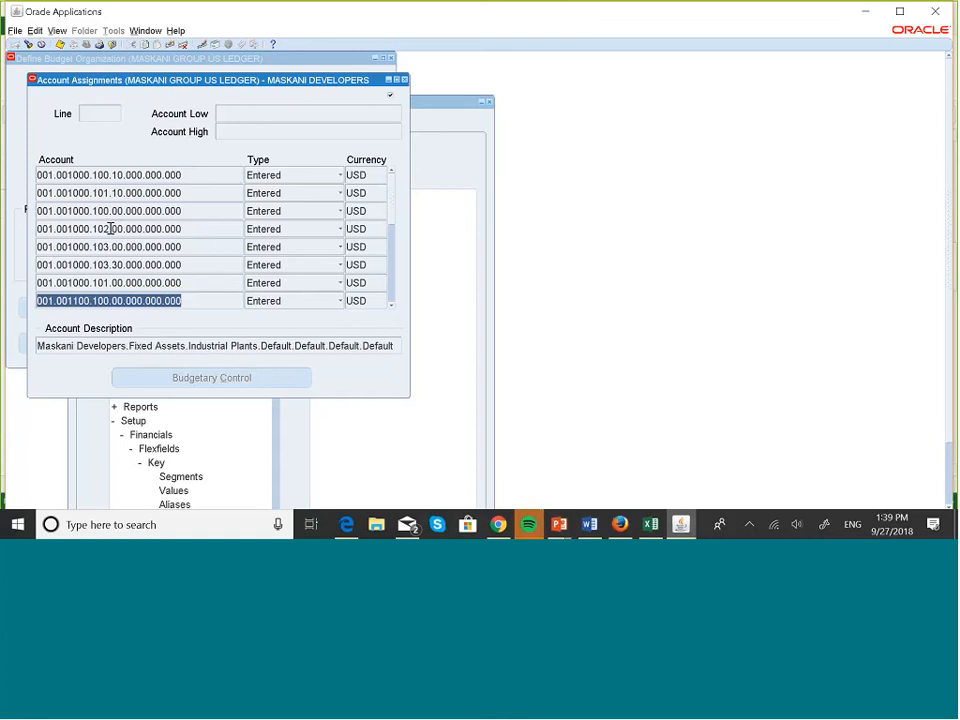
pyautogui.click(404, 79)
pyautogui.click(391, 58)
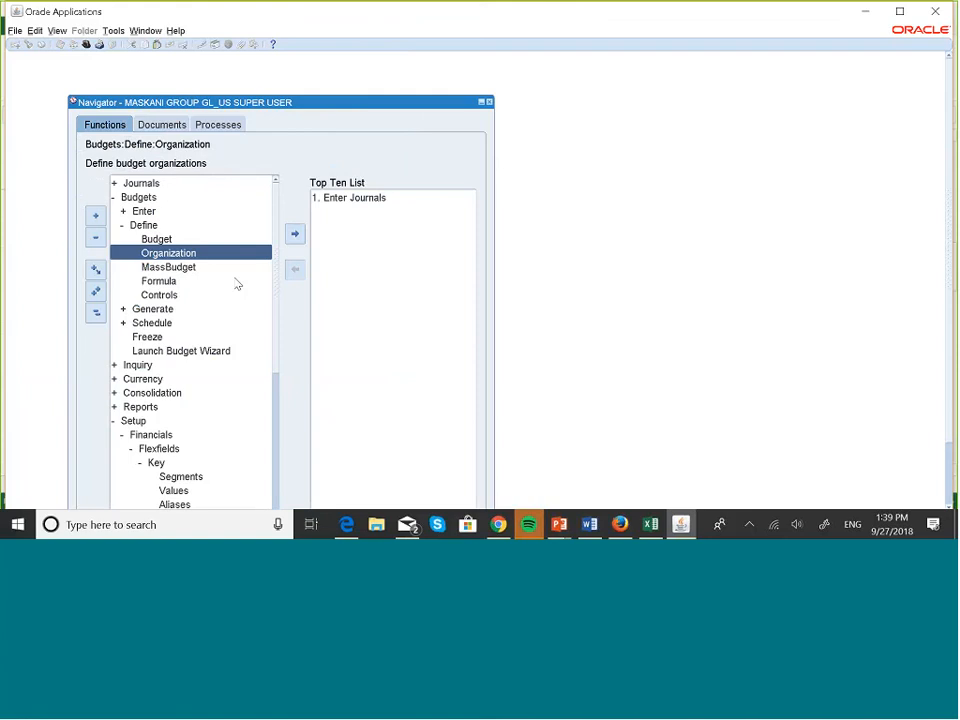
# Open Enter Budget Amounts for MASKANI DEVELOPERS with periods JAN-18 to DEC-18.
pyautogui.doubleClick(141, 211)
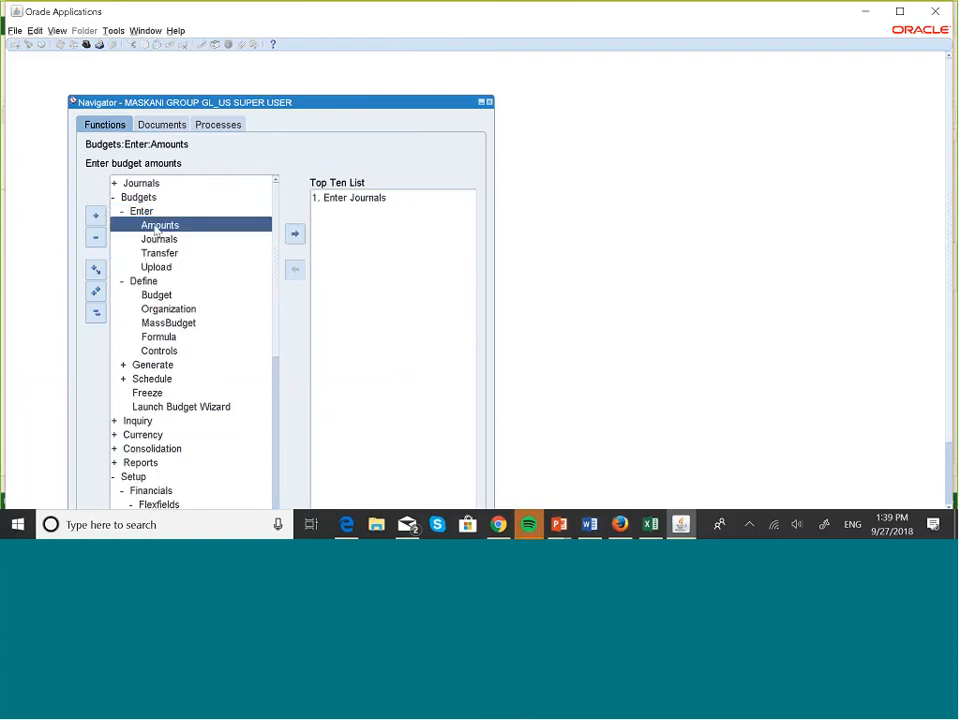
pyautogui.doubleClick(158, 226)
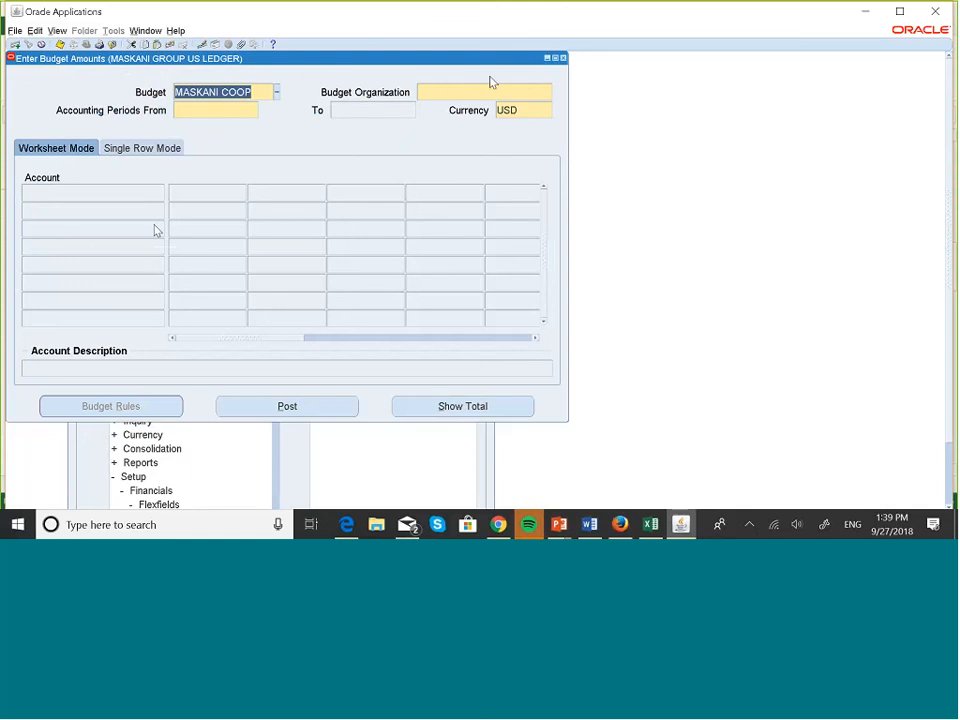
pyautogui.click(480, 90)
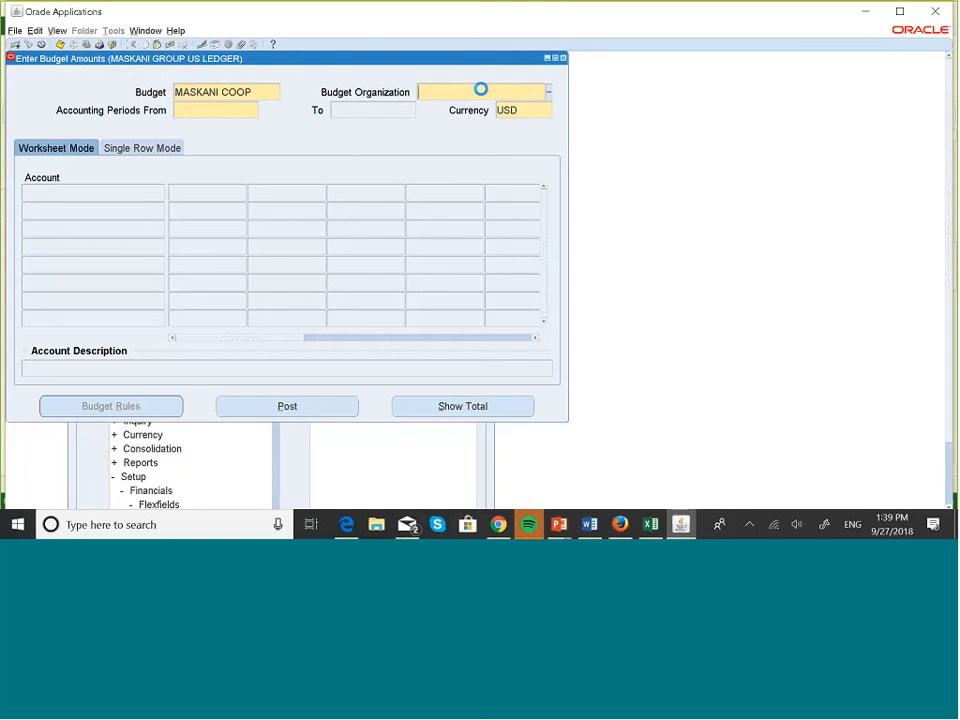
pyautogui.click(549, 91)
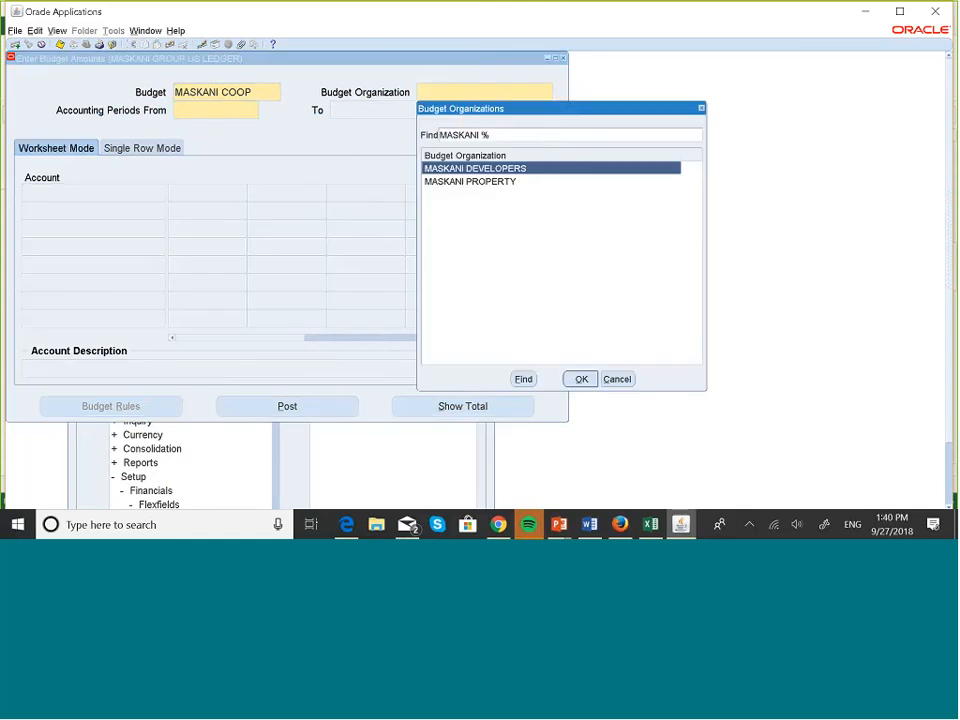
pyautogui.click(586, 382)
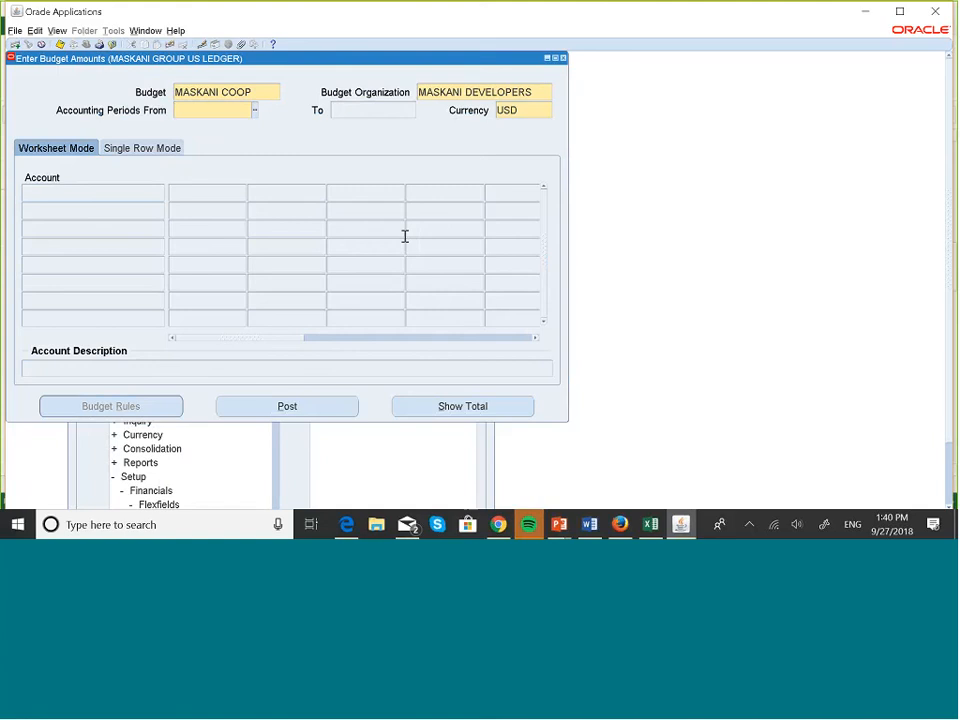
pyautogui.write('%')
pyautogui.press('Tab')
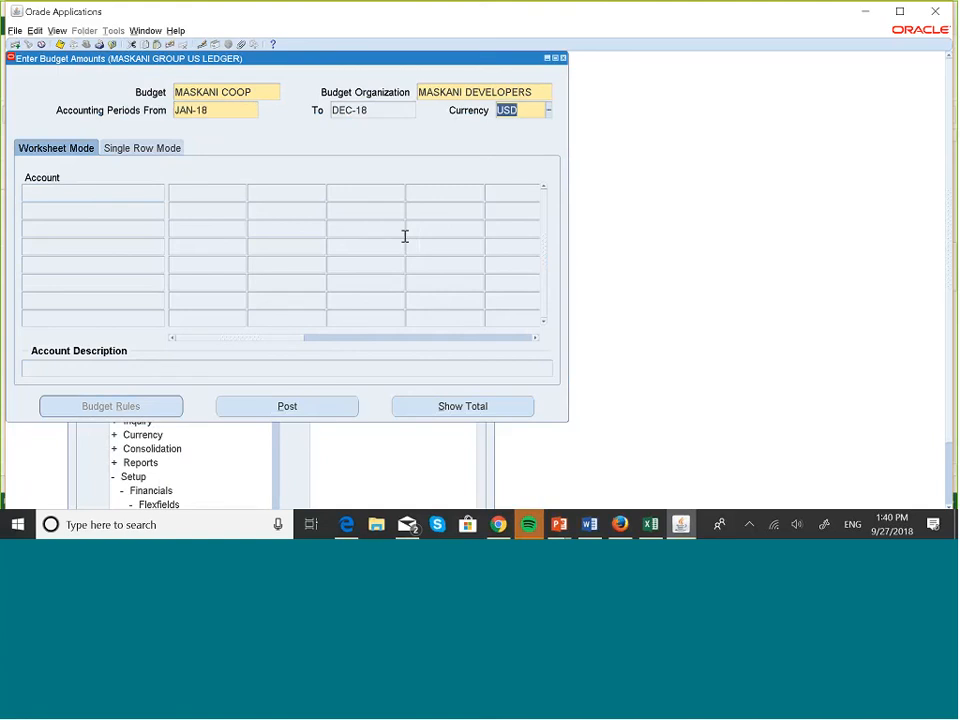
# Load the organization's accounts, review the 10.00 monthly amounts, then close the worksheet.
pyautogui.click(315, 216)
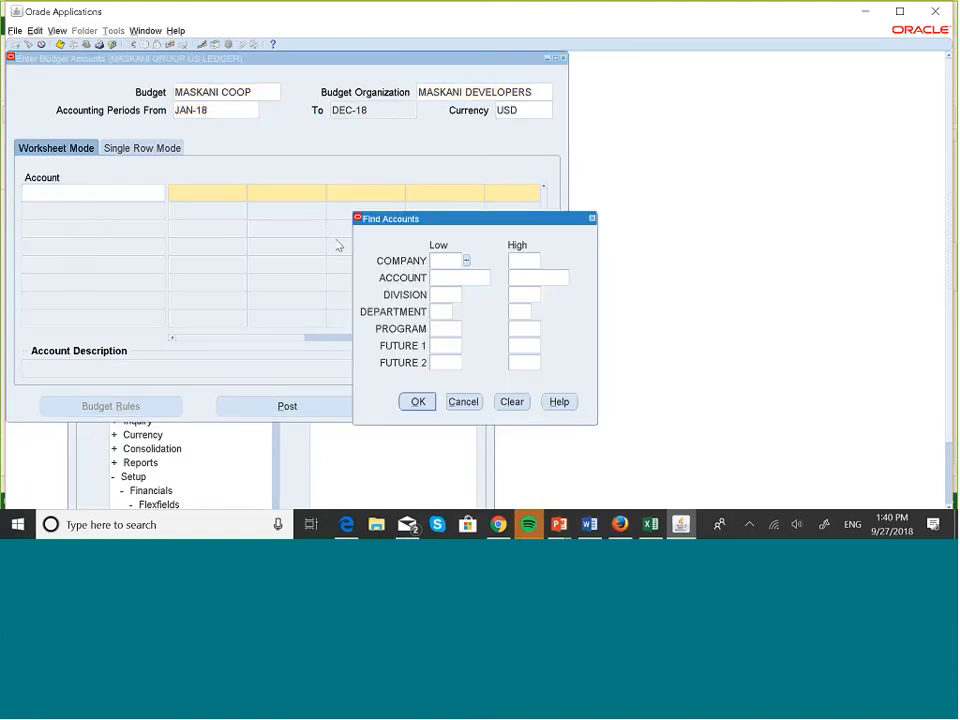
pyautogui.click(405, 405)
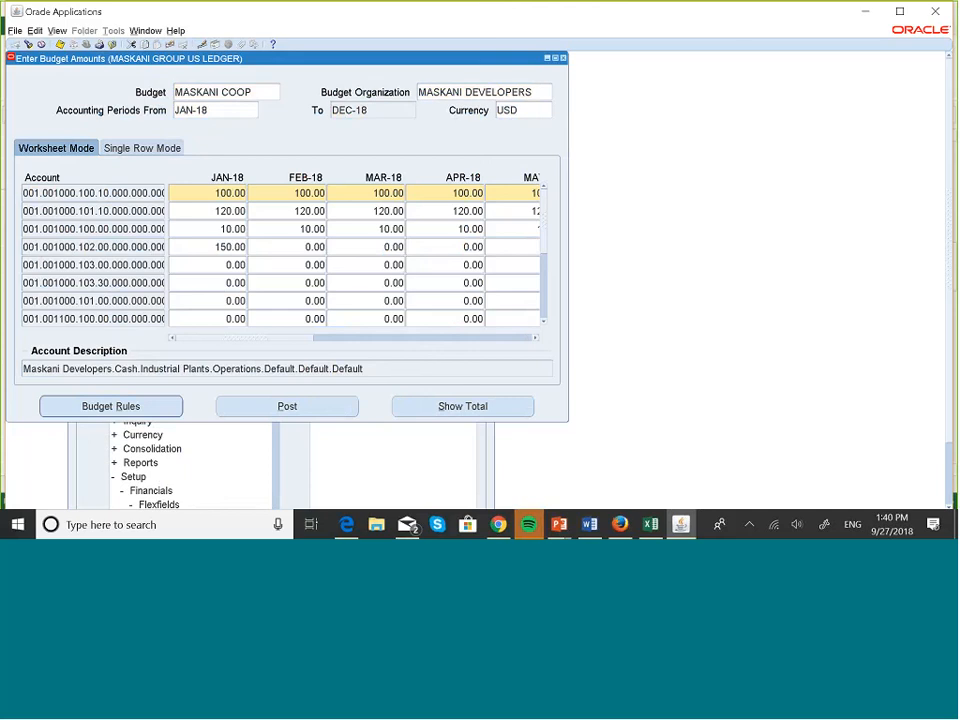
pyautogui.click(544, 320)
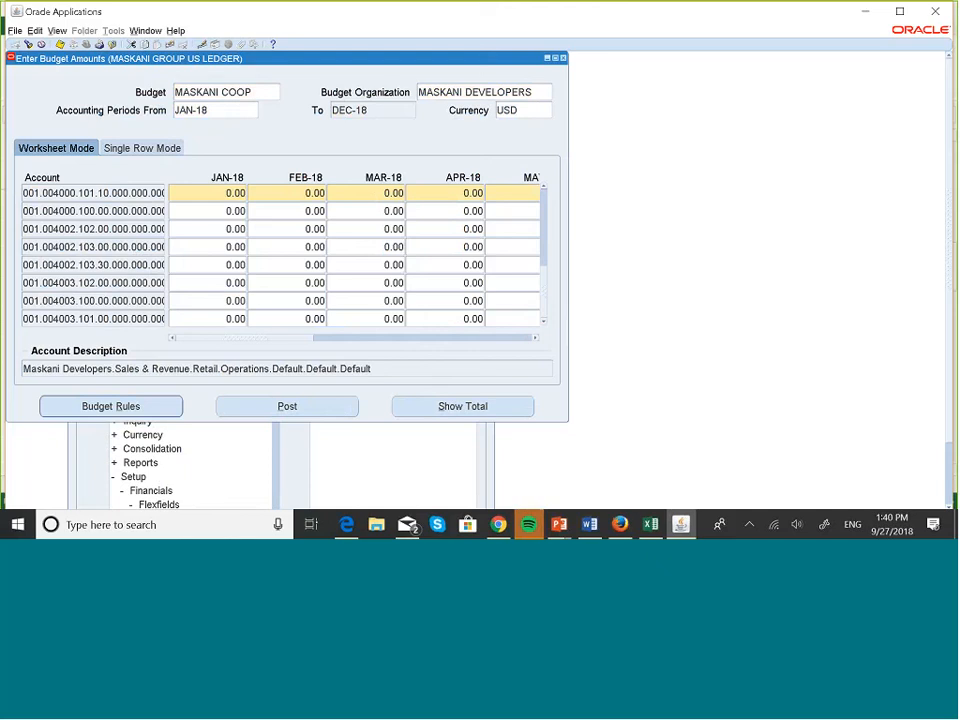
pyautogui.click(543, 187)
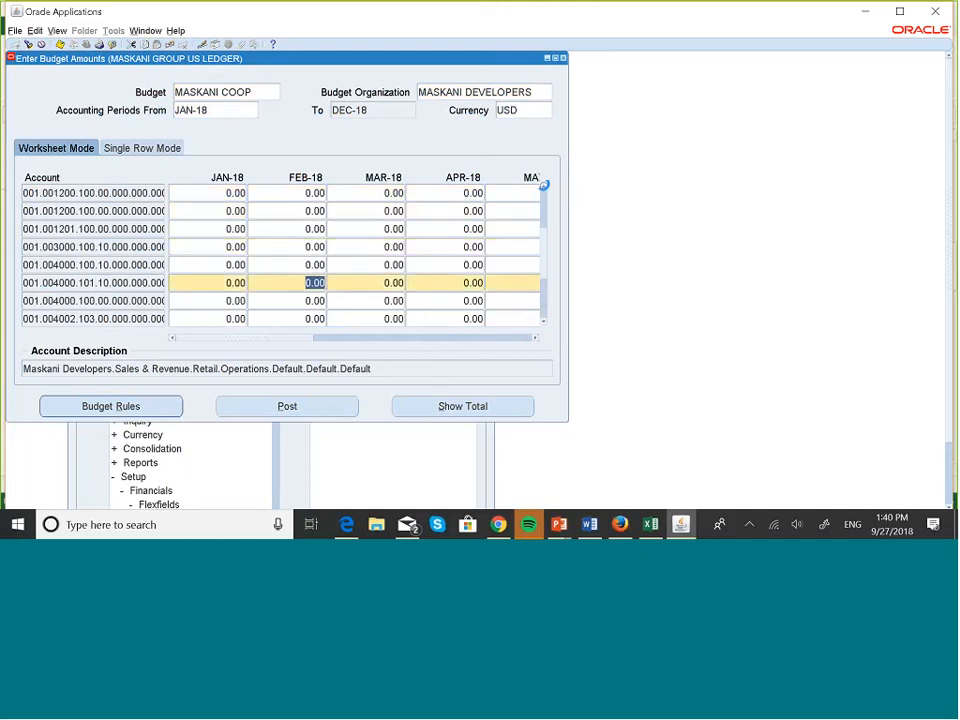
pyautogui.click(543, 187)
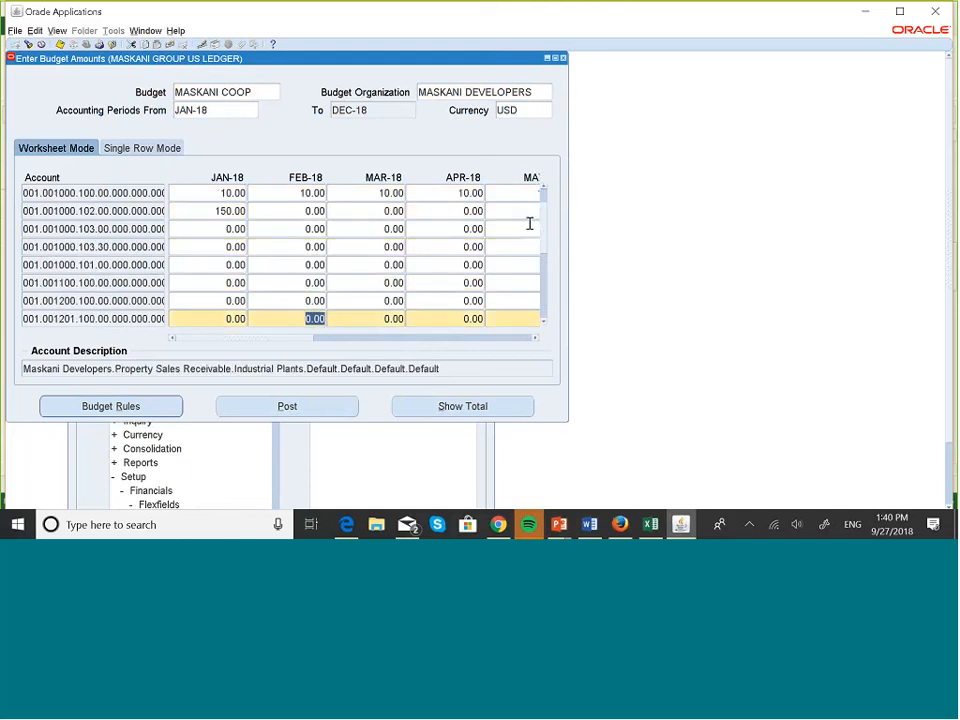
pyautogui.click(563, 58)
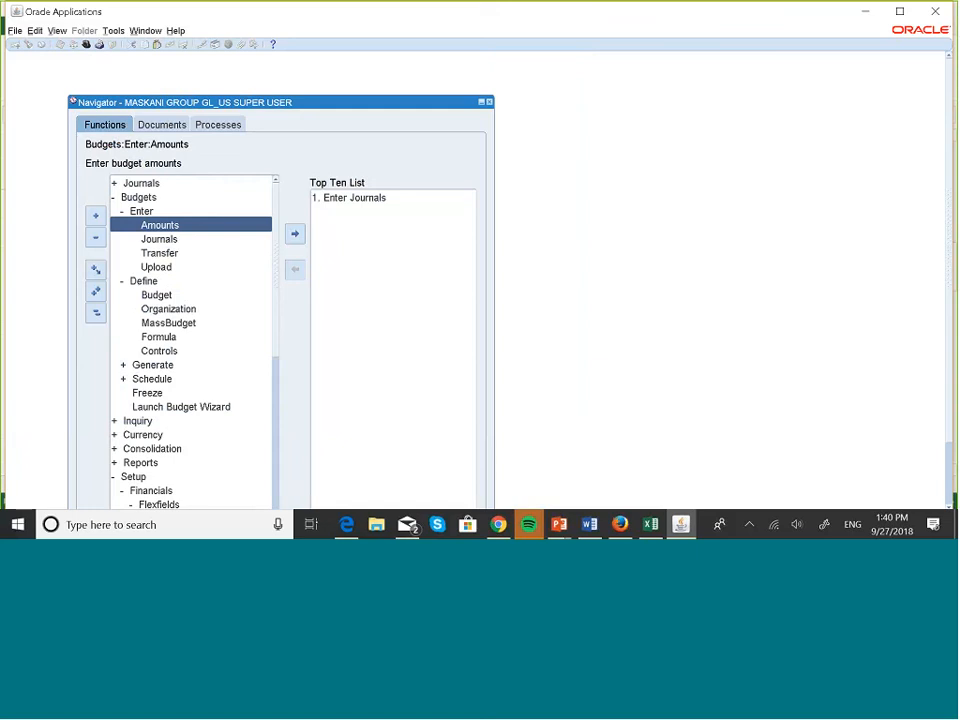
pyautogui.press('super+Tab')
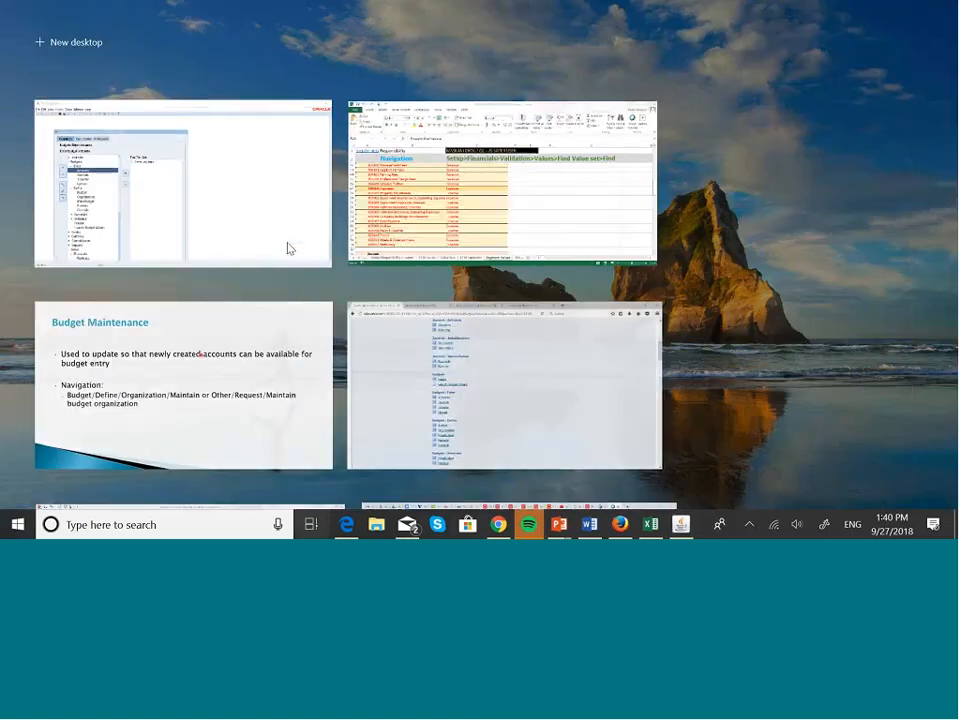
pyautogui.click(242, 386)
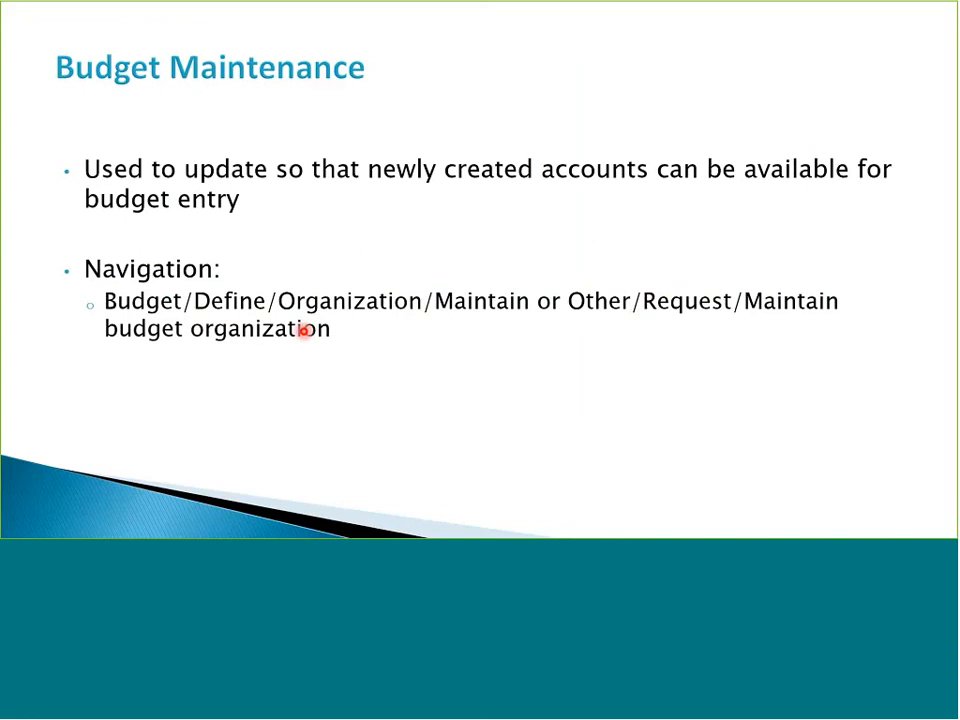
pyautogui.press('super+Tab')
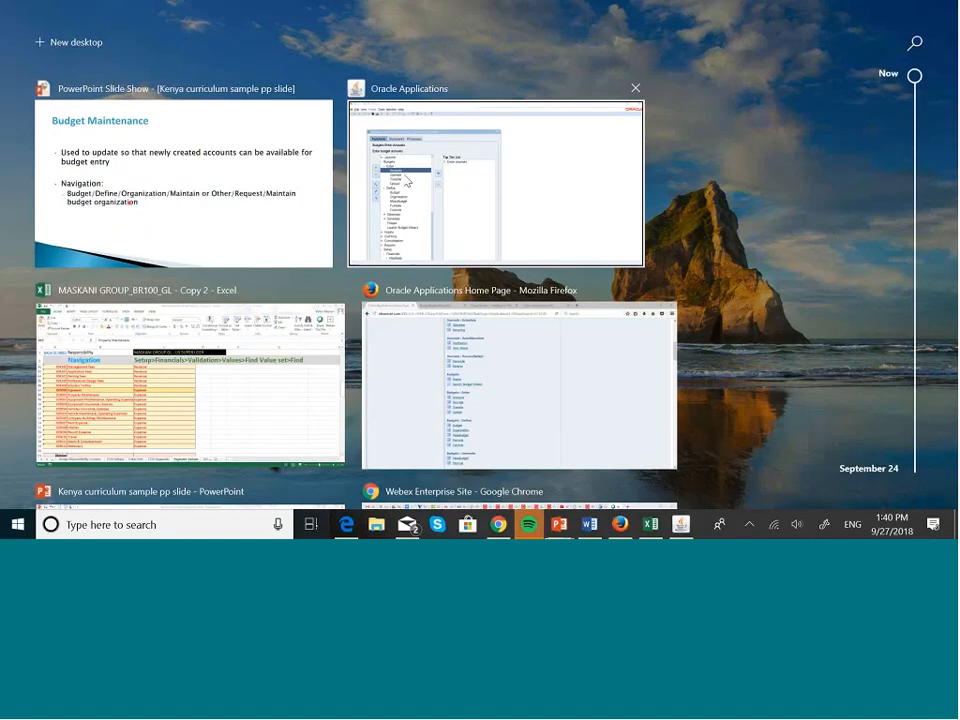
pyautogui.click(460, 157)
pyautogui.press('super')
pyautogui.press('super')
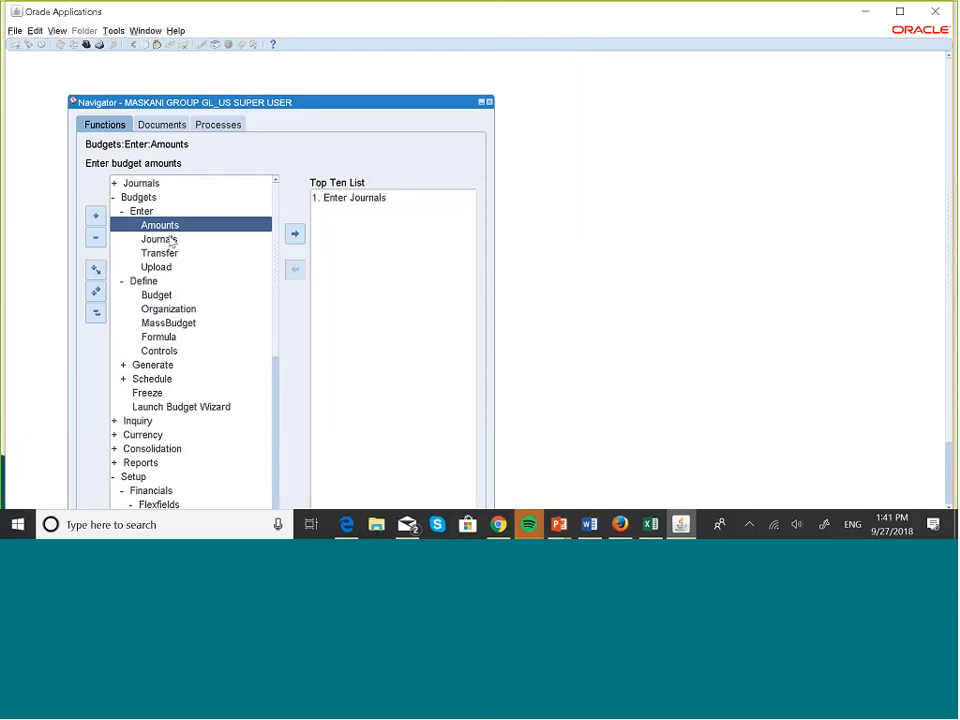
# Reopen MASKANI DEVELOPERS in Define Budget Organization and run Maintain, acknowledging request 5851070.
pyautogui.doubleClick(167, 309)
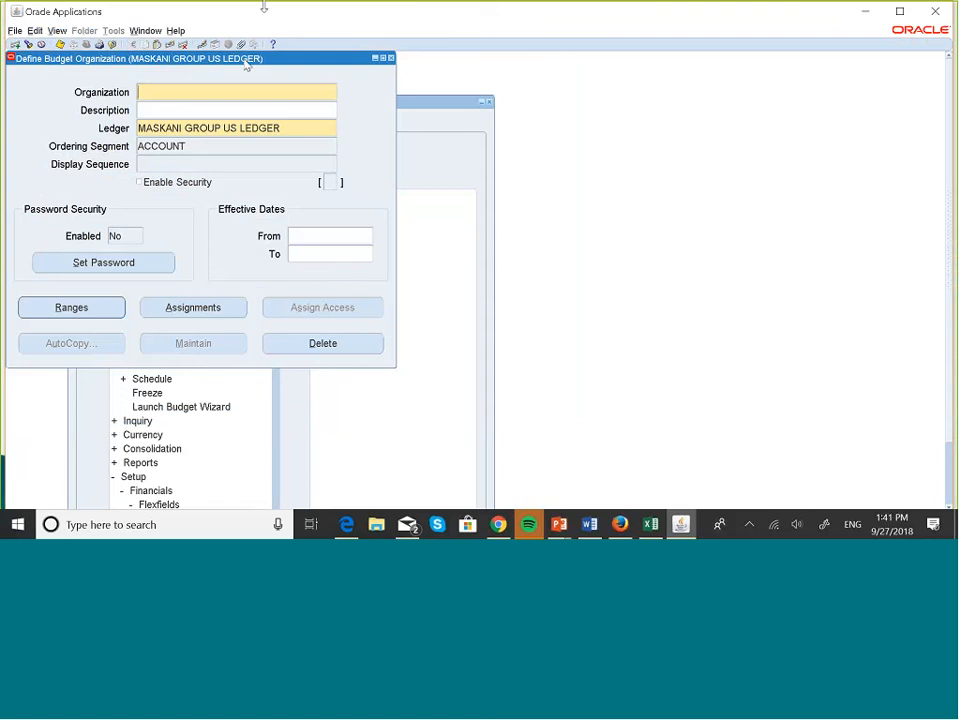
pyautogui.click(60, 44)
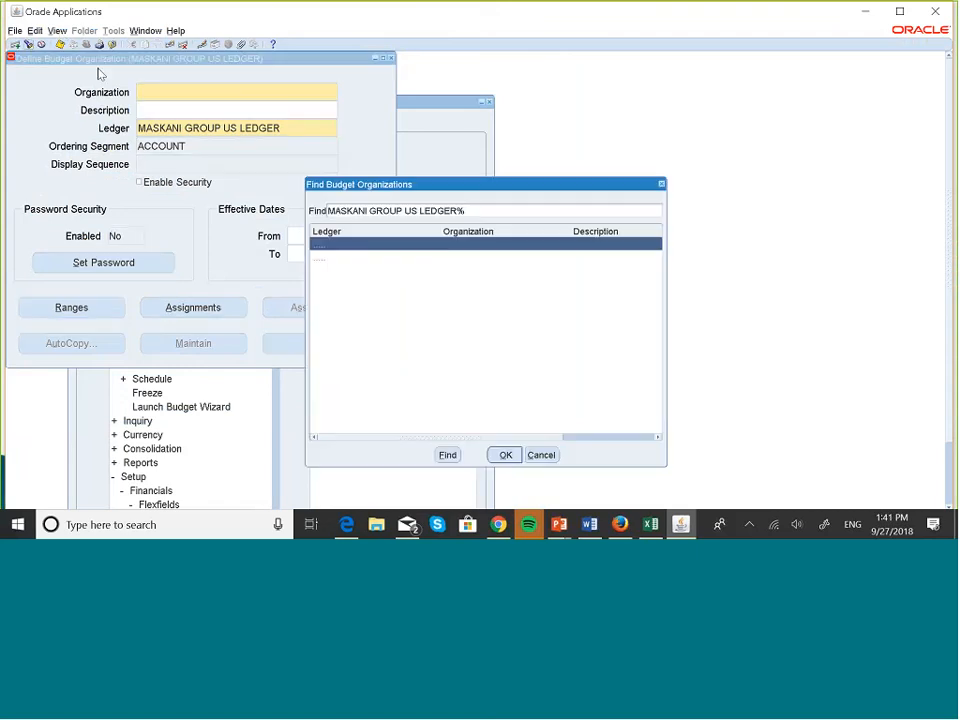
pyautogui.click(505, 455)
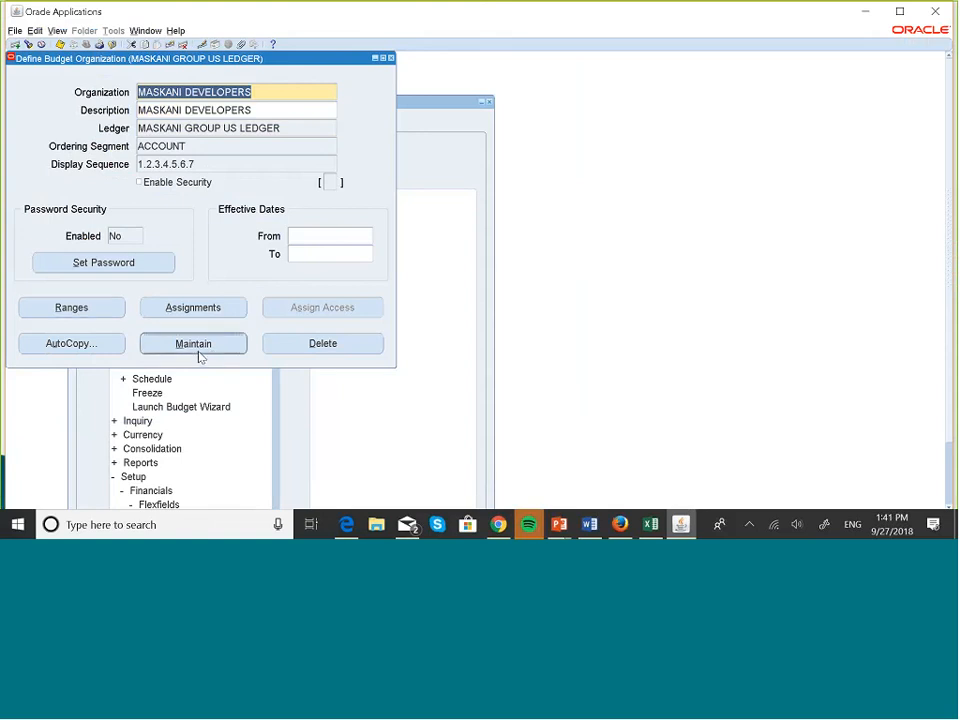
pyautogui.click(199, 345)
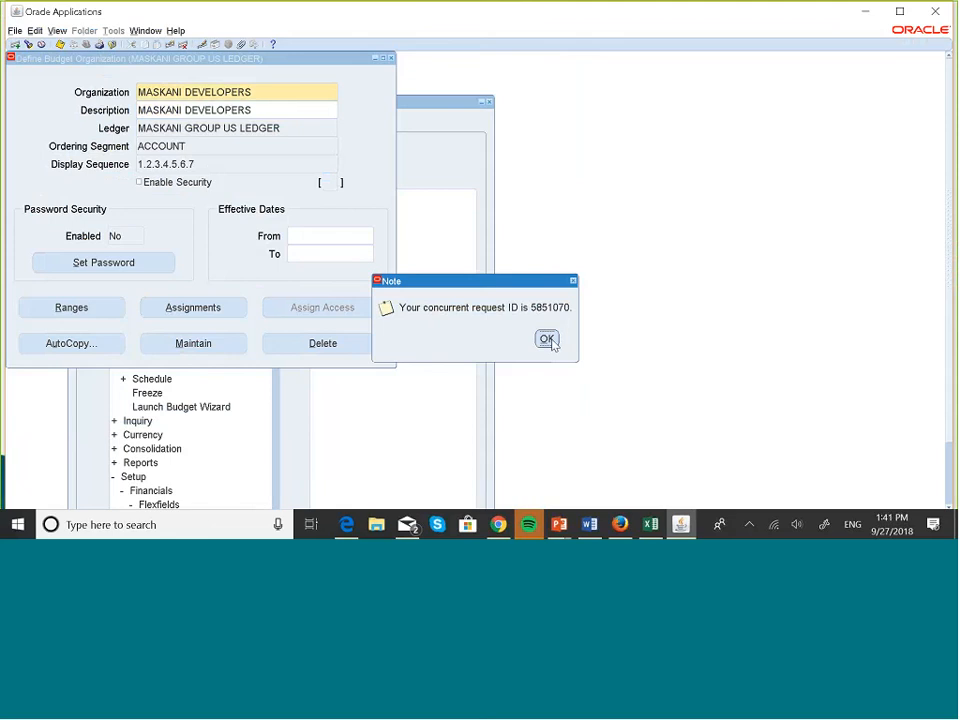
pyautogui.click(547, 339)
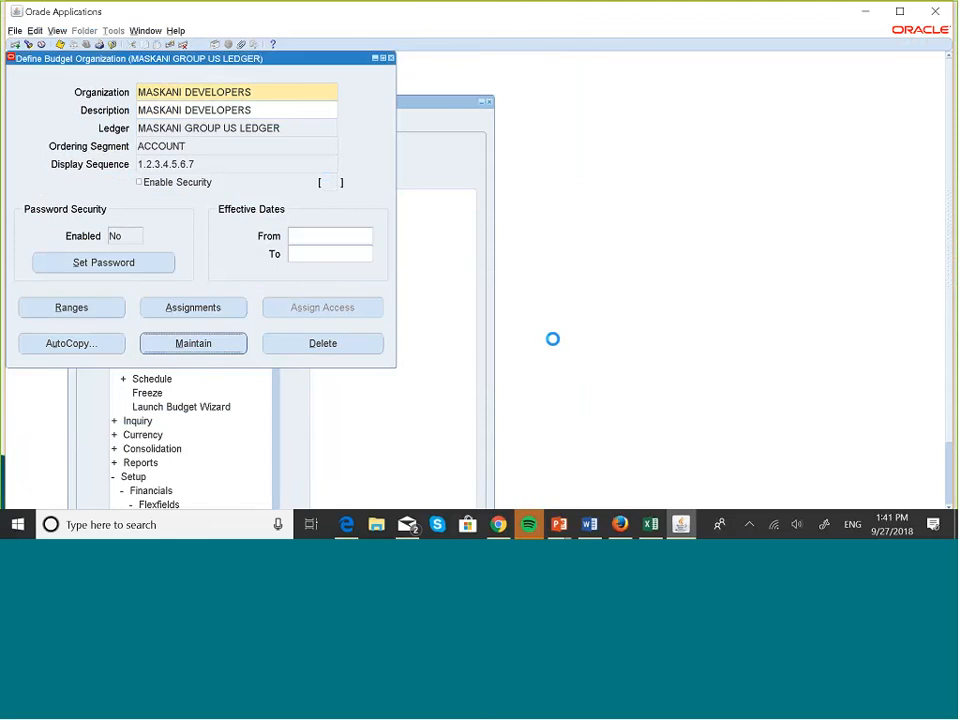
# Check request 5851070 in View > Requests, refreshing until it shows Pending Standby.
pyautogui.hotkey('alt', 'v')
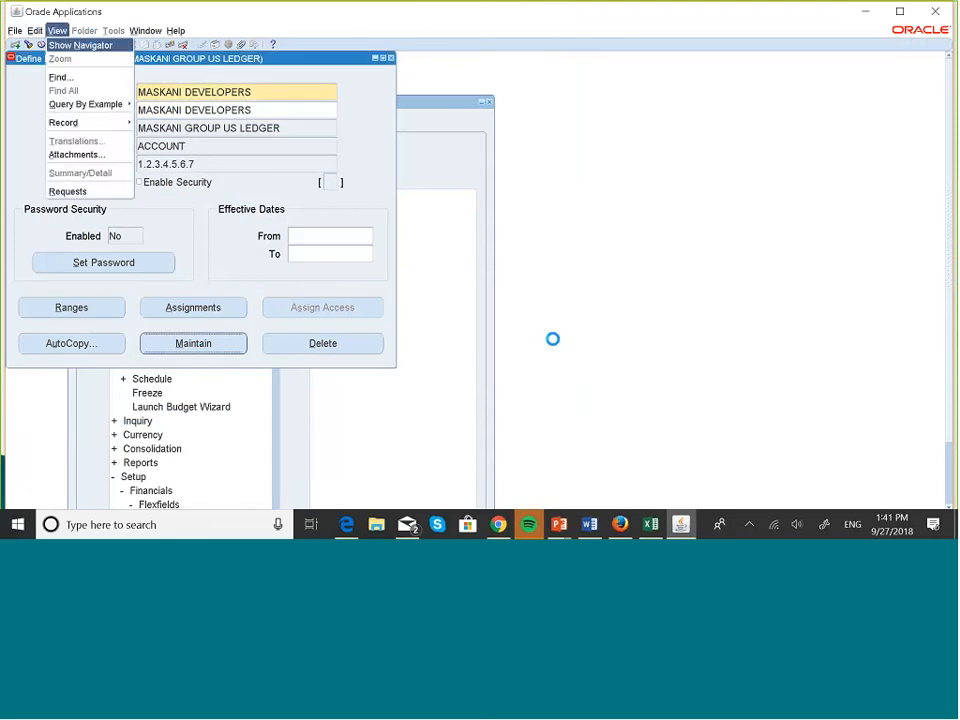
pyautogui.press('r')
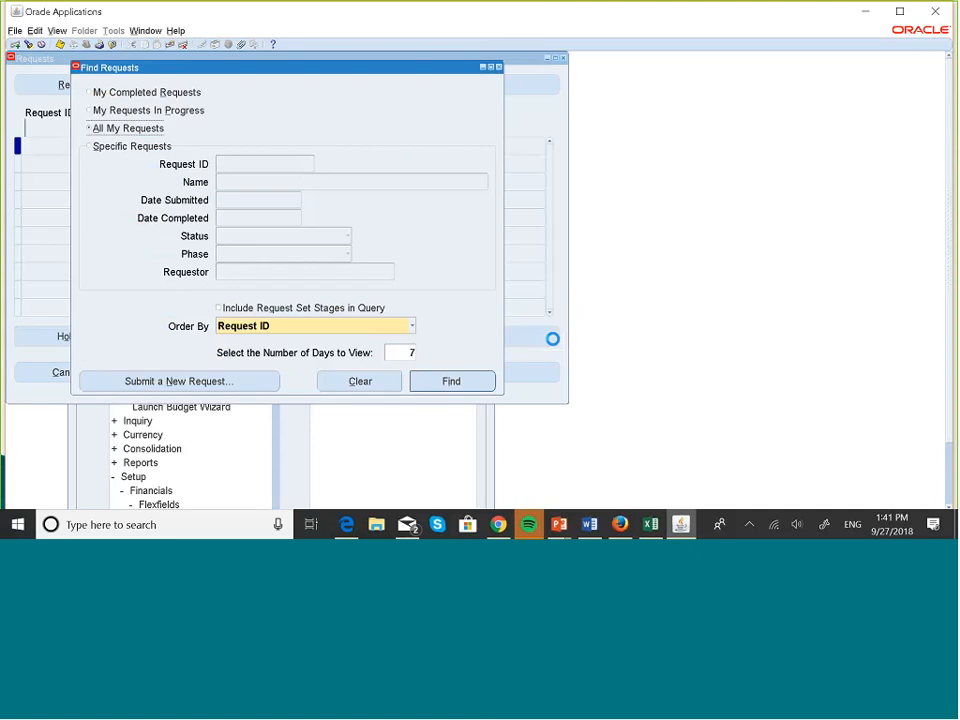
pyautogui.click(445, 381)
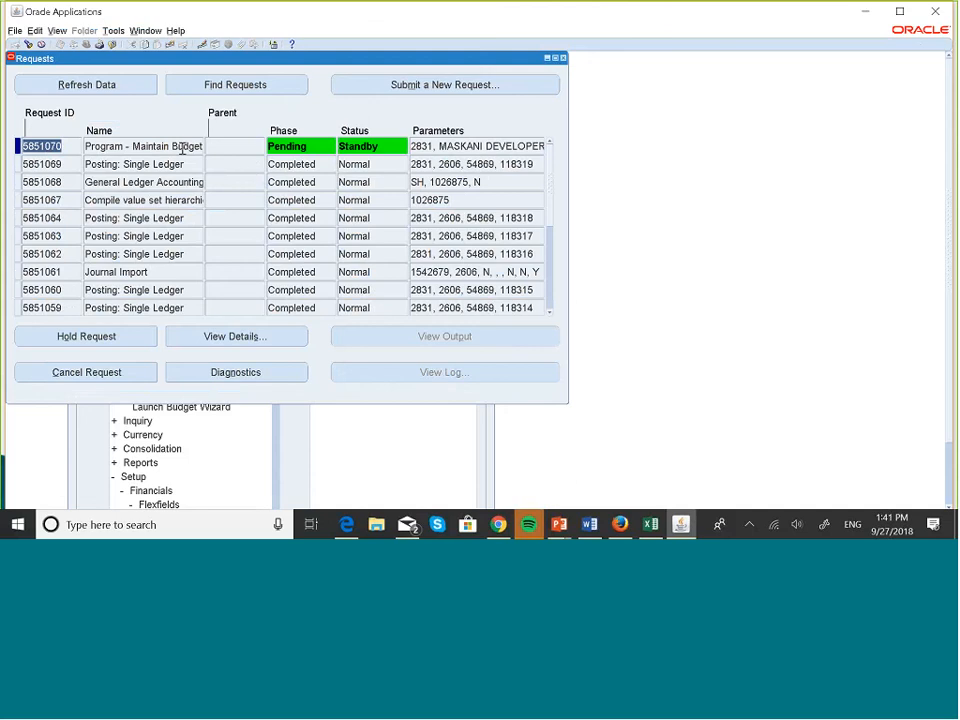
pyautogui.click(111, 87)
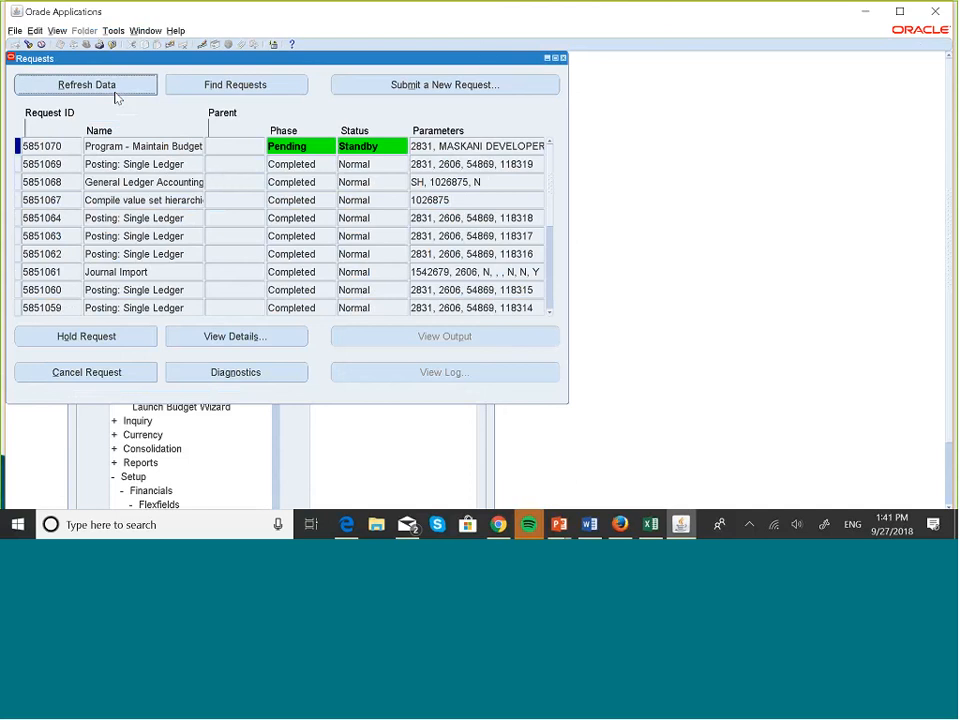
pyautogui.click(115, 88)
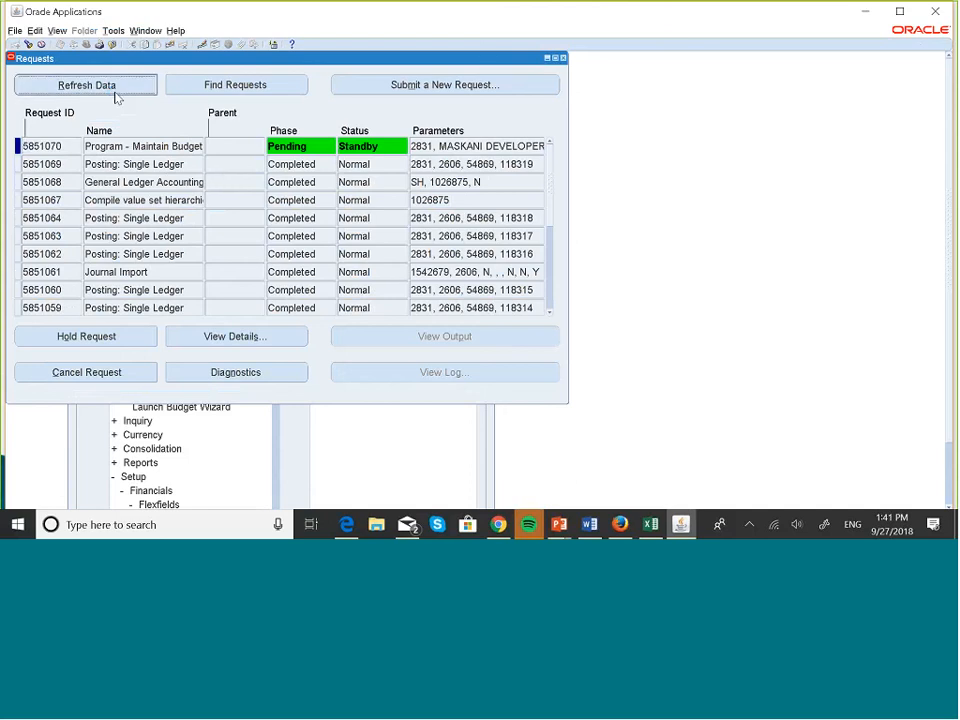
pyautogui.click(115, 88)
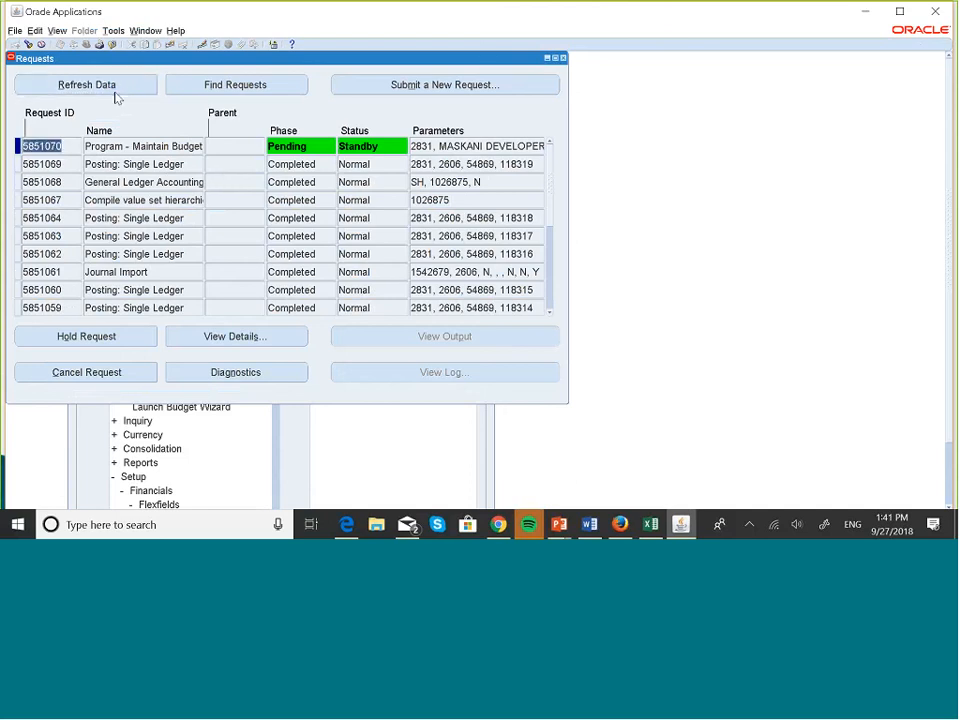
pyautogui.click(115, 91)
pyautogui.click(563, 58)
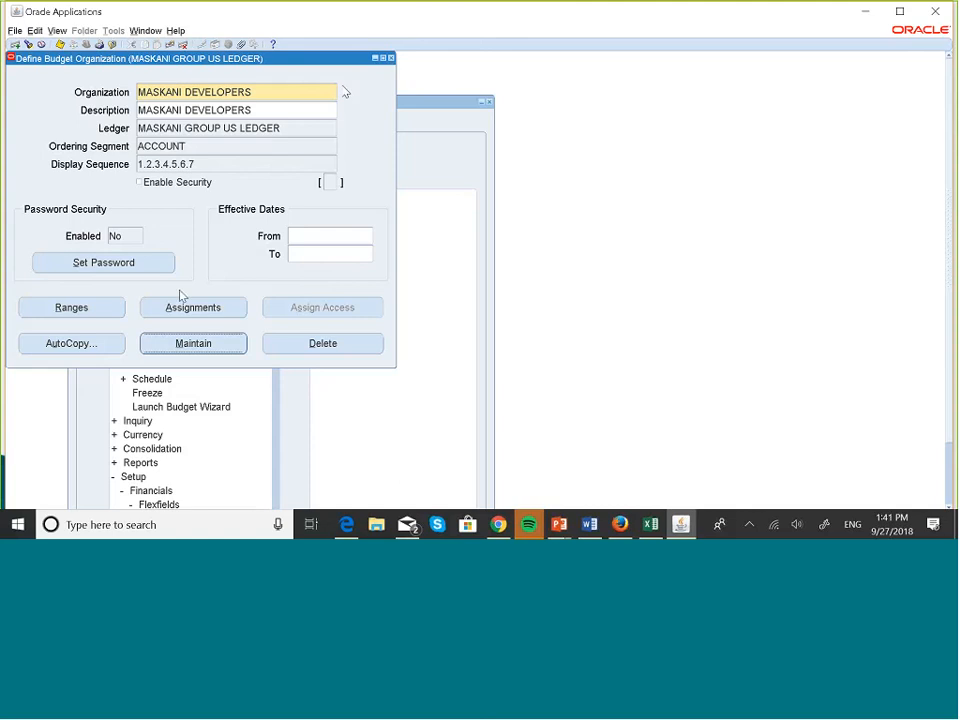
# Check the account ranges, then scroll through MASKANI DEVELOPERS' account assignments and close them.
pyautogui.click(72, 308)
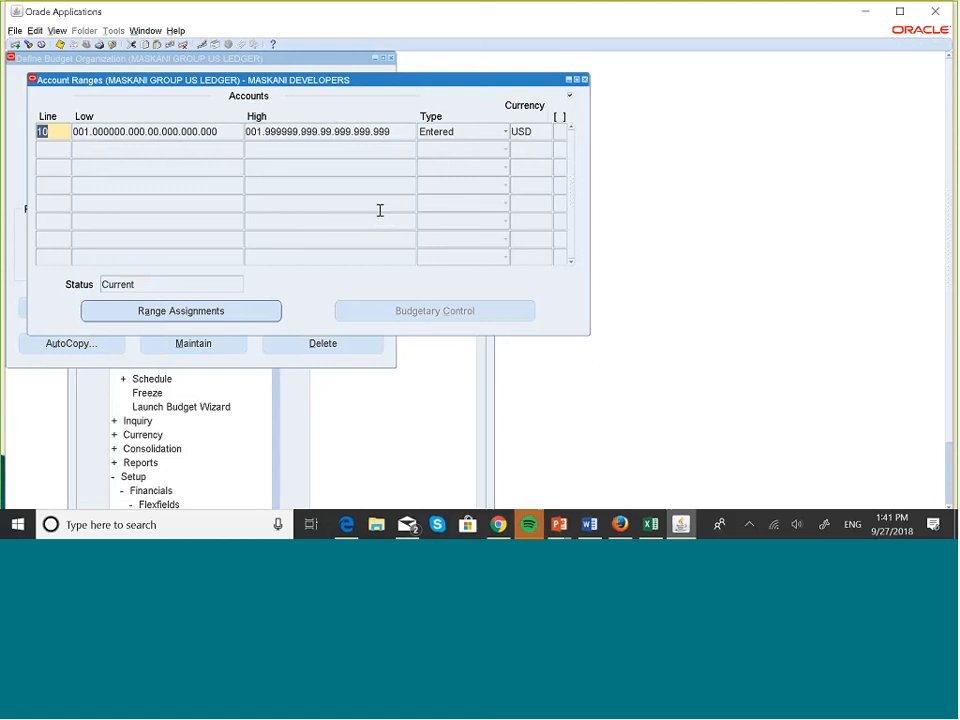
pyautogui.click(584, 79)
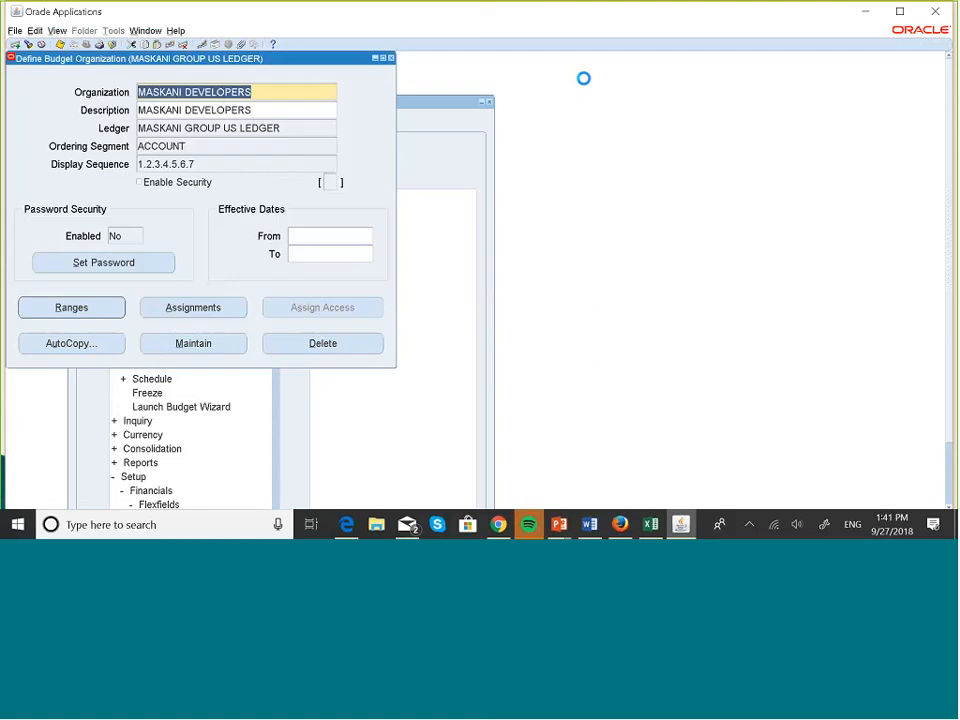
pyautogui.click(201, 307)
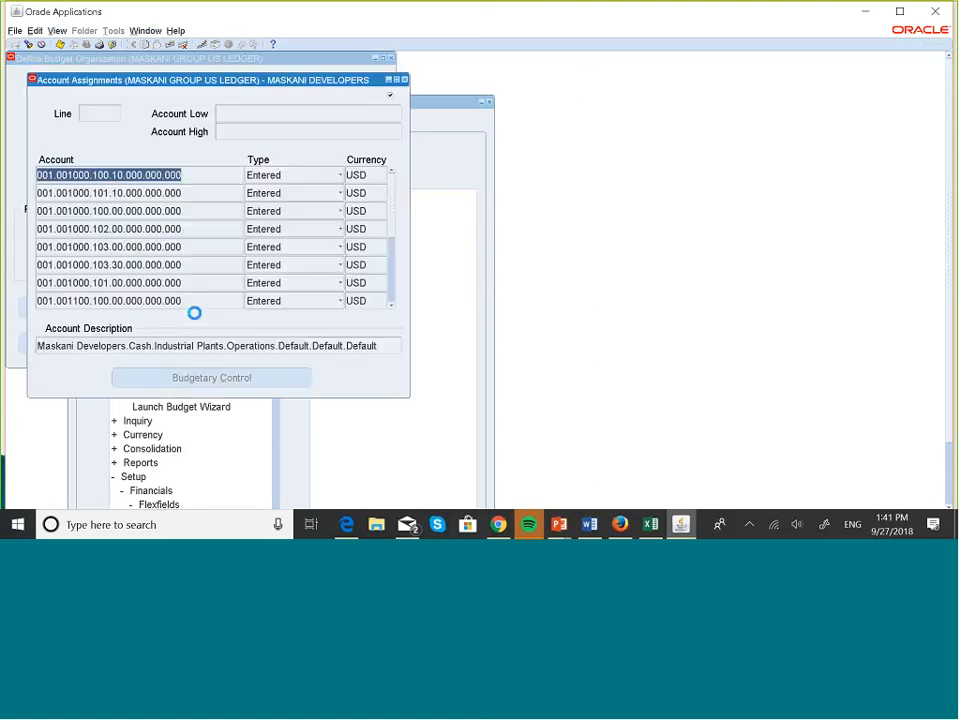
pyautogui.click(391, 306)
pyautogui.click(391, 306)
pyautogui.click(391, 306)
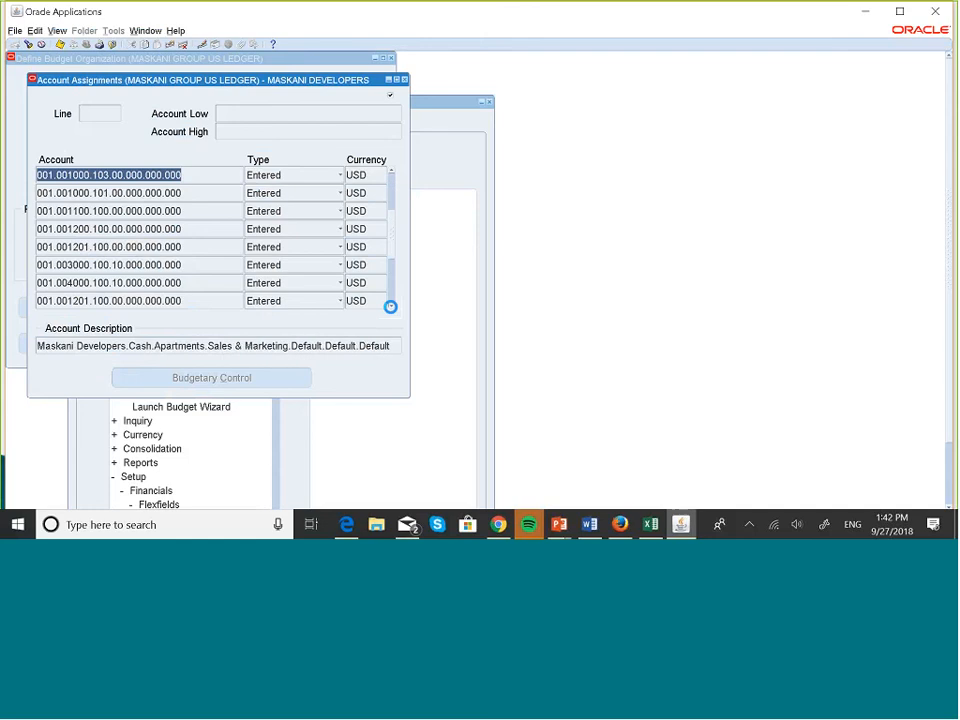
pyautogui.click(391, 306)
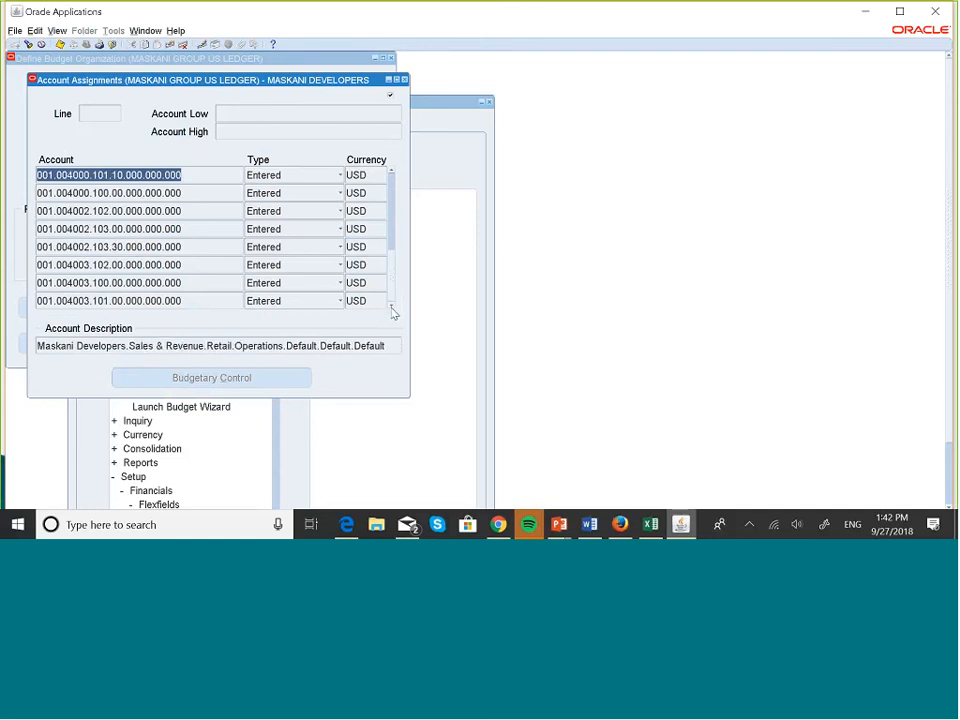
pyautogui.click(392, 308)
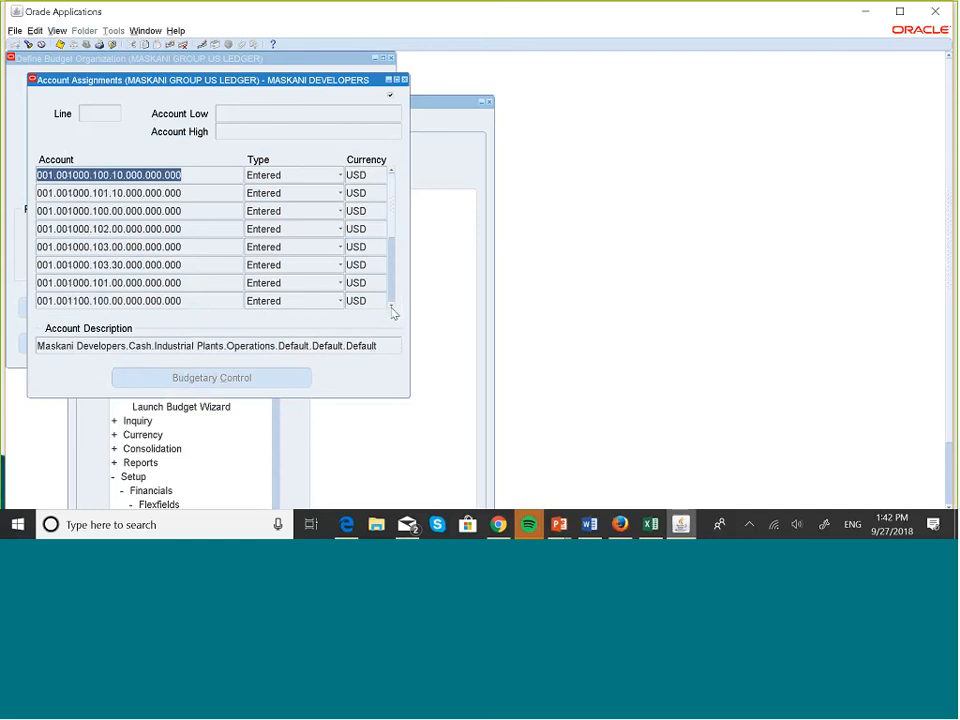
pyautogui.click(392, 309)
pyautogui.click(392, 309)
pyautogui.click(392, 309)
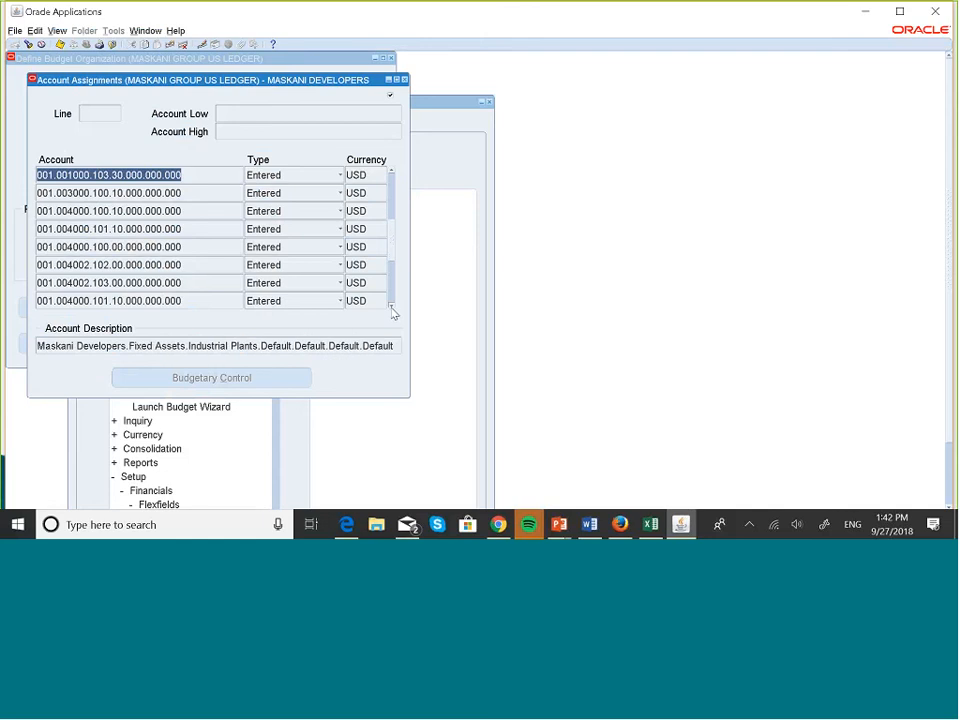
pyautogui.click(391, 307)
pyautogui.click(391, 307)
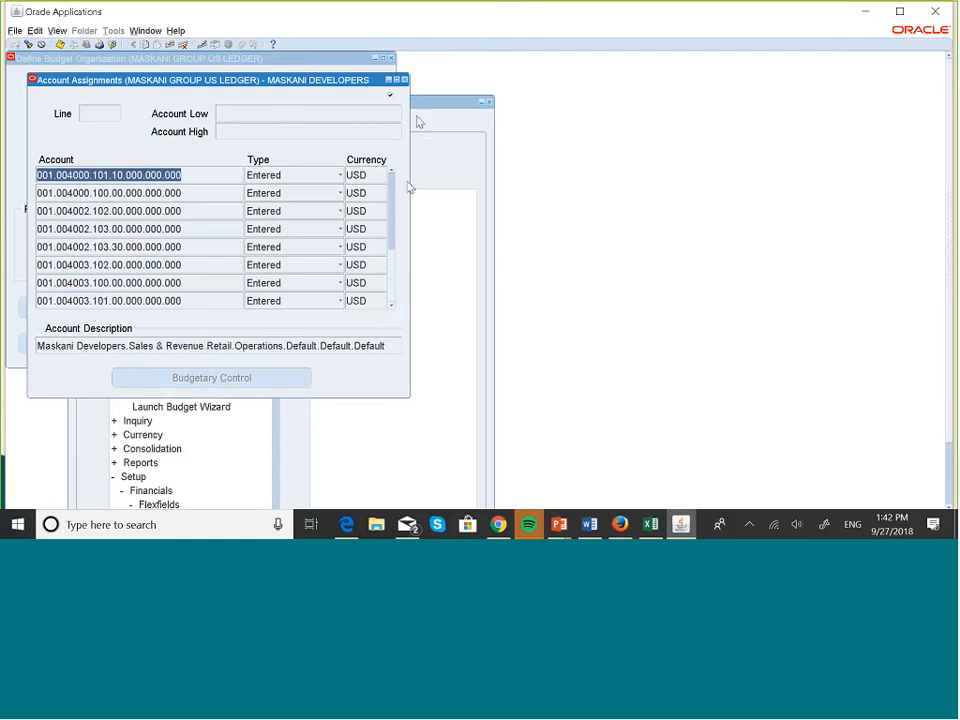
pyautogui.click(404, 80)
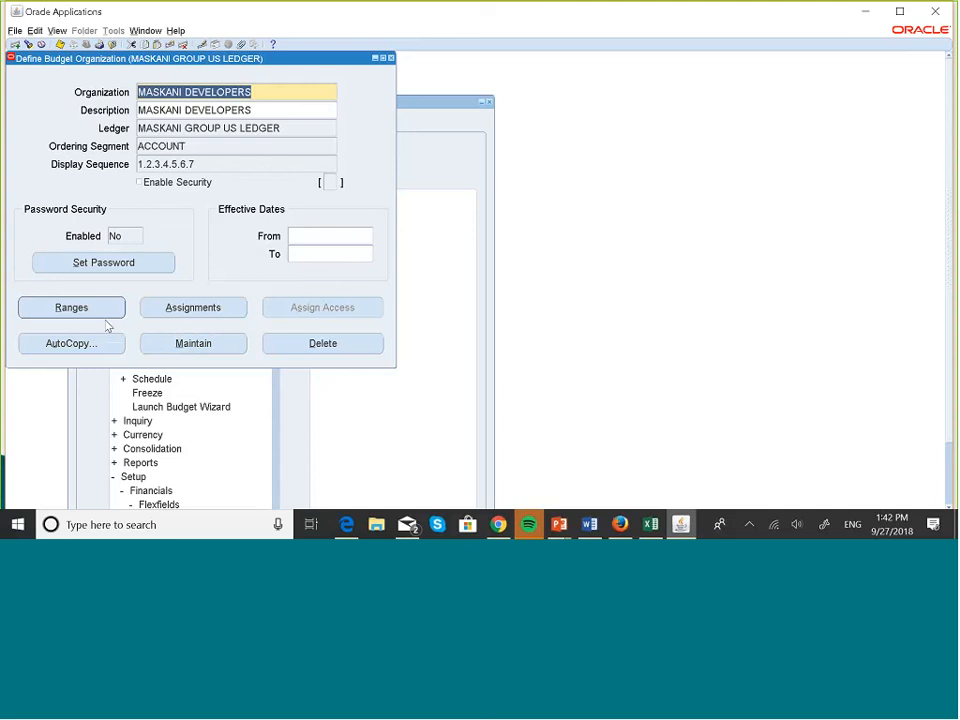
# Reopen the assignments to confirm account 001.005001.100.00.000.000.000, then close both windows.
pyautogui.click(185, 308)
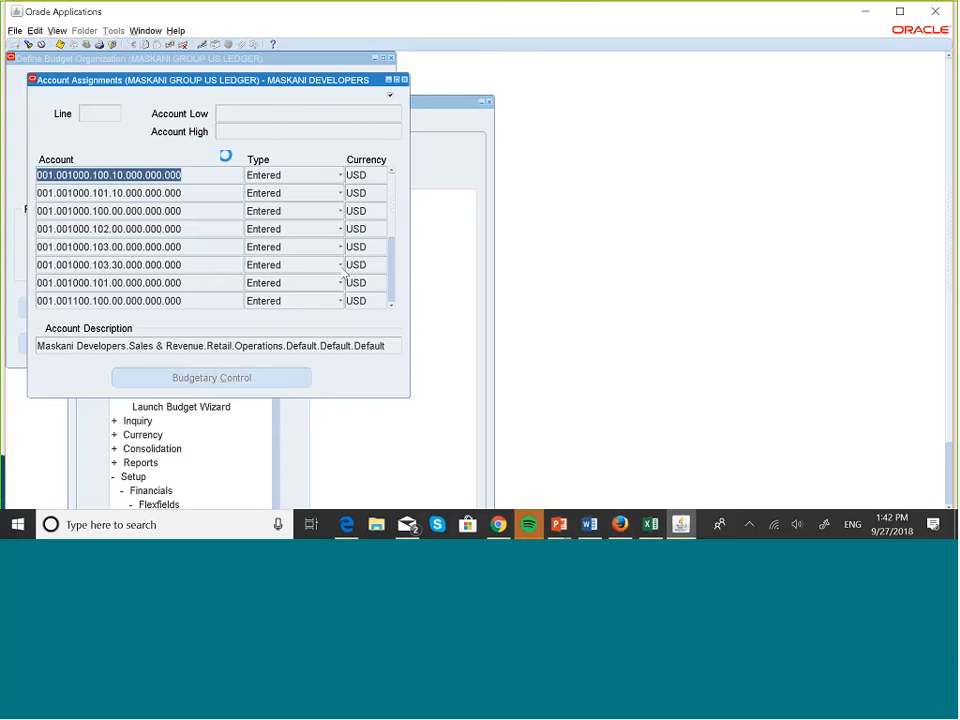
pyautogui.click(391, 304)
pyautogui.click(391, 304)
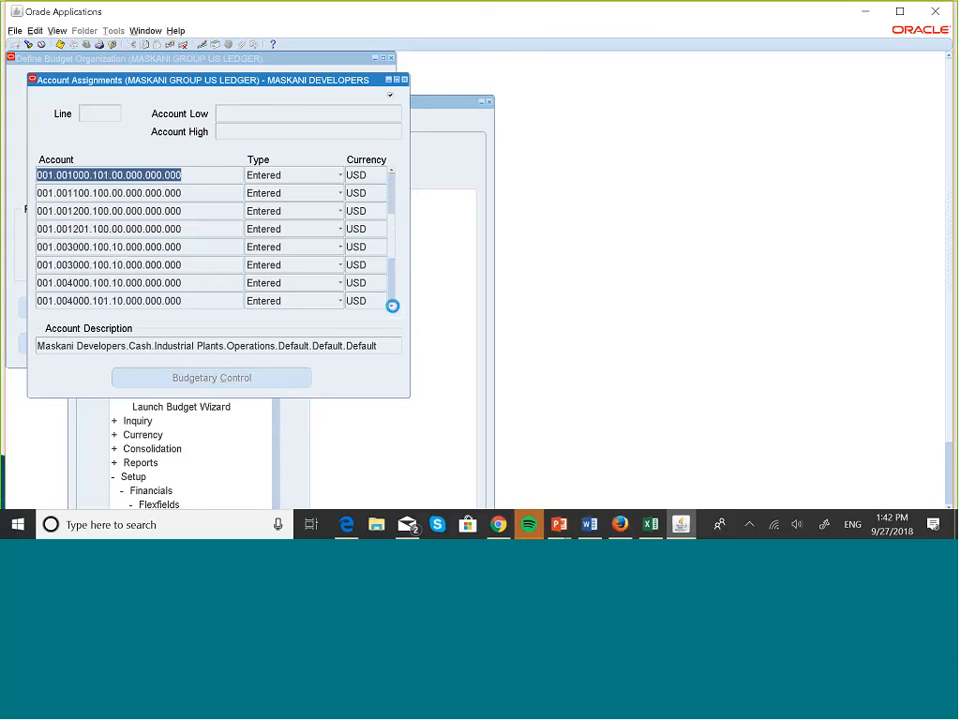
pyautogui.click(391, 304)
pyautogui.click(392, 305)
pyautogui.click(392, 305)
pyautogui.click(392, 305)
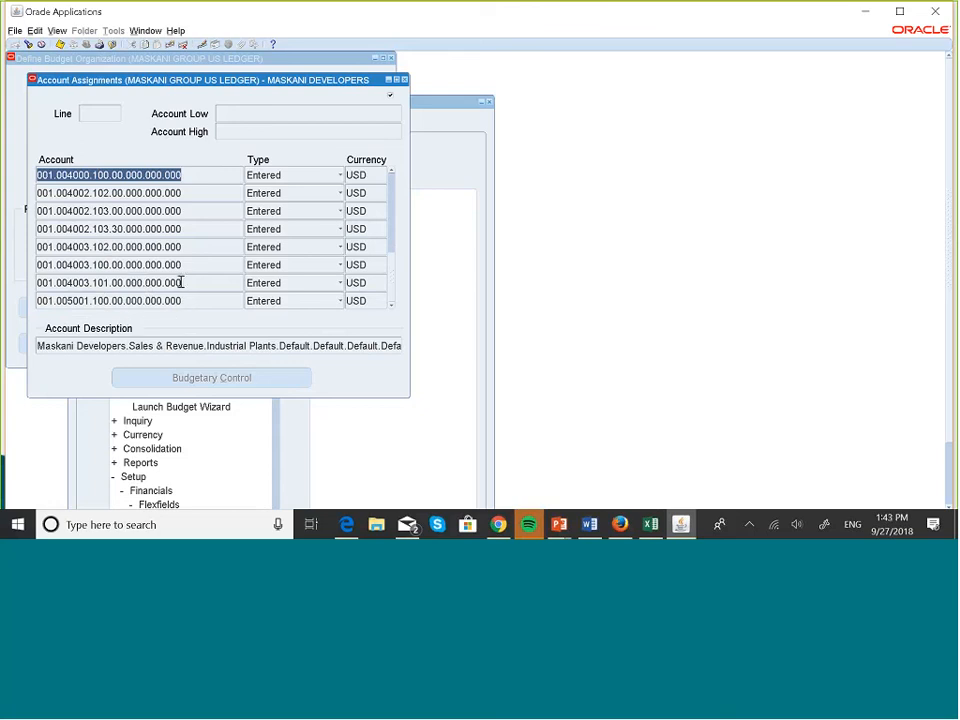
pyautogui.click(404, 80)
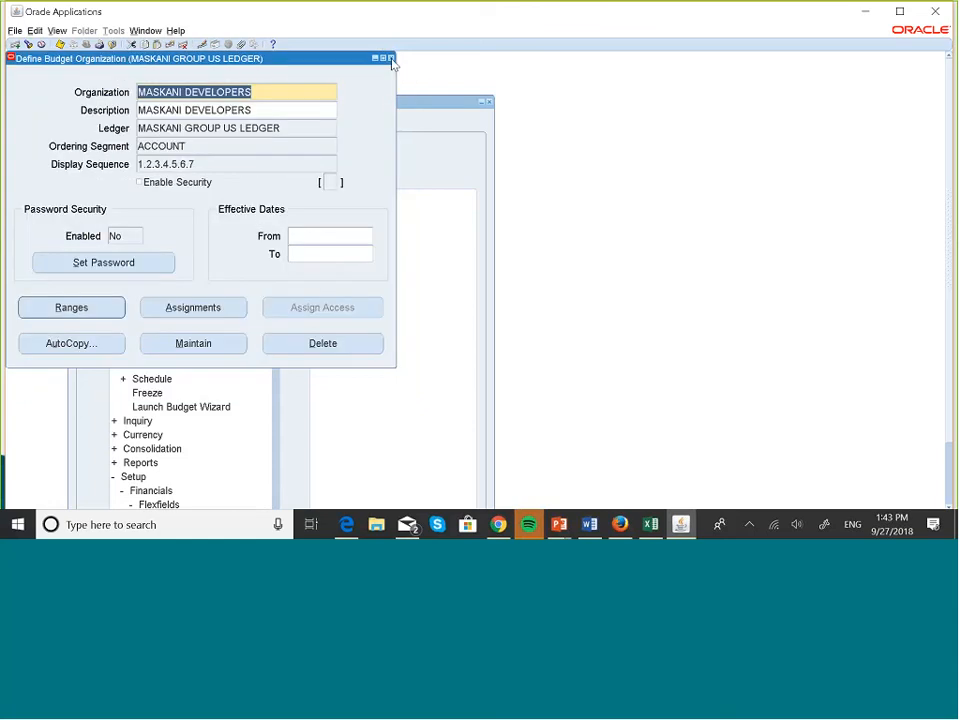
pyautogui.click(390, 58)
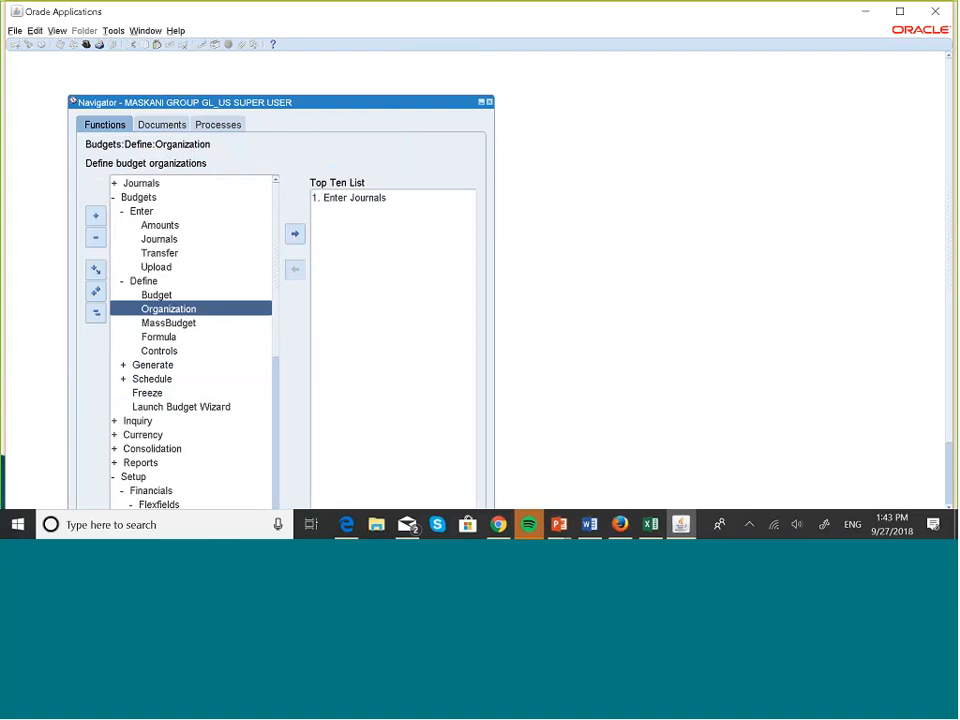
# Open Enter Budget Amounts for MASKANI DEVELOPERS starting at period JAN-18.
pyautogui.doubleClick(172, 226)
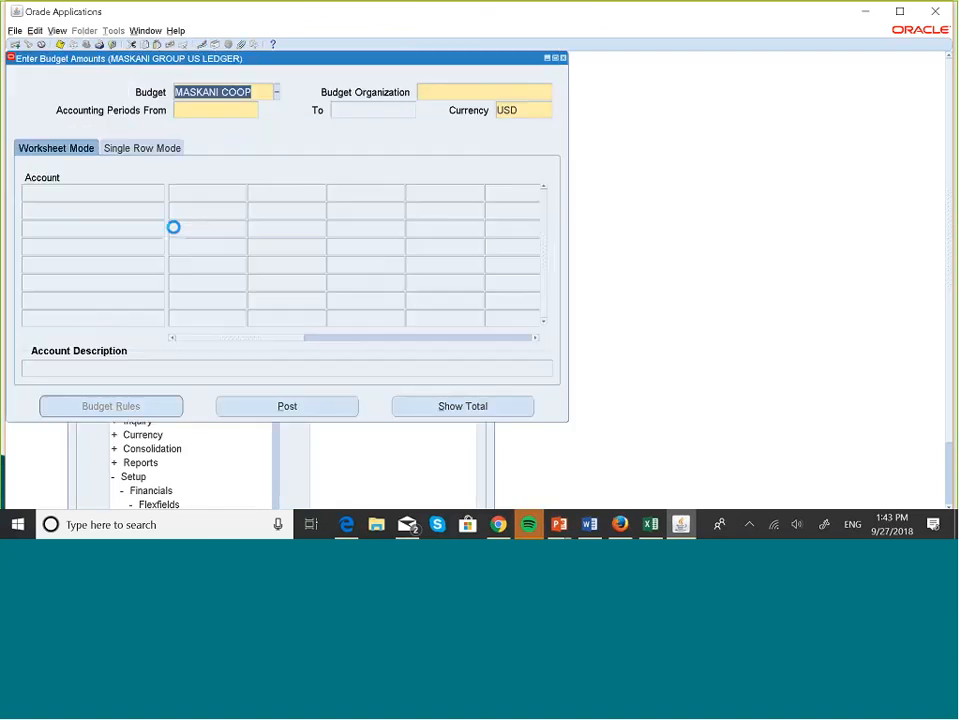
pyautogui.click(467, 91)
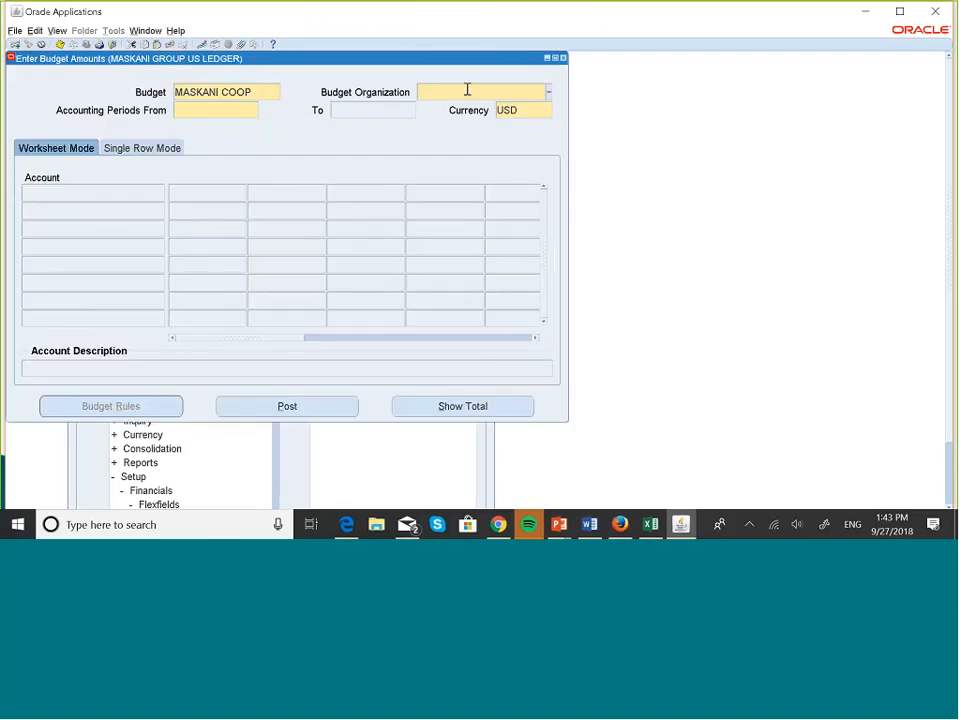
pyautogui.click(549, 92)
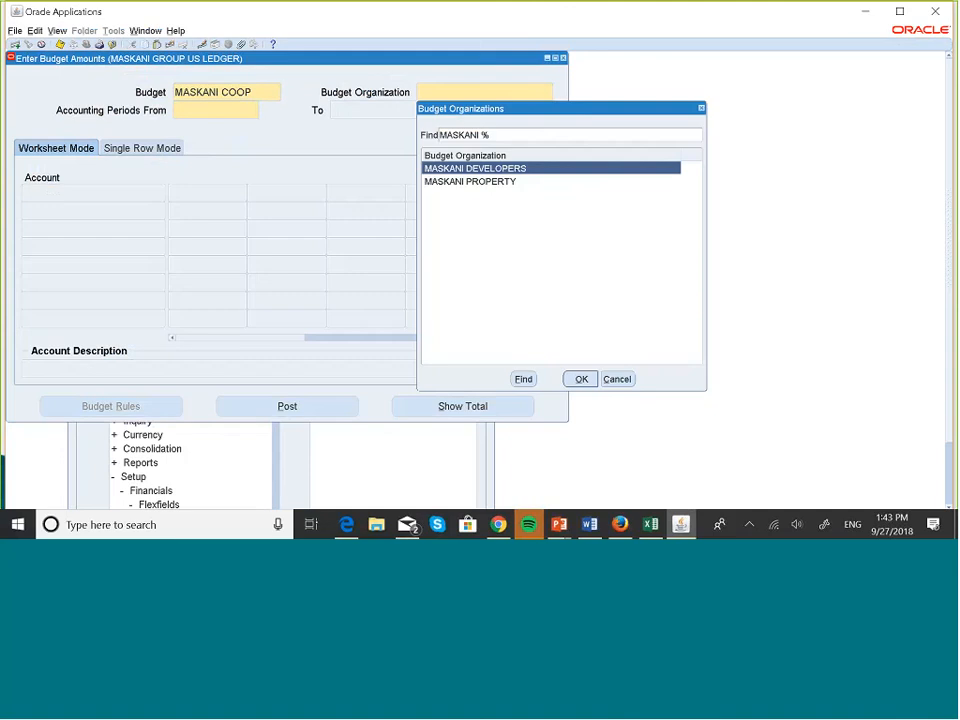
pyautogui.click(581, 379)
pyautogui.write('JAN-18')
pyautogui.press('Tab')
pyautogui.press('Tab')
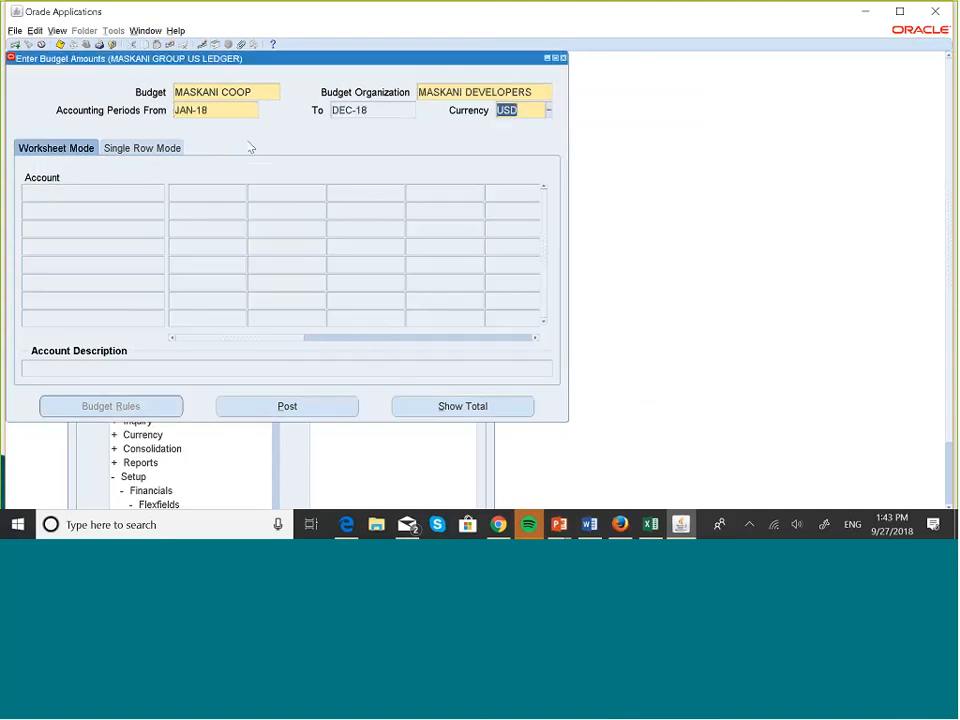
# Load the accounts and scroll to the last record, 001.005001.100.00.000.000.000 at 0.00.
pyautogui.click(251, 191)
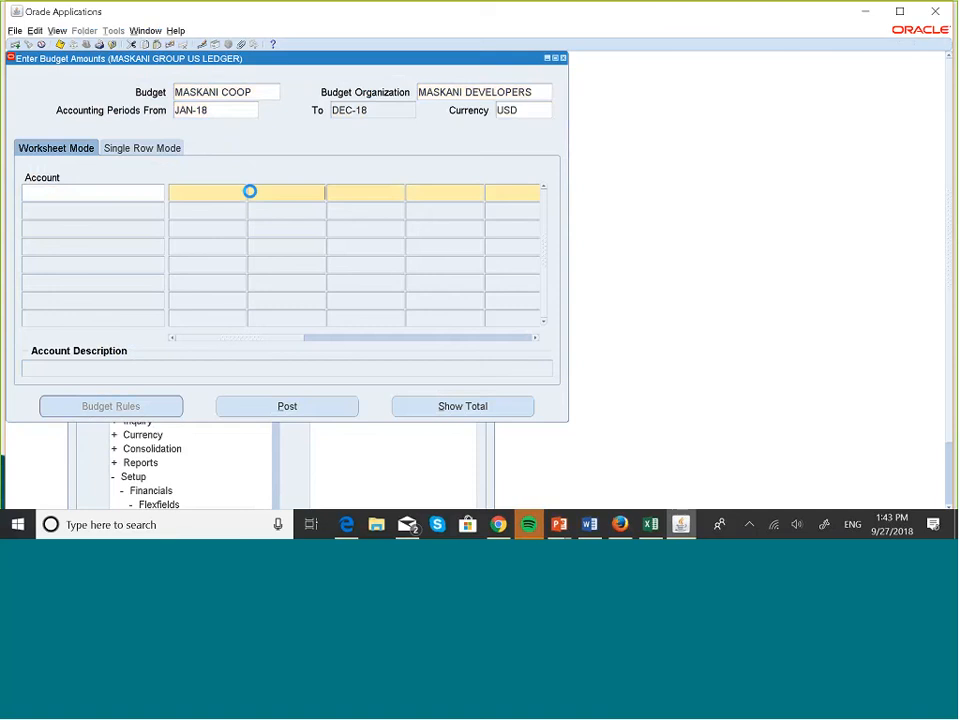
pyautogui.click(416, 401)
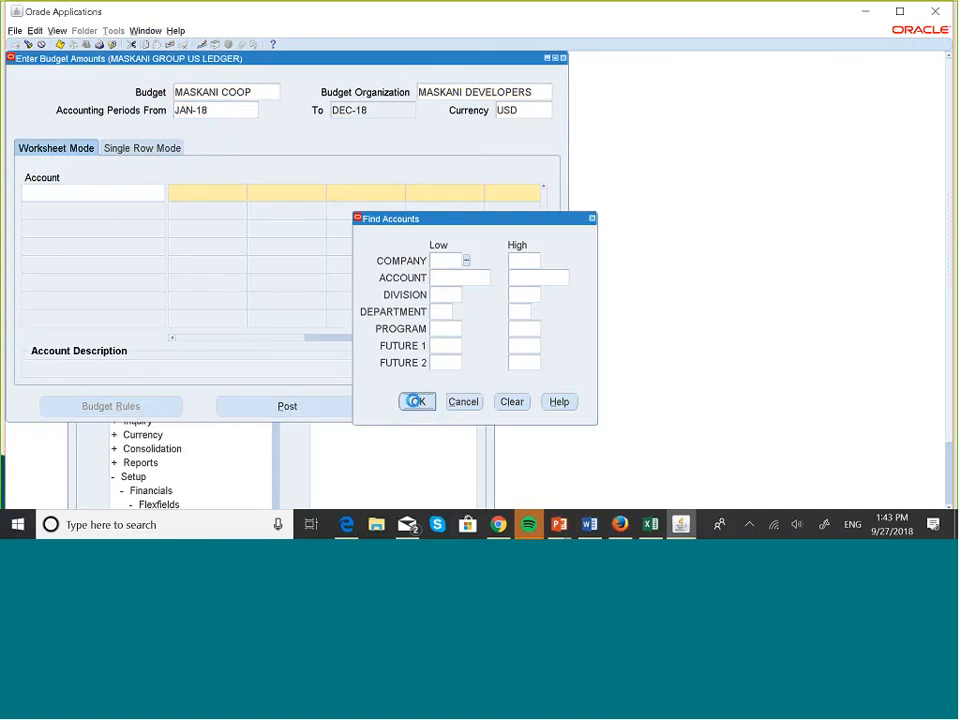
pyautogui.press('Down')
pyautogui.press('Down')
pyautogui.press('Down')
pyautogui.press('Down')
pyautogui.press('Down')
pyautogui.press('Down')
pyautogui.press('Down')
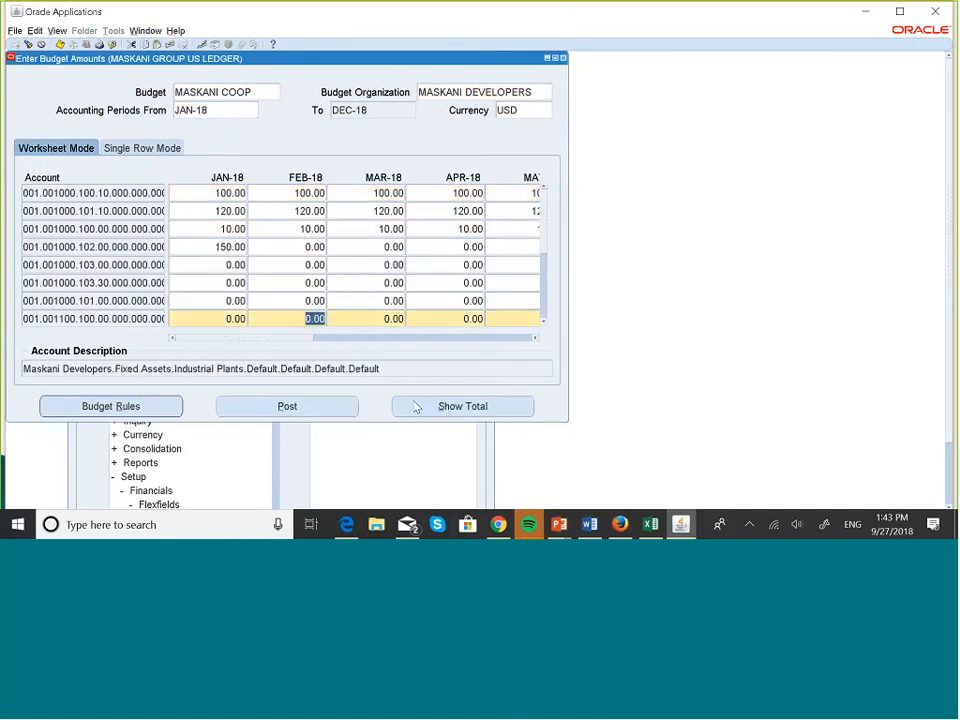
pyautogui.press('Down')
pyautogui.press('Down')
pyautogui.press('Down')
pyautogui.press('Down')
pyautogui.press('Down')
pyautogui.press('Down')
pyautogui.press('Down')
pyautogui.press('Down')
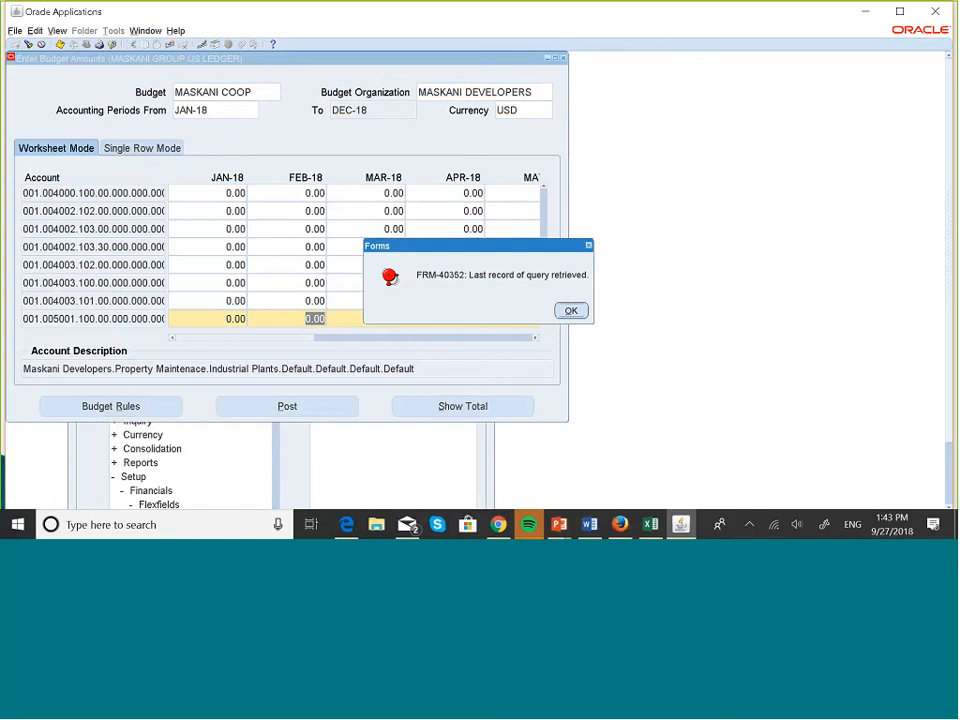
pyautogui.click(570, 312)
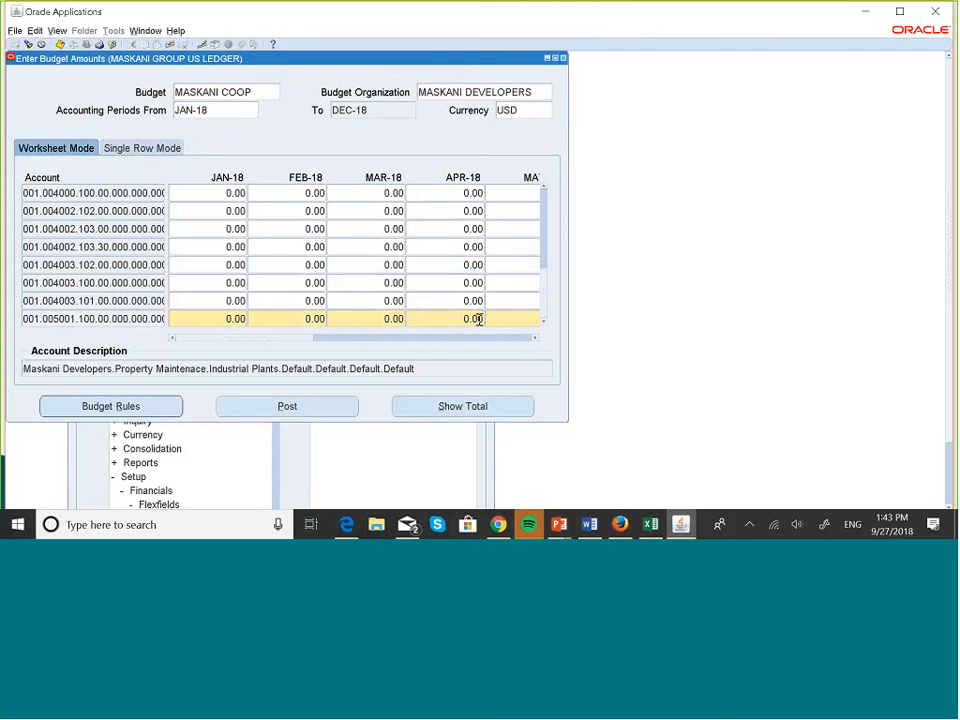
# Close the budget worksheet and start a single standard request from Reports > Request.
pyautogui.click(563, 58)
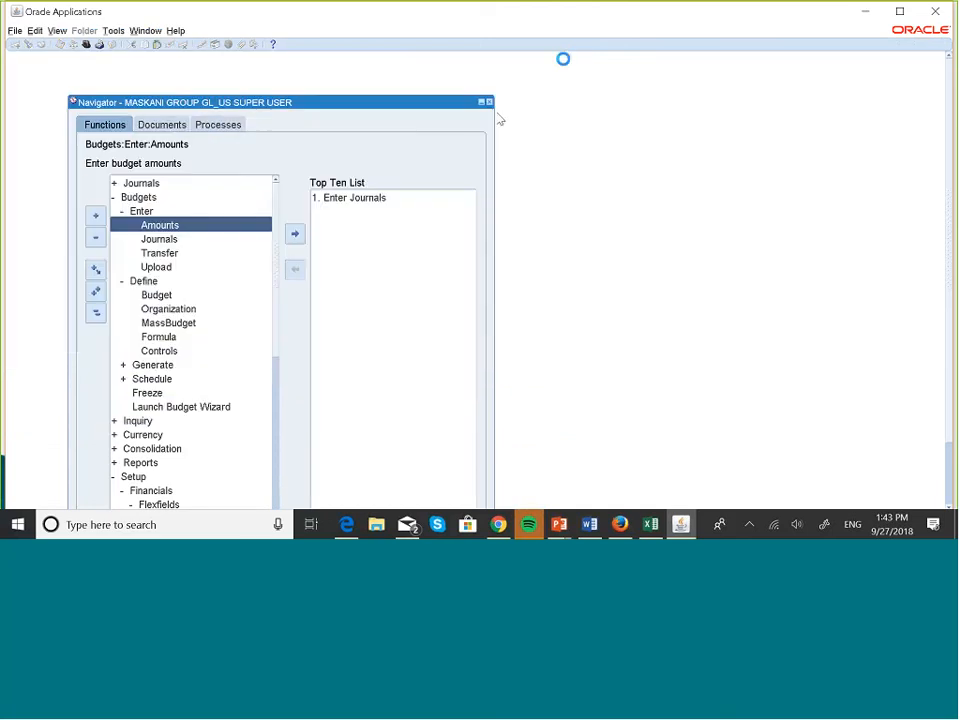
pyautogui.click(91, 312)
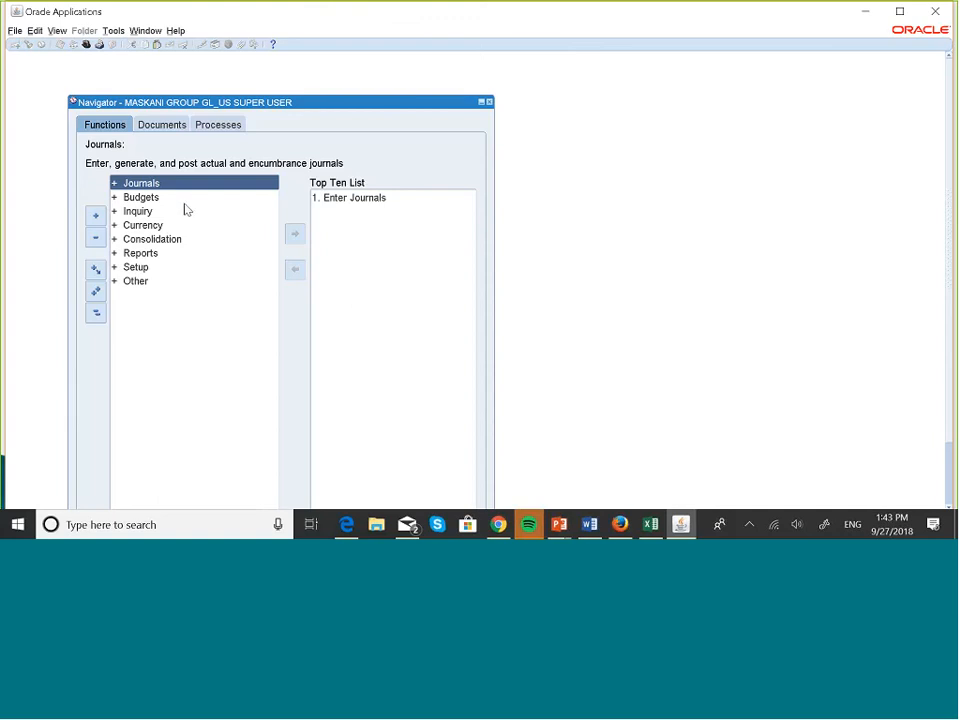
pyautogui.doubleClick(157, 253)
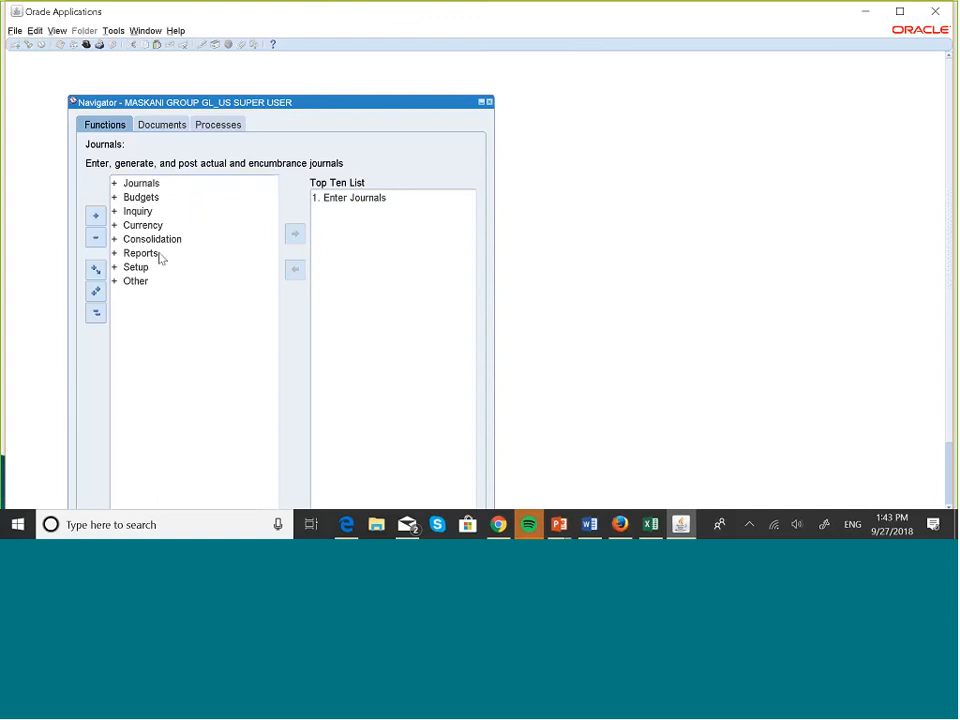
pyautogui.press('Return')
pyautogui.press('Down')
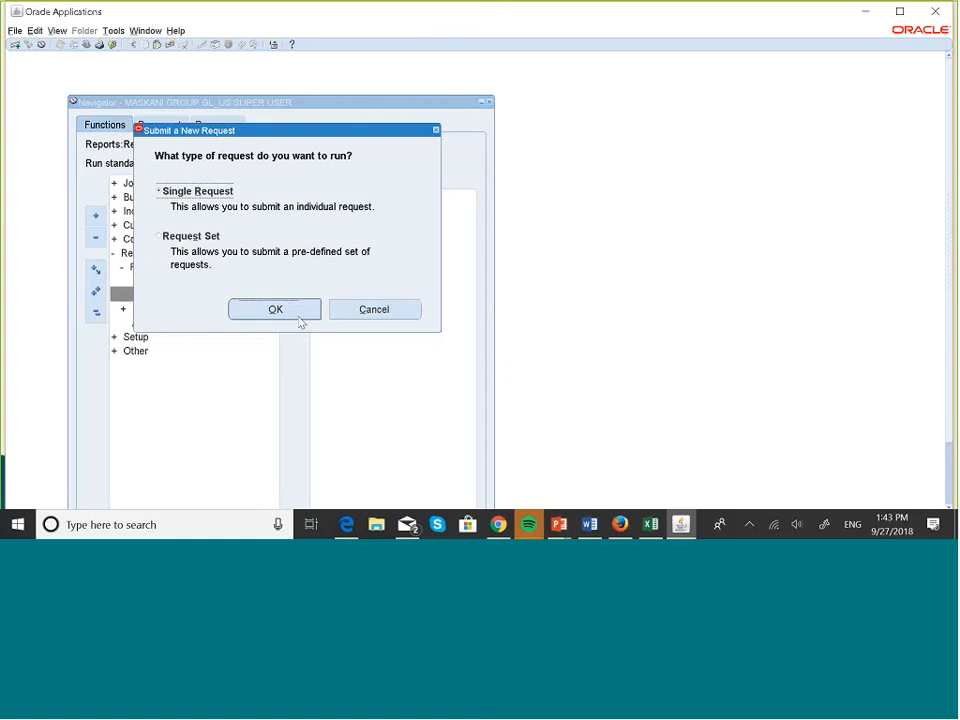
pyautogui.click(300, 315)
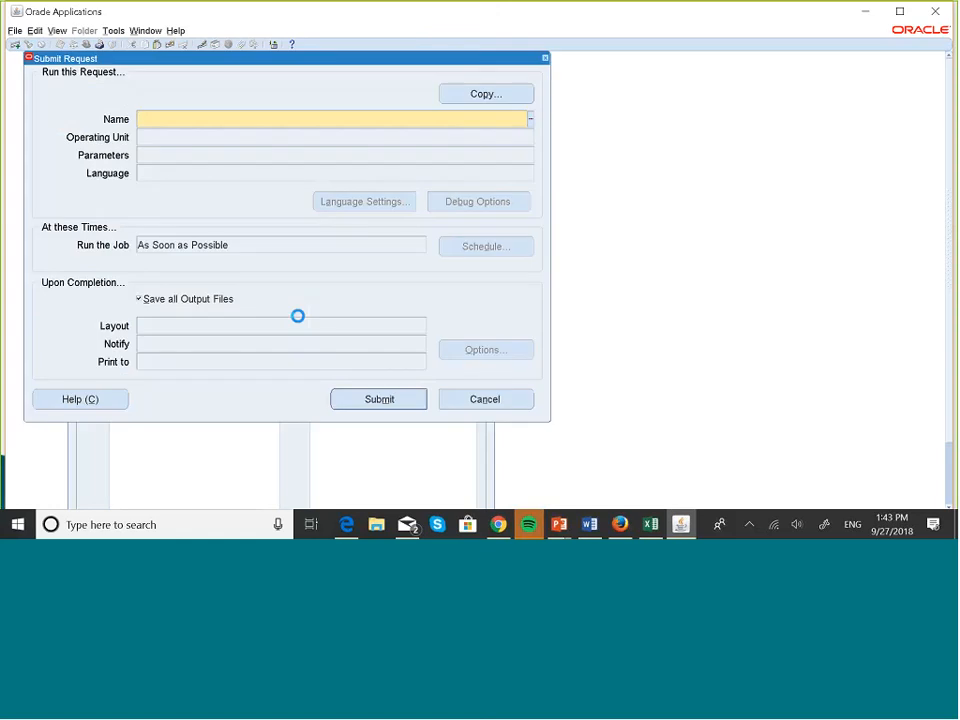
# Search request names for %budget% and pick Program - Maintain Budget Organization.
pyautogui.write('%budget%')
pyautogui.press('Tab')
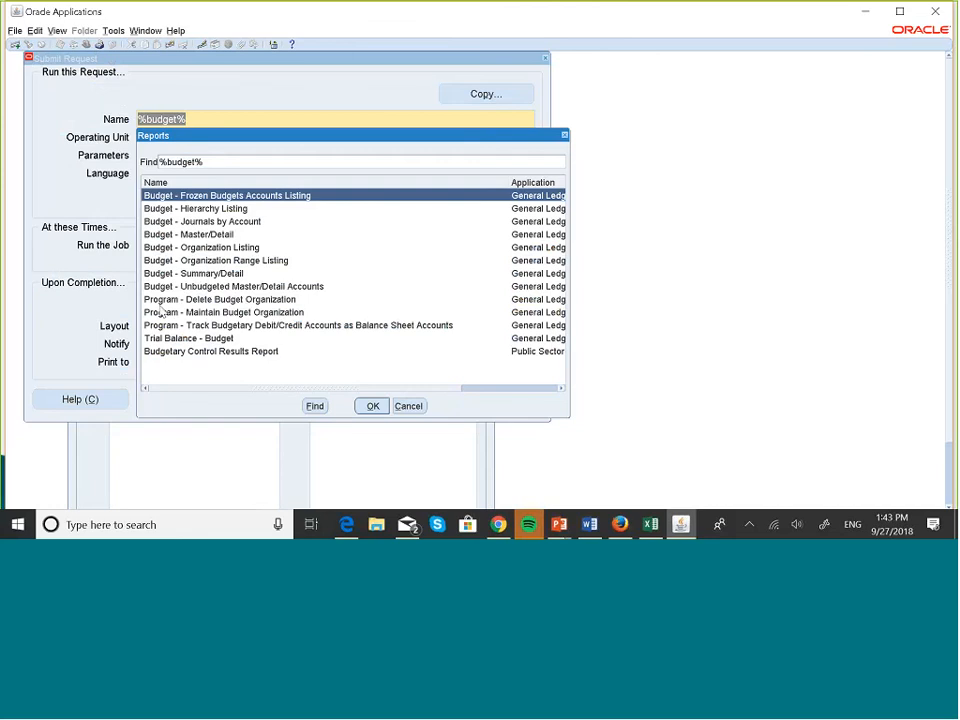
pyautogui.click(252, 313)
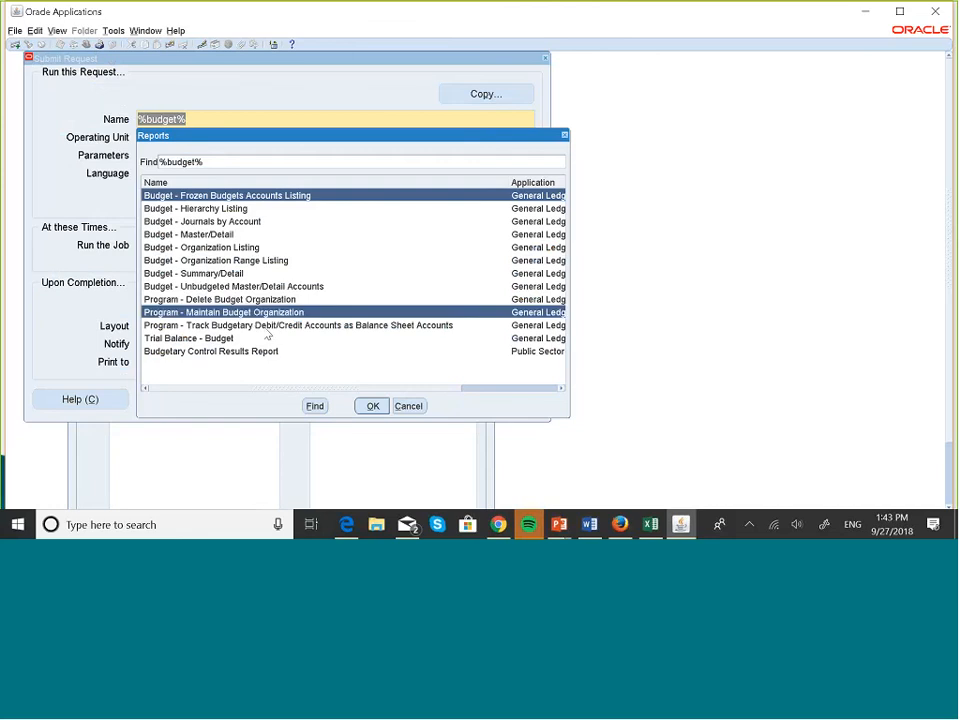
# Set the request parameters to ledger MASKANI GROUP US LEDGER and budget organization MASKANI DEVELOPERS.
pyautogui.click(371, 405)
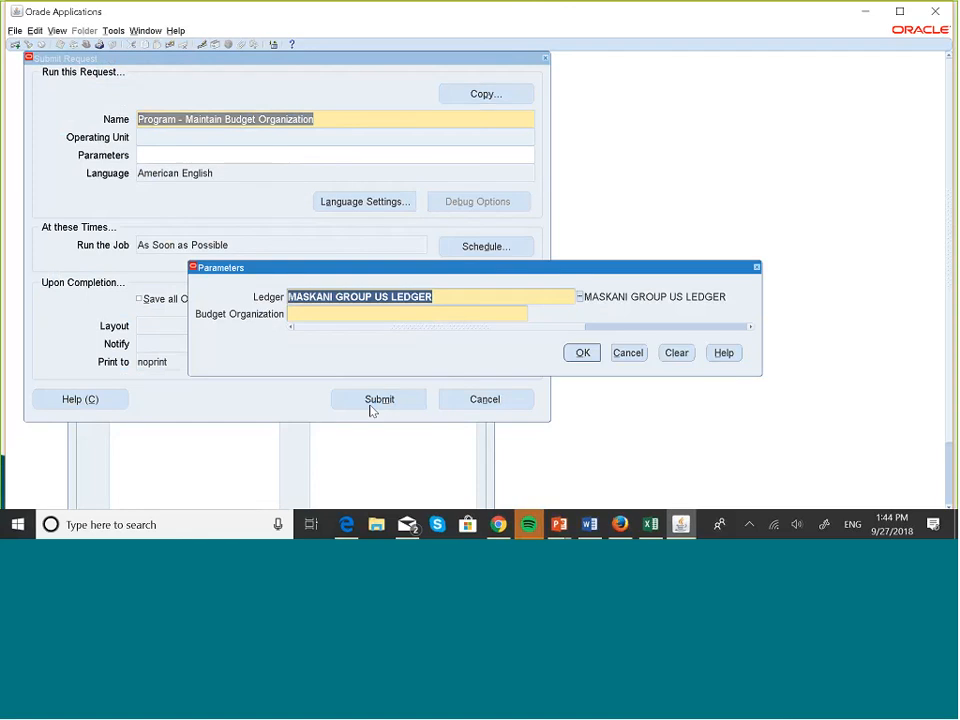
pyautogui.click(369, 313)
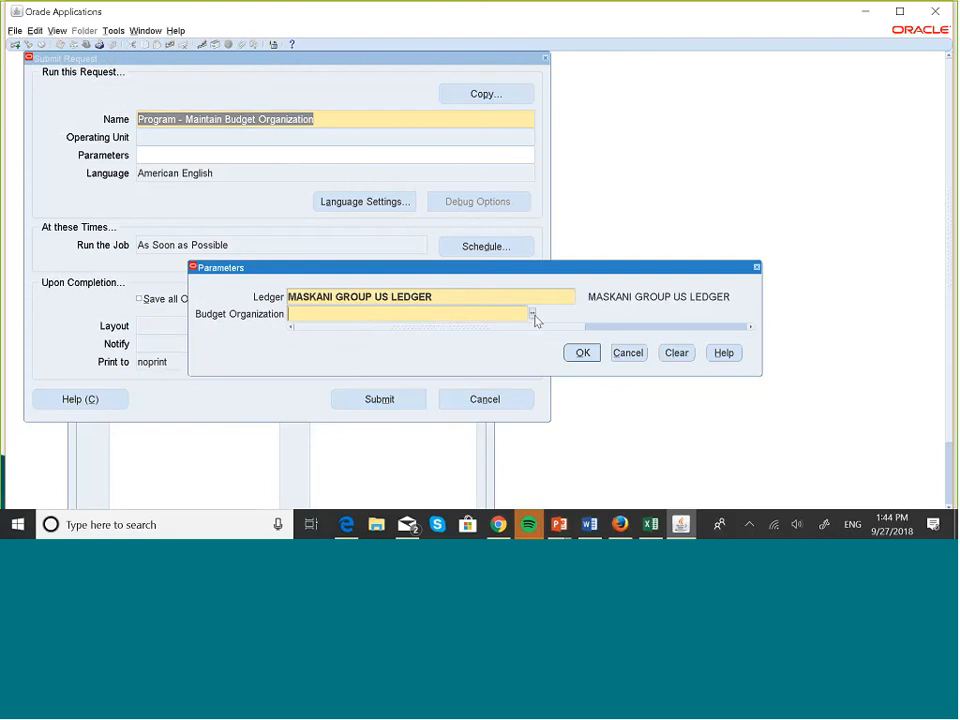
pyautogui.click(532, 314)
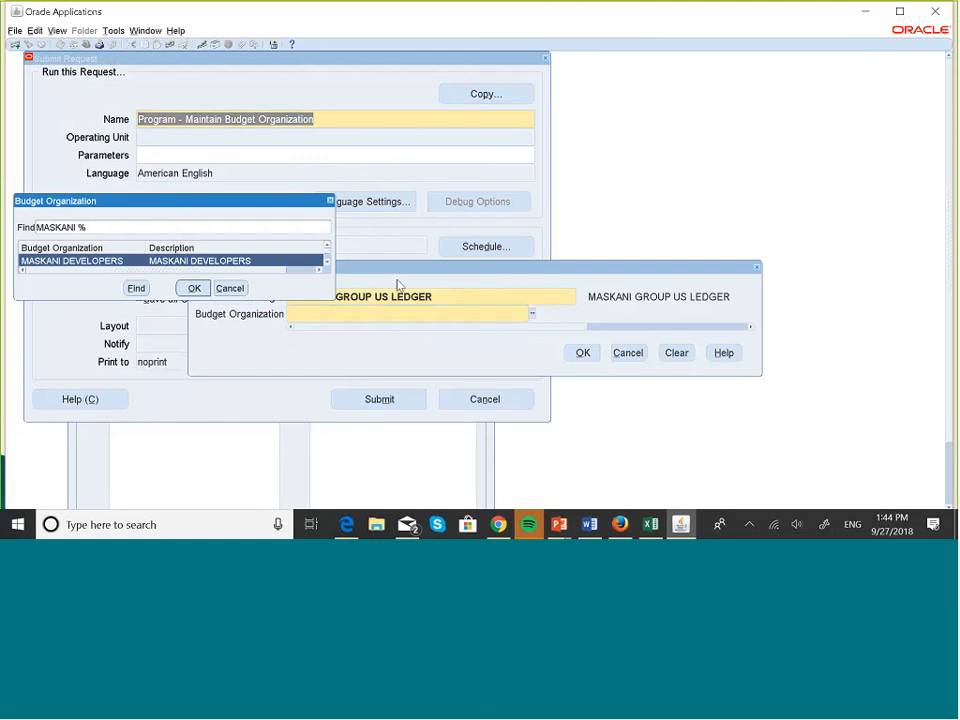
pyautogui.click(329, 263)
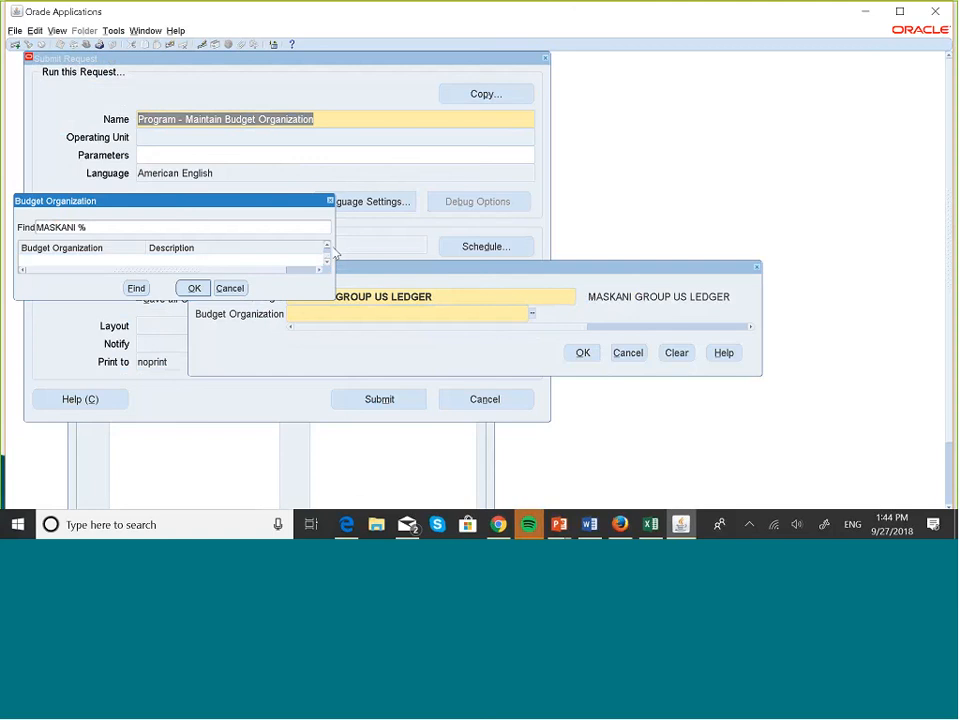
pyautogui.click(329, 247)
pyautogui.click(329, 247)
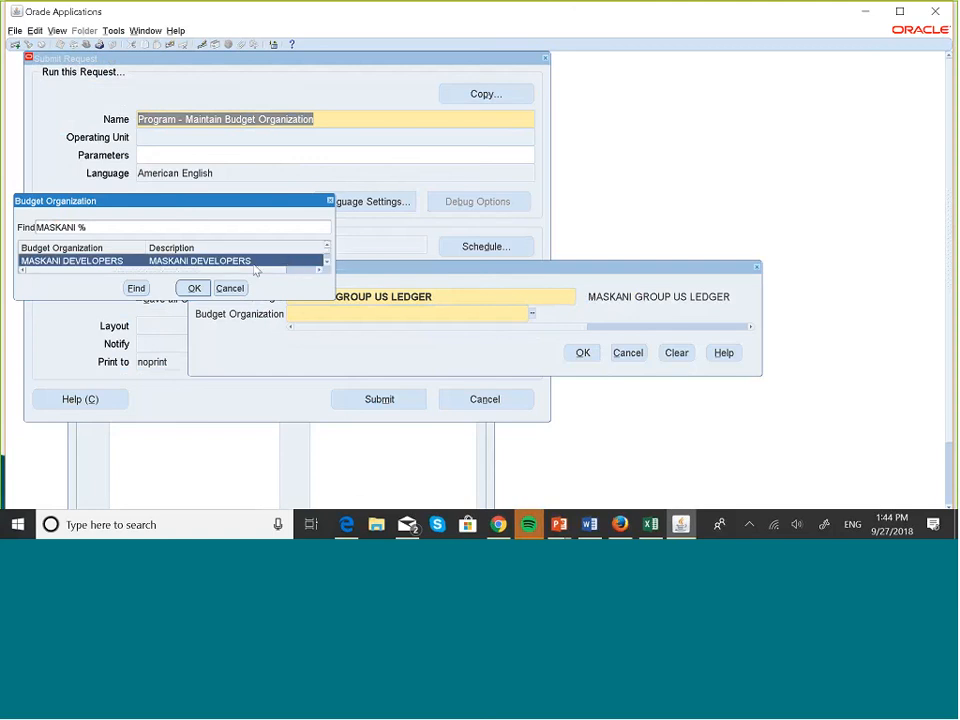
pyautogui.click(195, 289)
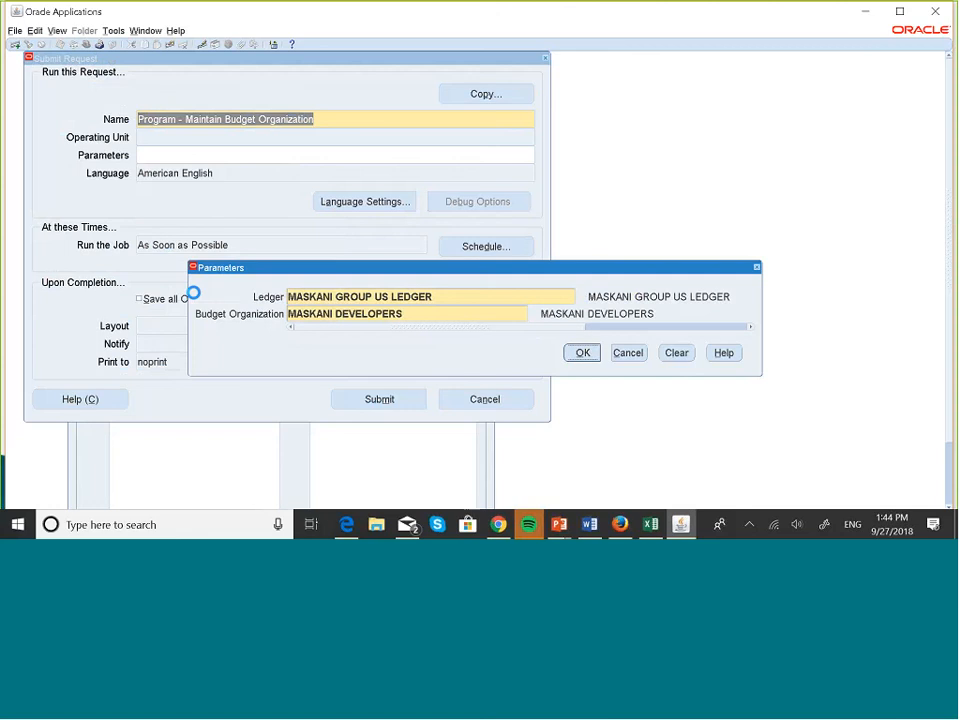
pyautogui.click(586, 362)
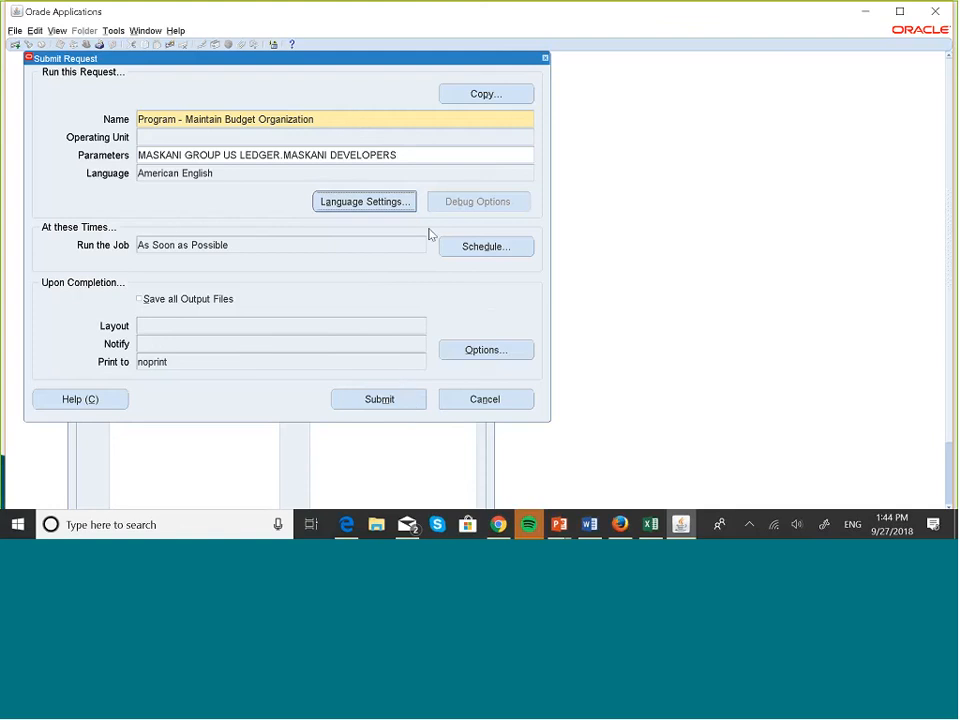
# Schedule the request to run periodically, re-running every 1 day, and accept the no-end-date caution.
pyautogui.click(490, 248)
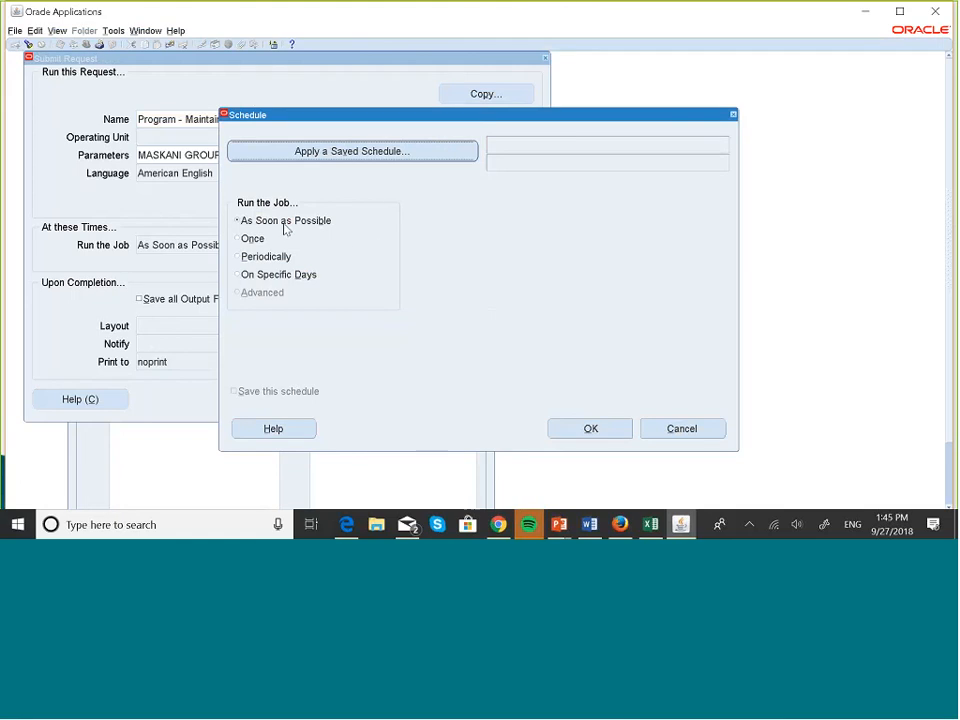
pyautogui.click(247, 240)
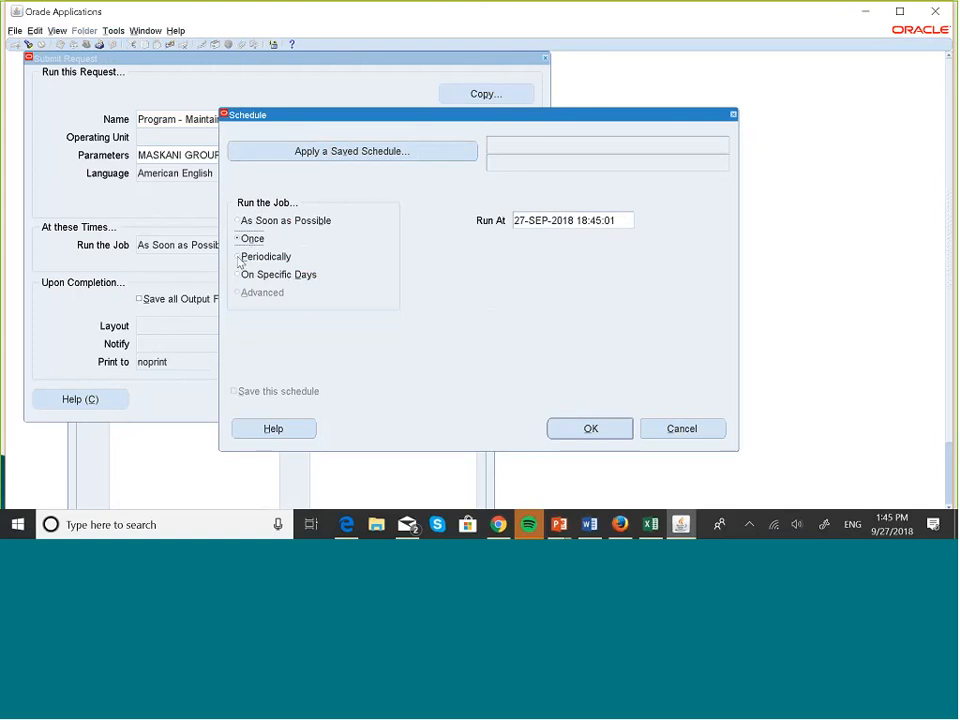
pyautogui.click(238, 257)
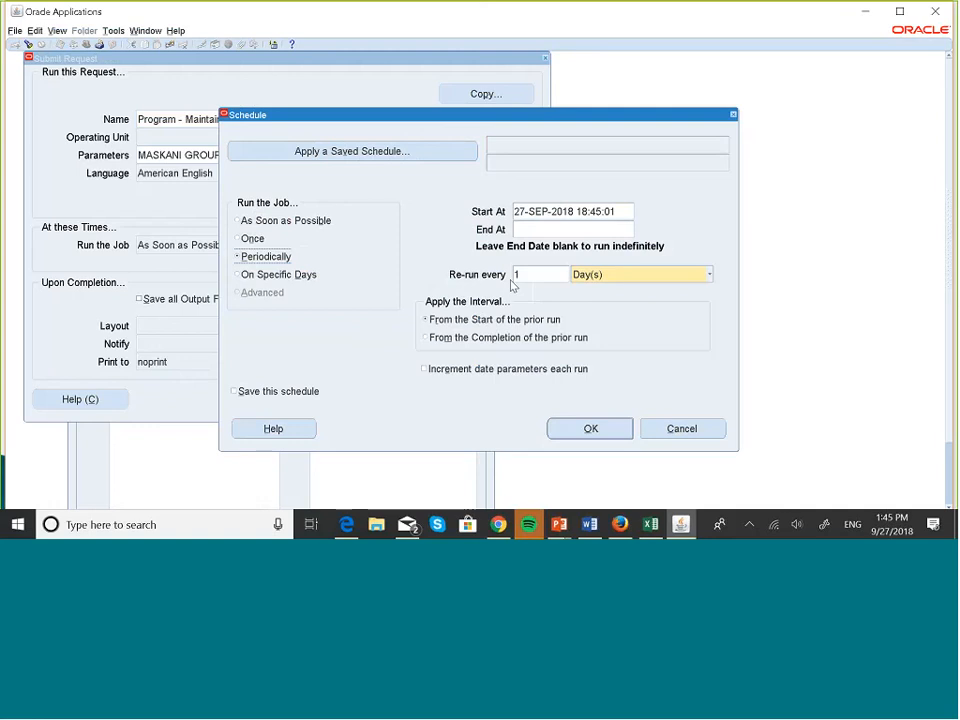
pyautogui.click(709, 275)
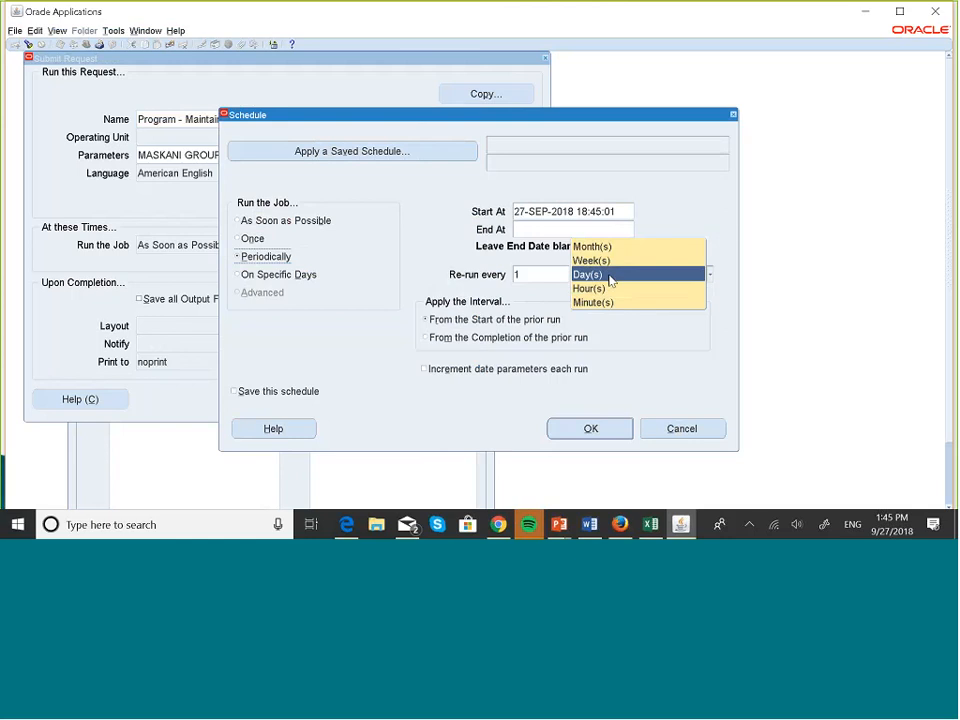
pyautogui.click(666, 274)
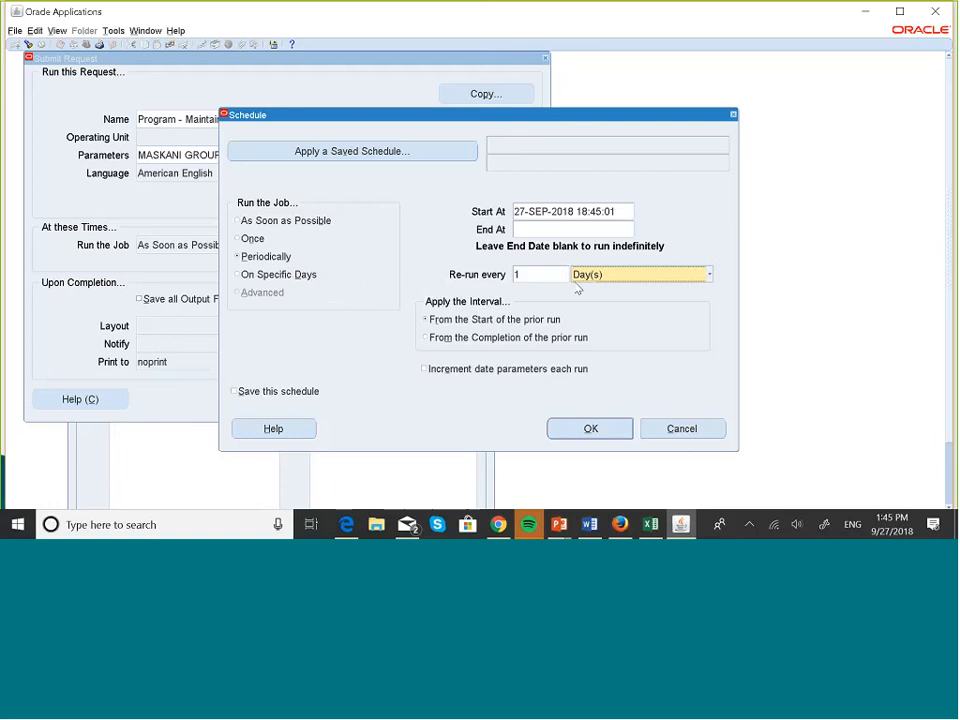
pyautogui.click(590, 429)
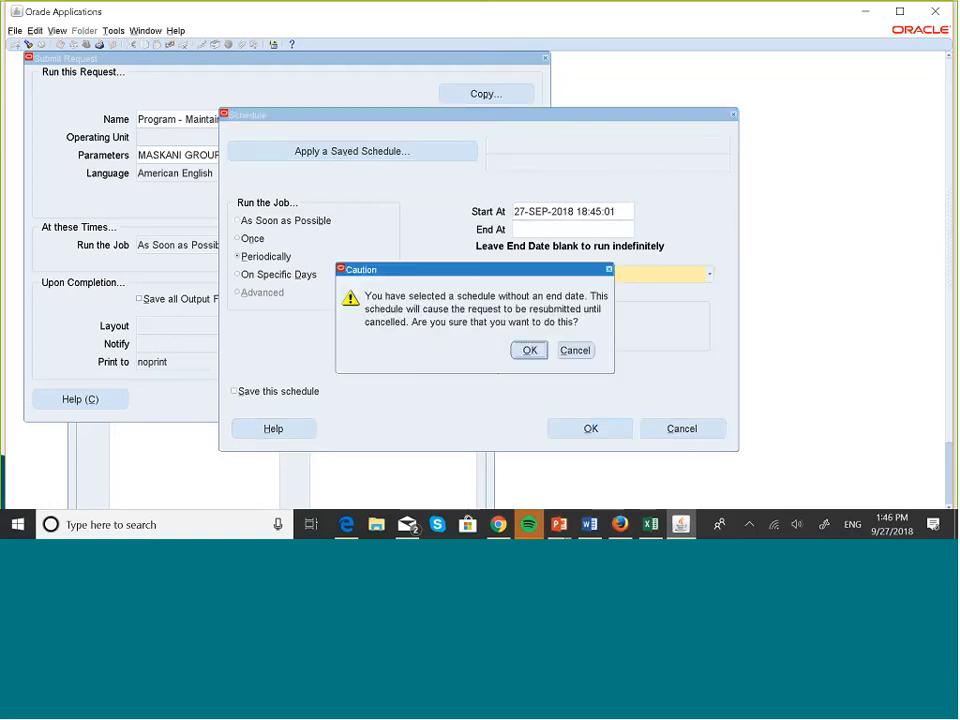
pyautogui.click(530, 350)
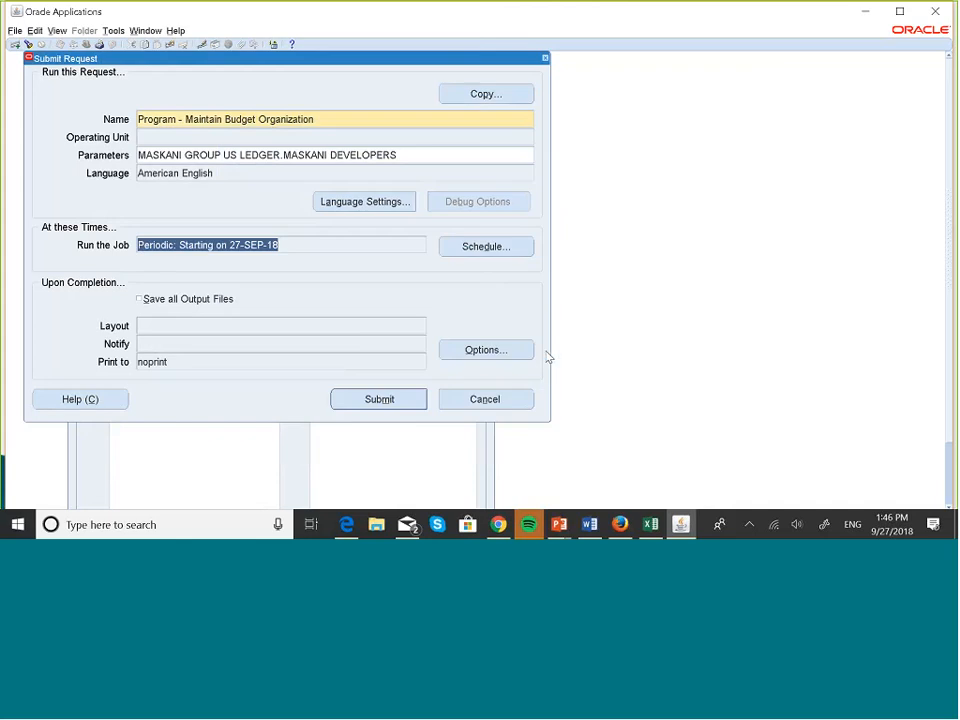
# Give the periodic schedule an end date of 28-SEP-2018.
pyautogui.click(497, 248)
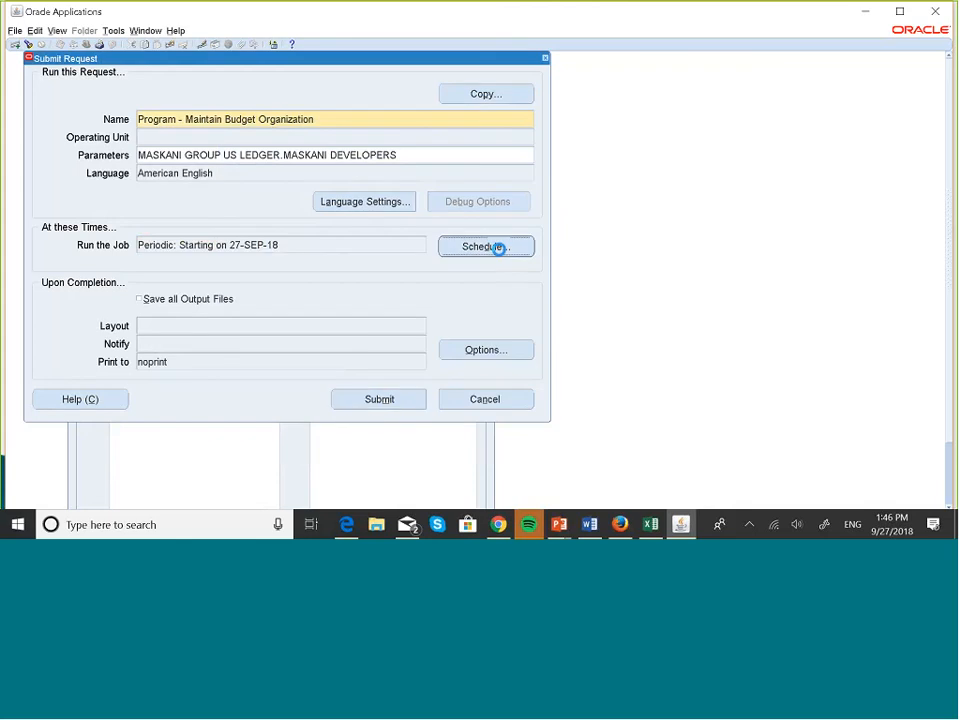
pyautogui.click(543, 229)
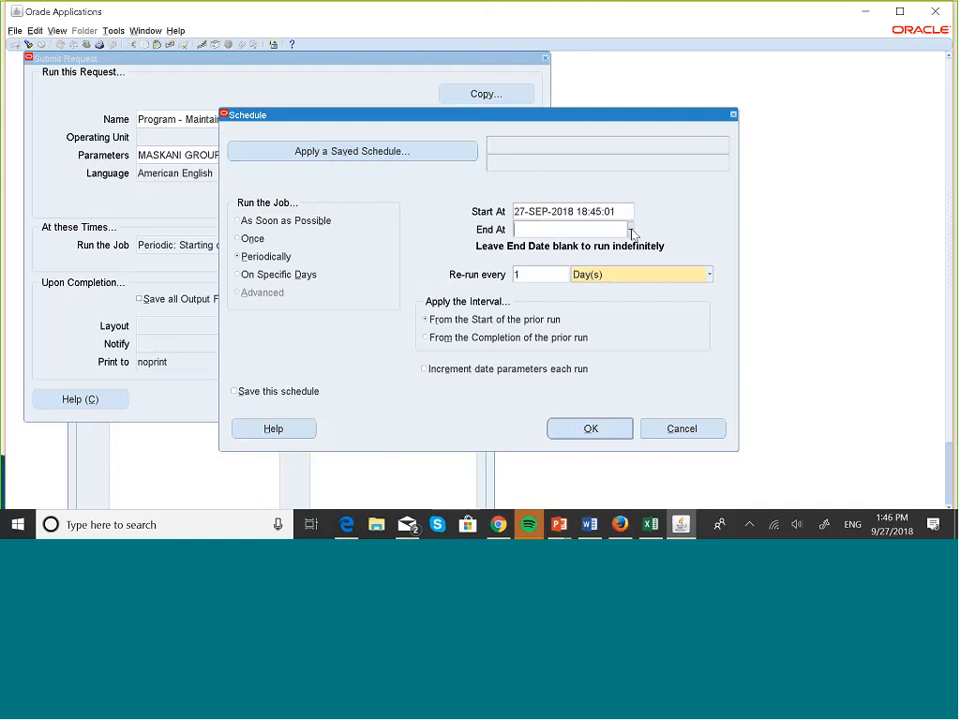
pyautogui.click(630, 230)
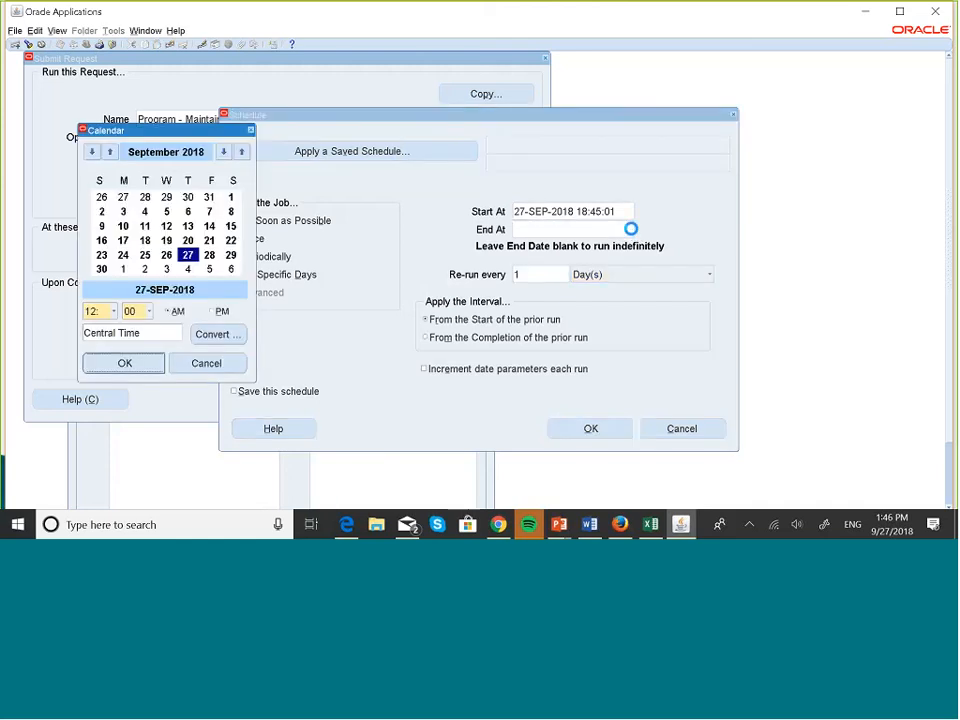
pyautogui.click(211, 257)
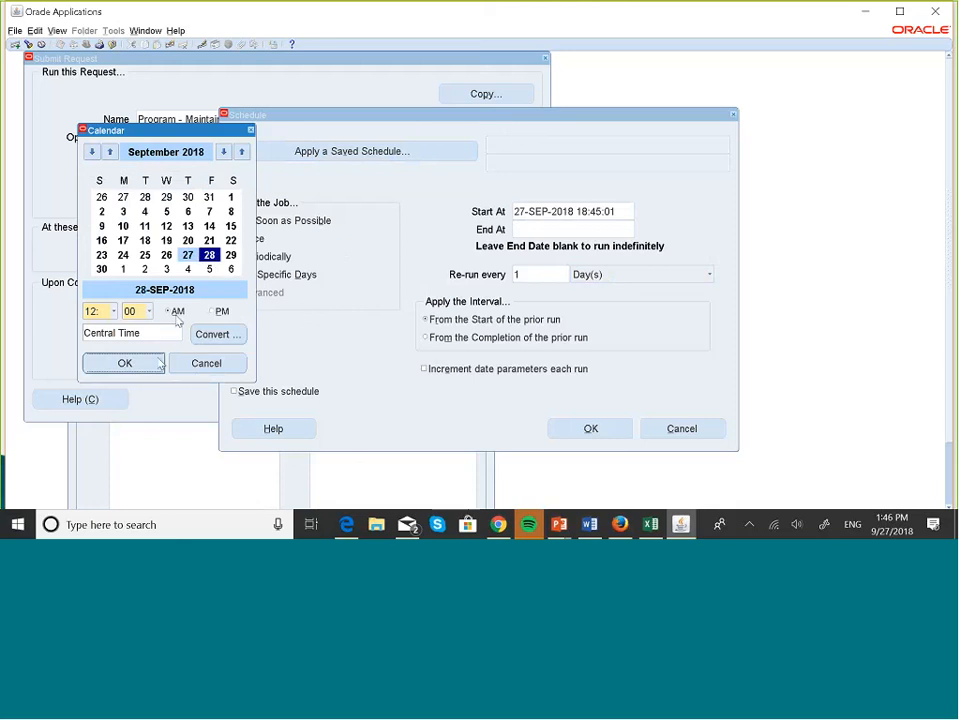
pyautogui.click(124, 363)
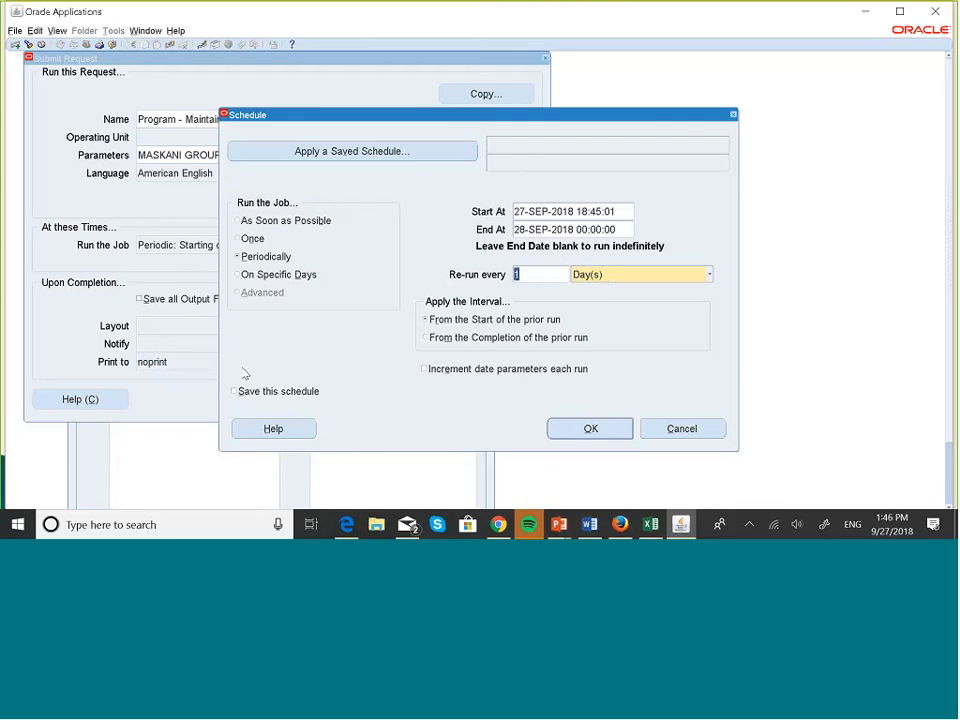
pyautogui.click(594, 428)
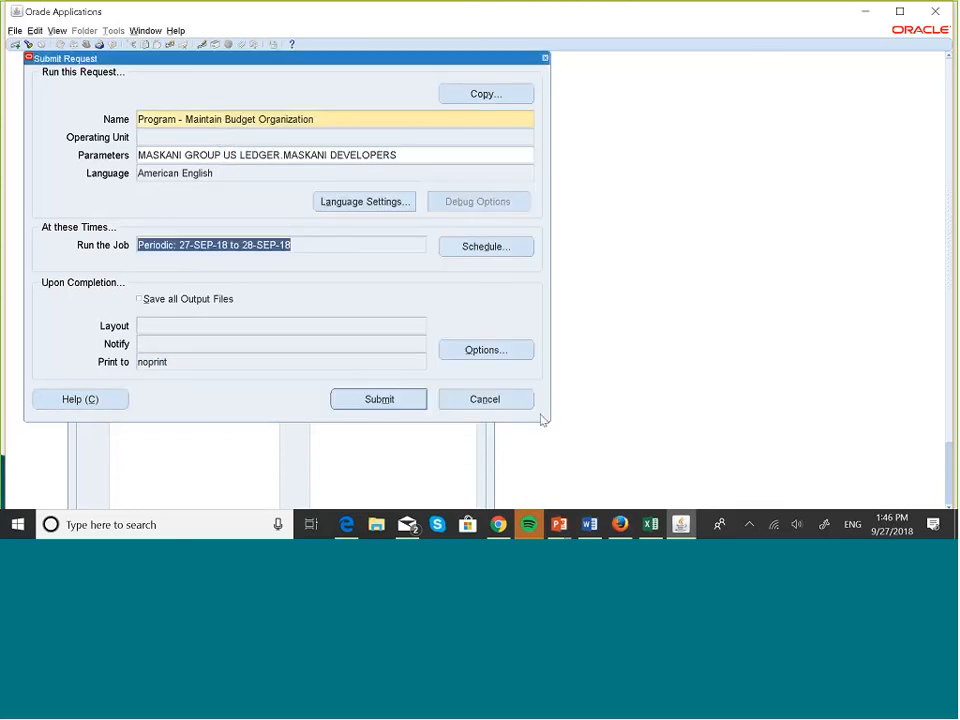
# Submit the scheduled Maintain Budget Organization request as 5851072, declining to submit another request.
pyautogui.click(424, 404)
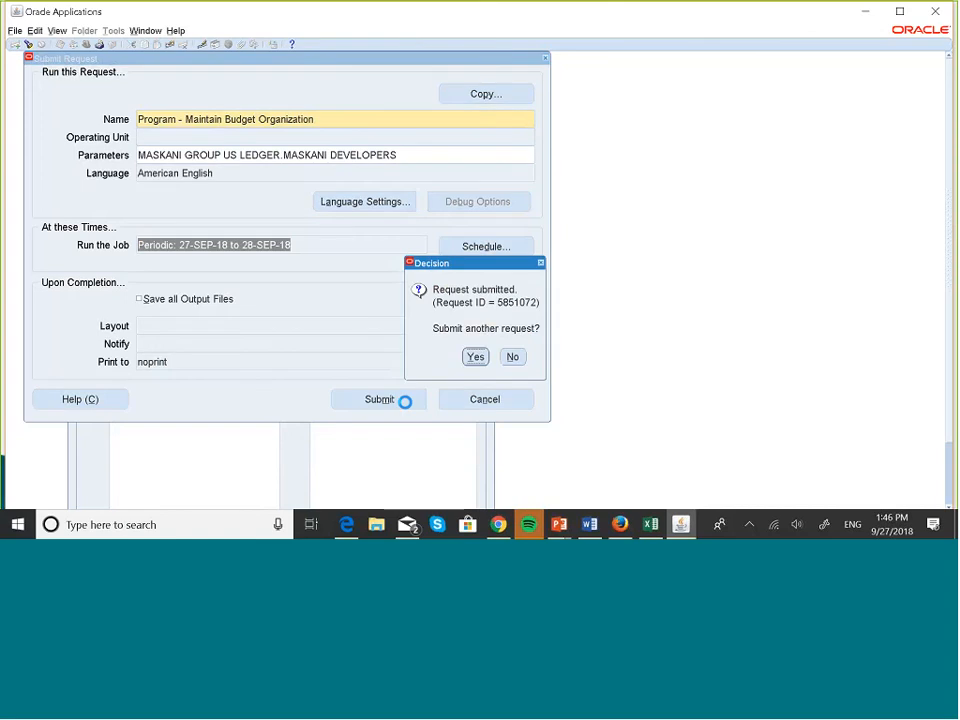
pyautogui.click(513, 357)
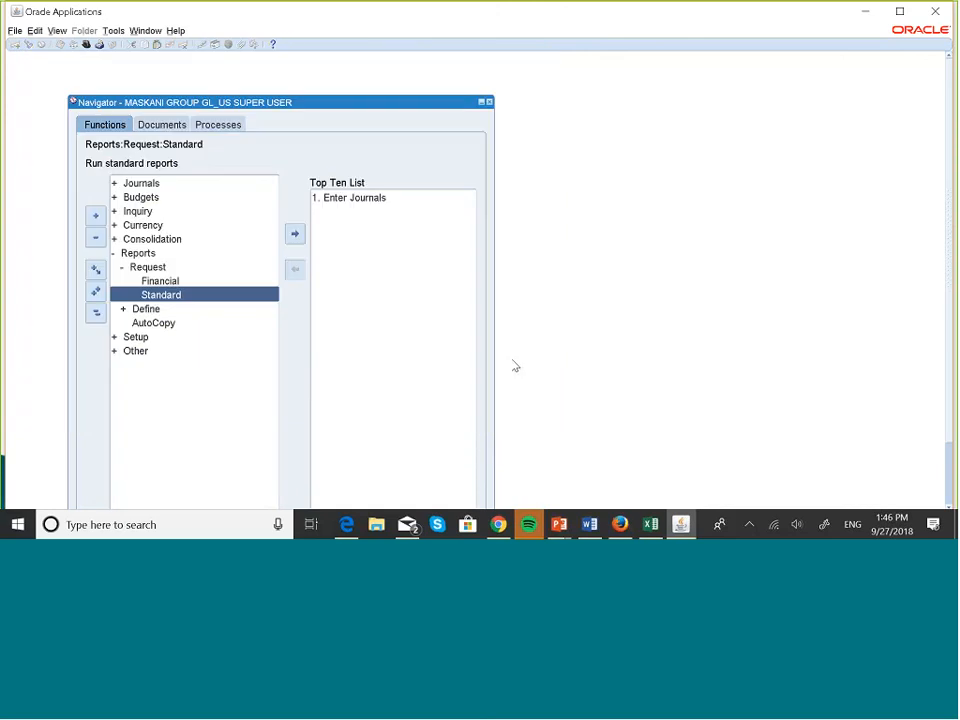
pyautogui.hotkey('alt', 'v')
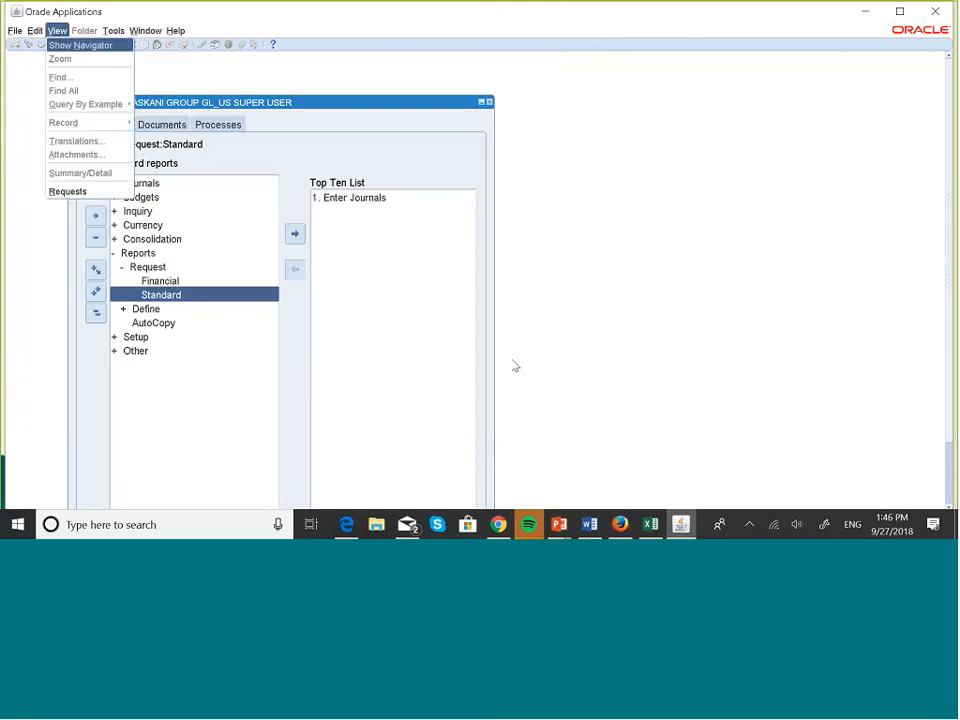
# Find the submitted requests and refresh until request 5851072 shows Completed, Normal.
pyautogui.press('r')
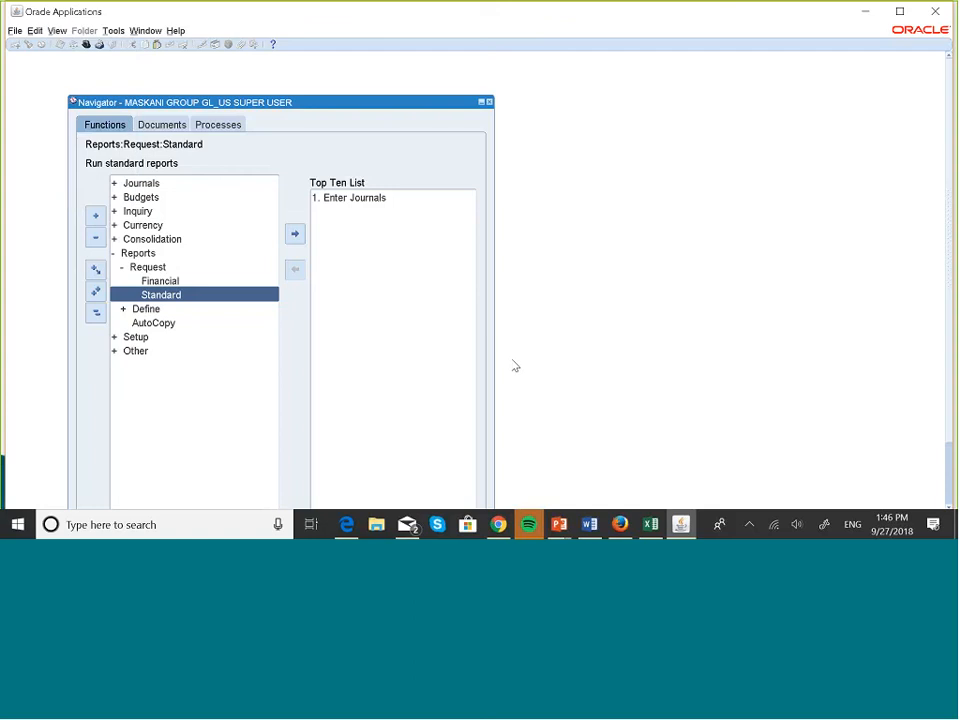
pyautogui.click(474, 380)
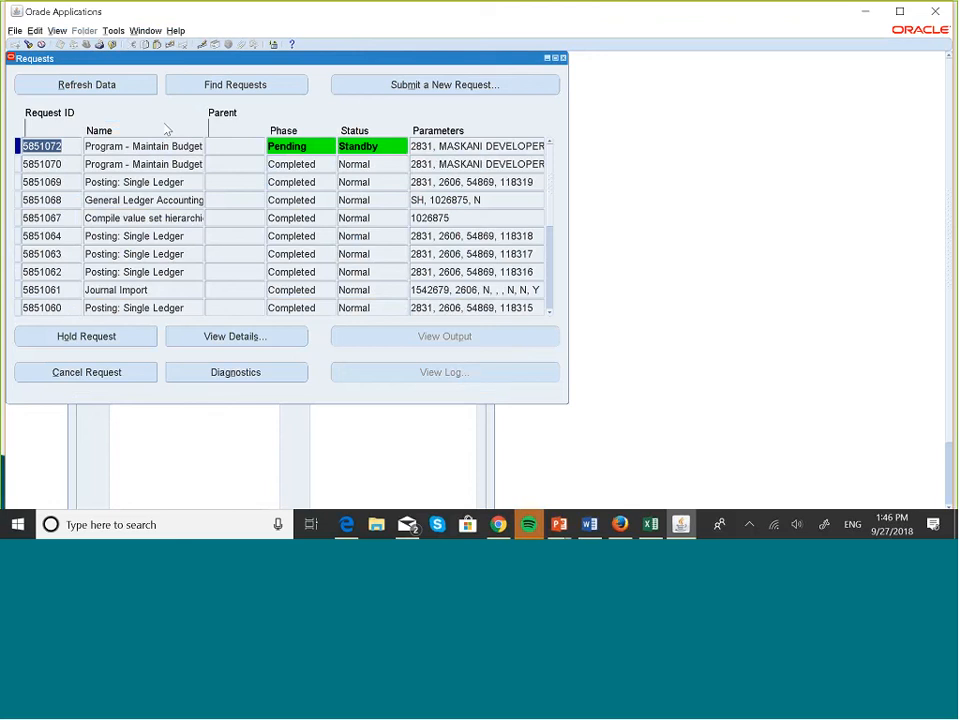
pyautogui.click(128, 93)
pyautogui.click(128, 93)
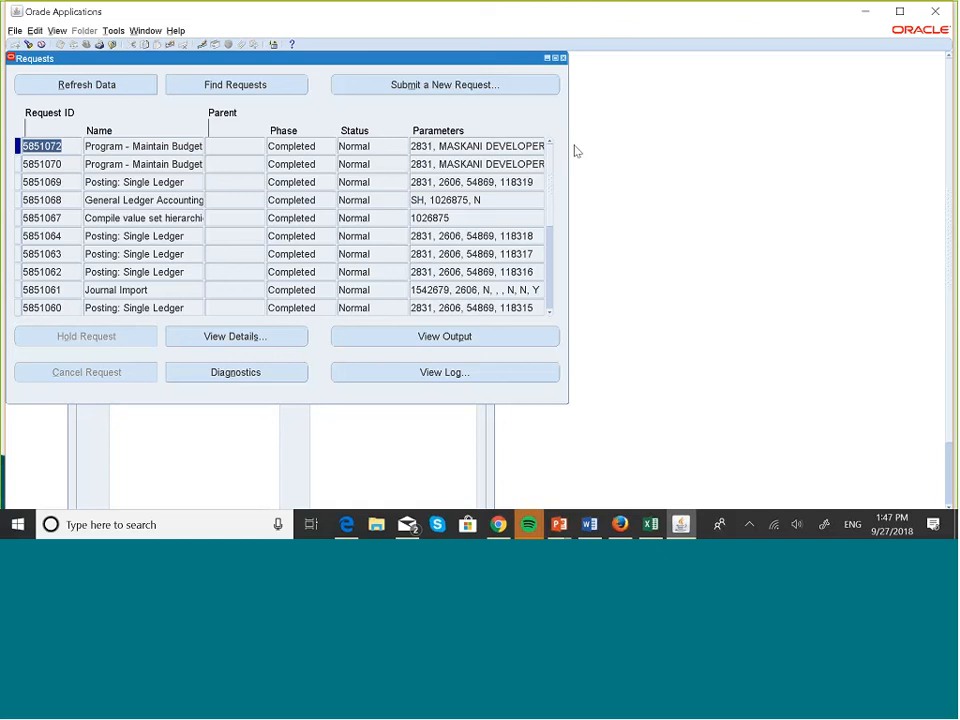
# Return to the PowerPoint slide show on the Budget Wizard diagram slide.
pyautogui.hotkey('alt', 'Tab')
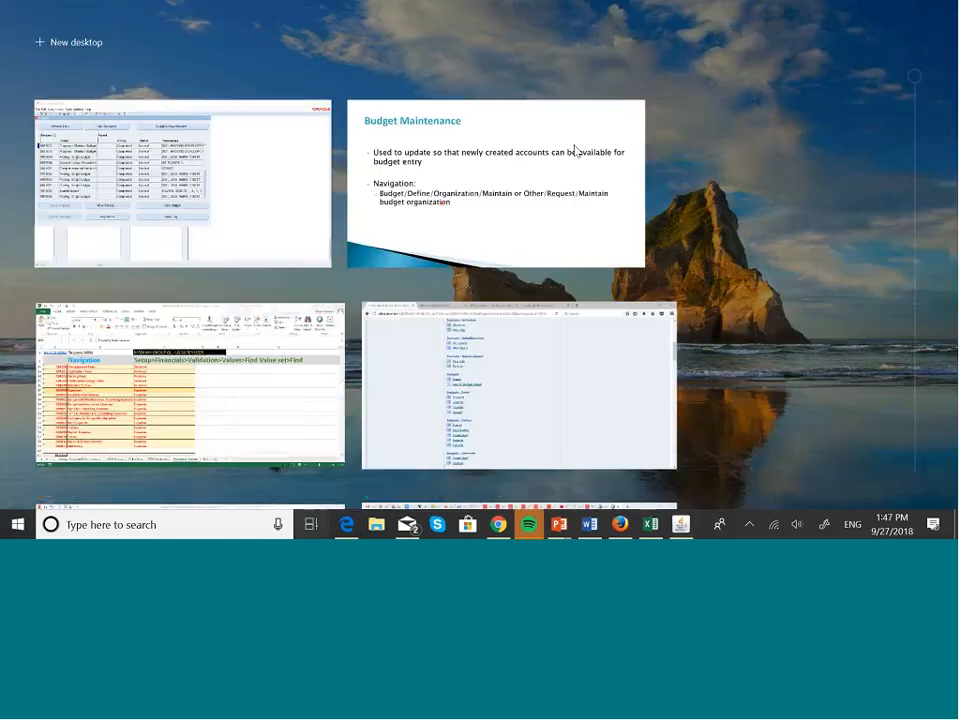
pyautogui.click(474, 192)
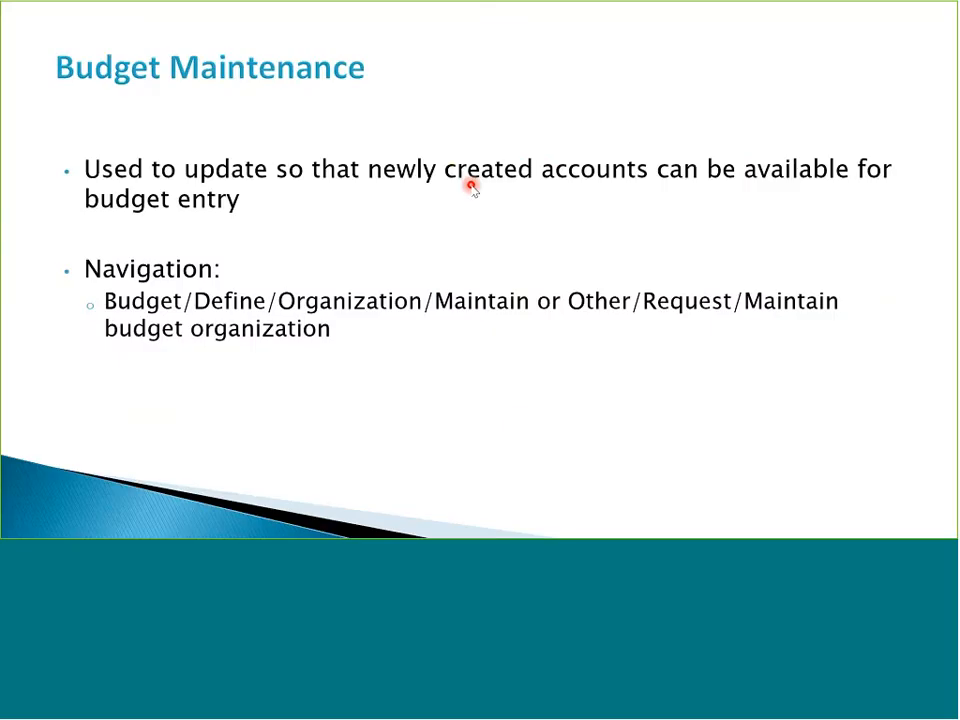
pyautogui.press('Right')
pyautogui.press('Right')
pyautogui.press('Left')
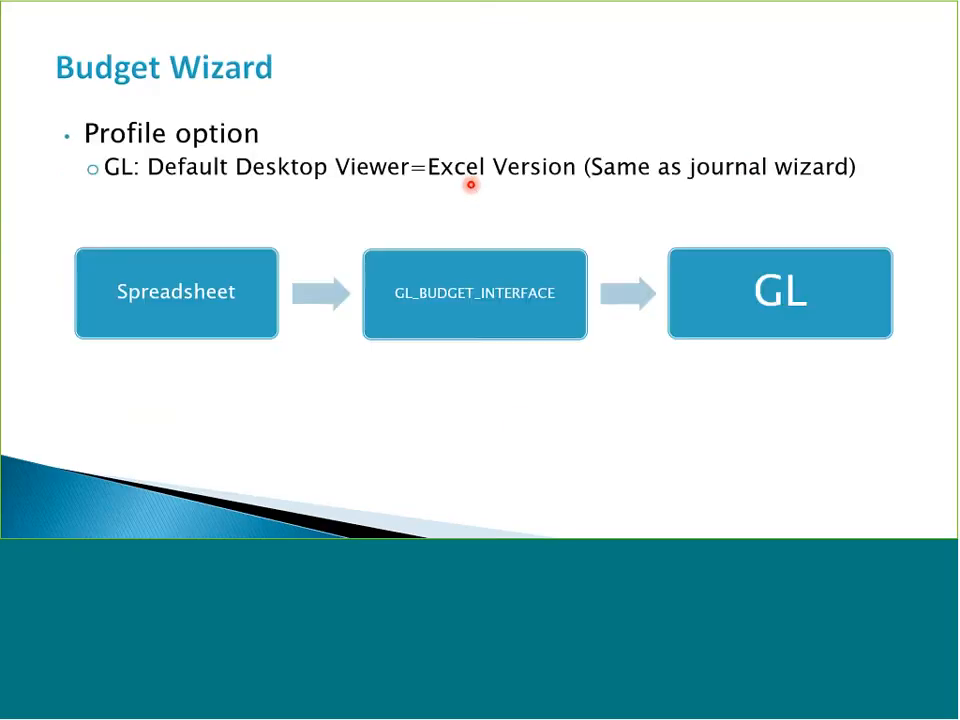